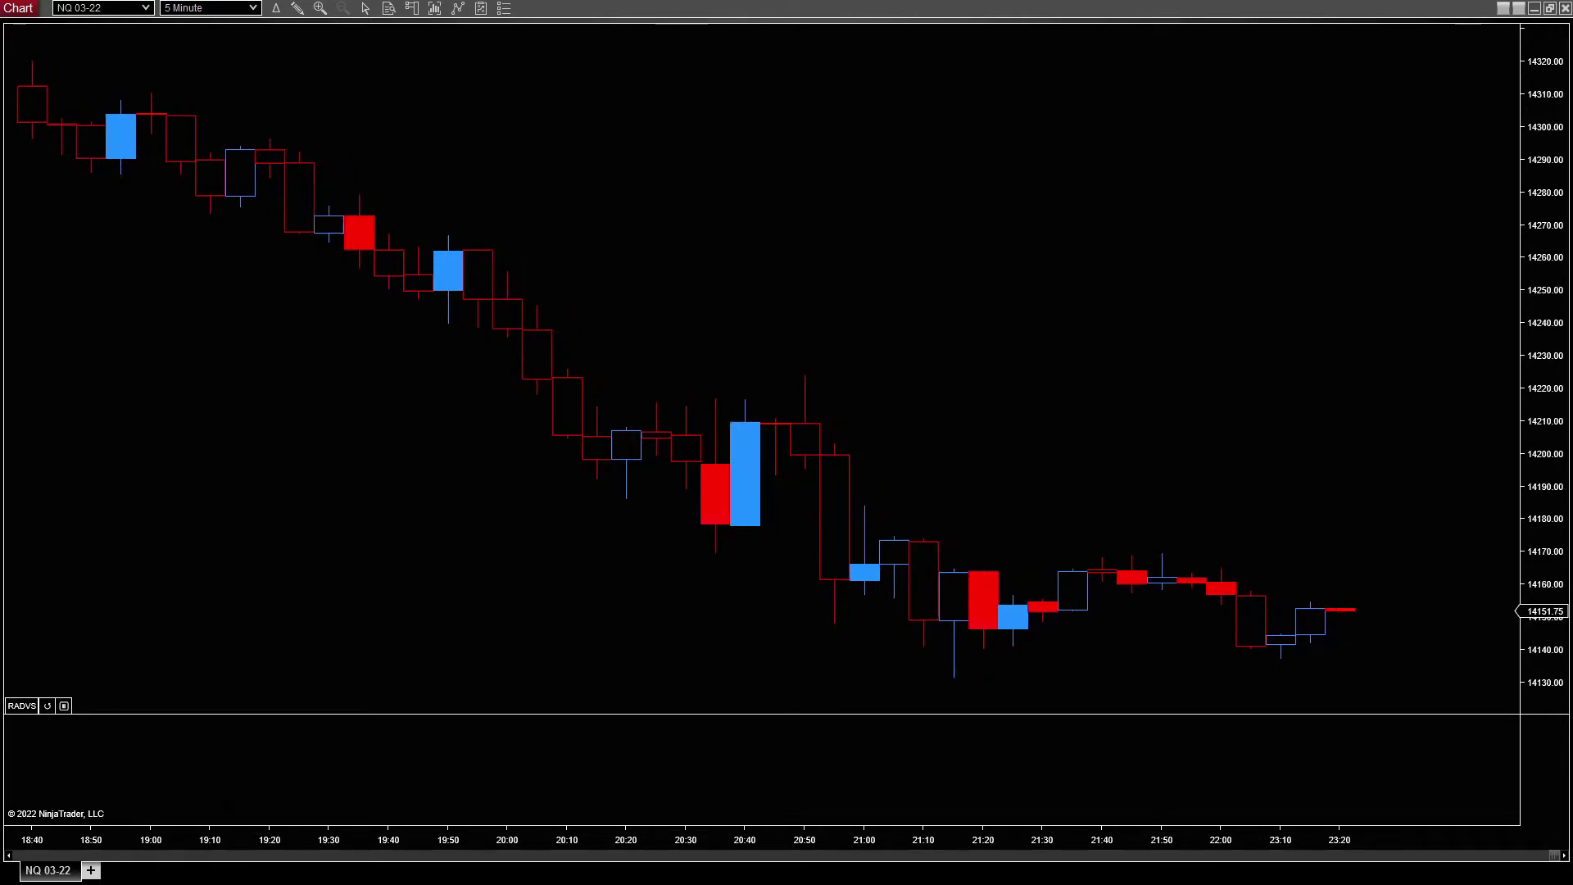
# Step: Review the properties of the configured RebelAntDVS Profile Foundation and Profile Panel indicators on the NQ 03-22 chart
pyautogui.rightClick(365, 427)
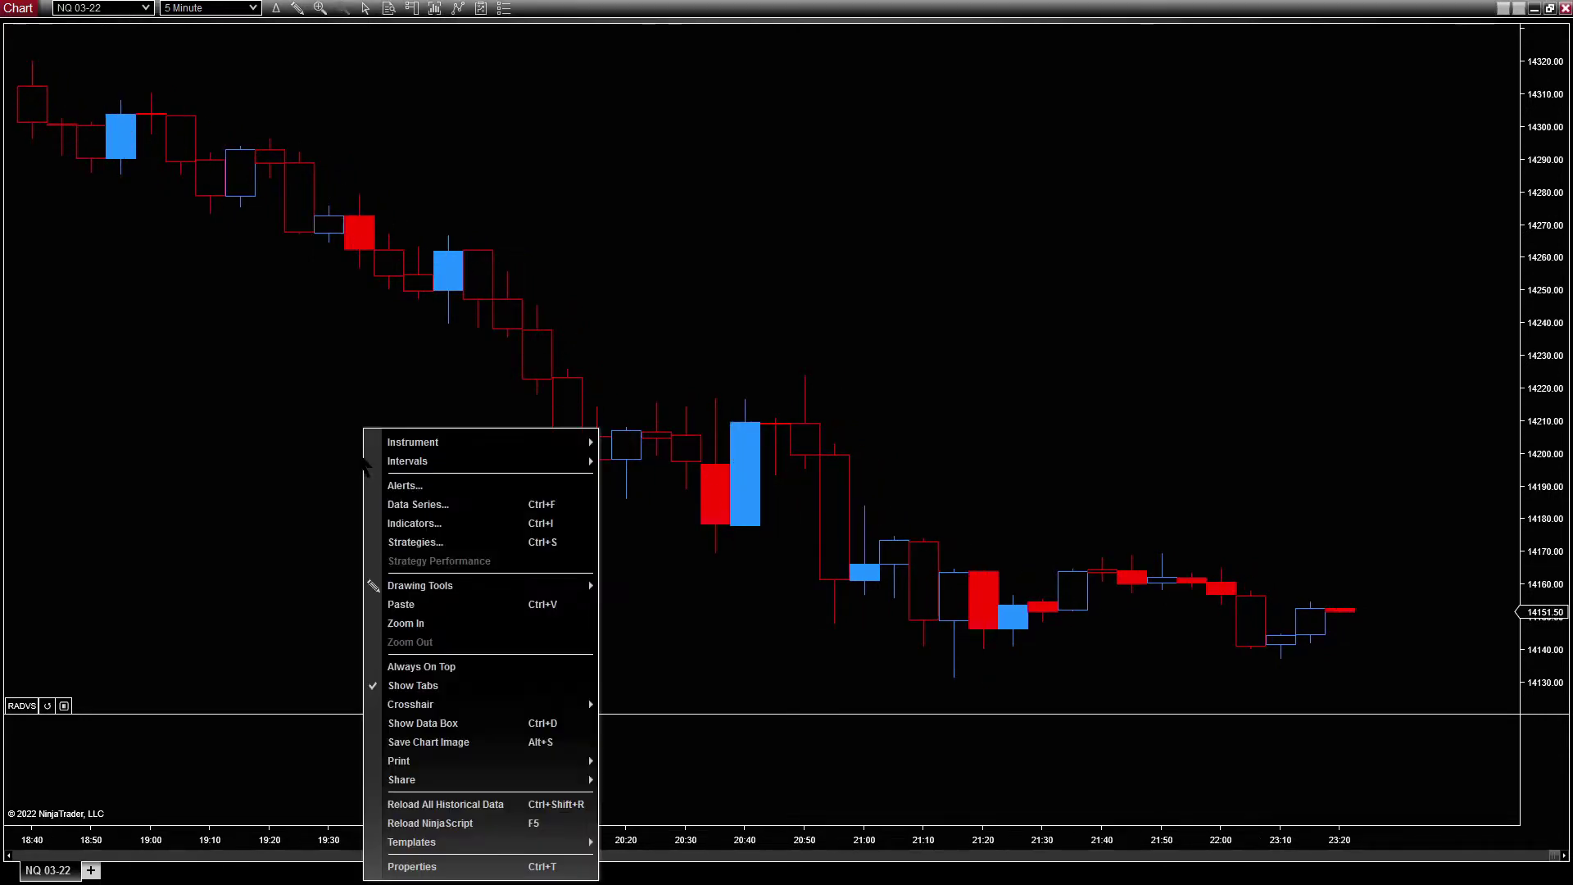
pyautogui.click(441, 523)
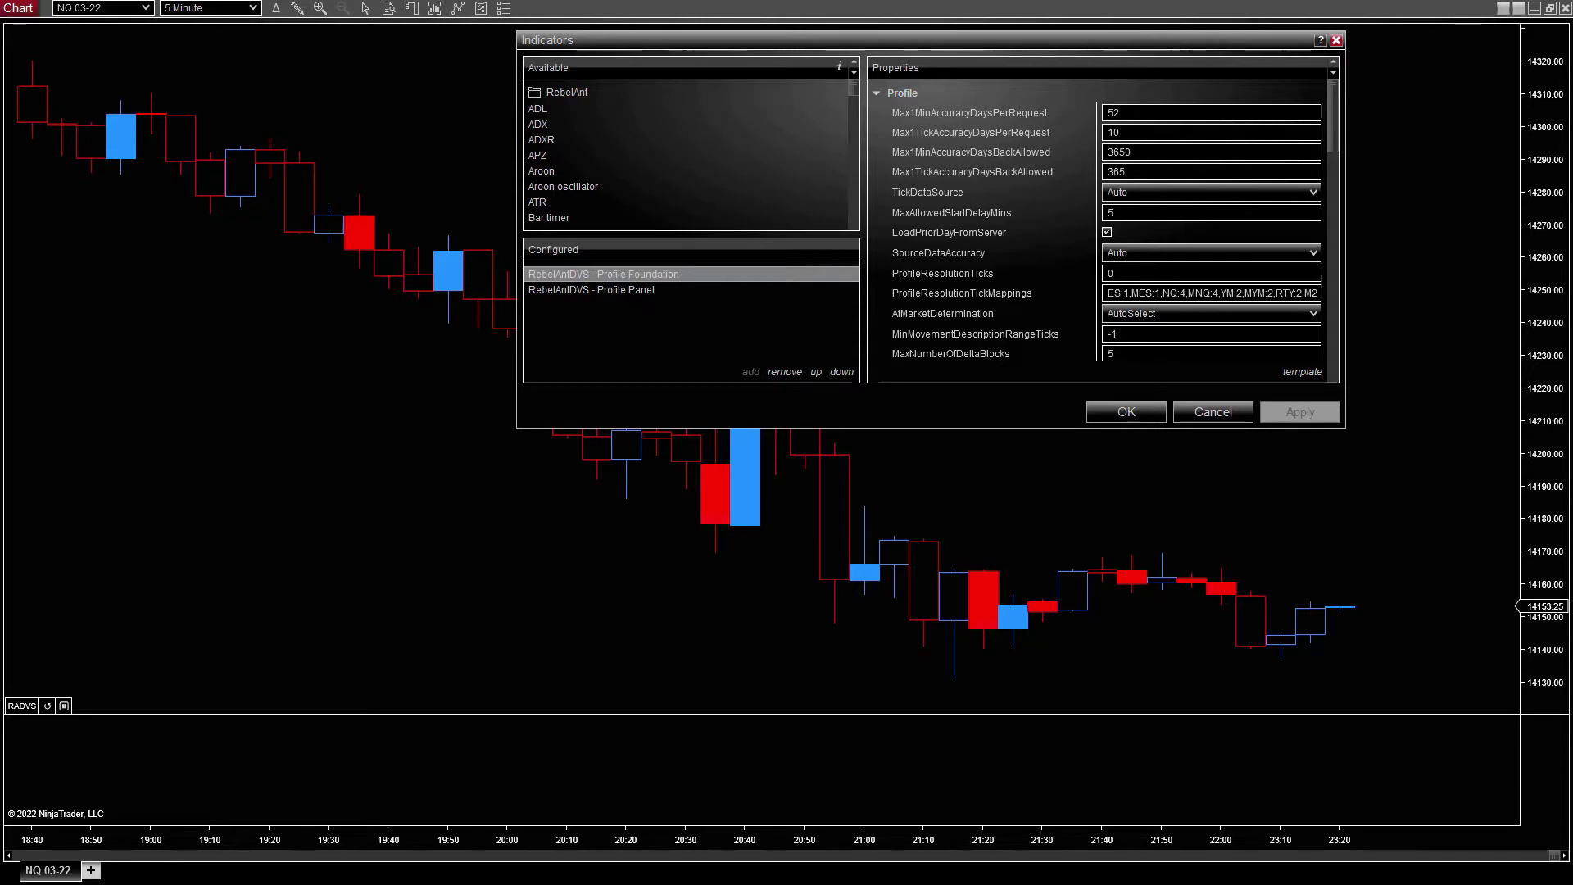
pyautogui.click(629, 290)
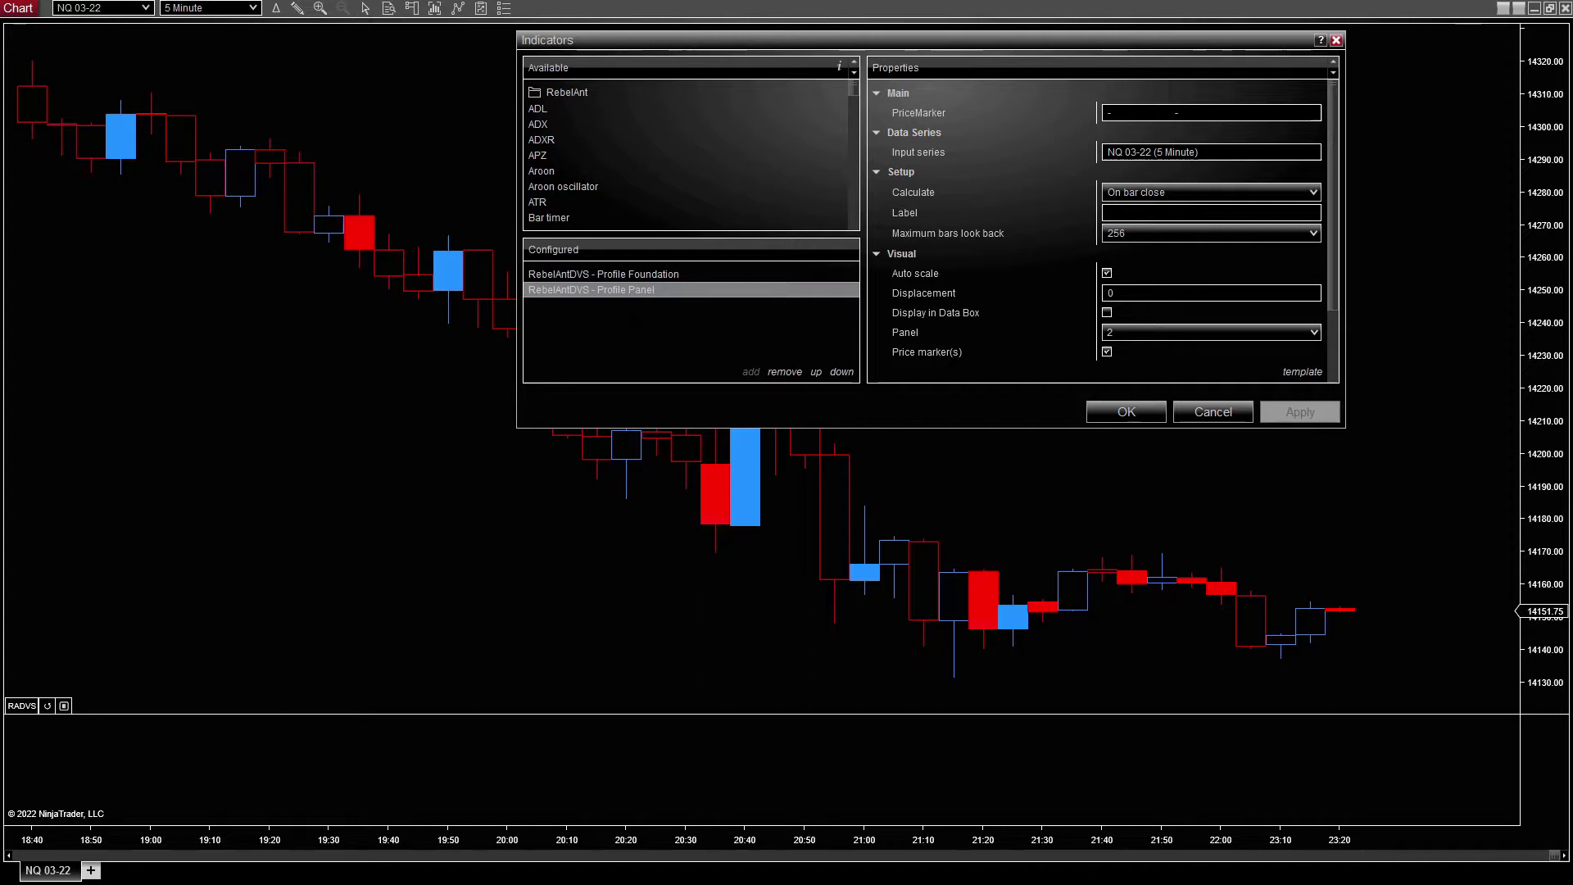
pyautogui.click(1133, 410)
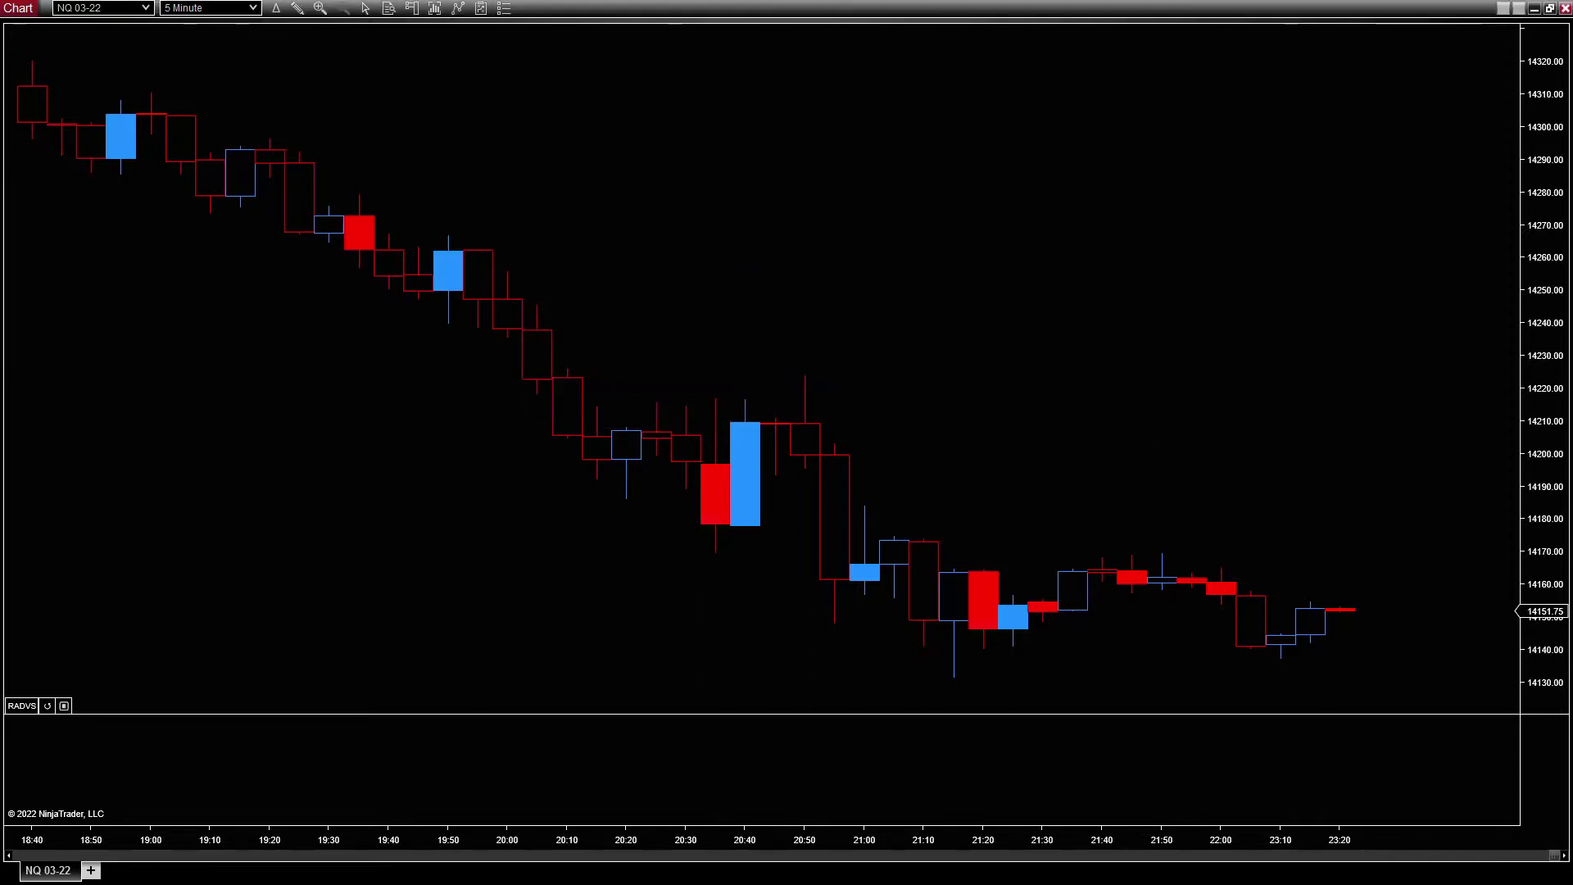
# Step: Draw an RAntProfileZone over the decline, spanning from about 19:25 to 21:30
pyautogui.click(297, 8)
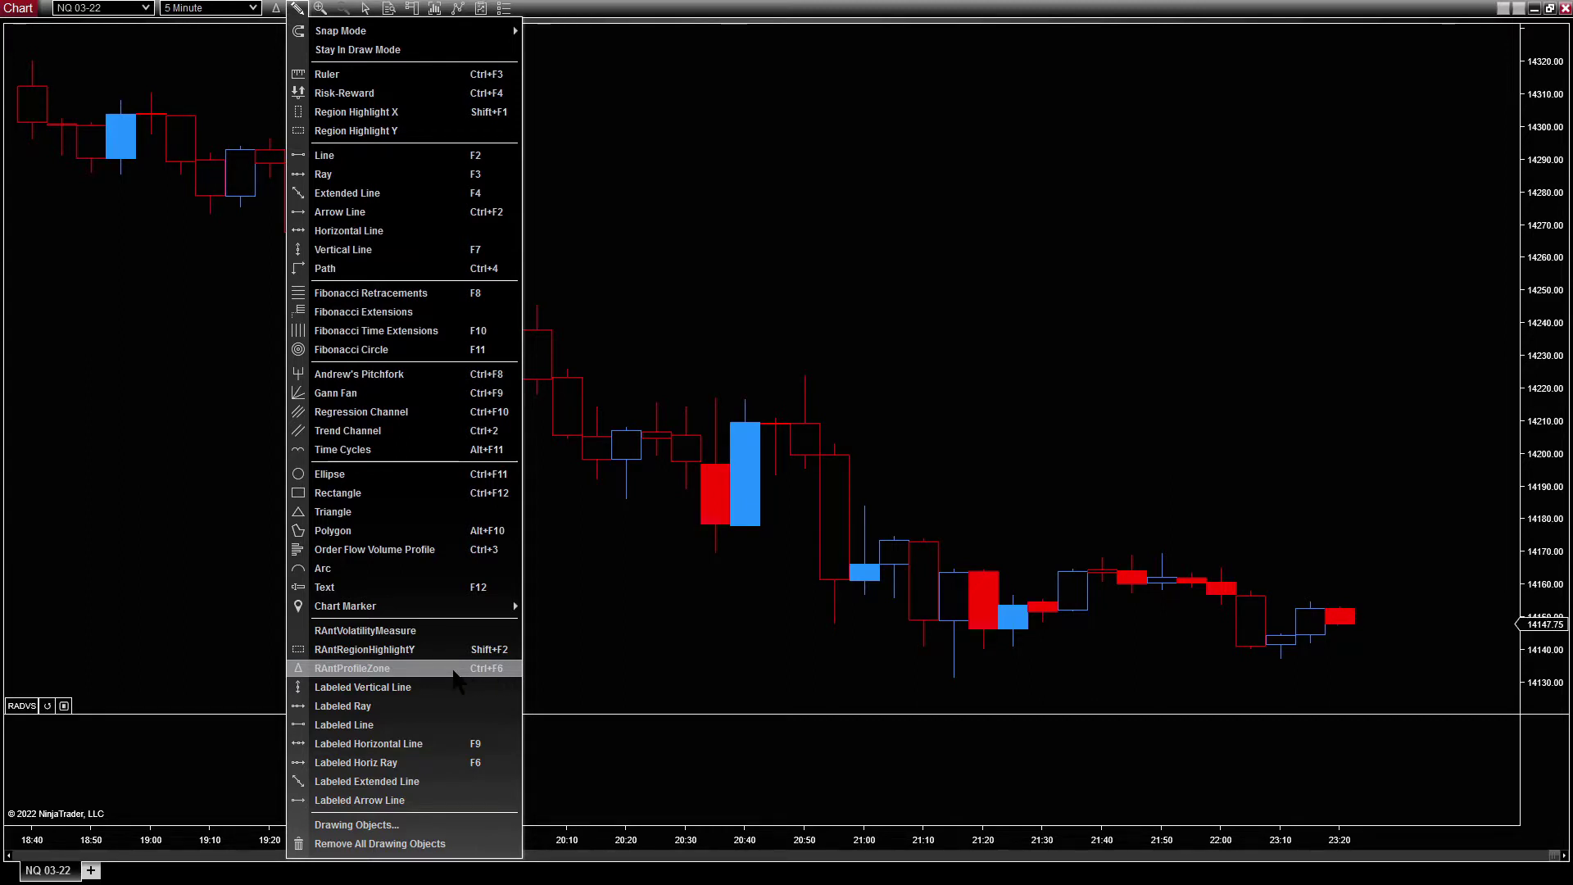
pyautogui.click(453, 669)
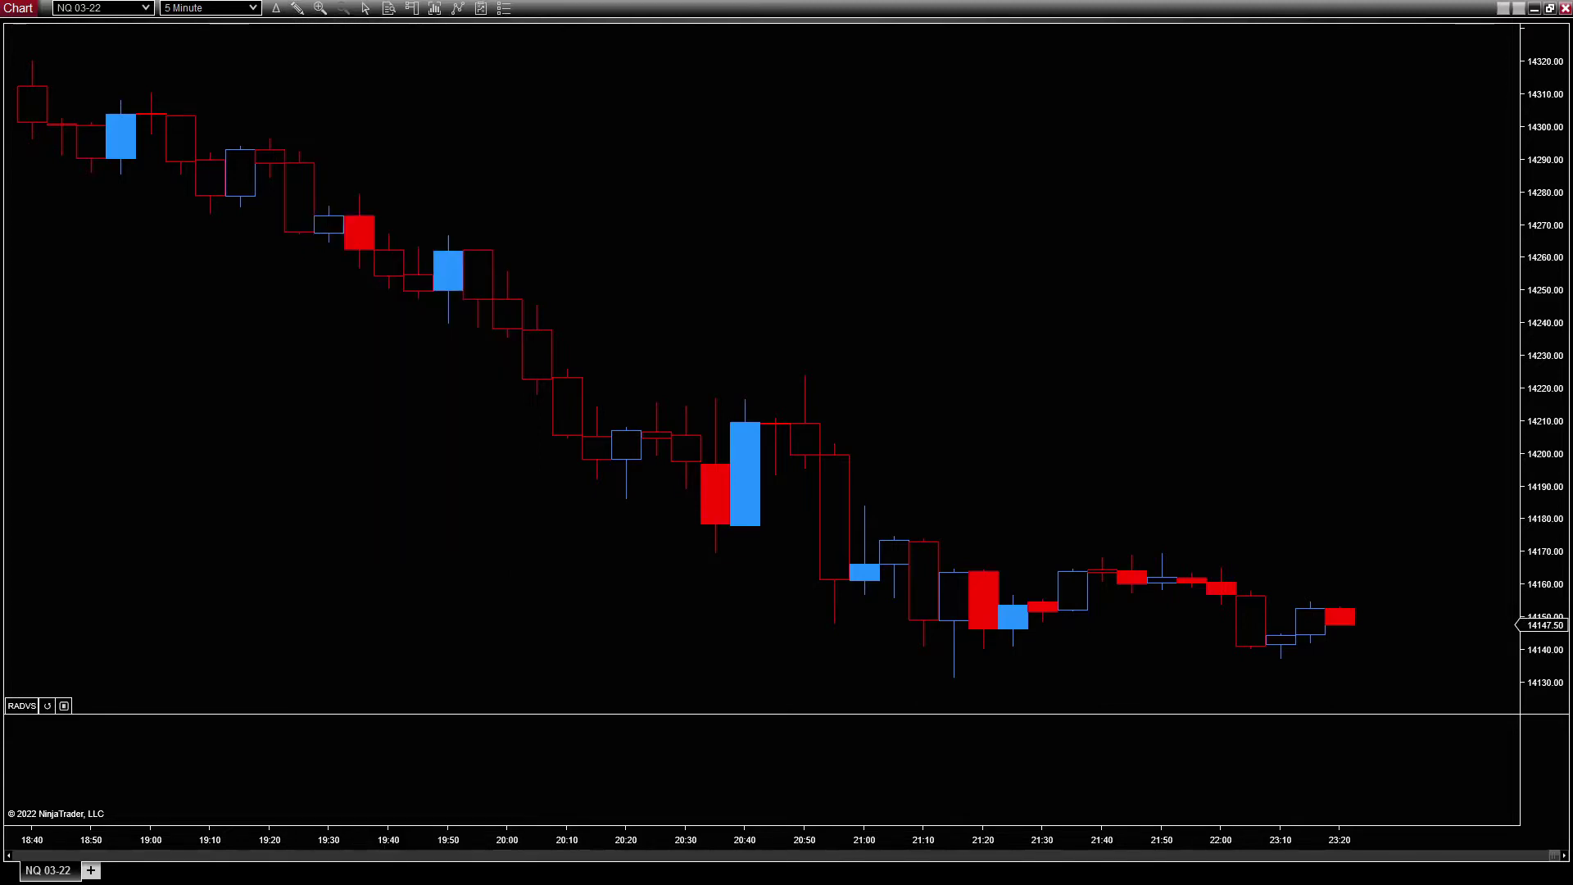
pyautogui.click(296, 103)
pyautogui.moveTo(1153, 567); pyautogui.dragTo(1033, 591)
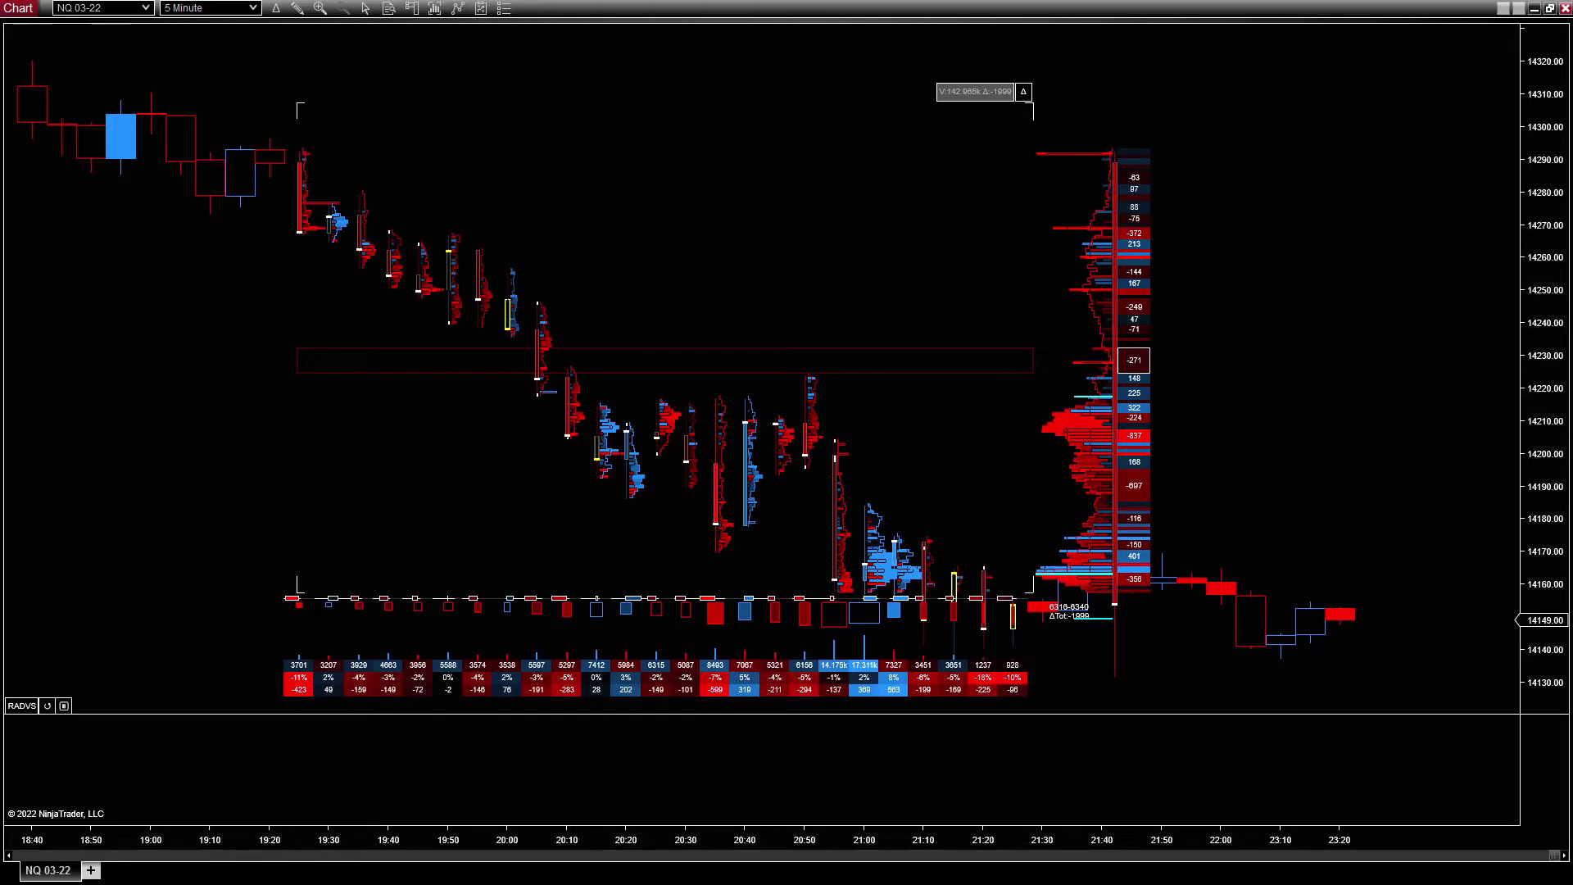
# Step: Select the profile zone and move it lower and later, so it spans about 19:40 to 21:25
pyautogui.scroll(8, 761, 368)
pyautogui.scroll(-15, 762, 368)
pyautogui.scroll(6, 762, 368)
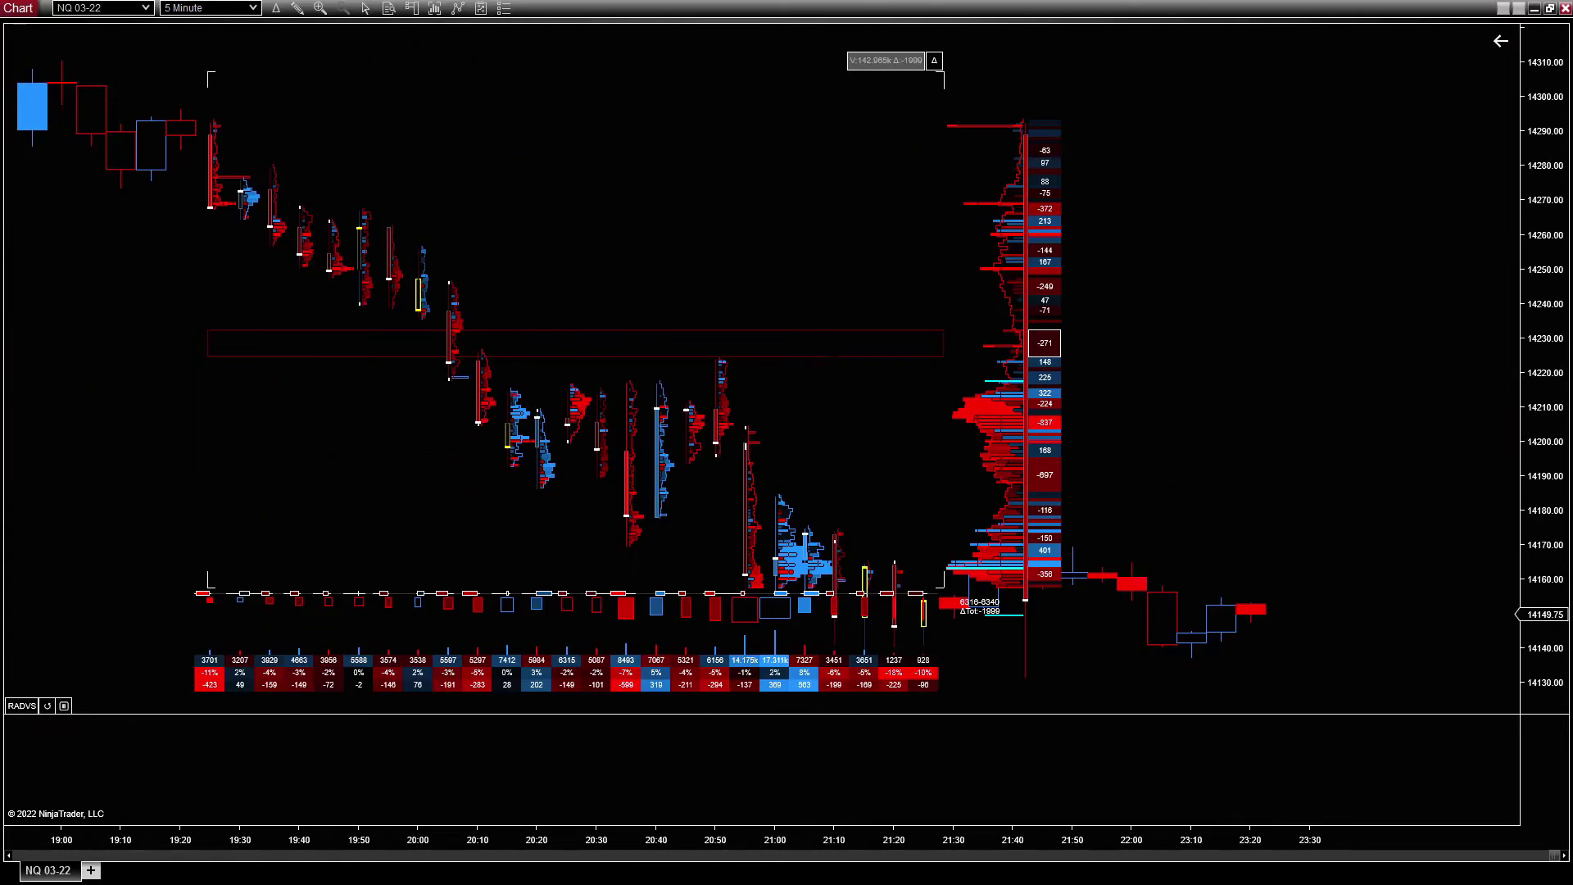
pyautogui.click(943, 71)
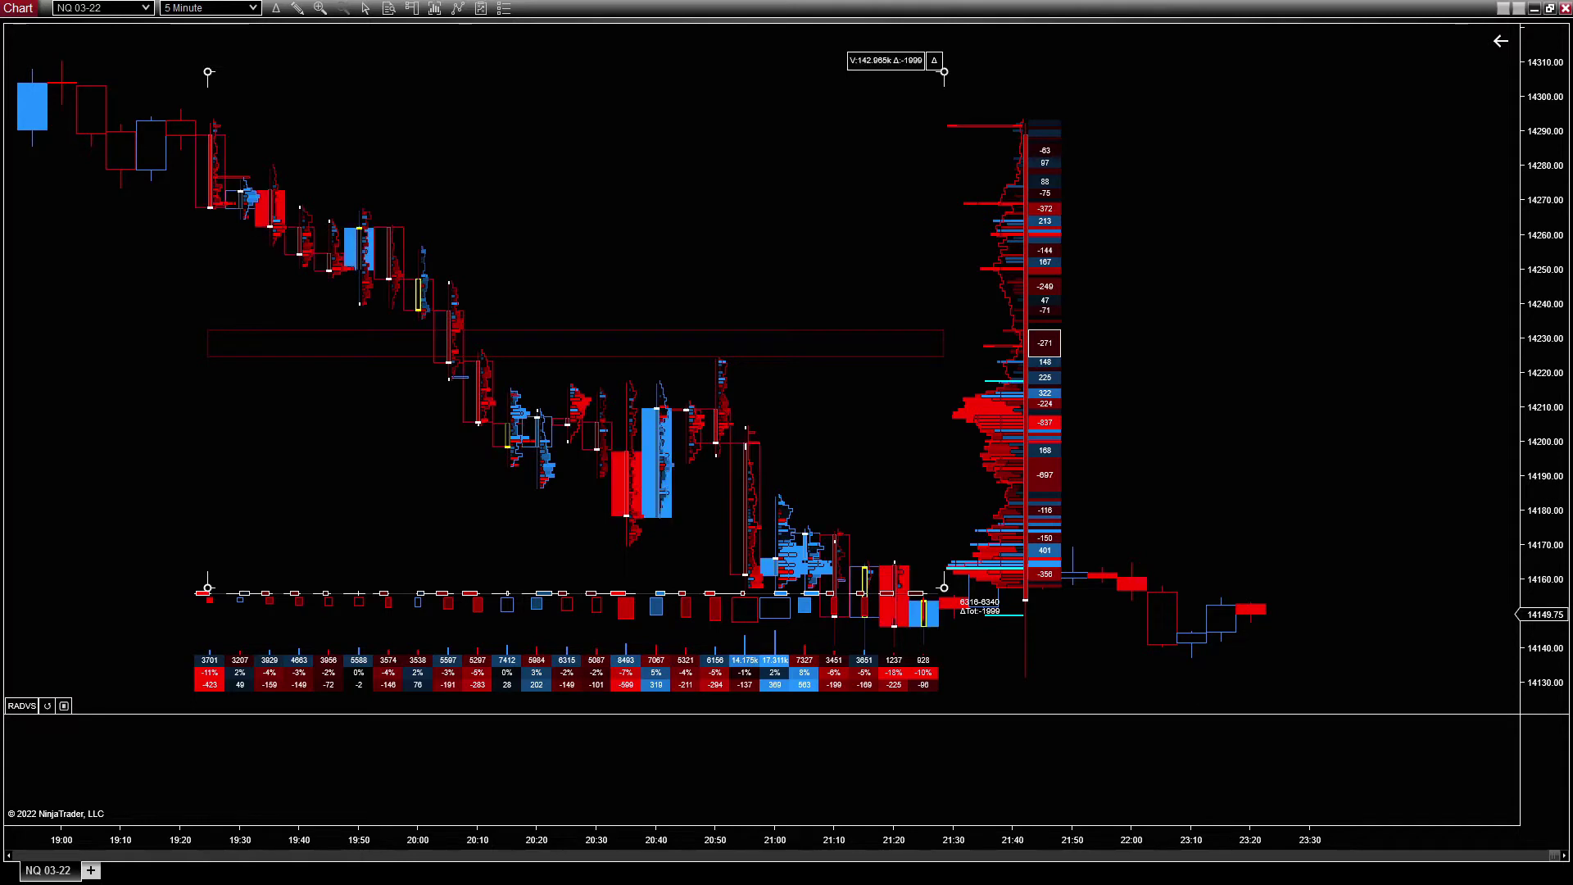
pyautogui.moveTo(944, 71)
pyautogui.mouseDown()
pyautogui.moveTo(925, 123)
pyautogui.moveTo(956, 96)
pyautogui.mouseUp()
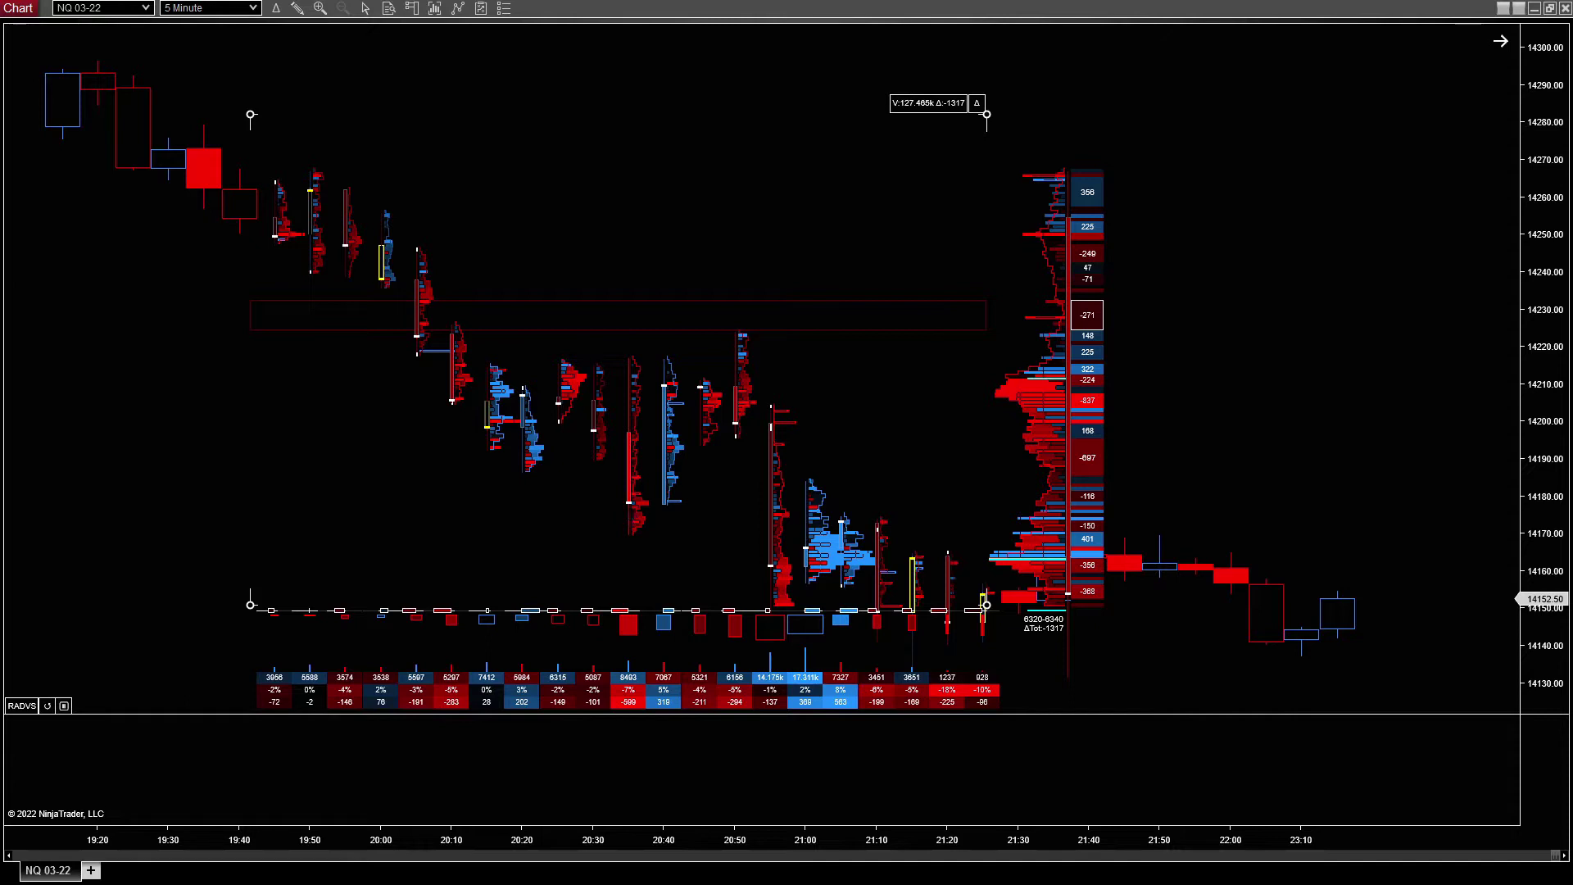
# Step: Expand the profile zone's controls and stretch the zone to the screen edges, checking it against earlier bars
pyautogui.click(979, 106)
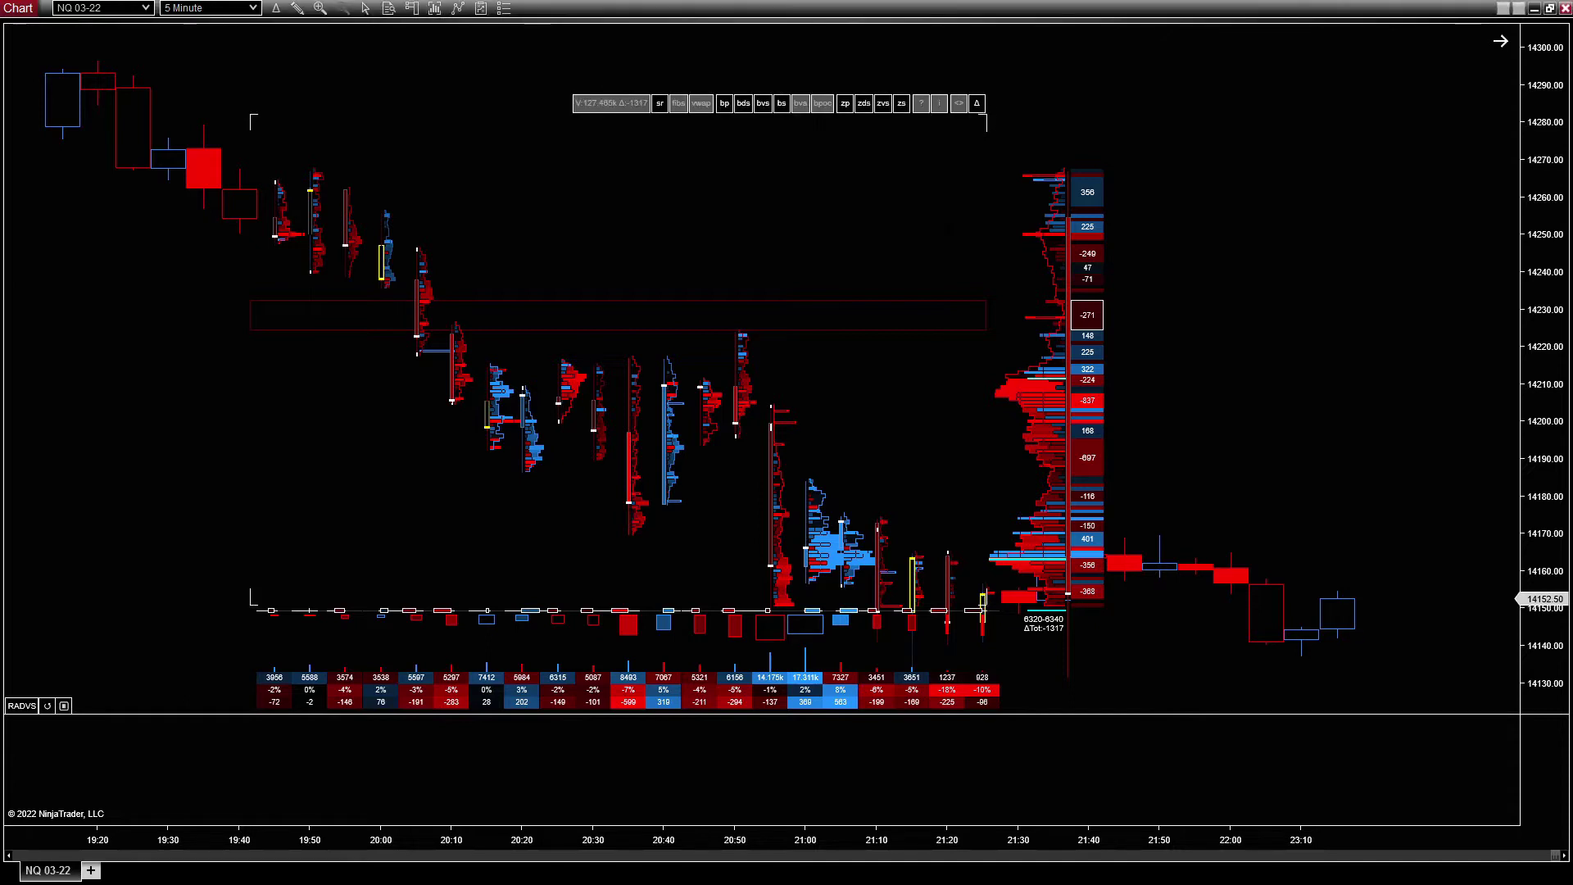
pyautogui.click(959, 104)
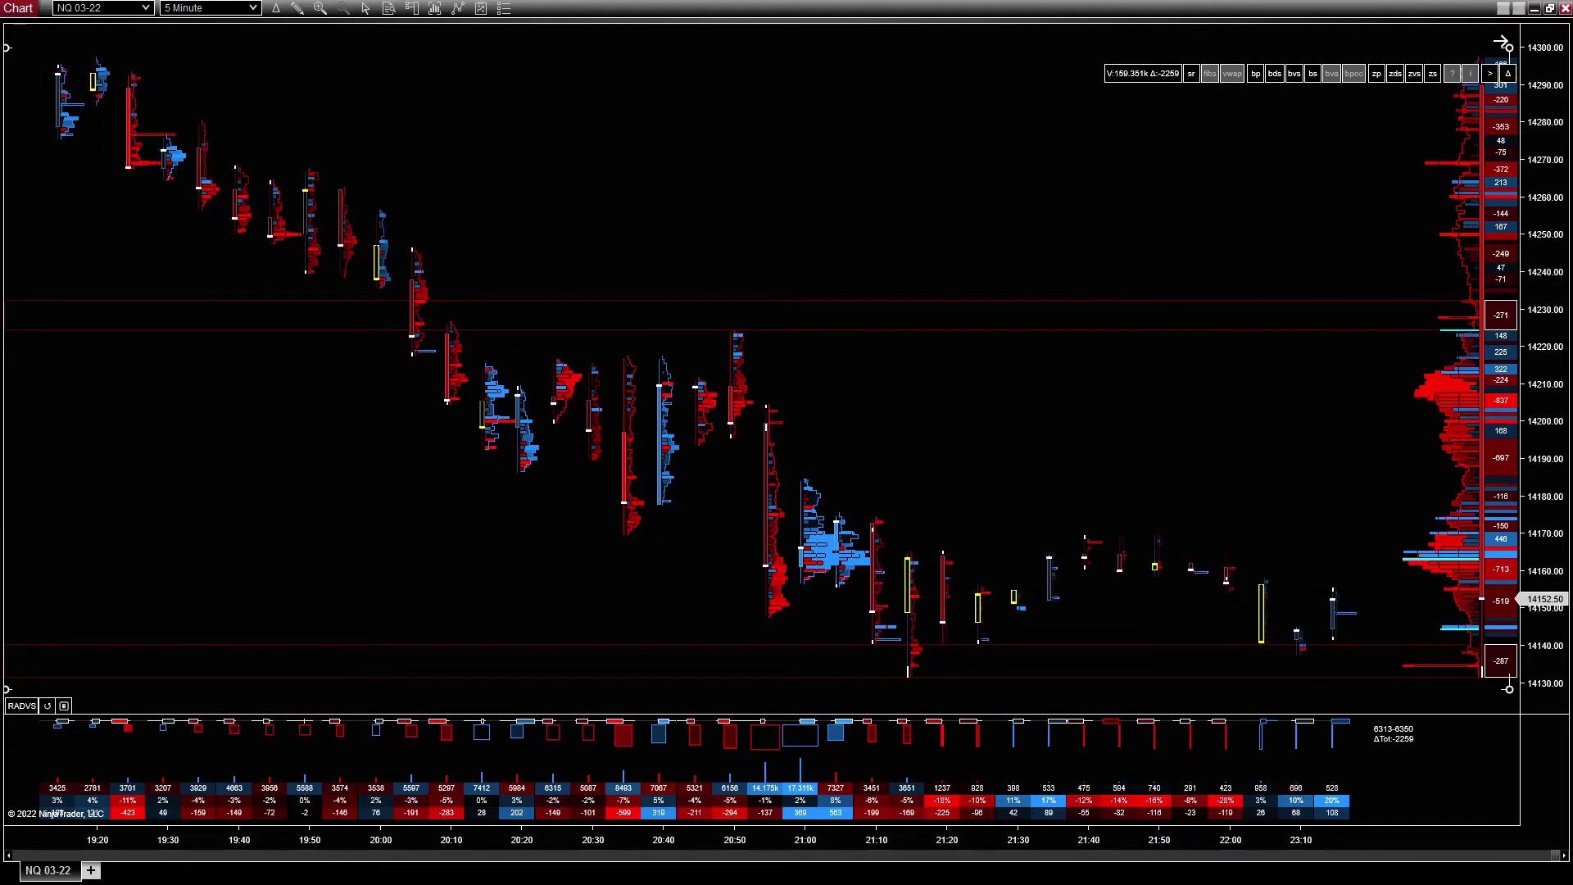
pyautogui.scroll(3, 762, 368)
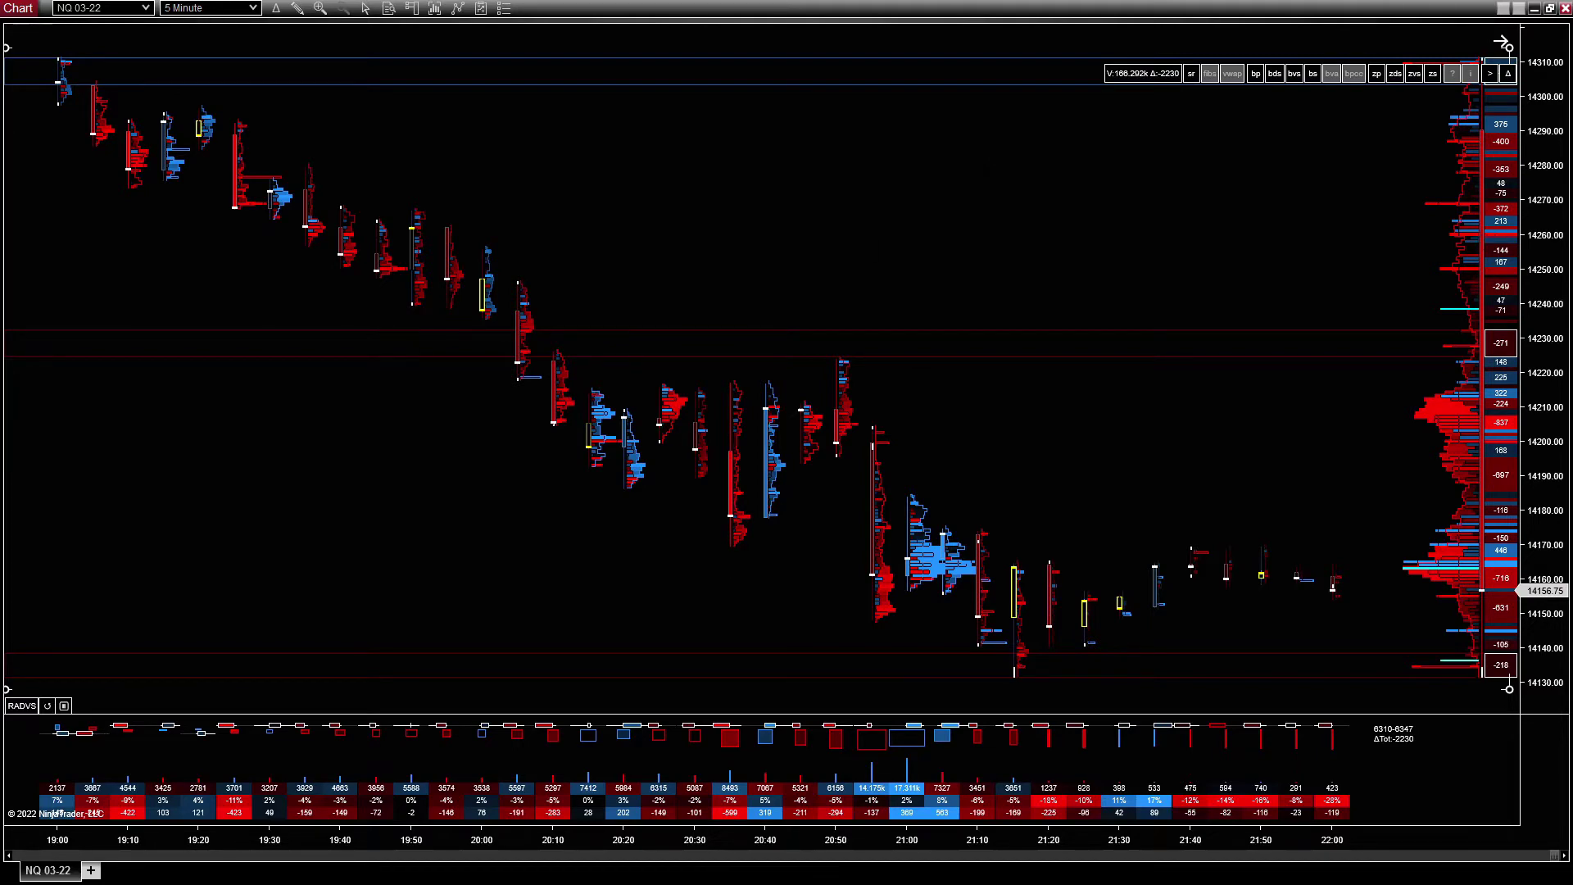
pyautogui.hscroll(-14, 762, 368)
pyautogui.hscroll(-20, 762, 368)
pyautogui.hscroll(12, 761, 369)
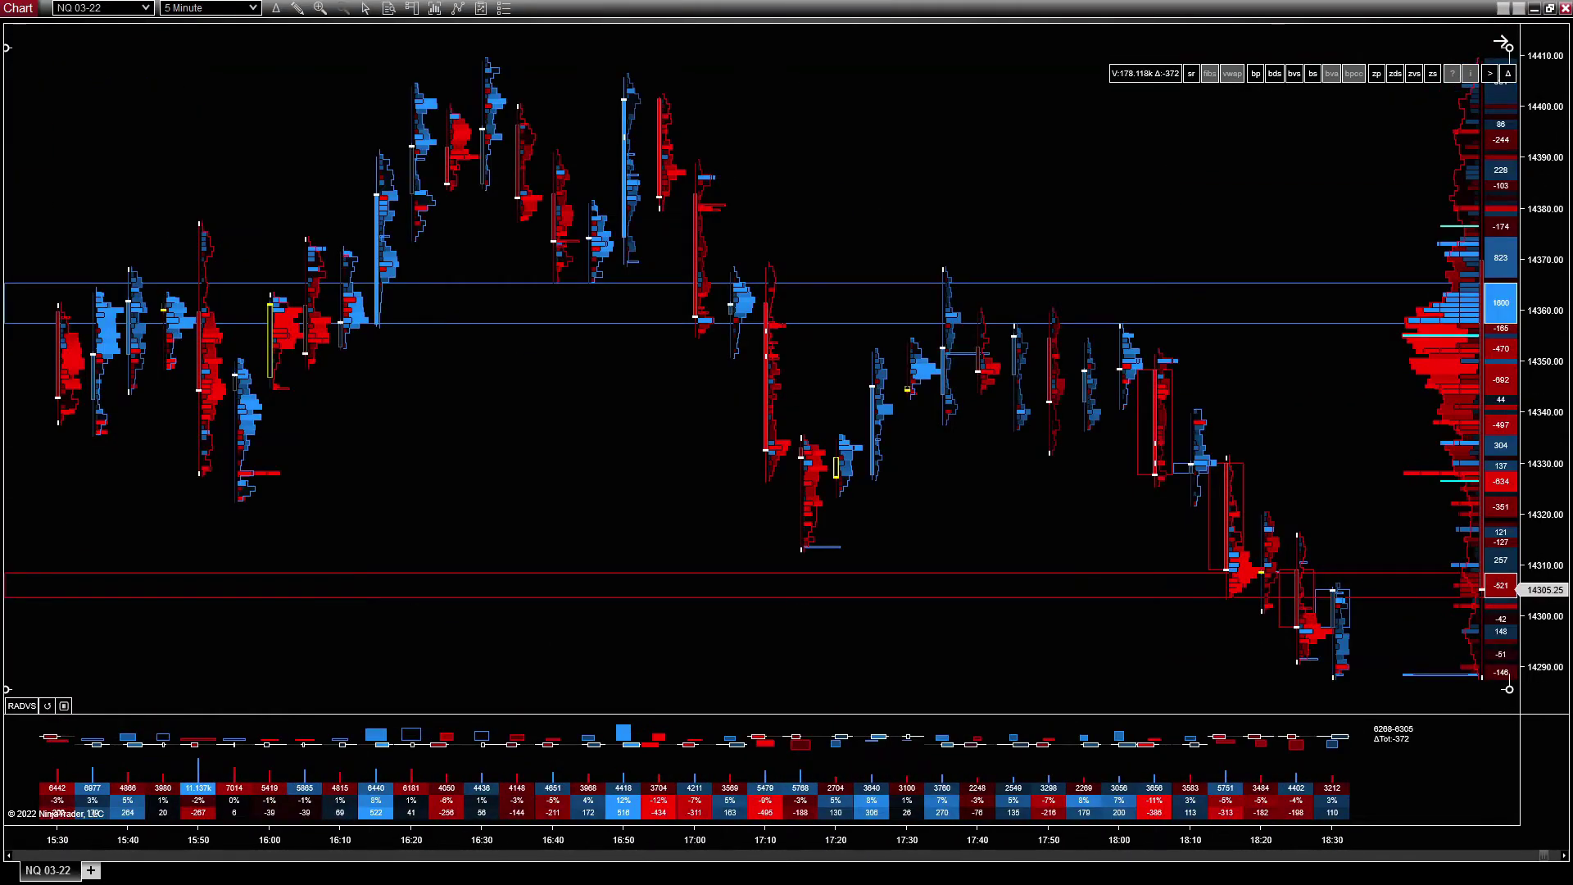
pyautogui.moveTo(653, 846); pyautogui.dragTo(858, 845)
pyautogui.scroll(5, 860, 852)
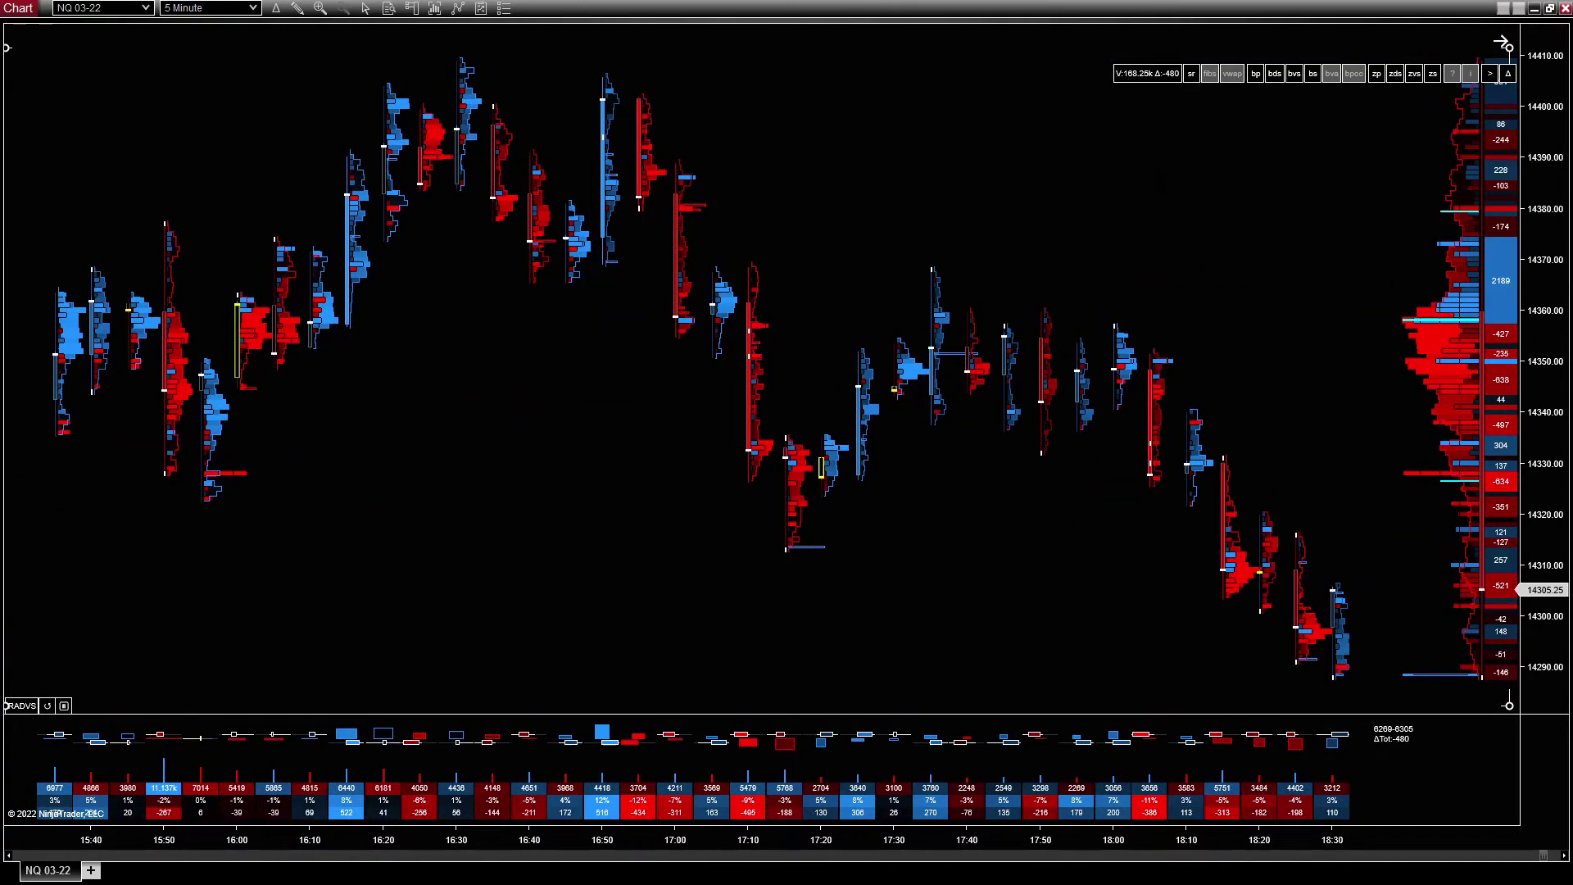
# Step: Set the profile zone's RightEdgeLock to LatestBar and its LeftEdgeLock to ThreeDaysAgo
pyautogui.doubleClick(1157, 73)
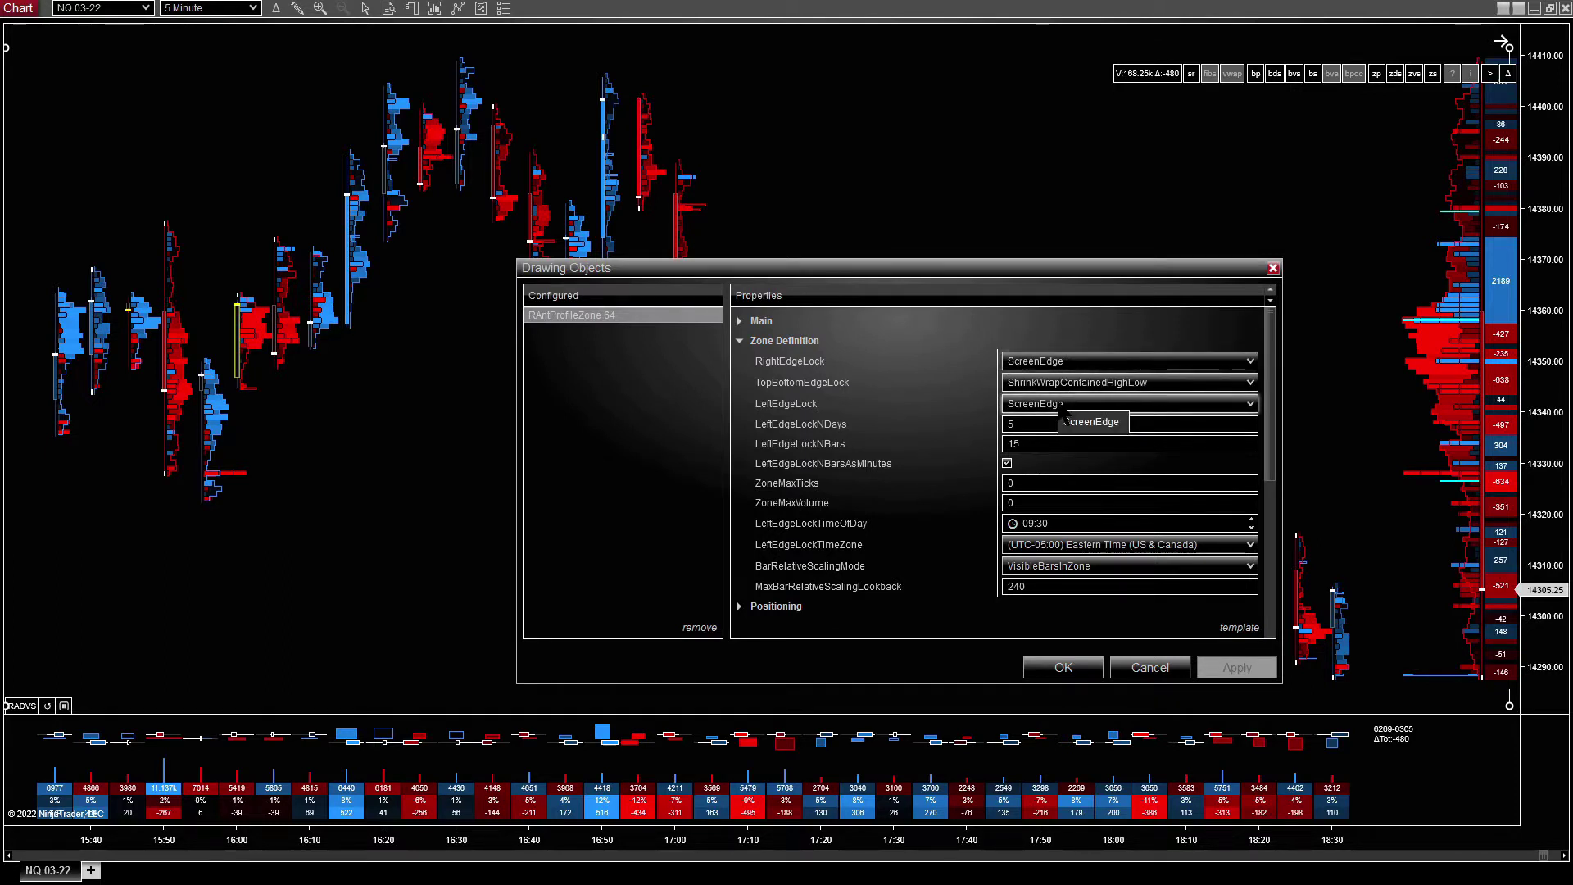
pyautogui.click(1073, 365)
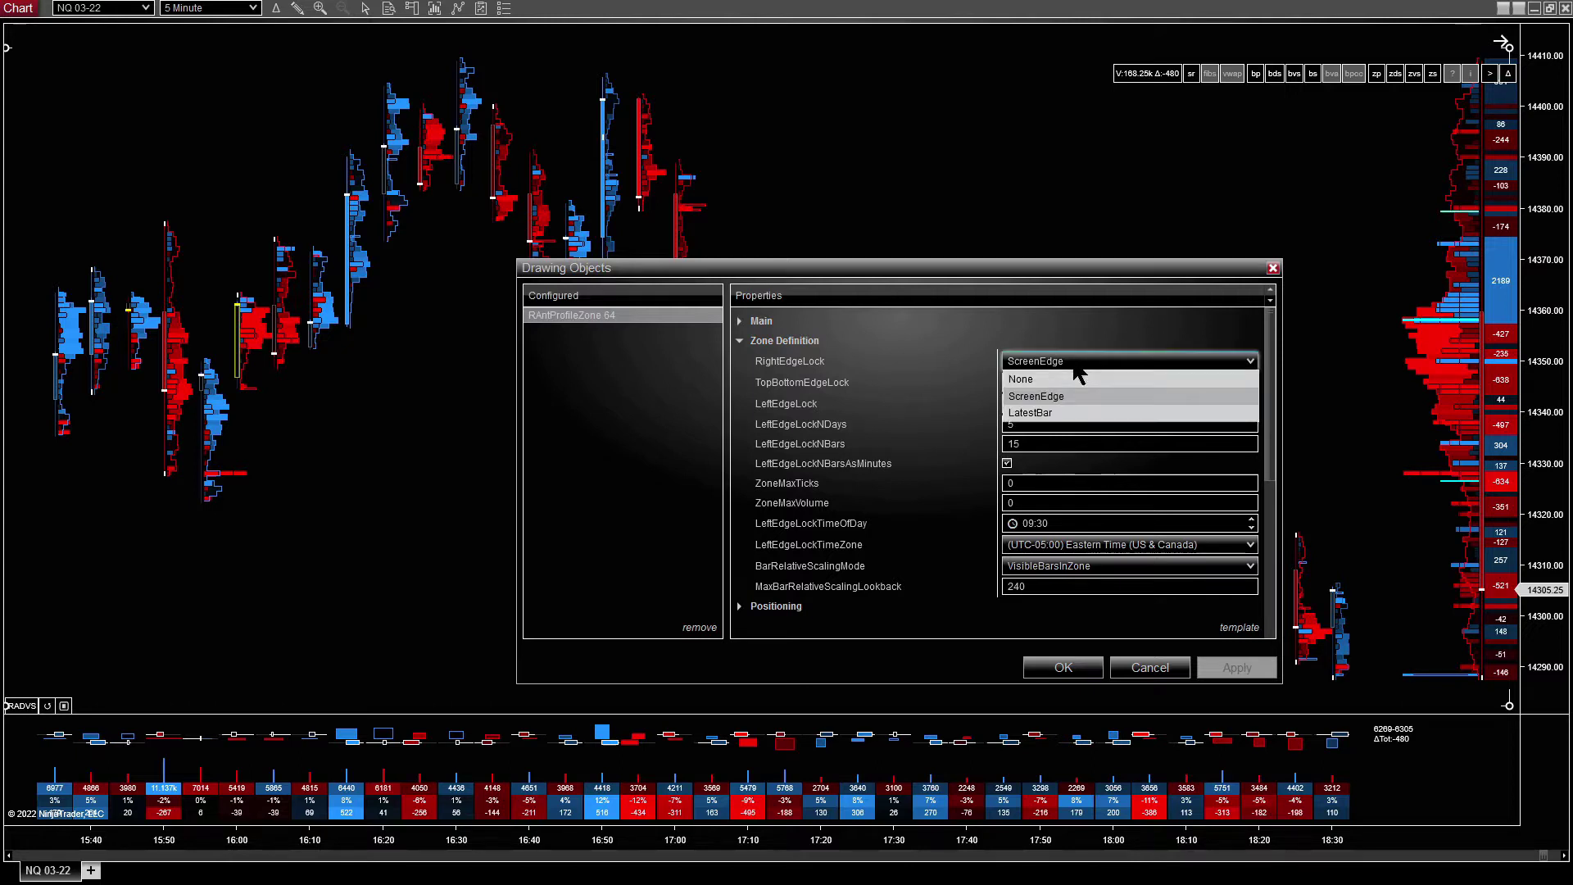
pyautogui.click(1063, 413)
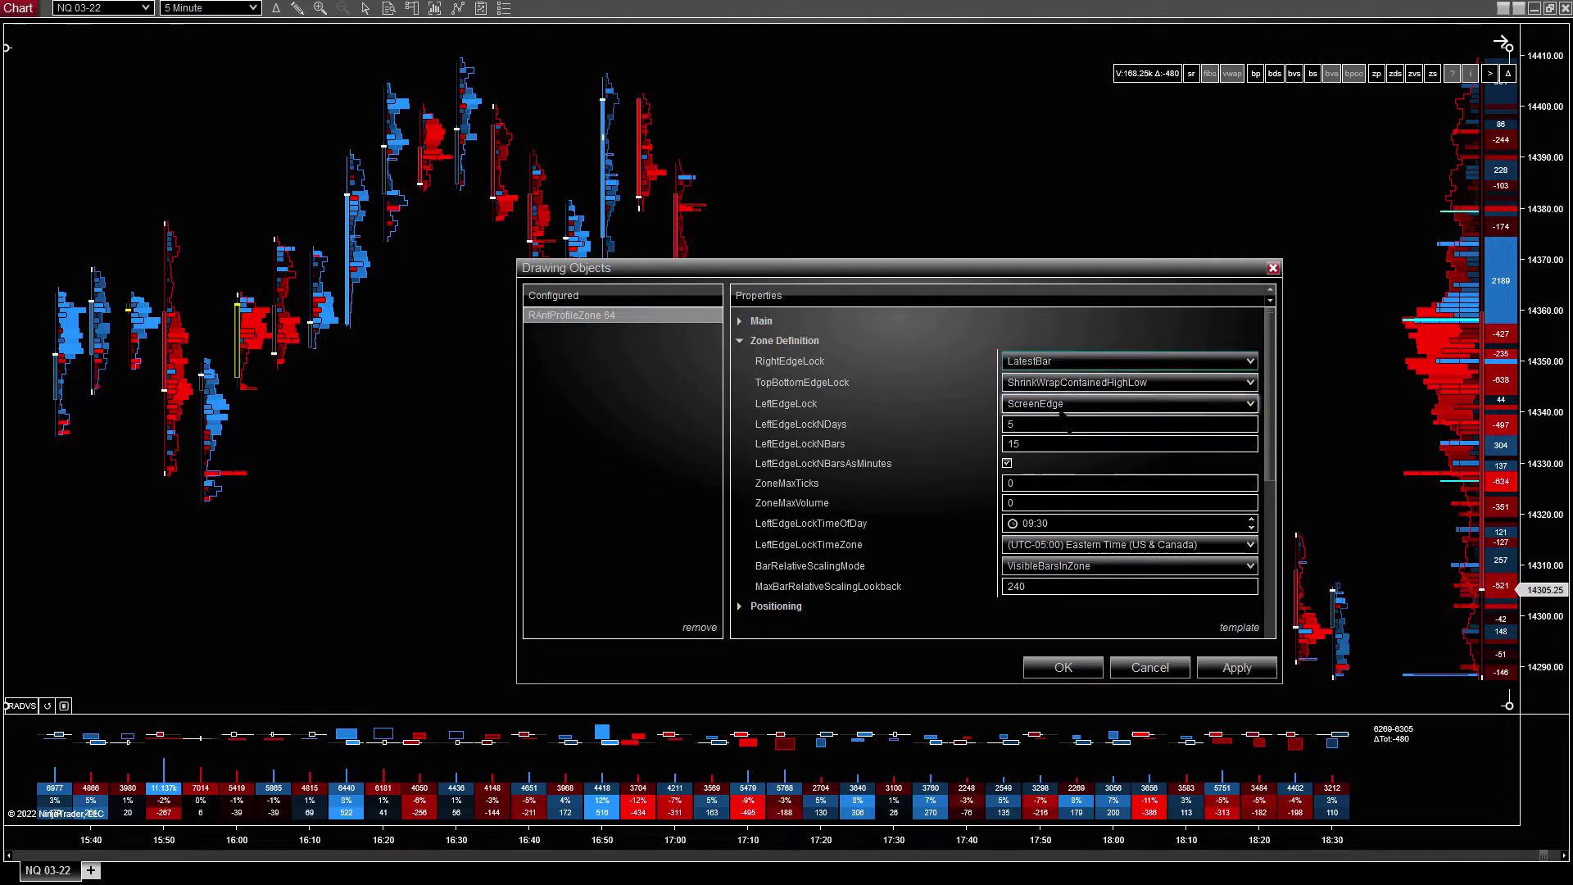
pyautogui.click(1073, 405)
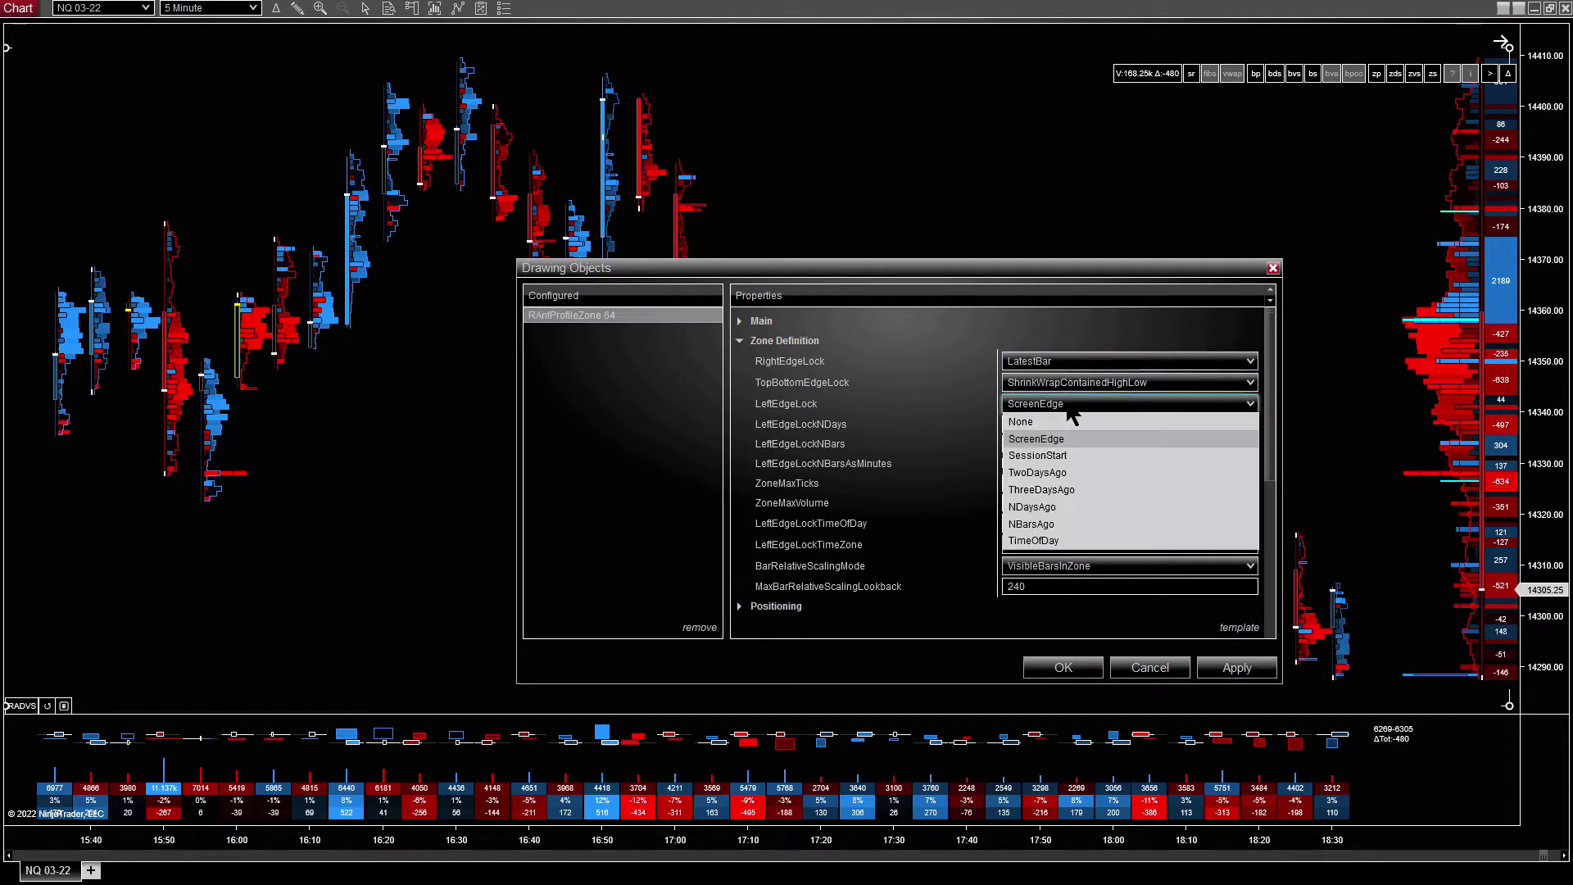
pyautogui.click(1056, 490)
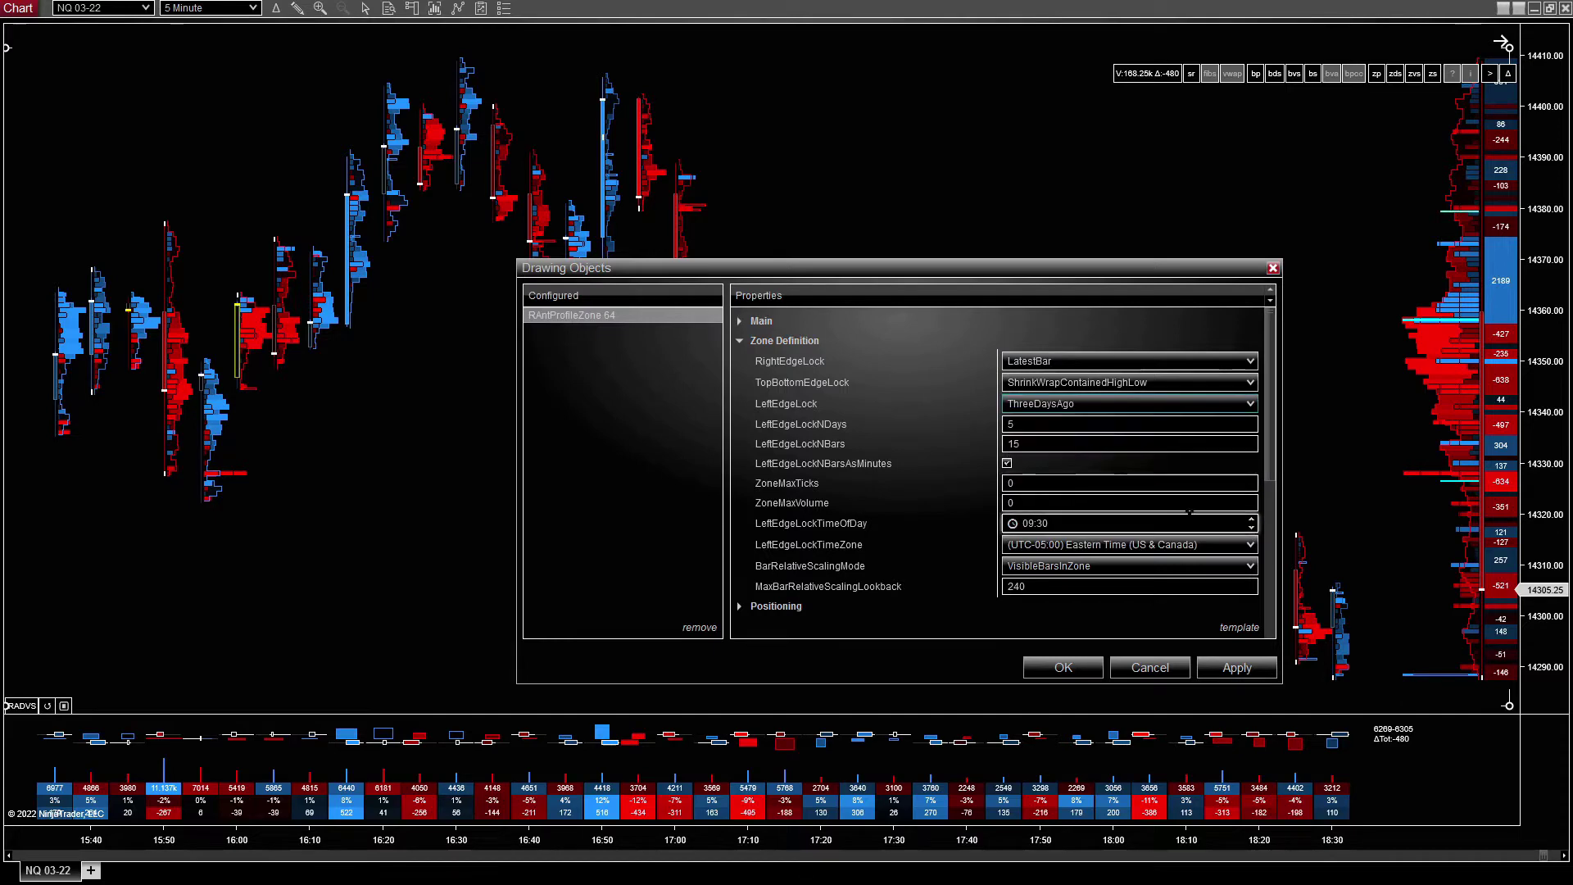
pyautogui.click(1063, 667)
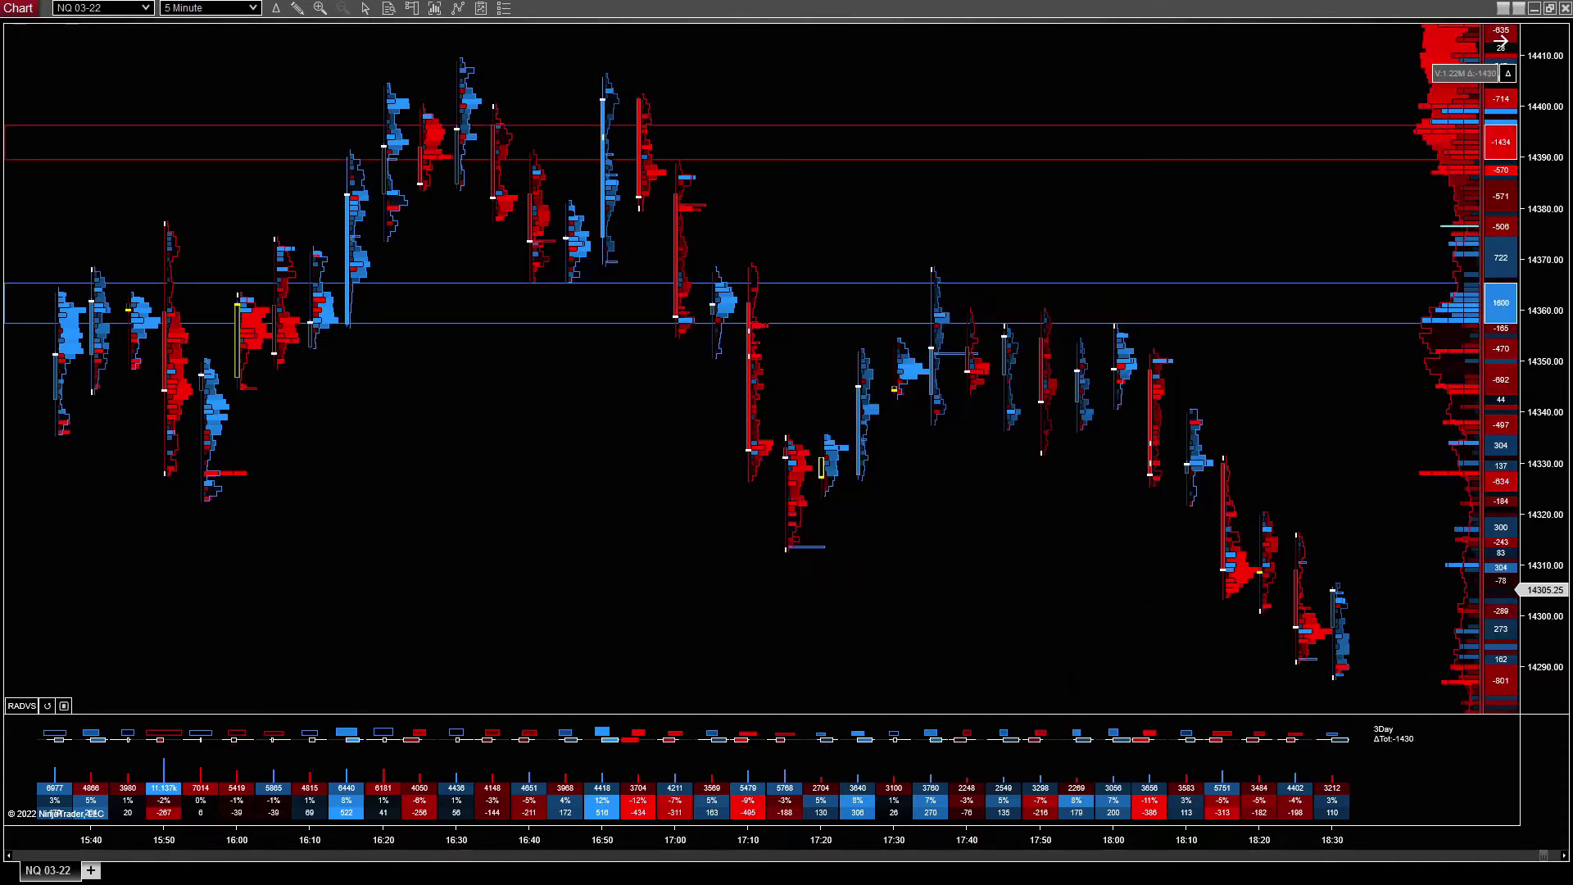
# Step: Examine how the three-day composite profile lines up with earlier and latest bars across the chart
pyautogui.scroll(-10, 1470, 96)
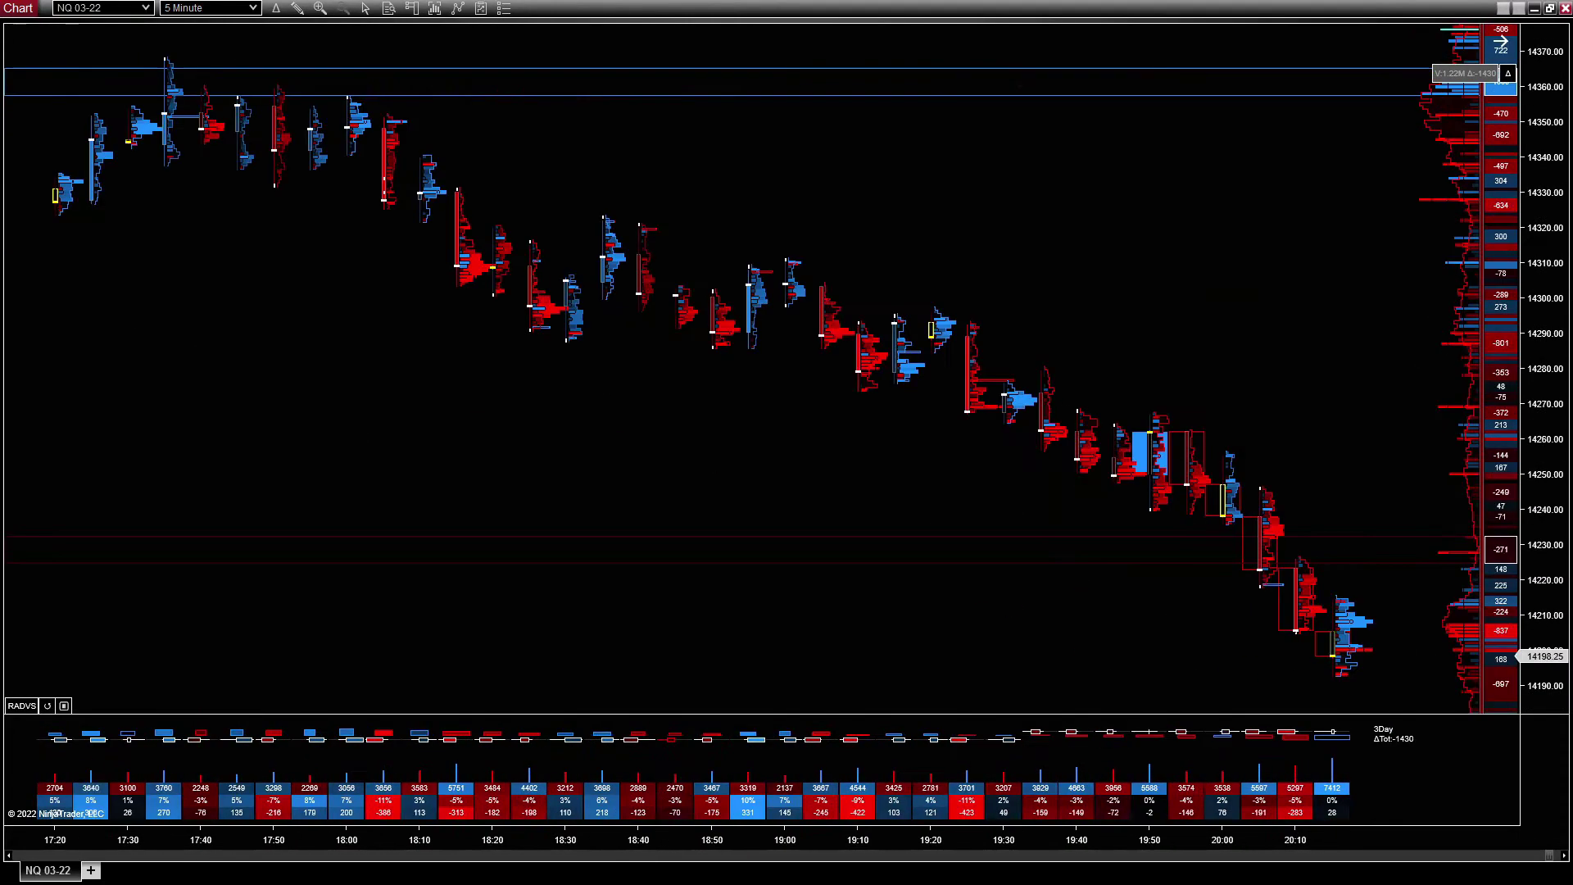
pyautogui.click(1501, 42)
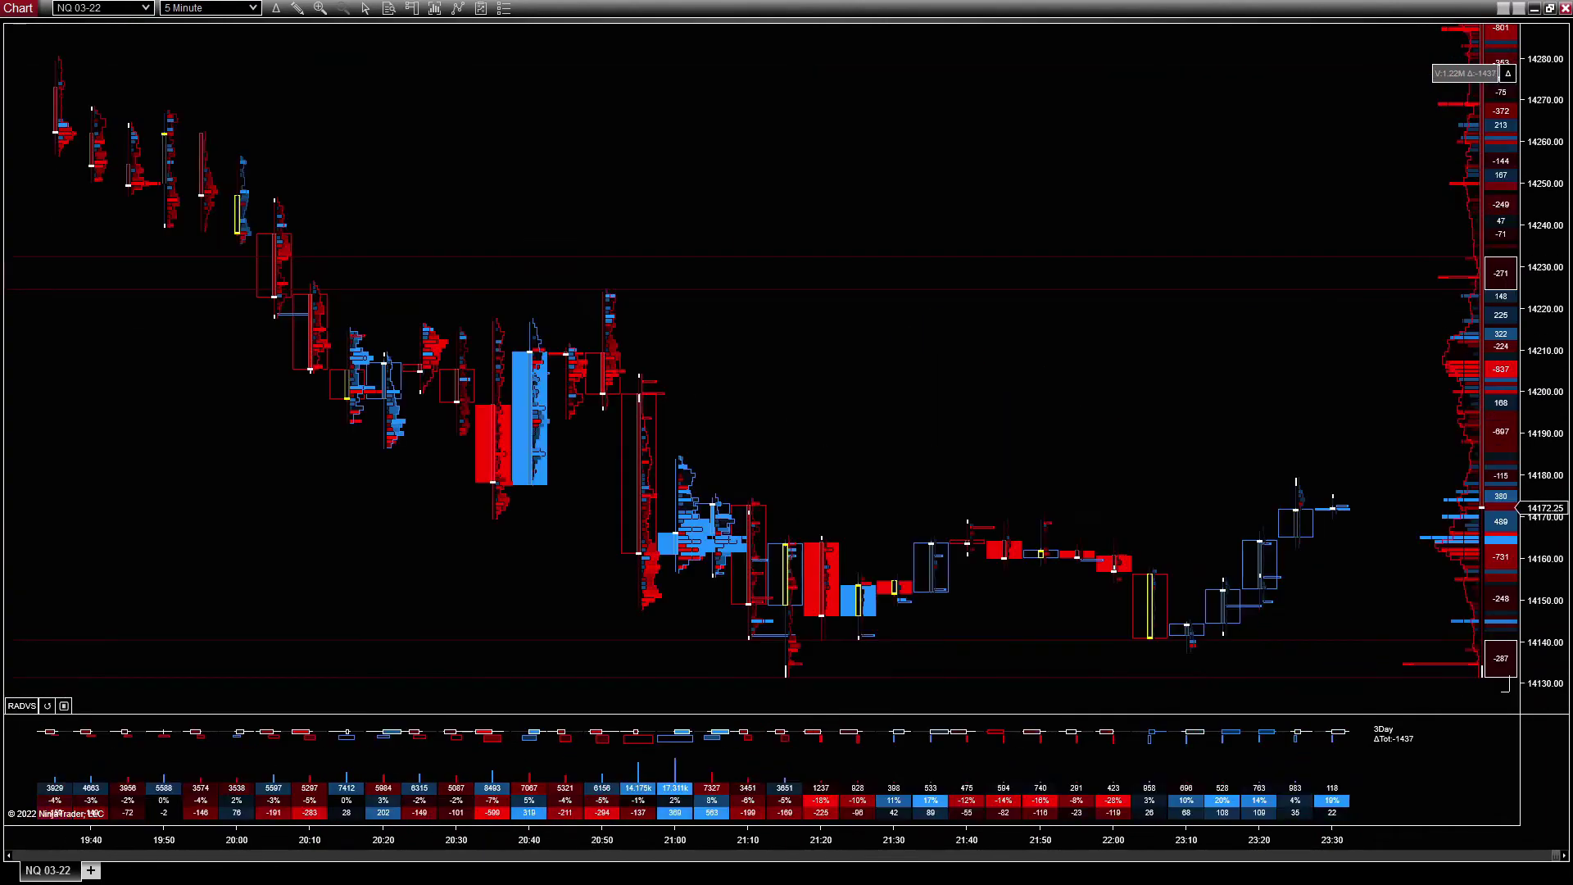
pyautogui.scroll(18, 1470, 96)
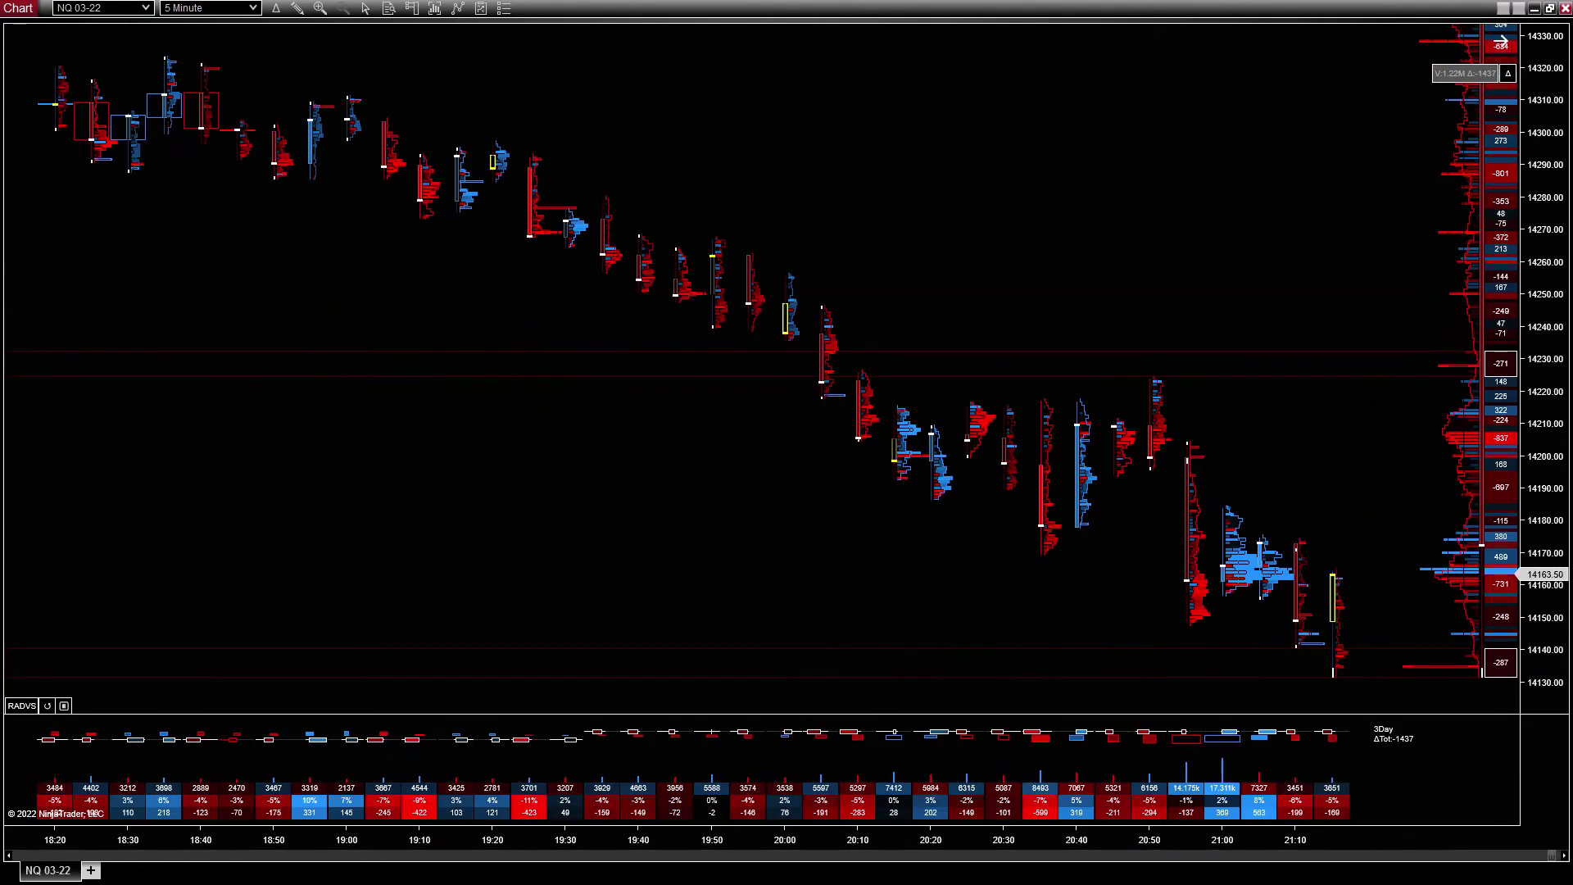
pyautogui.scroll(4, 1471, 95)
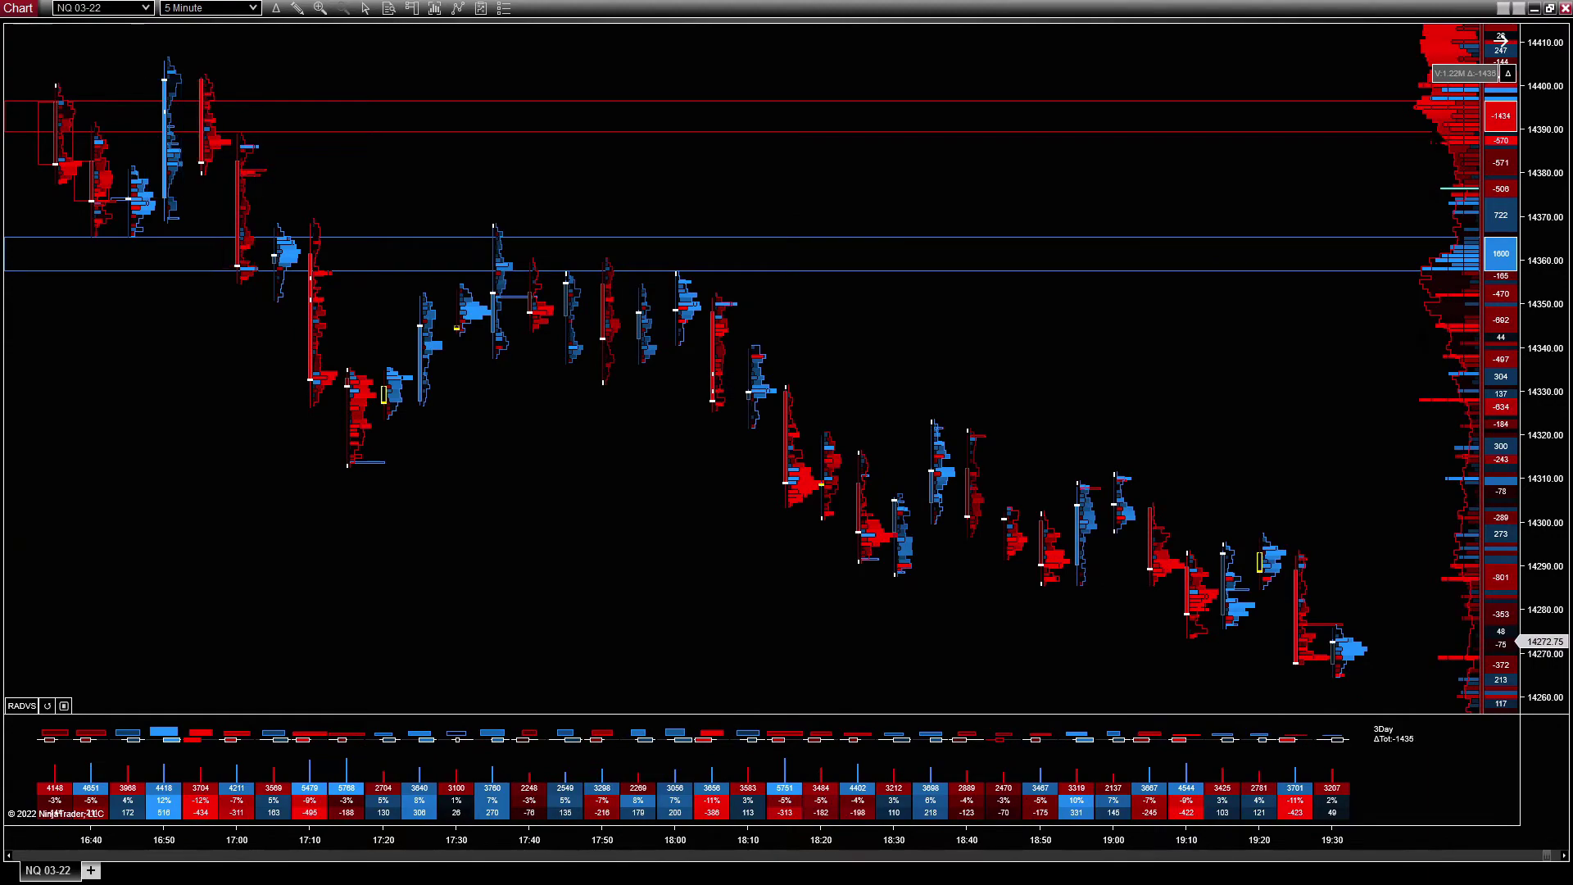
pyautogui.scroll(9, 1502, 40)
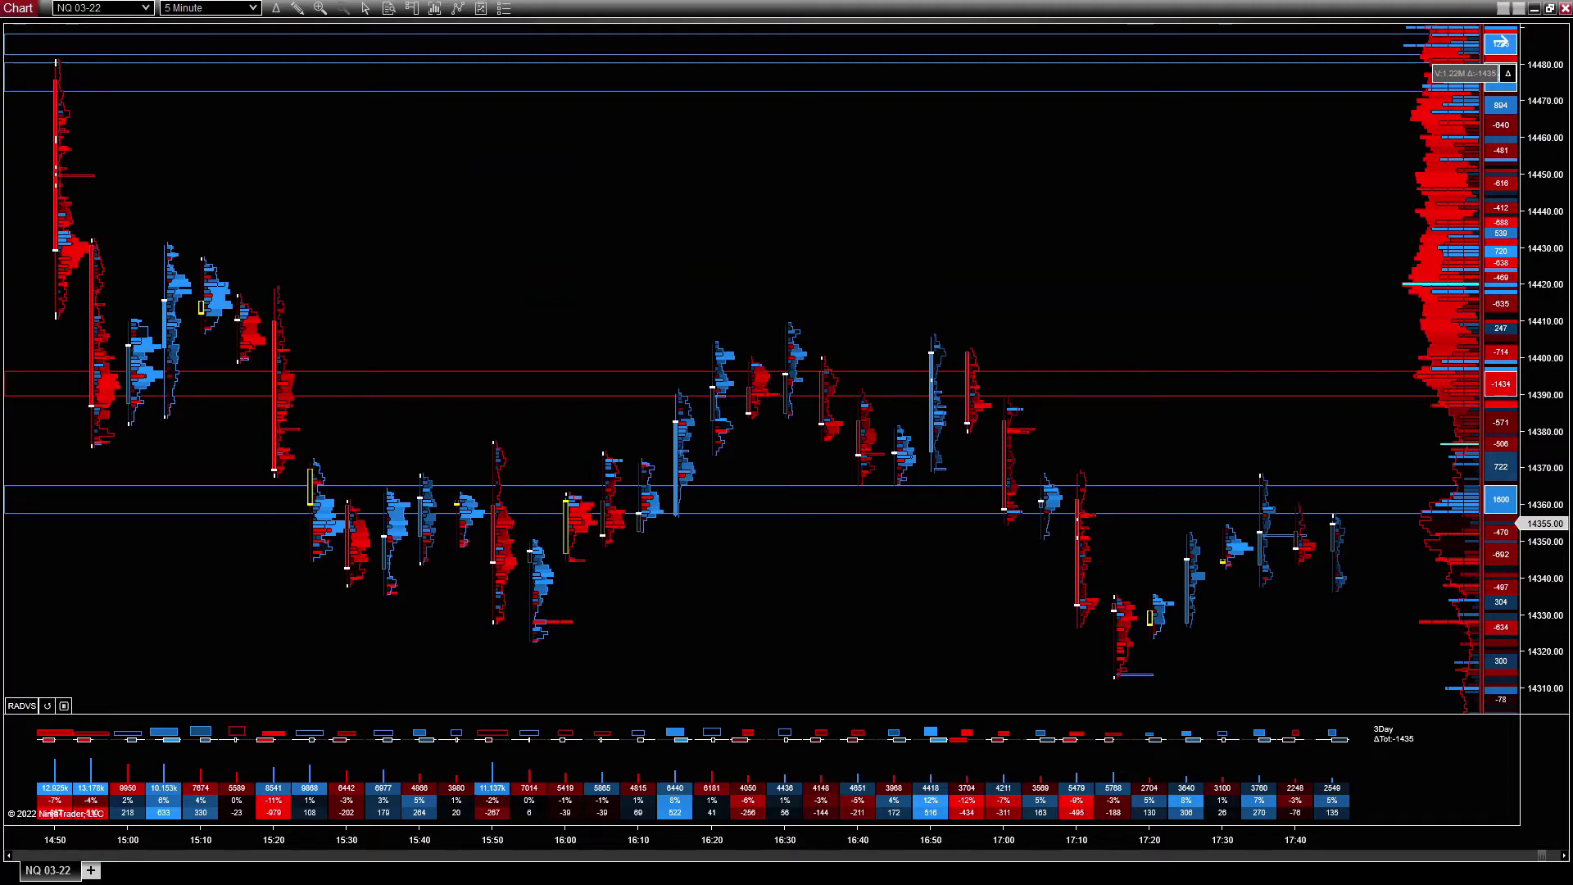
pyautogui.scroll(-20, 1501, 41)
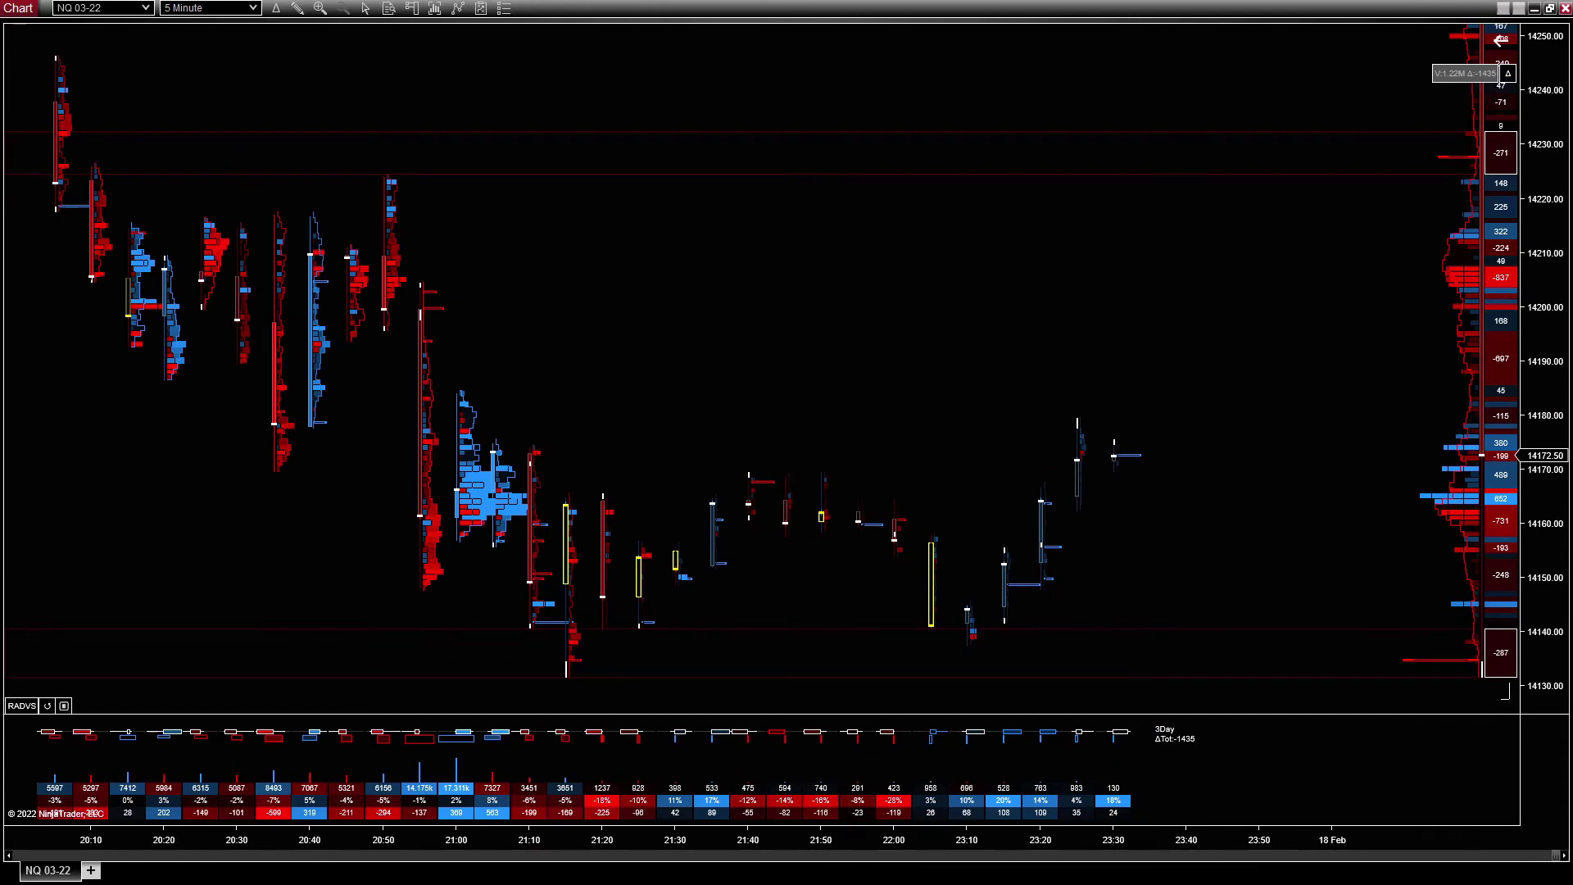
pyautogui.scroll(3, 1500, 41)
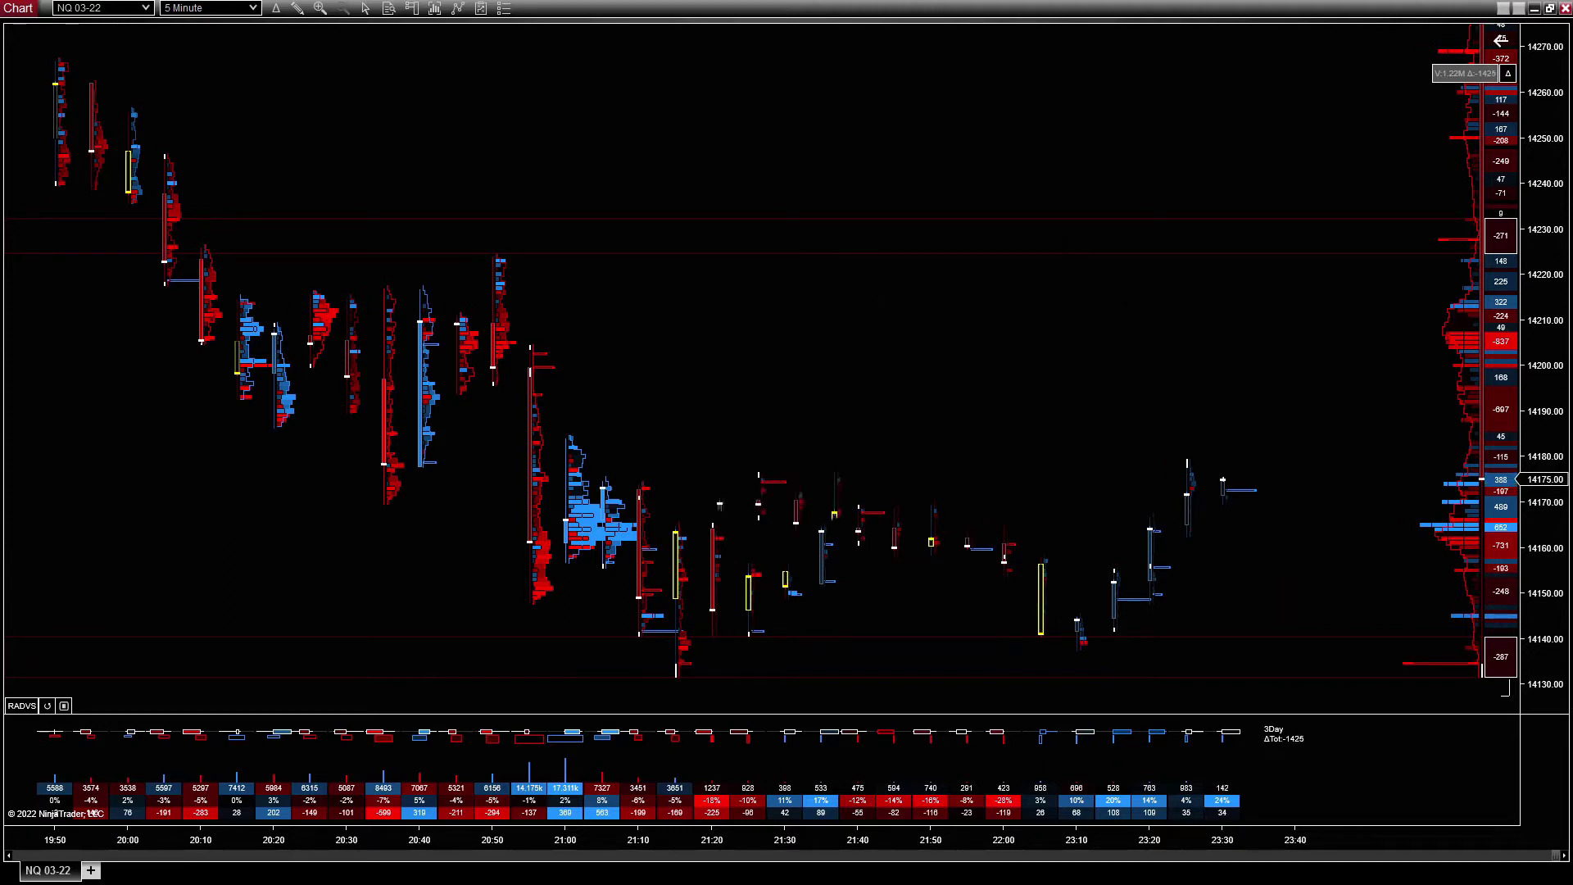
pyautogui.scroll(-3, 1500, 40)
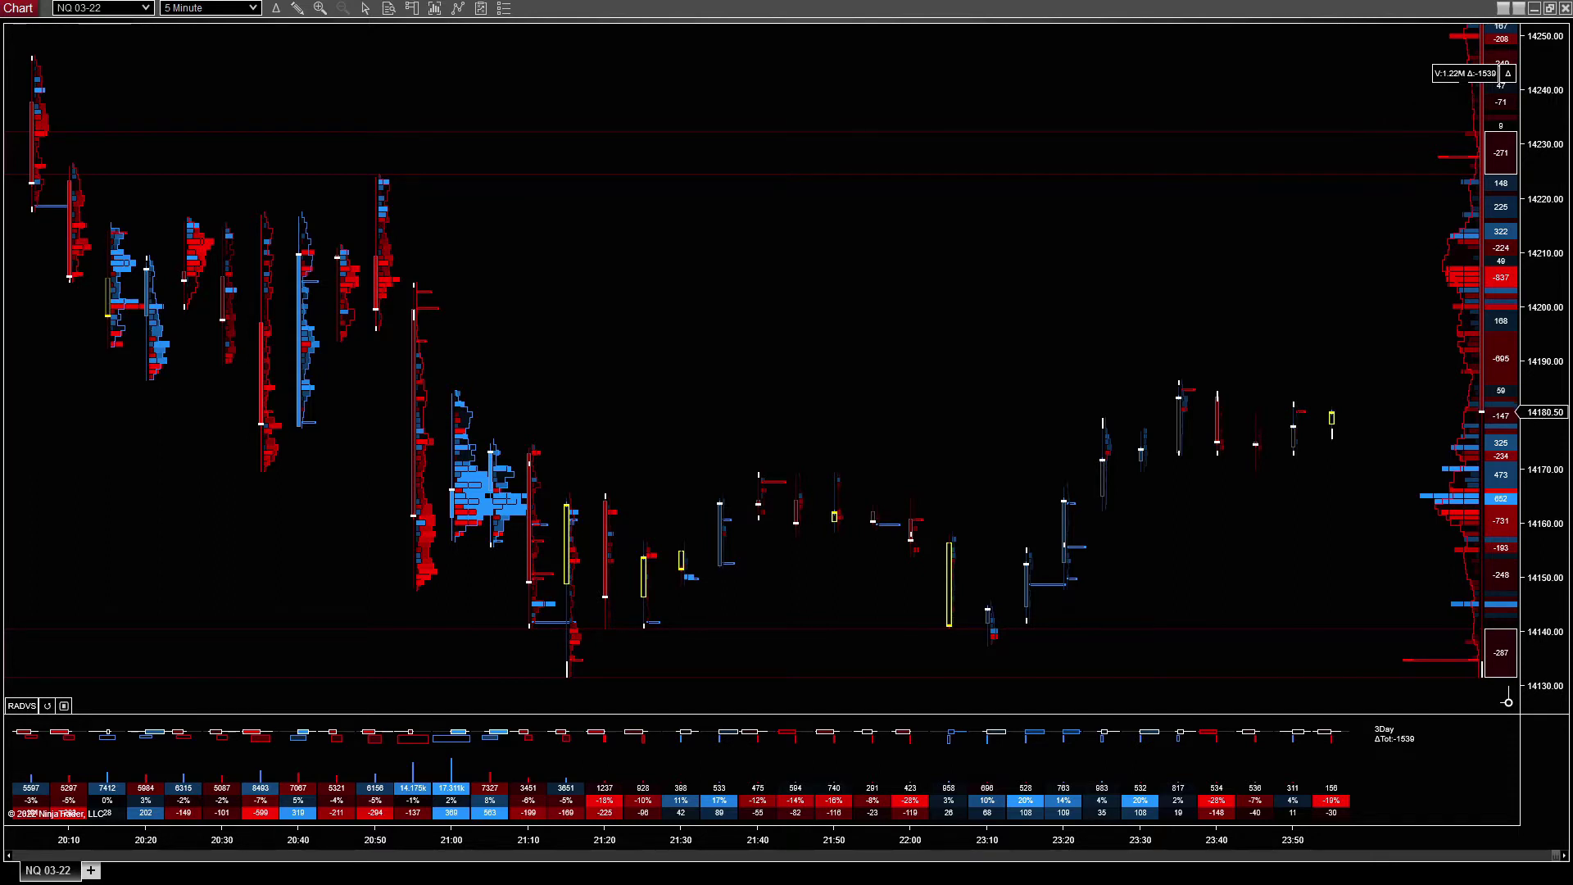
# Step: Save the profile zone's settings as a template named RebelAnt1Right
pyautogui.doubleClick(1460, 72)
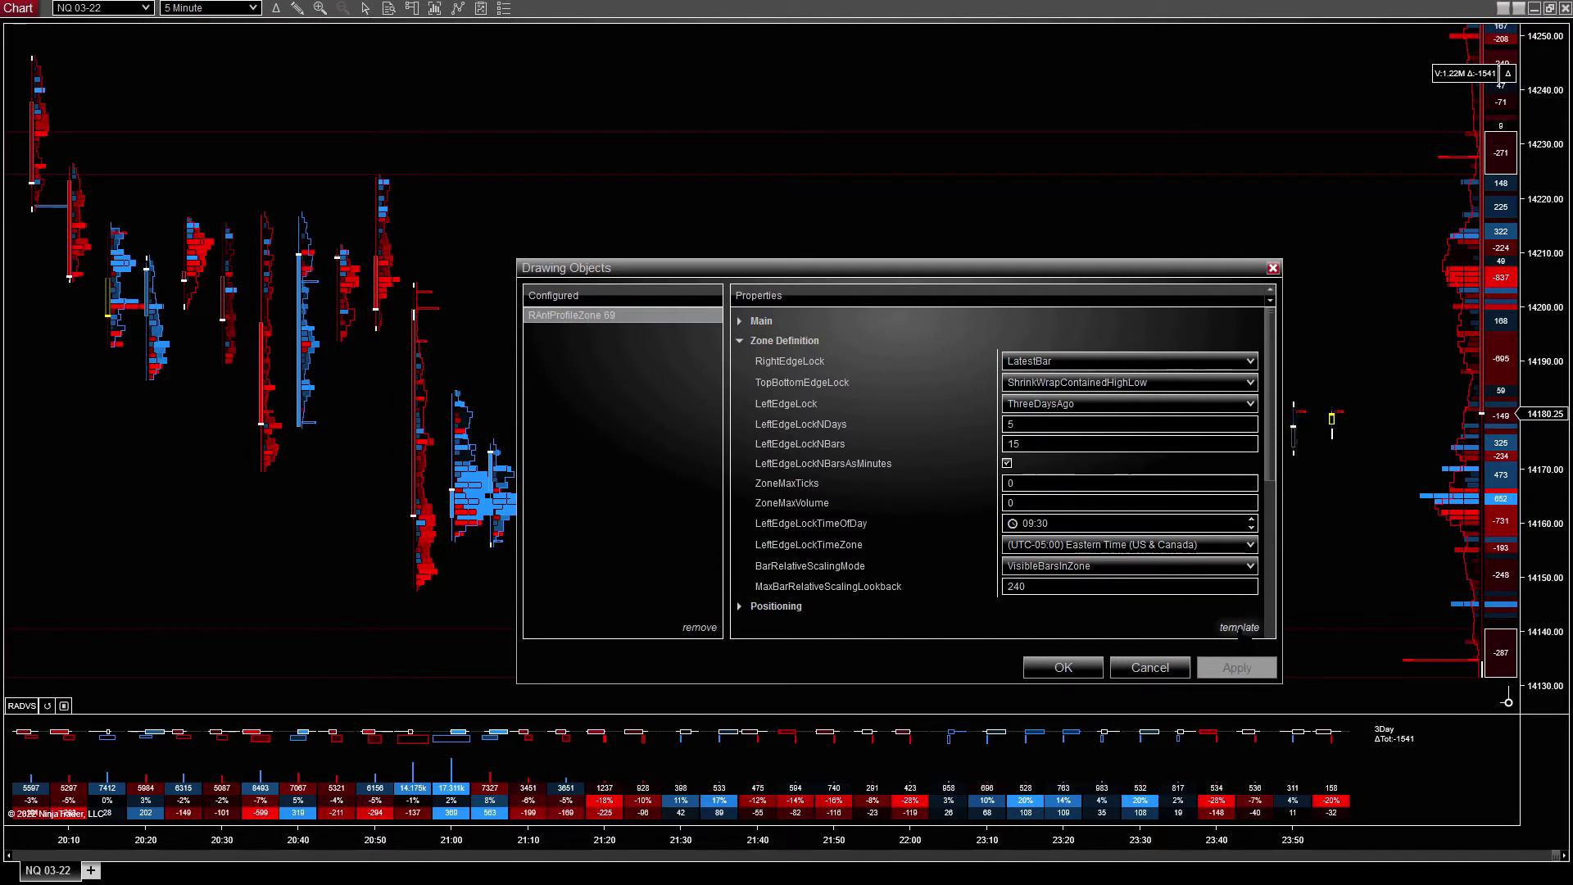
pyautogui.click(1192, 627)
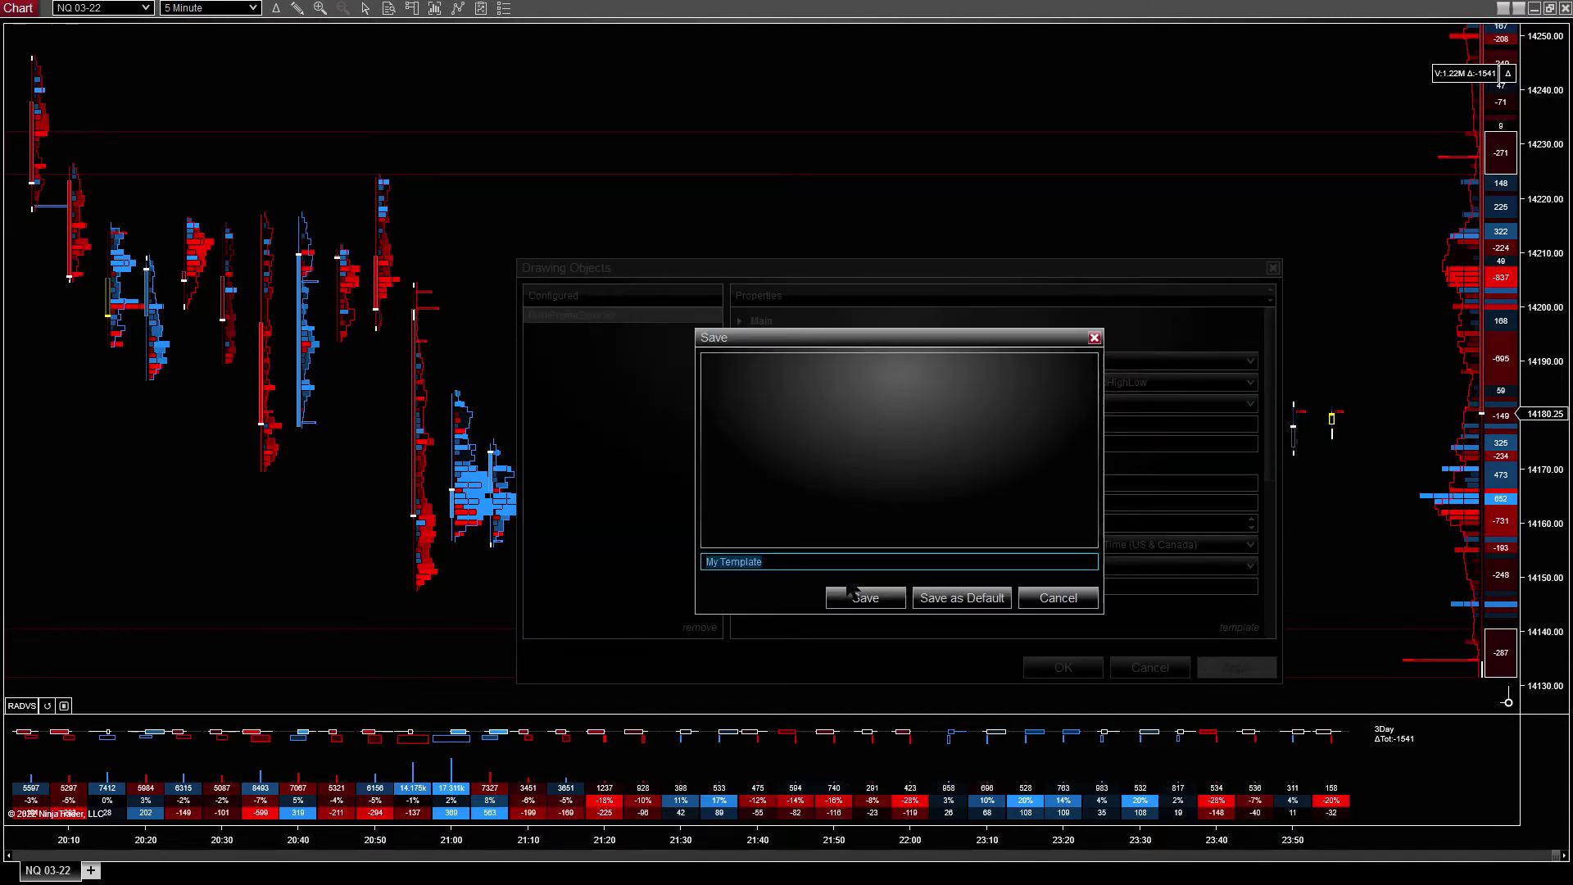
pyautogui.write('RebelAnt1Right')
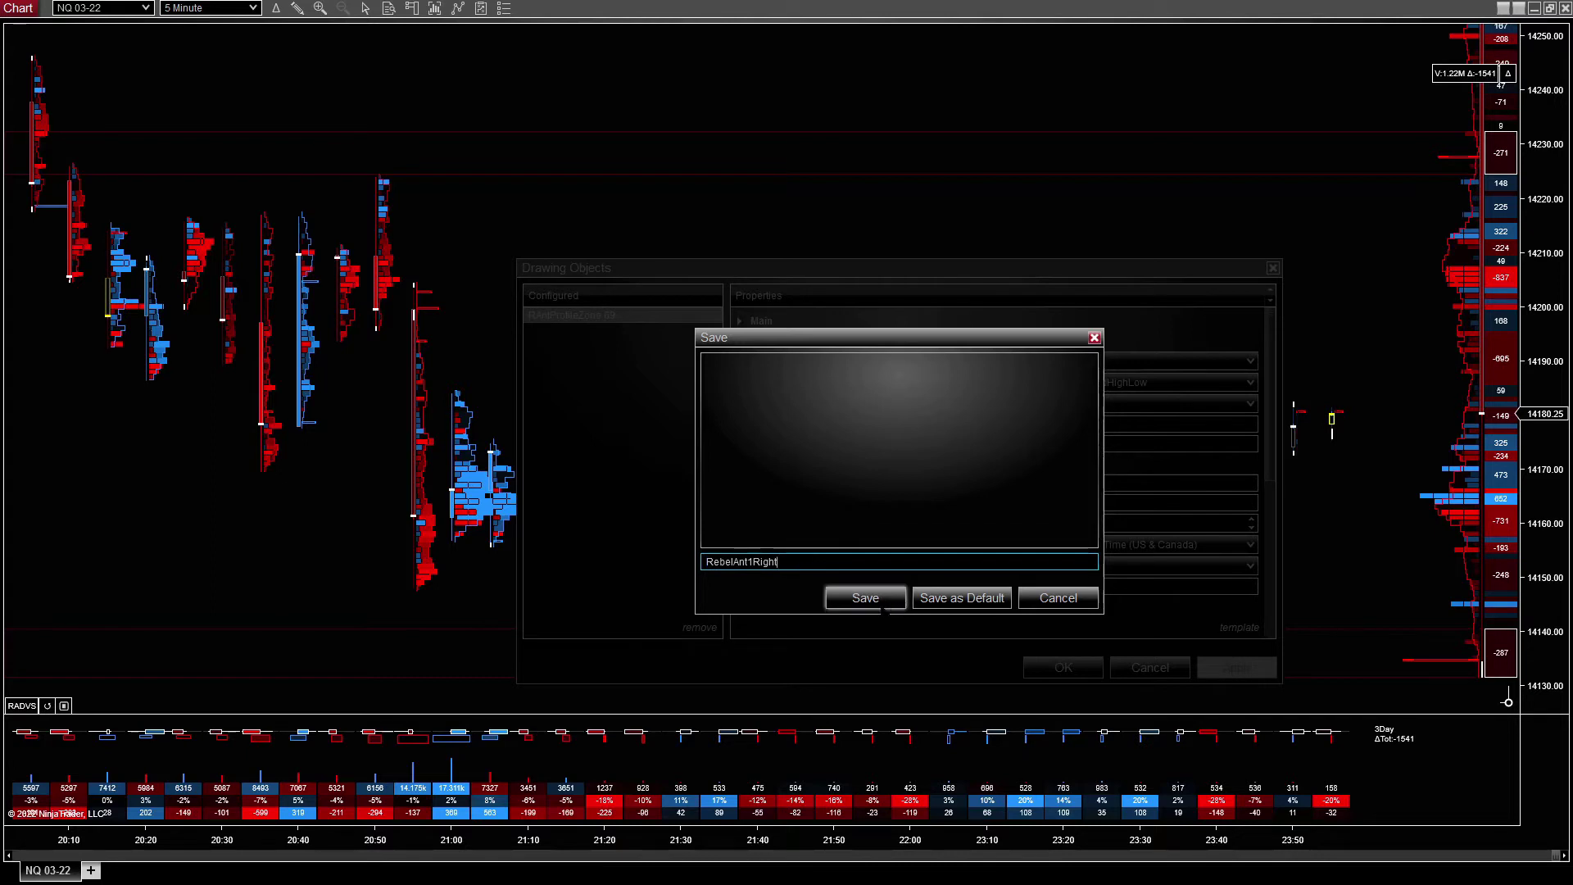
pyautogui.click(866, 598)
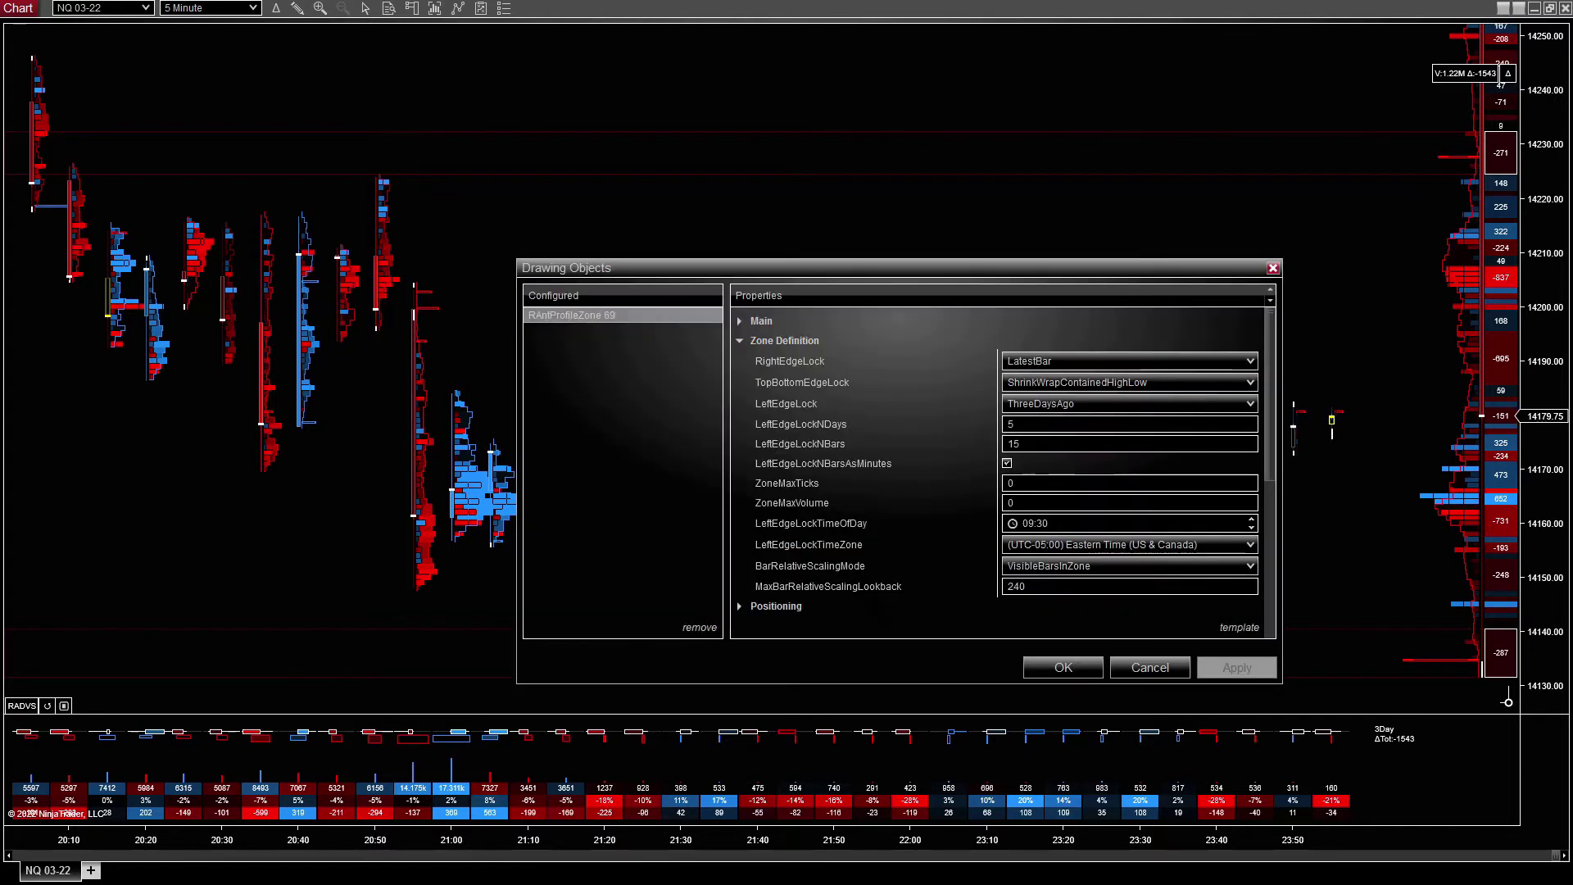
pyautogui.click(1063, 668)
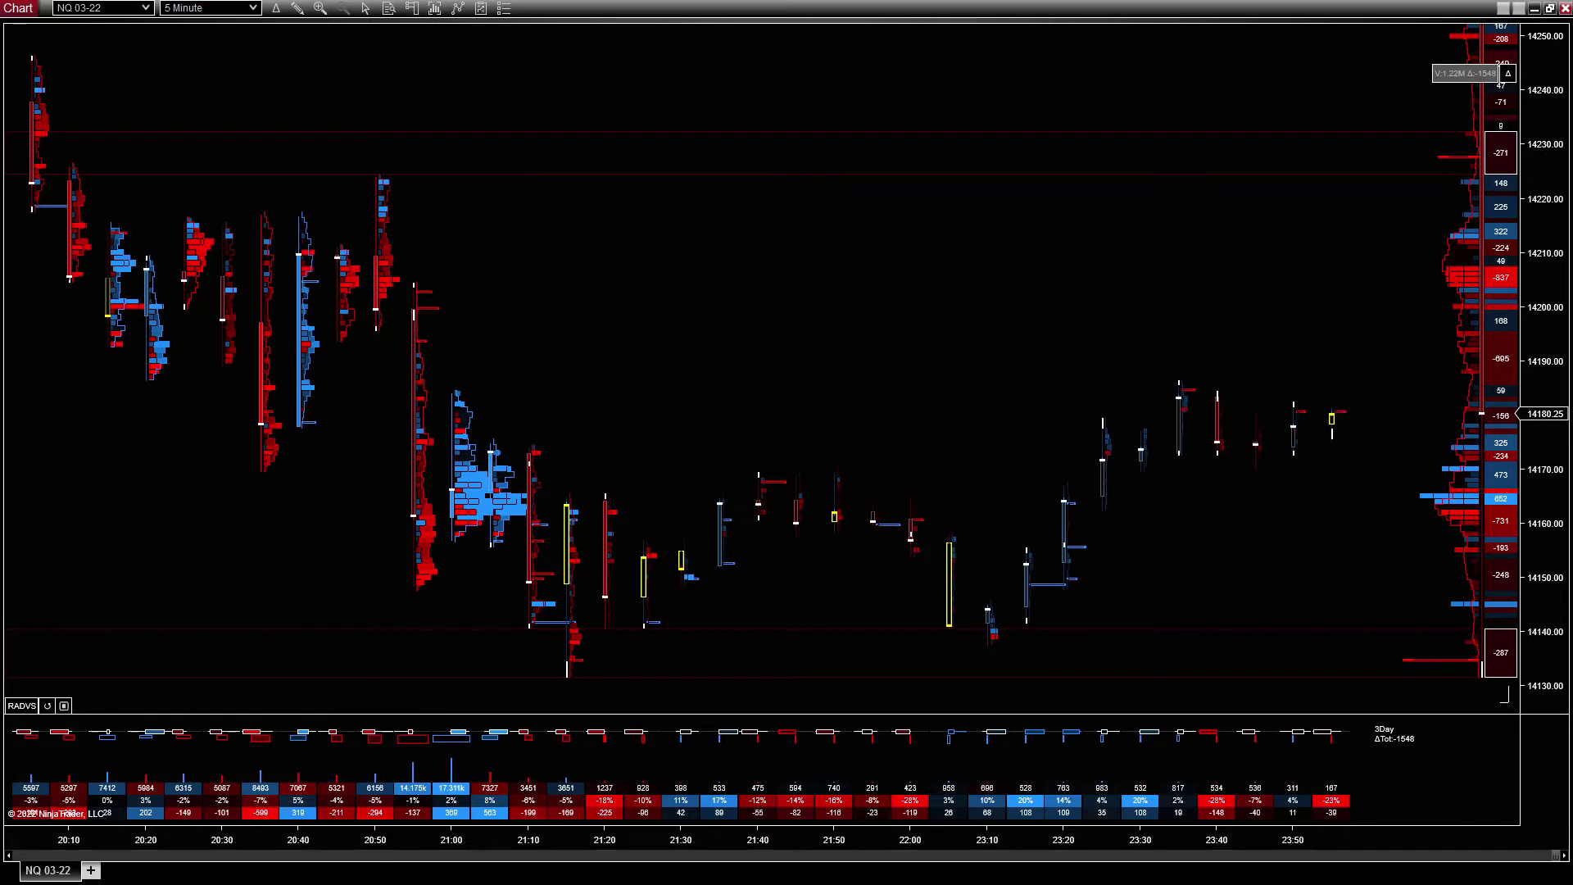
# Step: In the RebelAntDVS Profile Foundation indicator, set ProfileZone1Template to RebelAnt1Right, enable AutoLoadProfileZoneTemplates, and apply the settings
pyautogui.rightClick(710, 300)
pyautogui.click(790, 397)
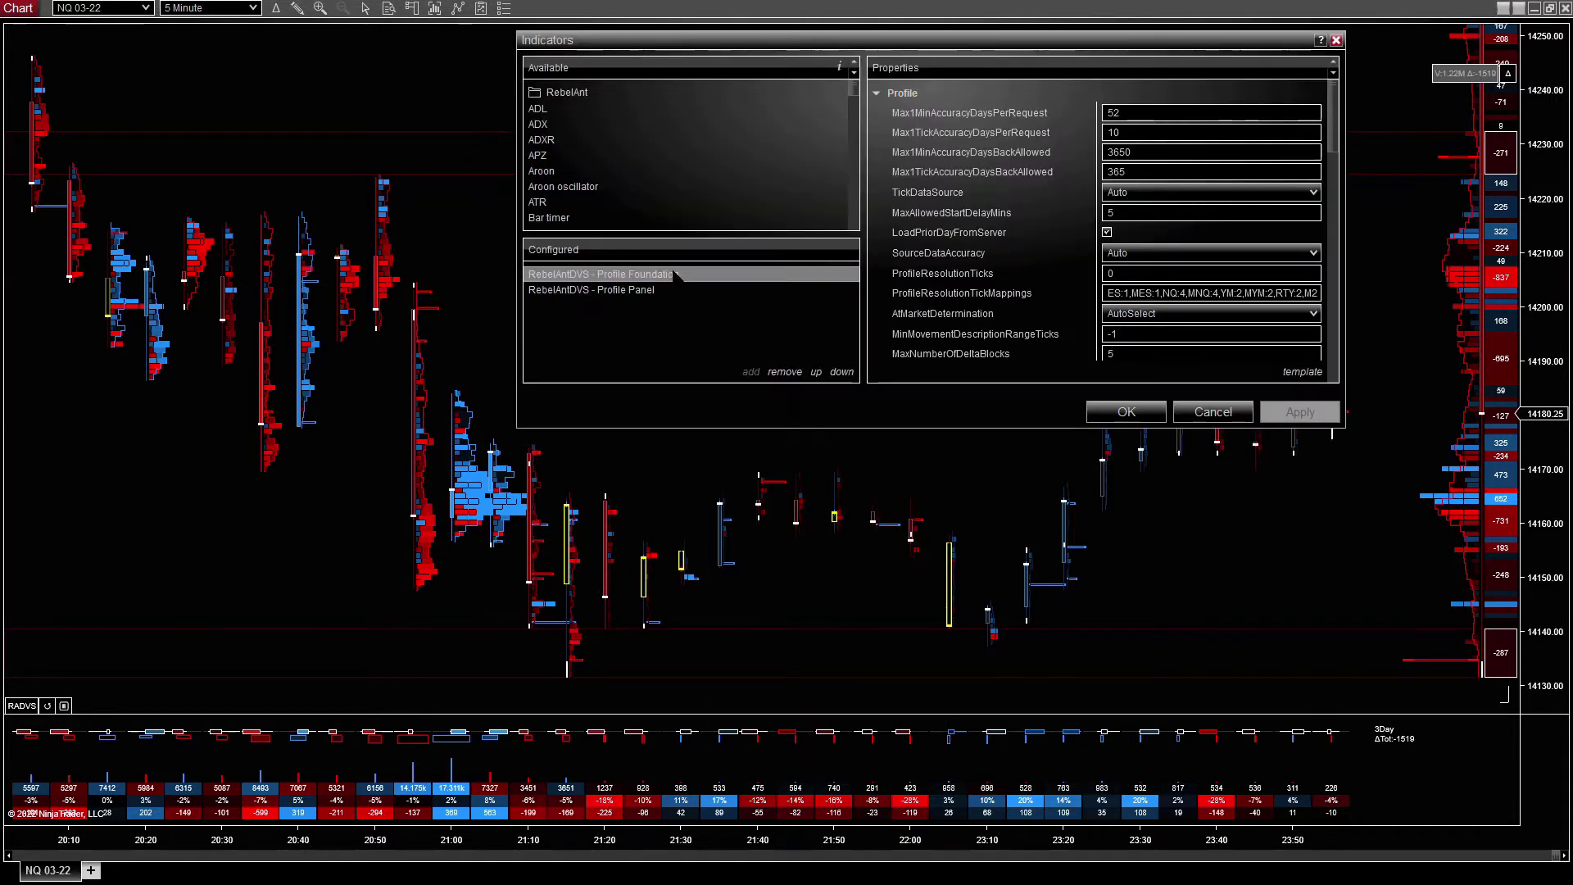
pyautogui.click(877, 91)
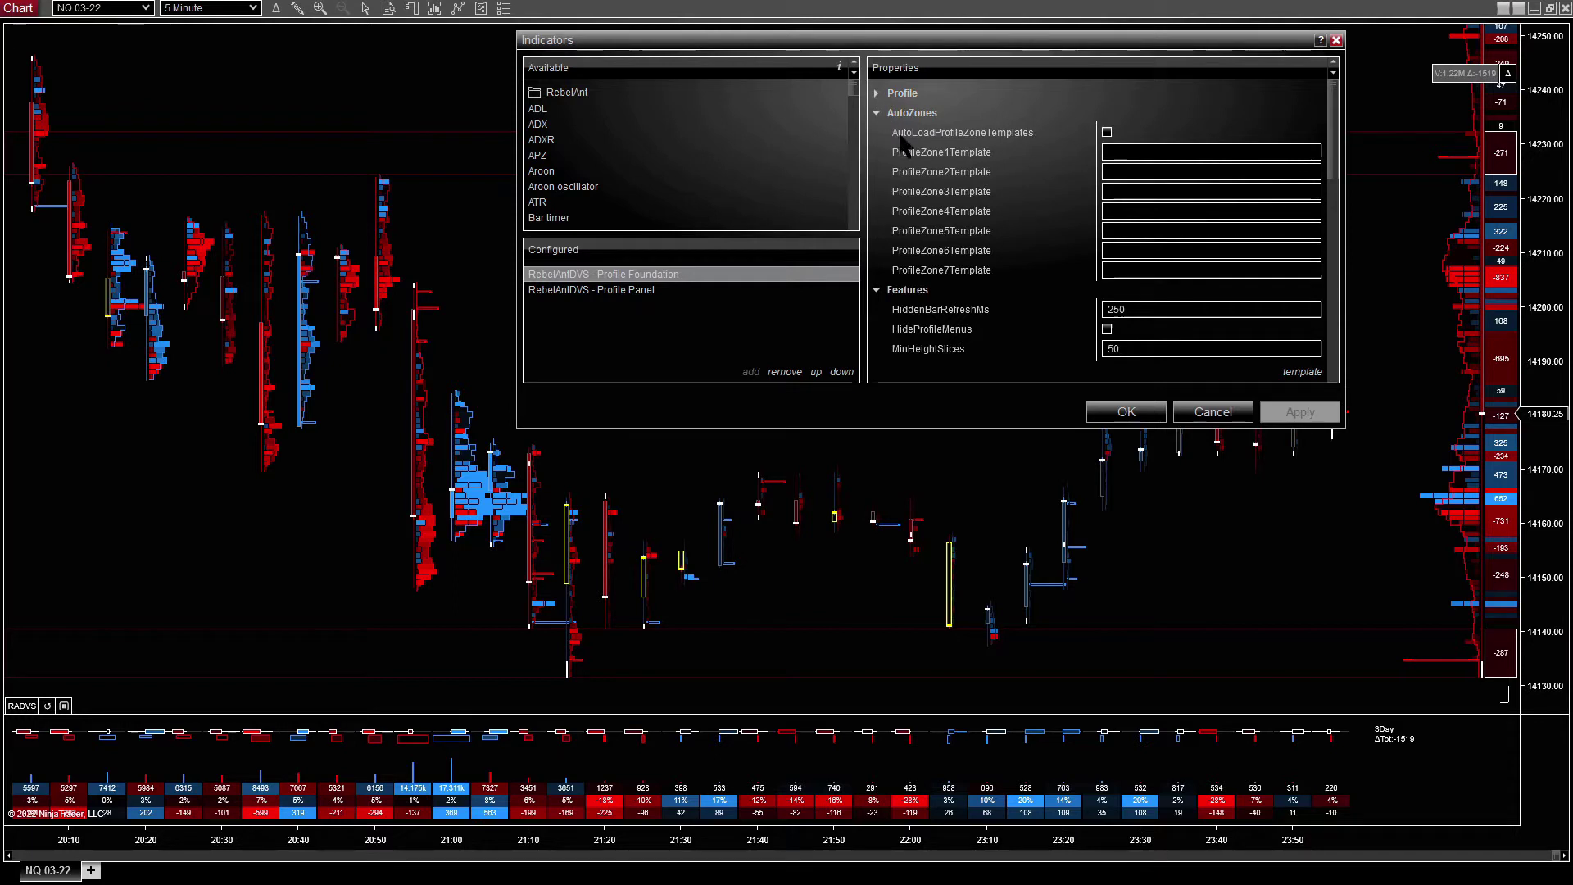
pyautogui.click(1125, 152)
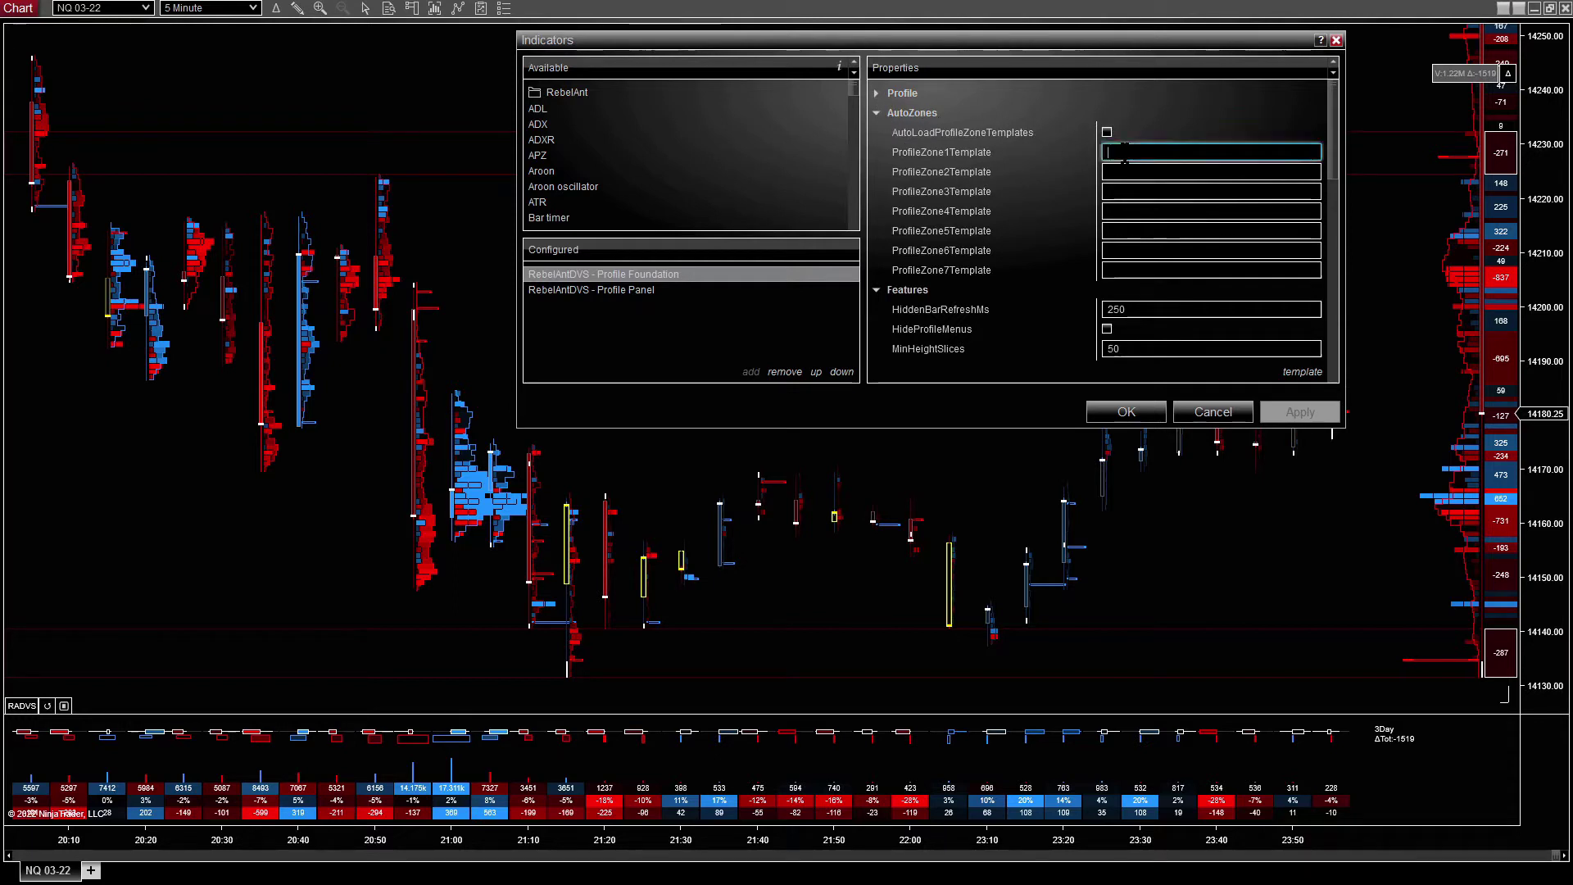
pyautogui.write('RebelAnt1Right')
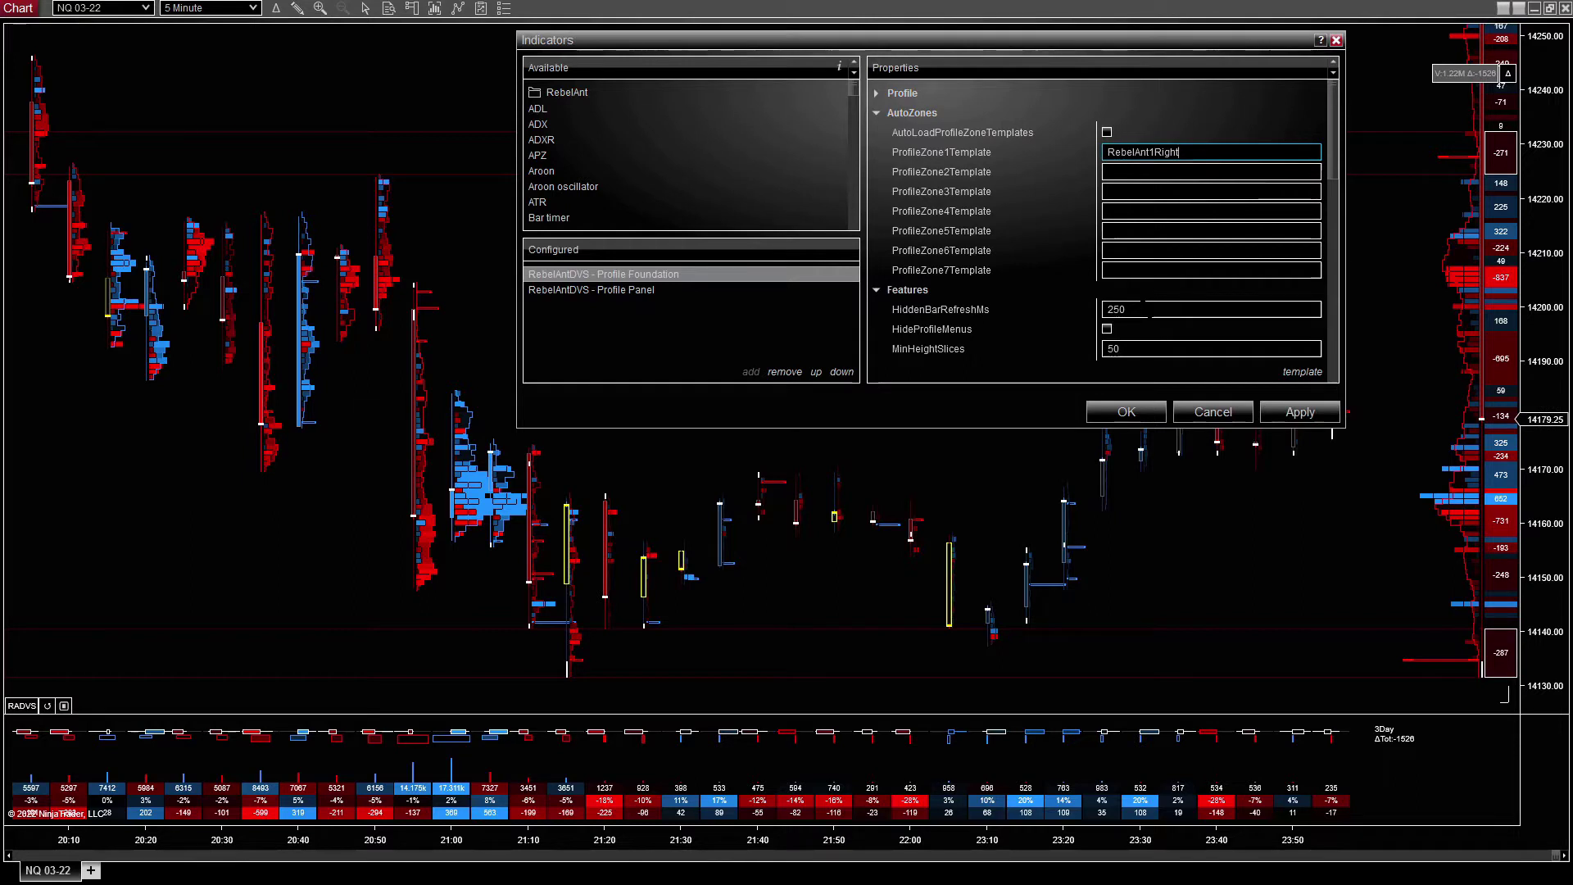
pyautogui.click(1106, 132)
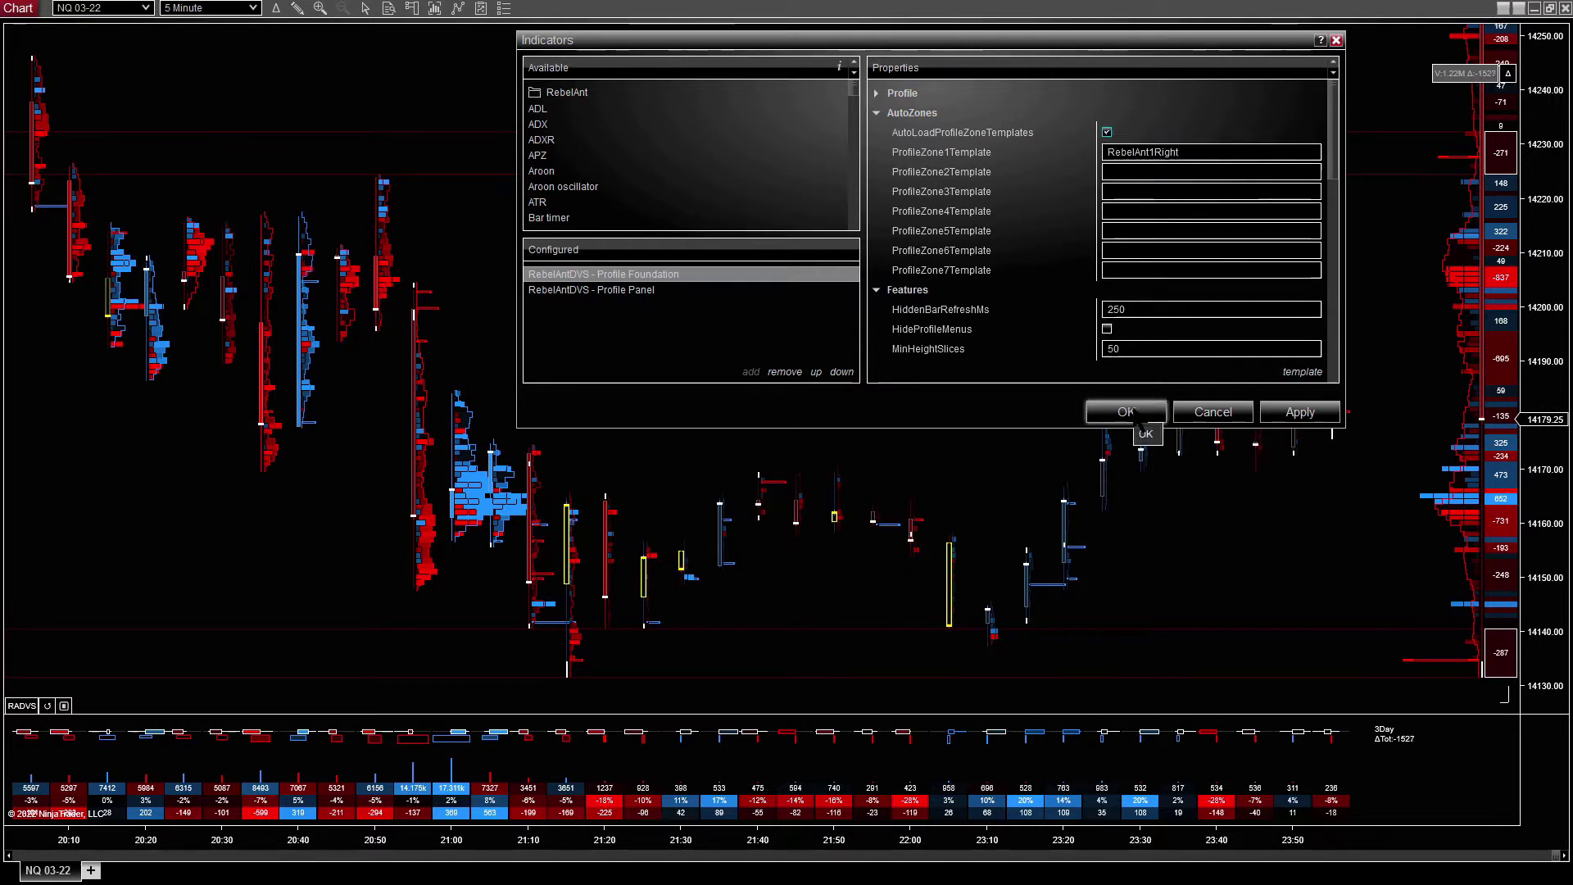
pyautogui.click(1137, 413)
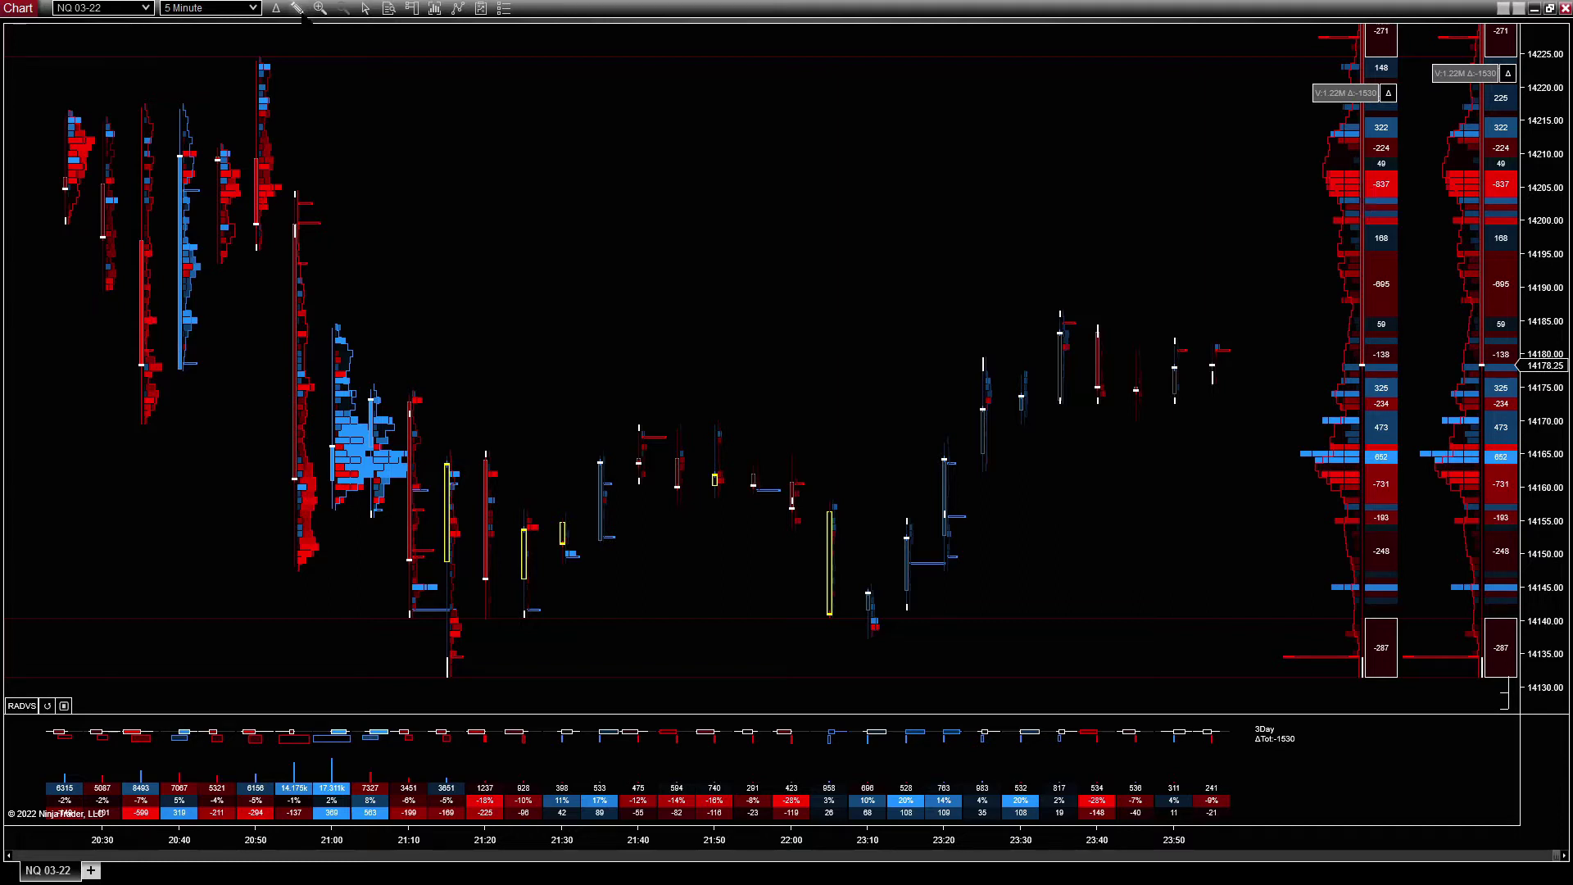
# Step: Remove the manually drawn RAntProfileZone from the chart's drawing objects, keeping the template-loaded RebelAnt1Right zone
pyautogui.click(297, 8)
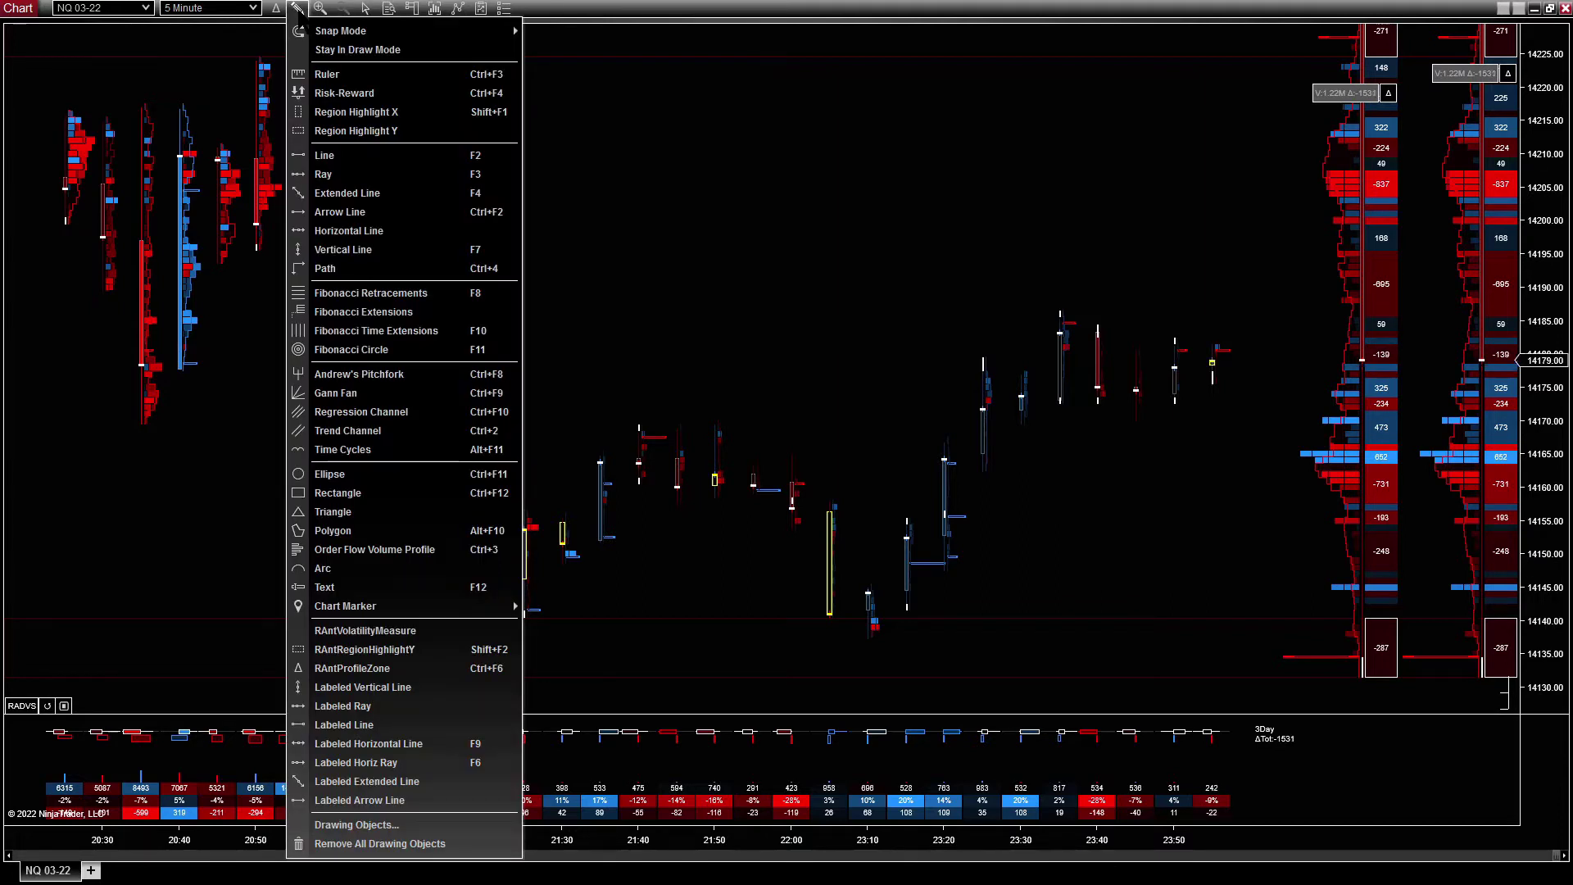
pyautogui.click(369, 824)
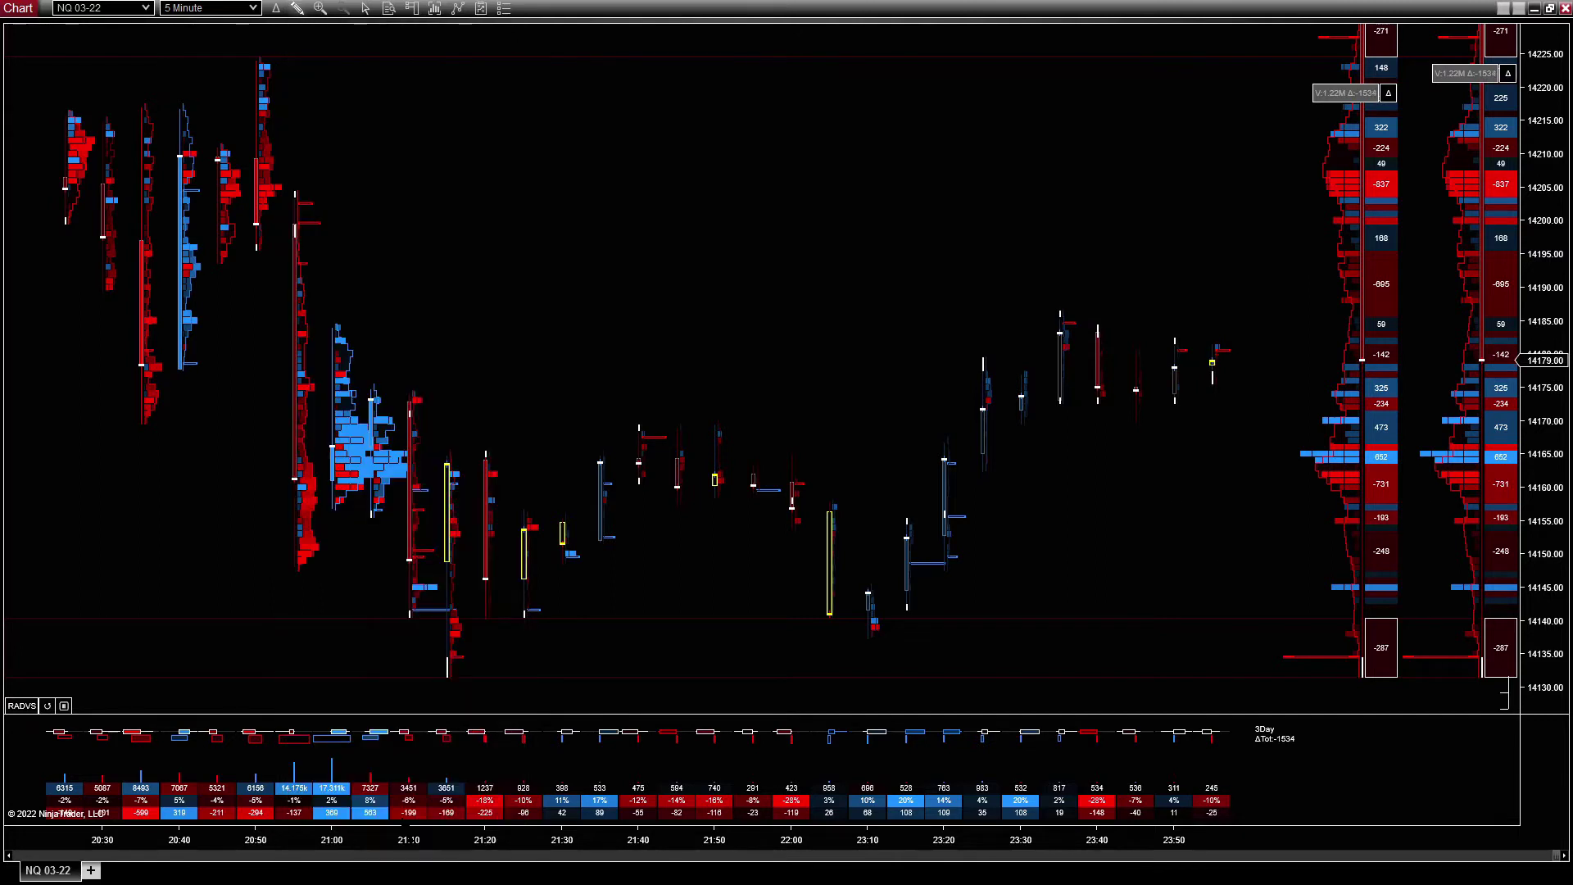
pyautogui.click(595, 330)
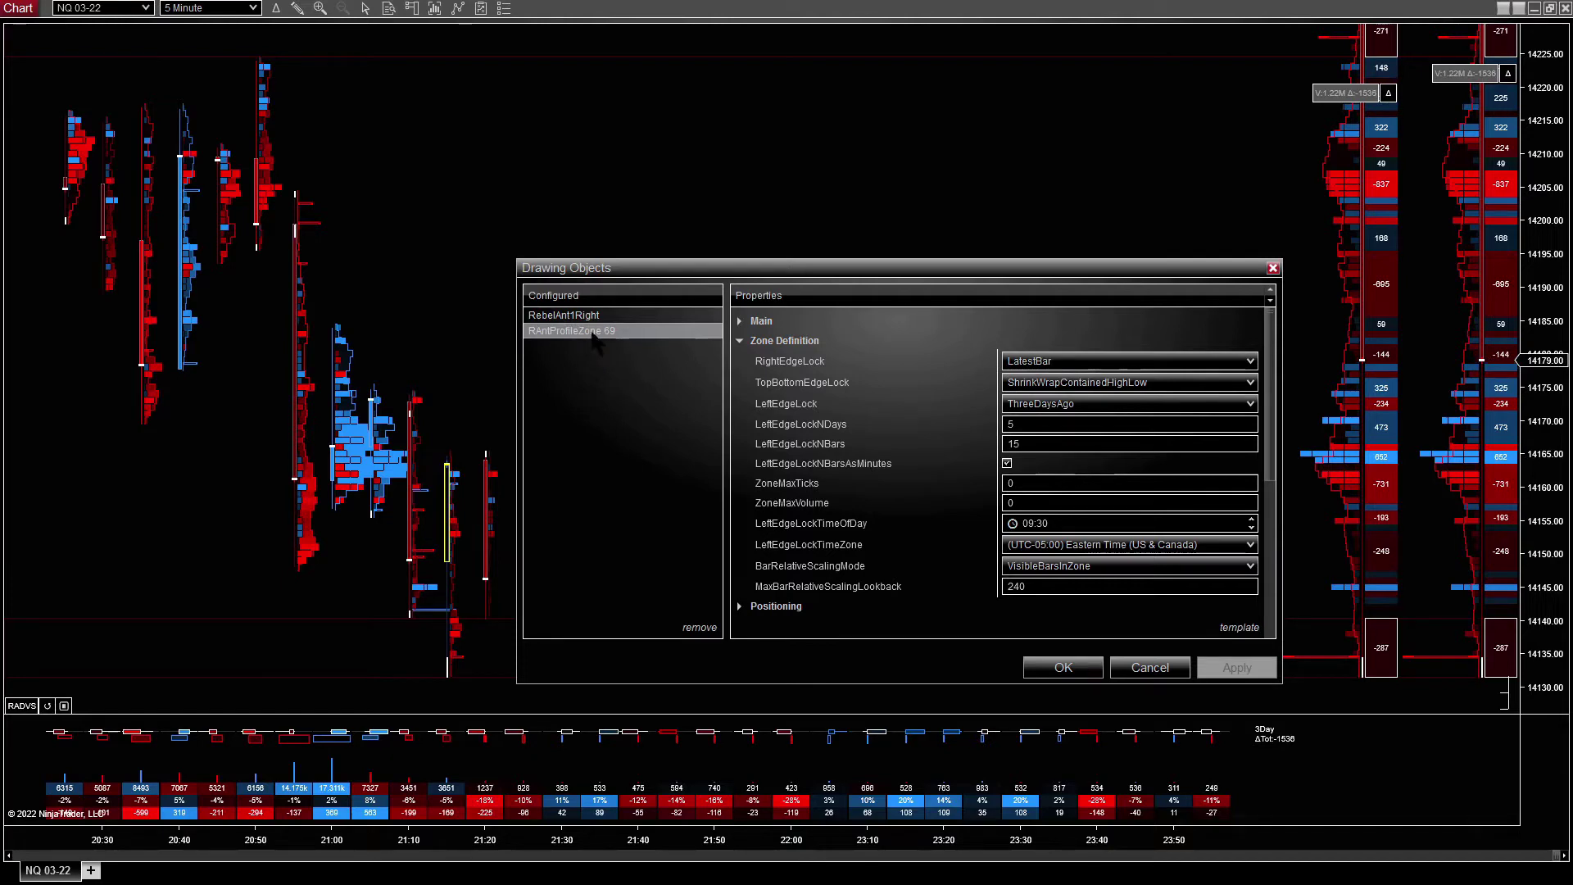
pyautogui.click(696, 628)
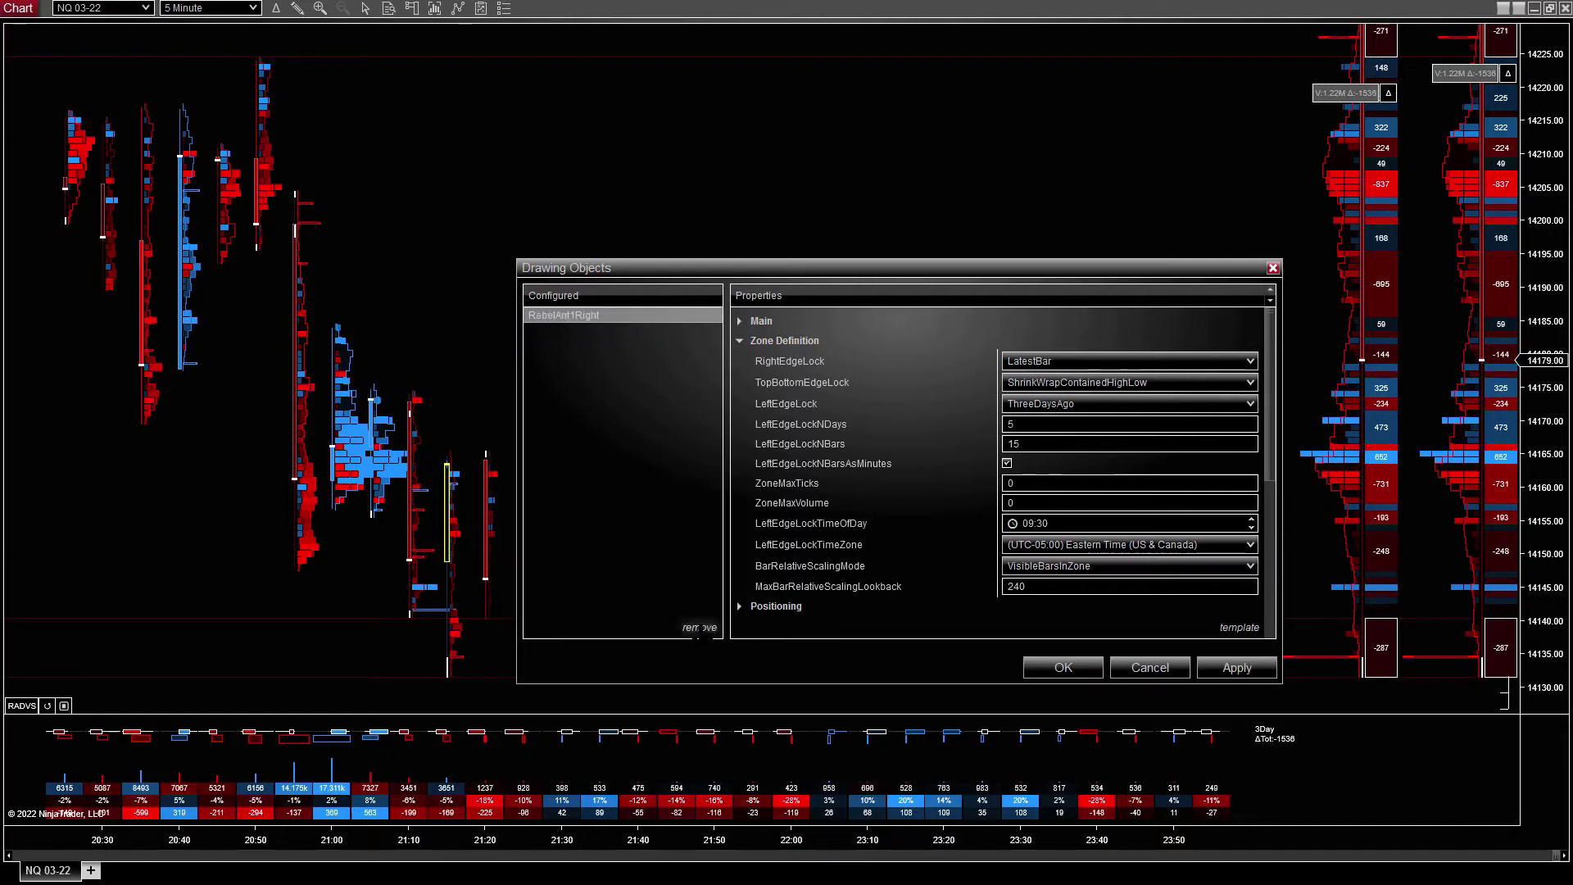
pyautogui.click(1063, 667)
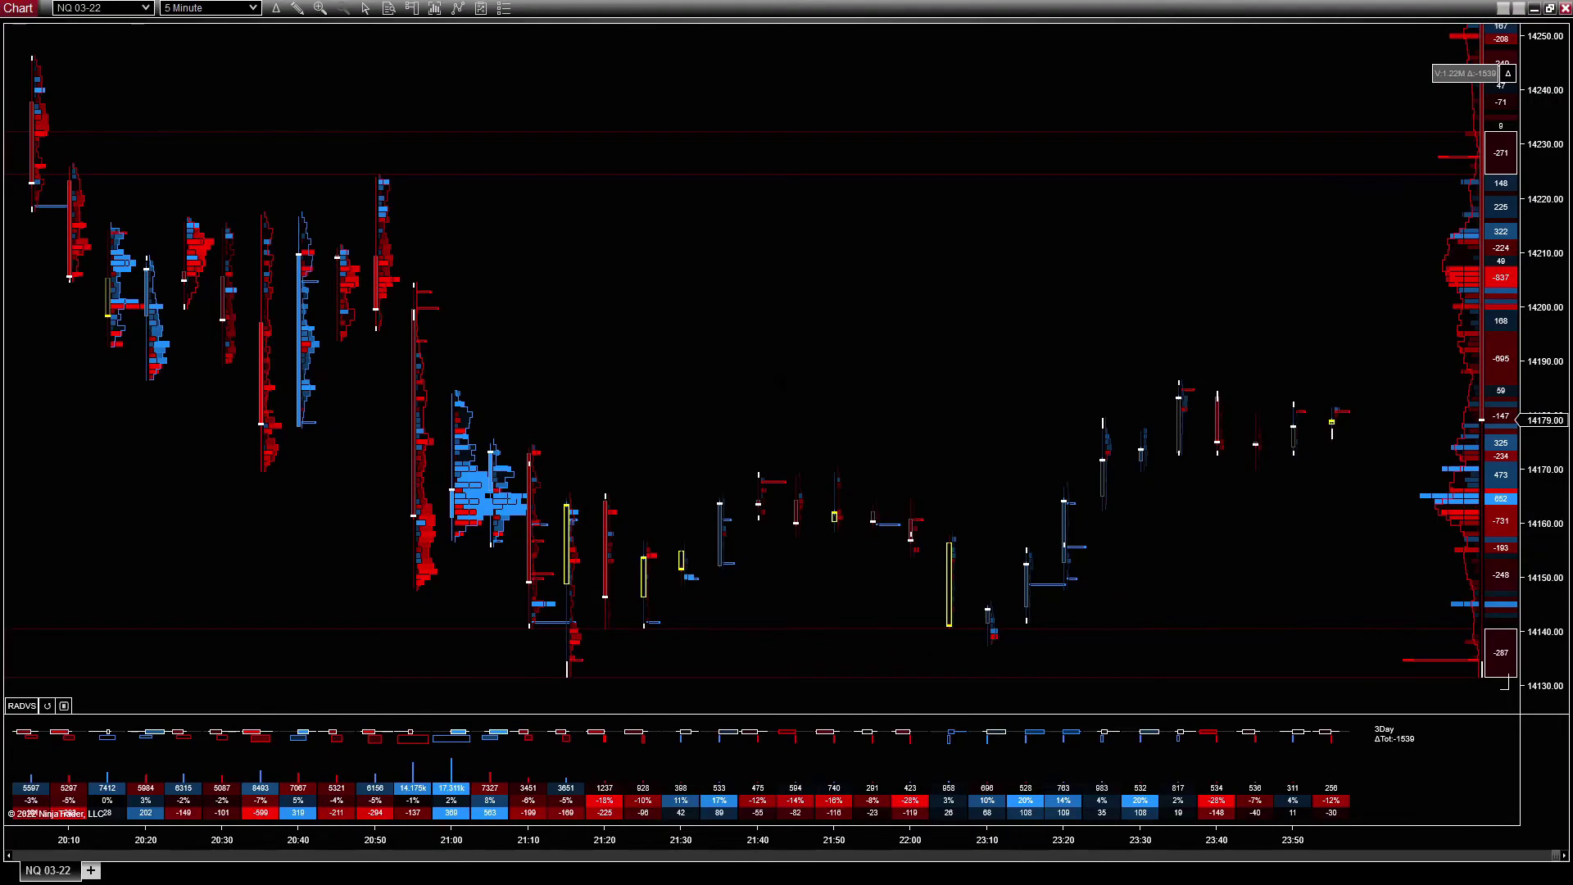
# Step: Check the auto-loaded profile zone on earlier NQ bars, then switch the chart to MNQ 03-22 and inspect the zone there
pyautogui.scroll(20, 762, 368)
pyautogui.scroll(-8, 762, 368)
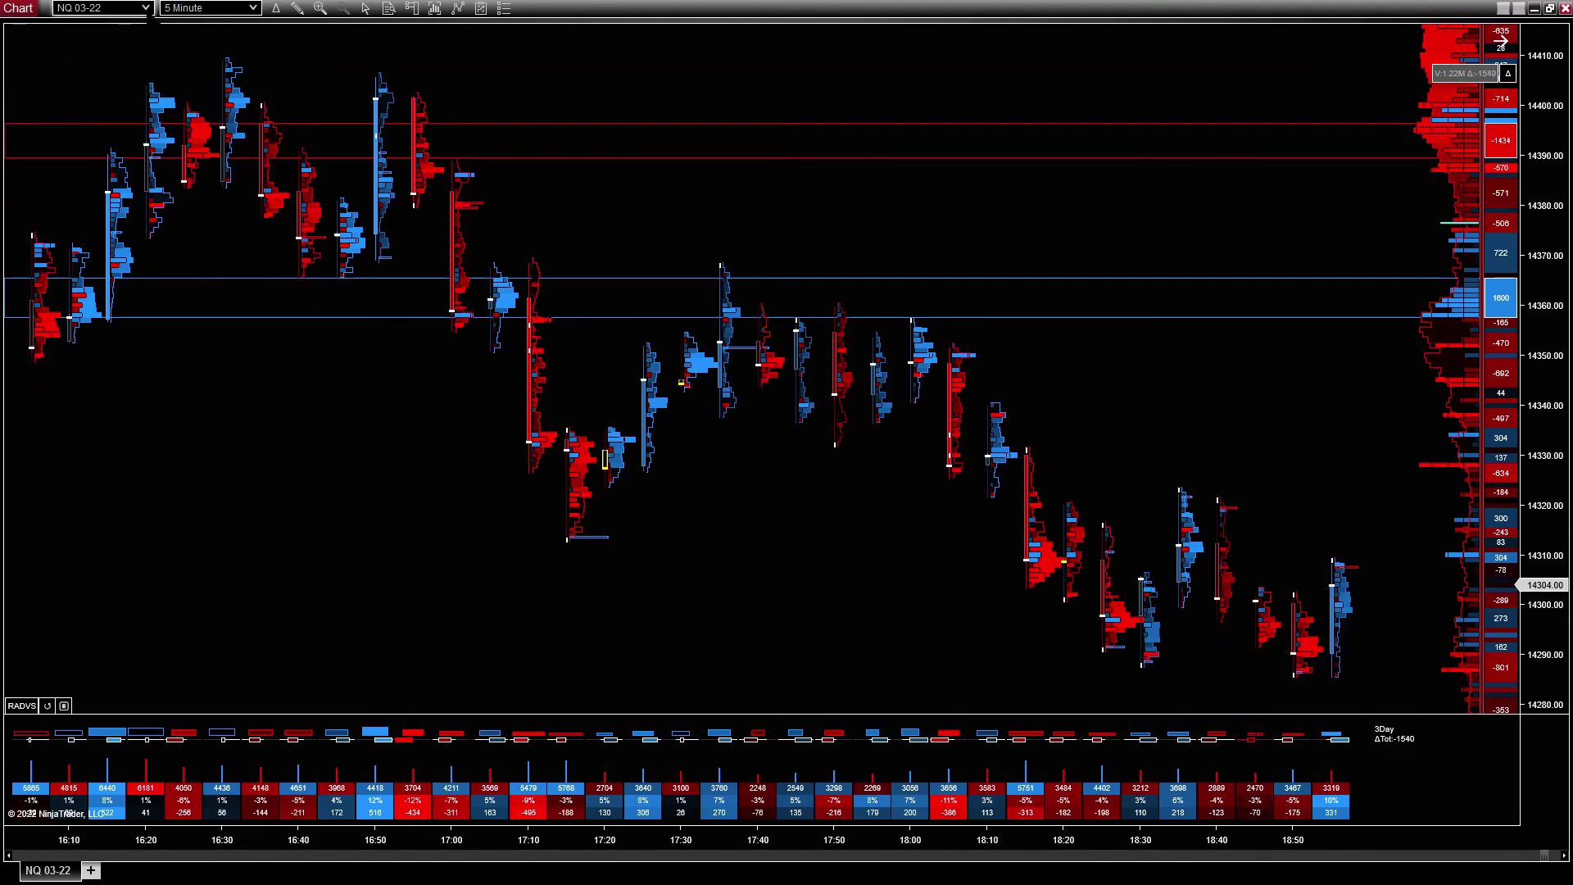
pyautogui.click(146, 8)
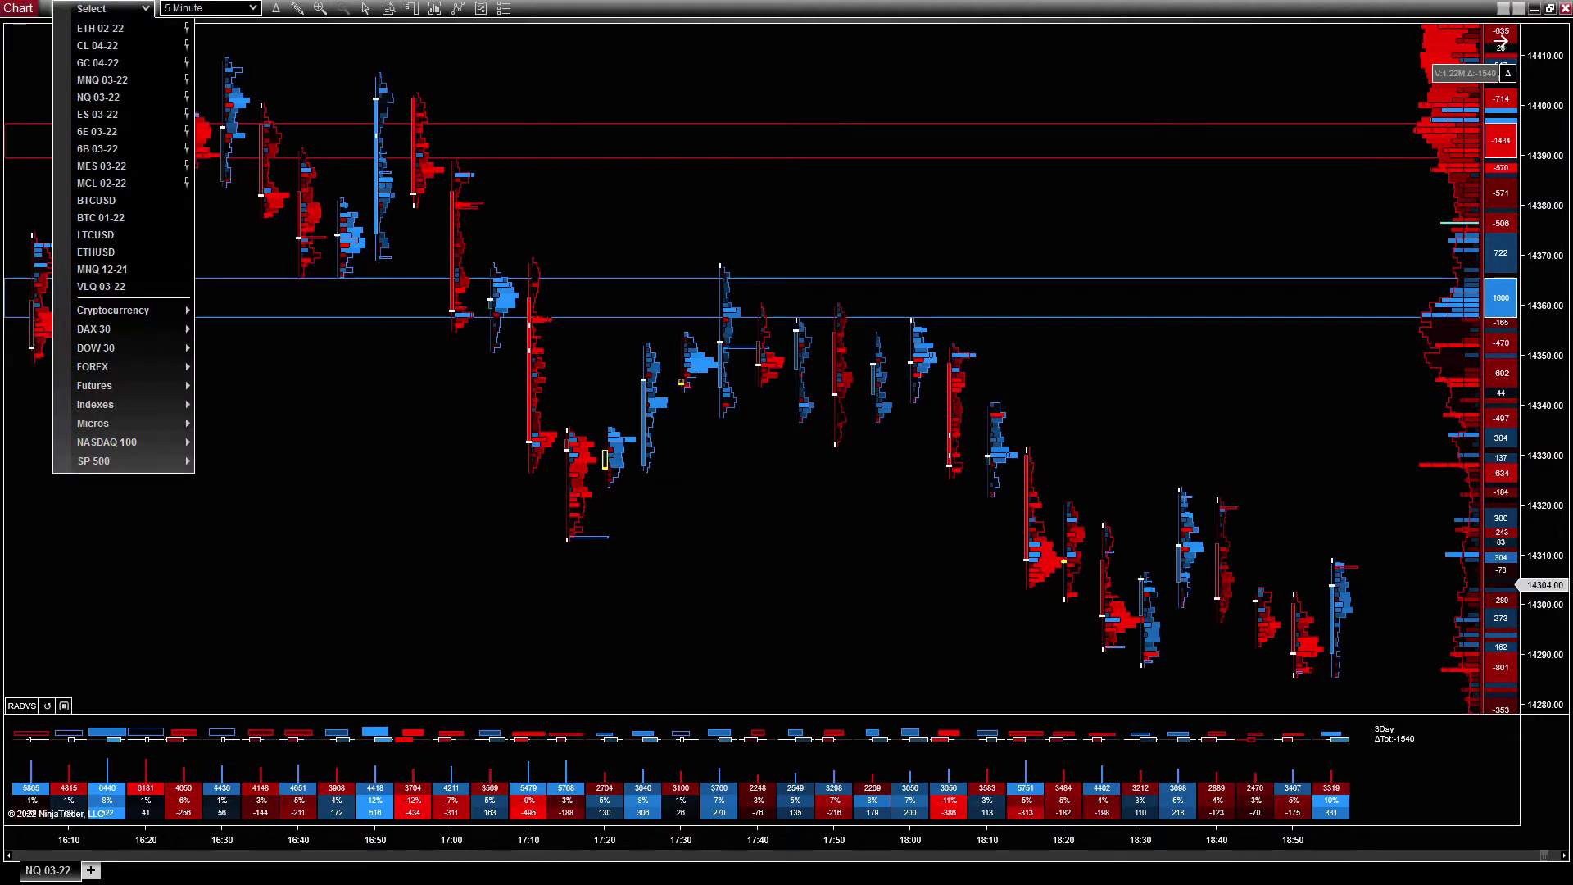
pyautogui.click(127, 79)
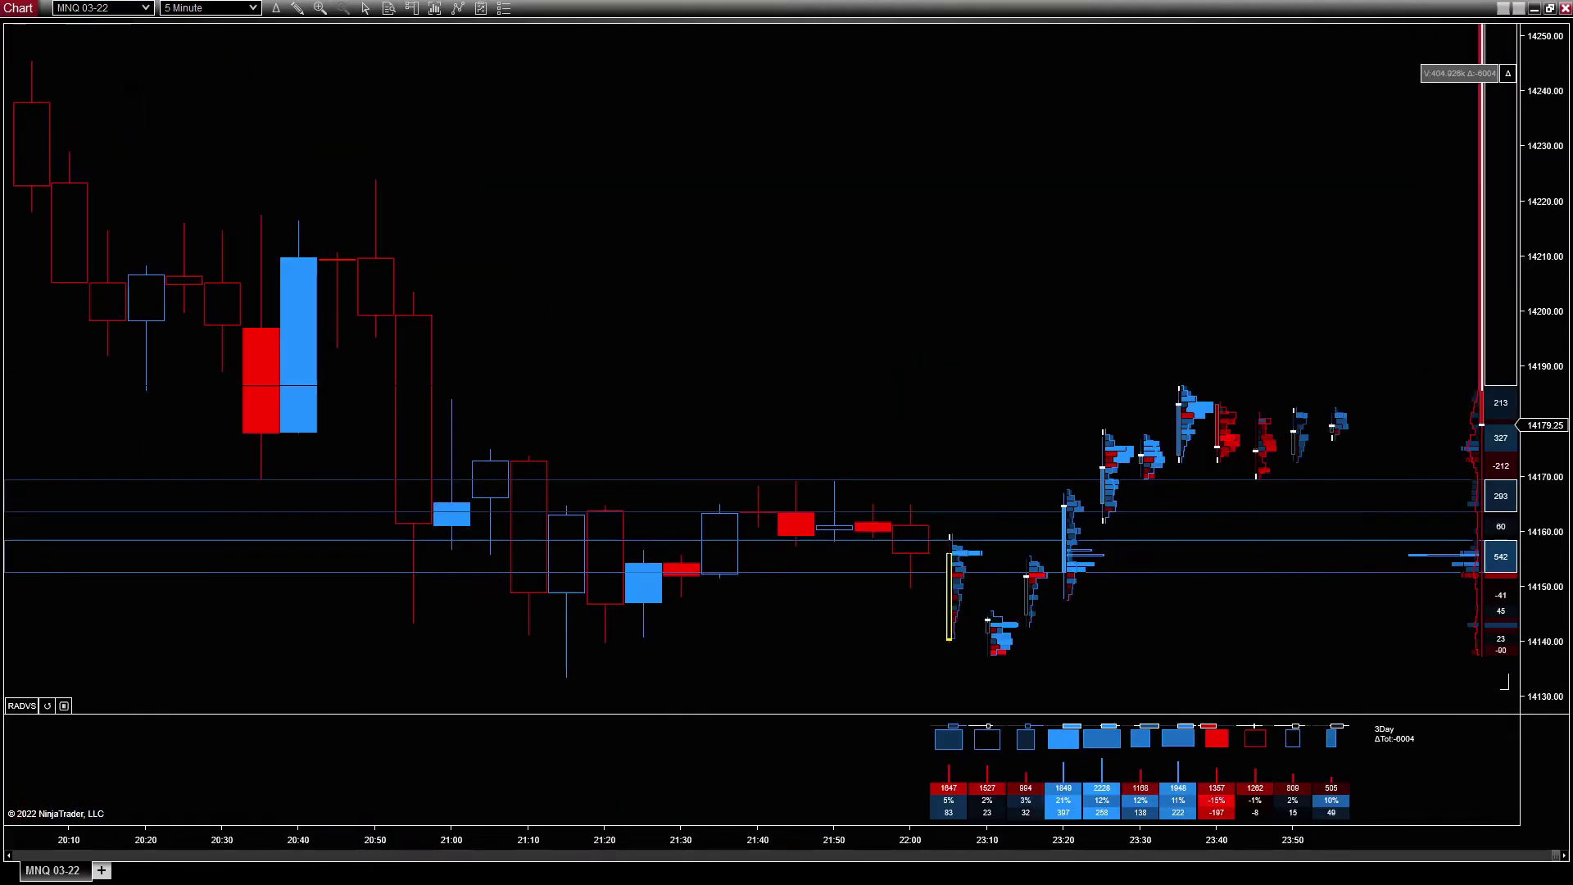
pyautogui.scroll(20, 762, 369)
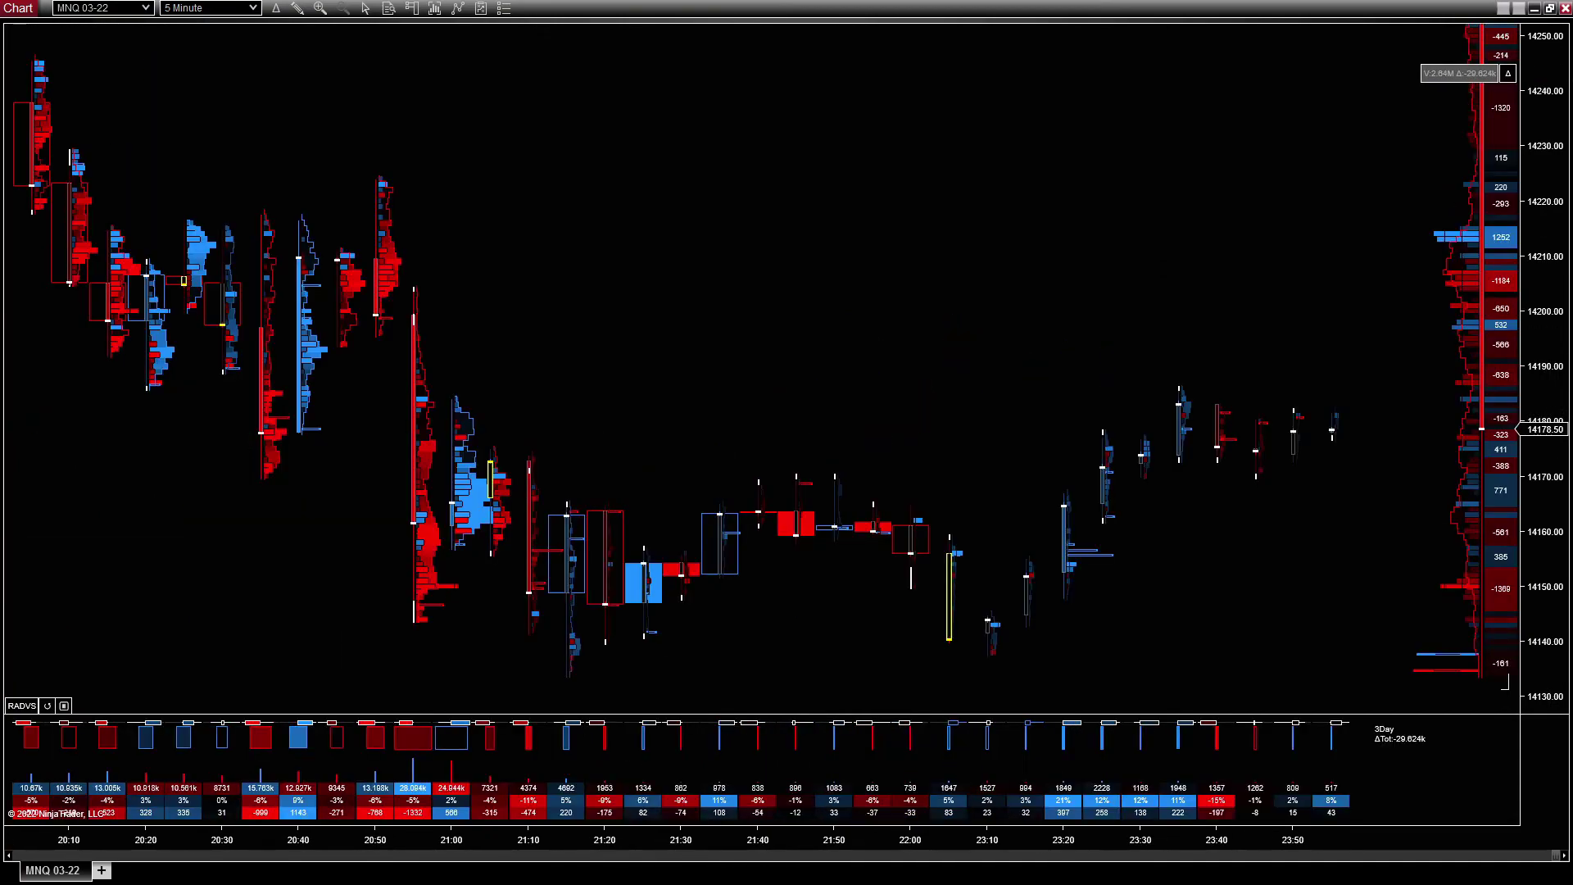
pyautogui.scroll(19, 762, 369)
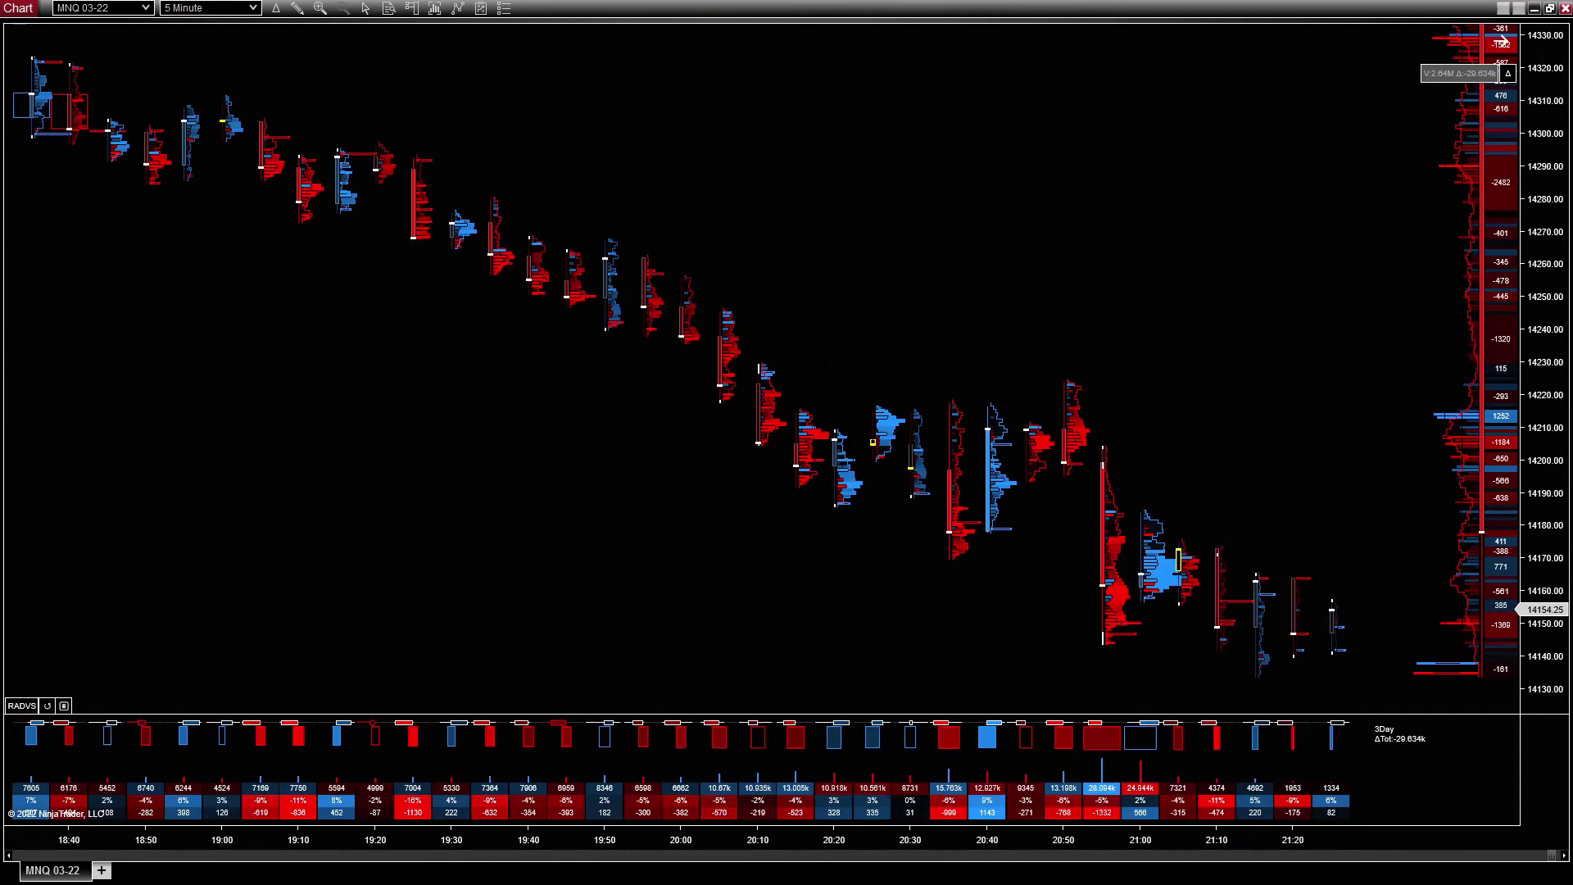
pyautogui.scroll(6, 1502, 40)
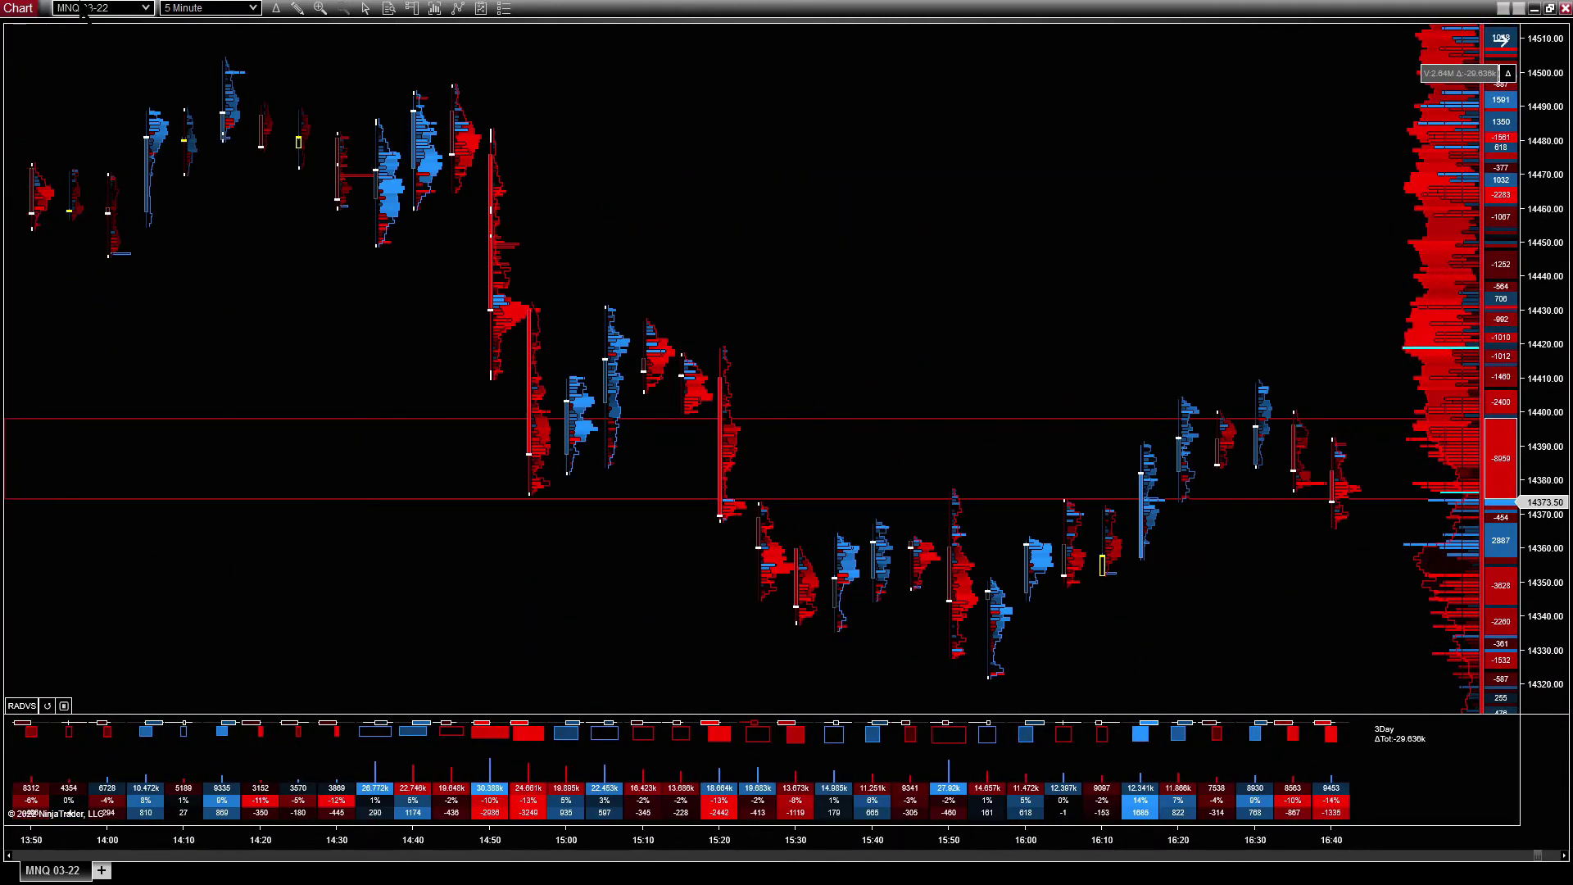
# Step: Switch the chart to ES 03-22, inspect its auto-loaded profile zone on earlier and latest bars, and return to NQ 03-22
pyautogui.click(145, 9)
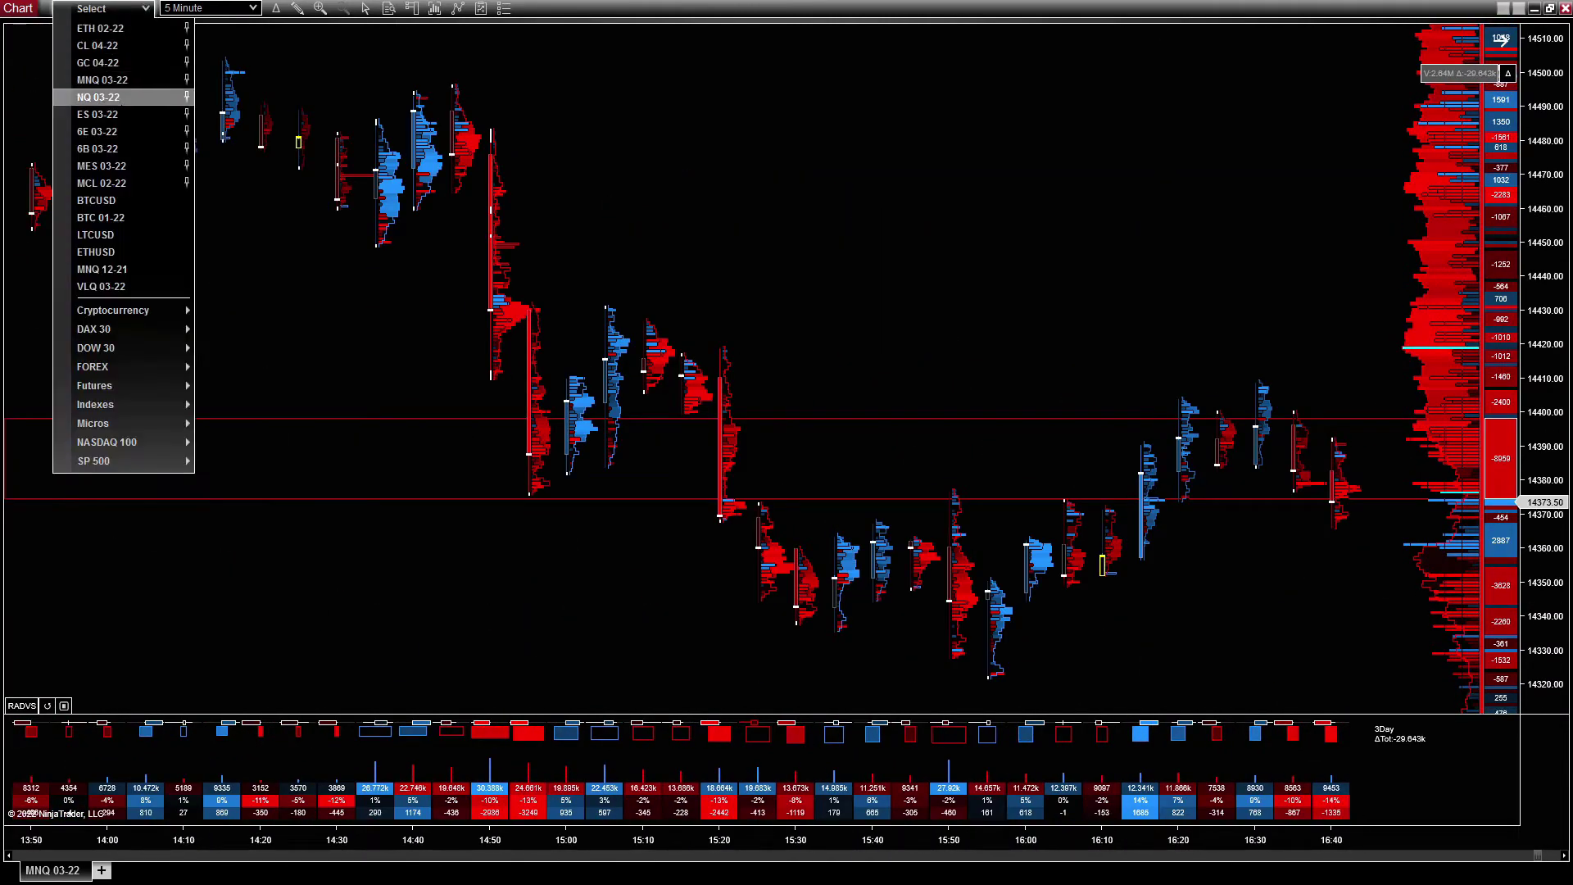
pyautogui.click(132, 114)
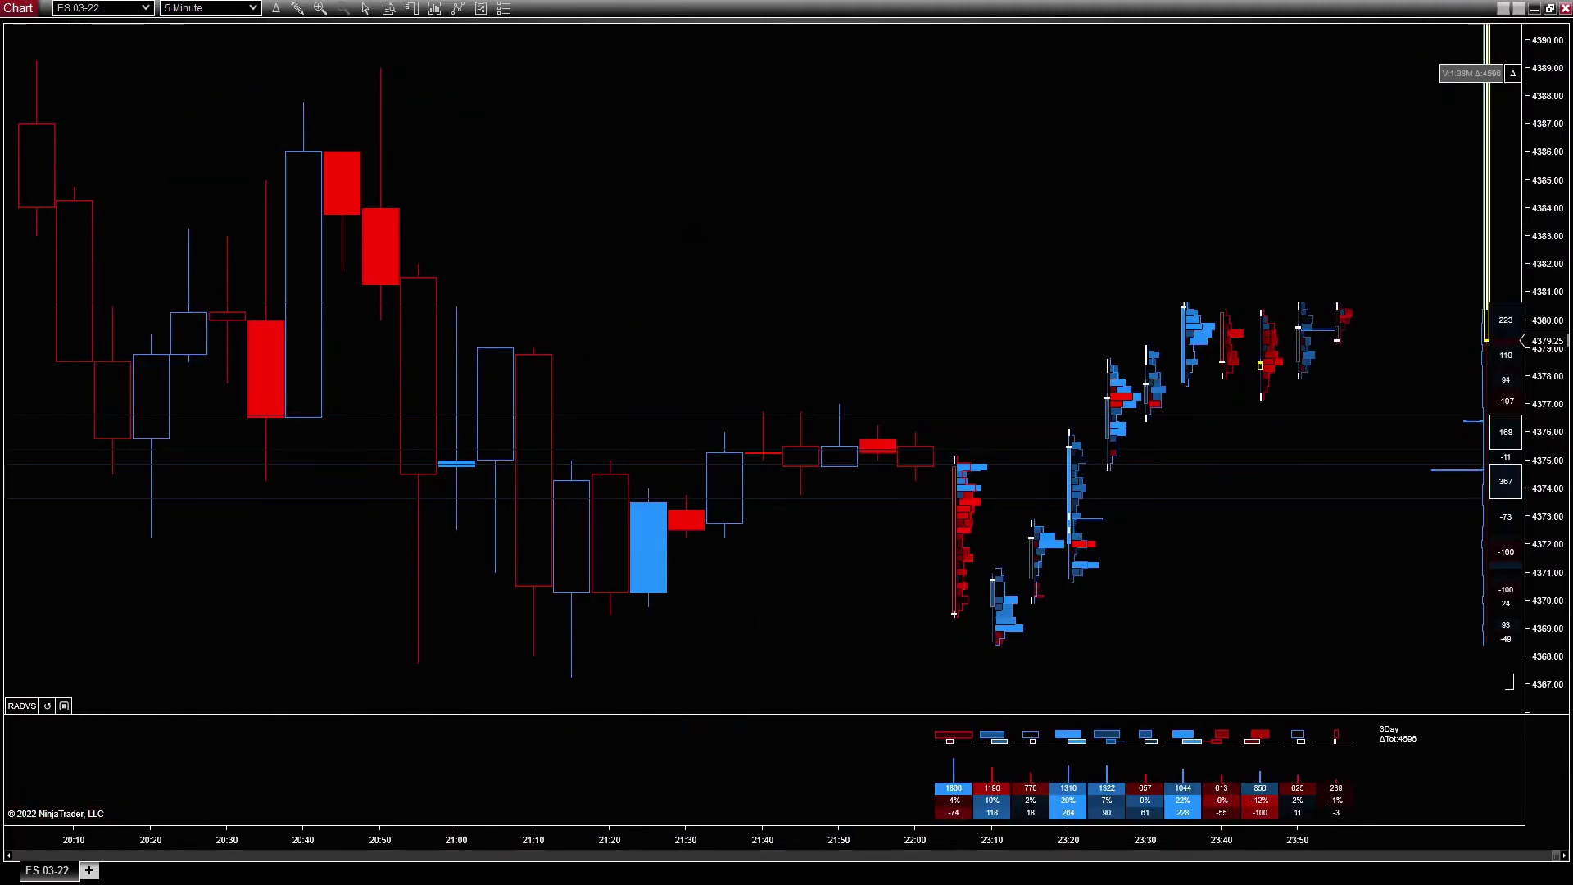
pyautogui.scroll(1, 763, 369)
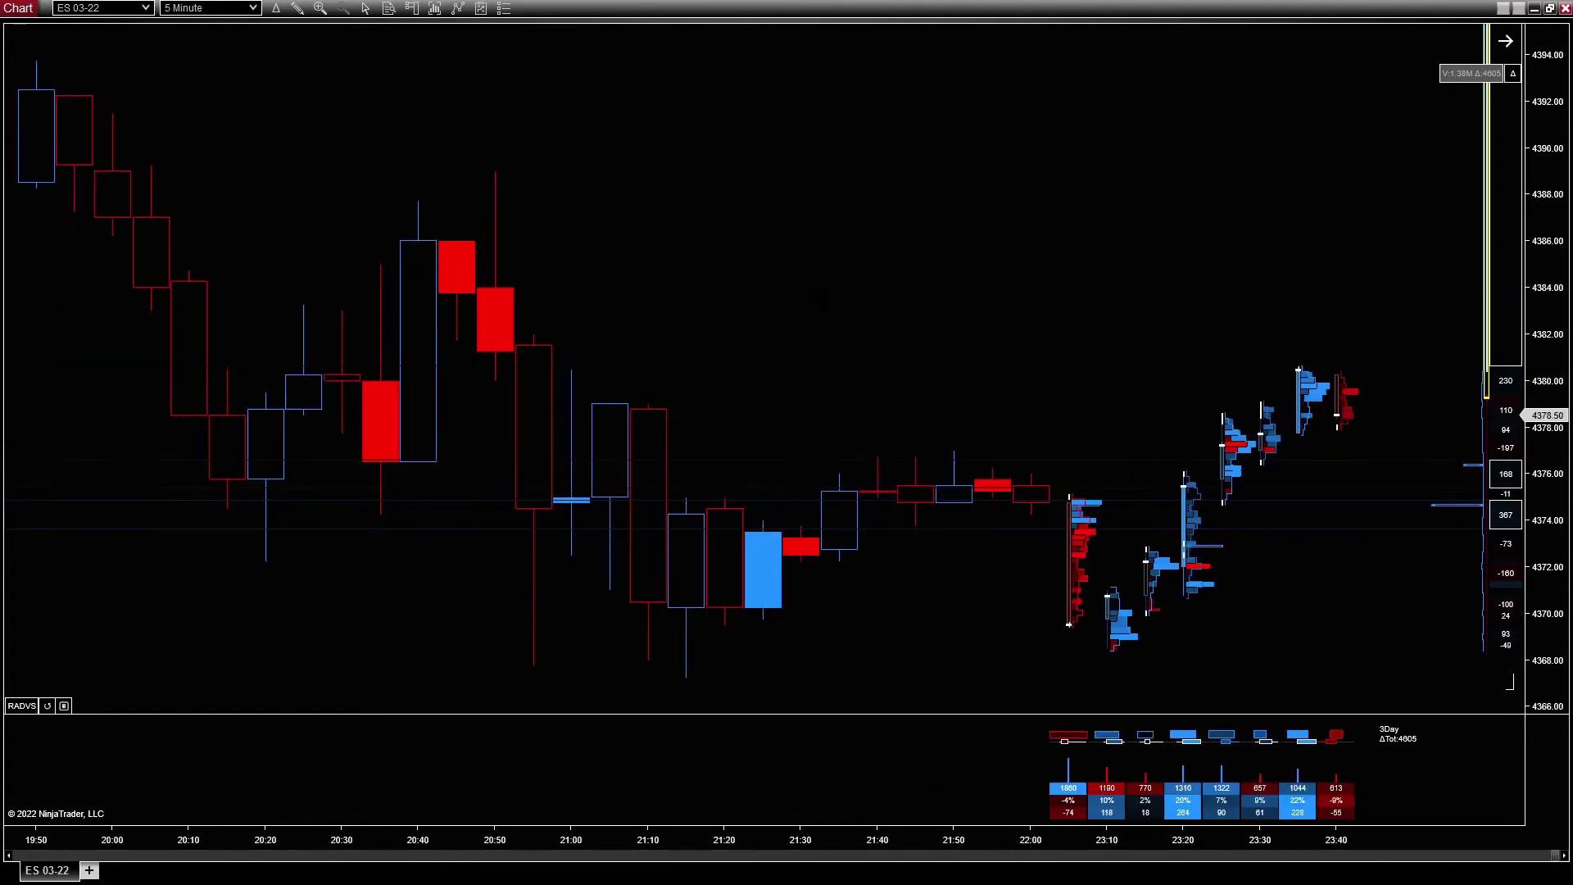
pyautogui.scroll(2, 786, 369)
pyautogui.scroll(1, 786, 369)
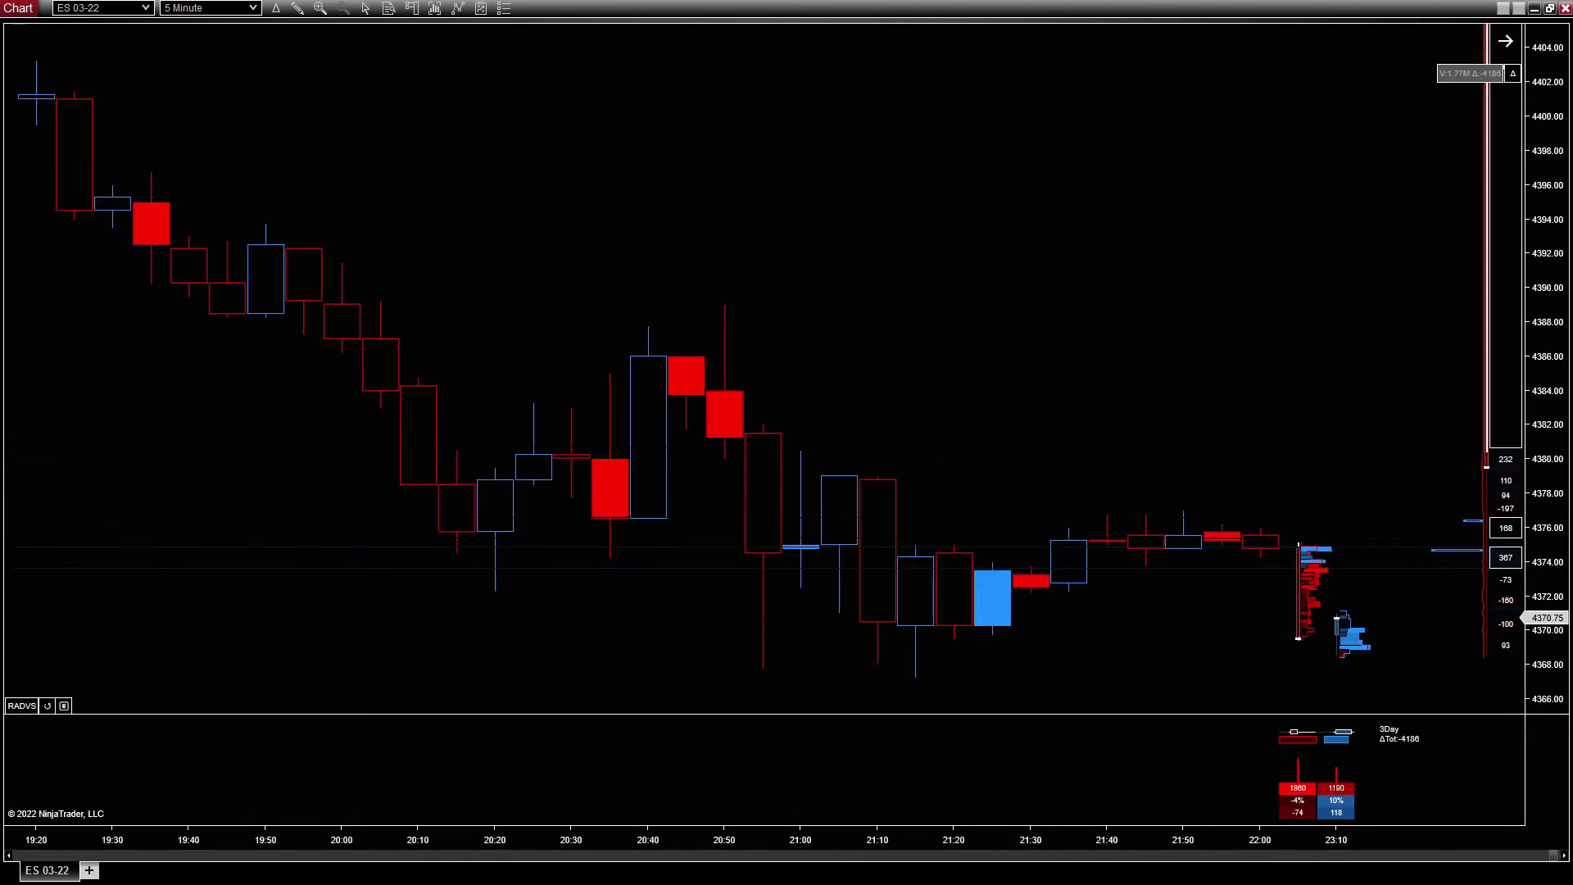
pyautogui.scroll(3, 787, 369)
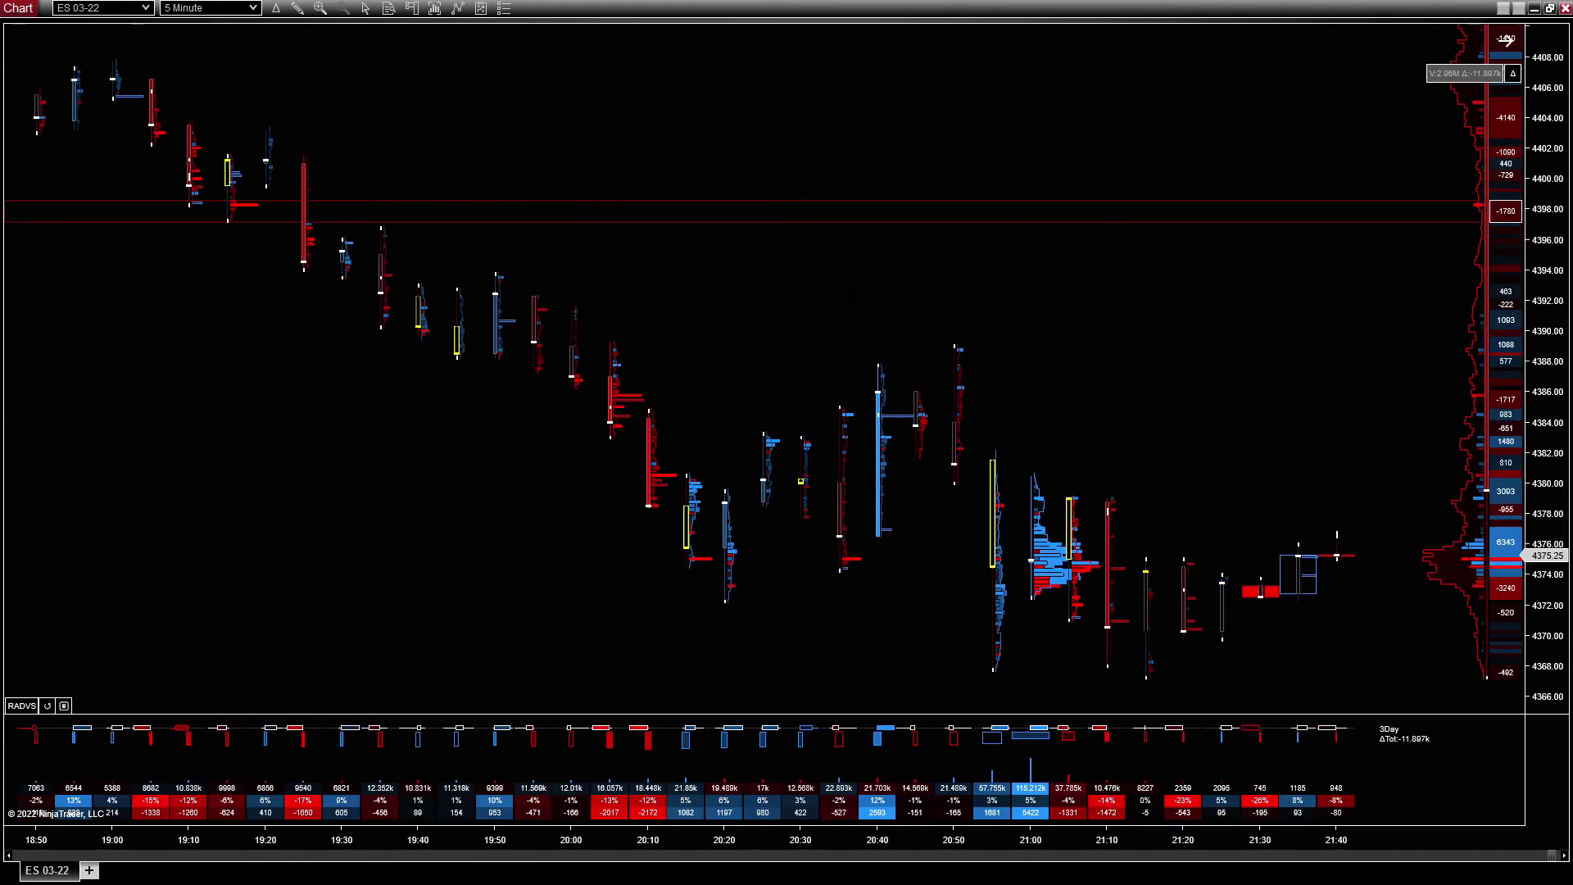
pyautogui.click(1506, 39)
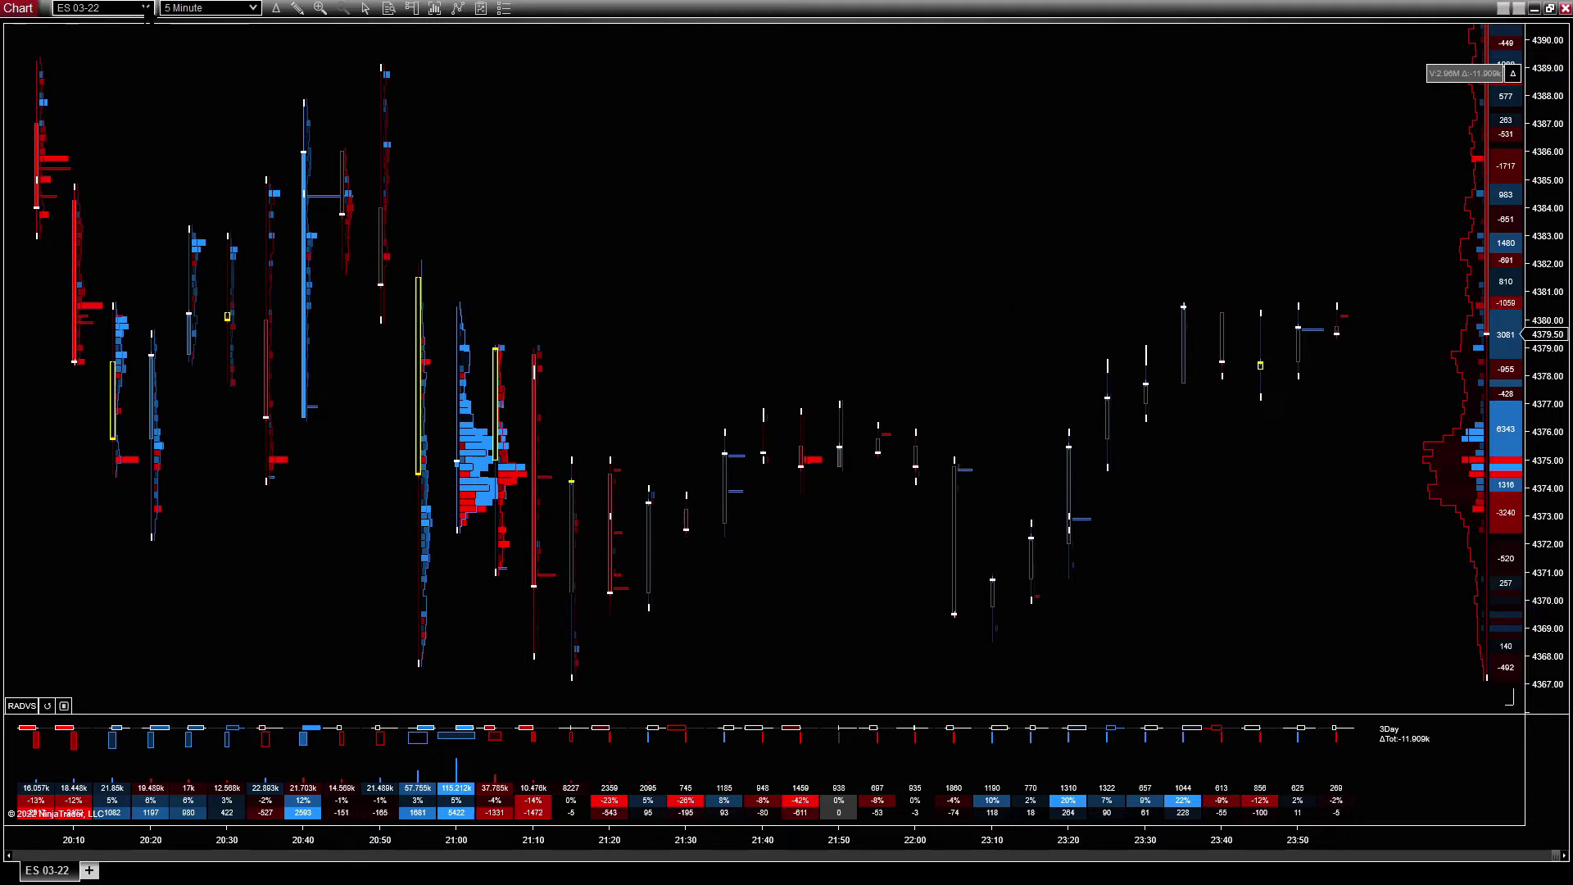
pyautogui.click(146, 9)
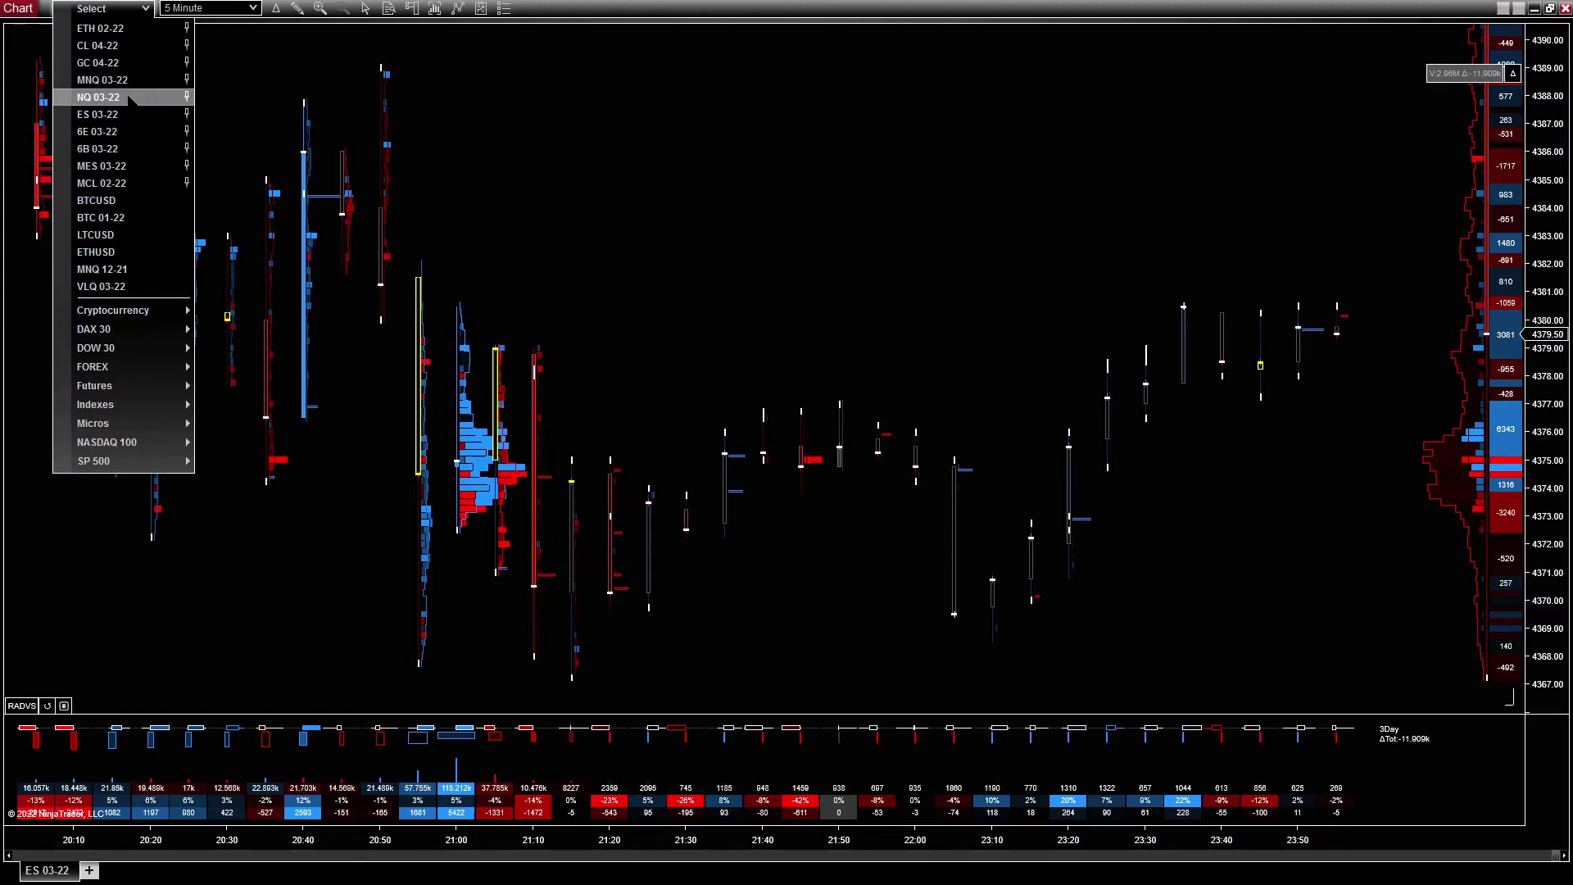
pyautogui.click(98, 97)
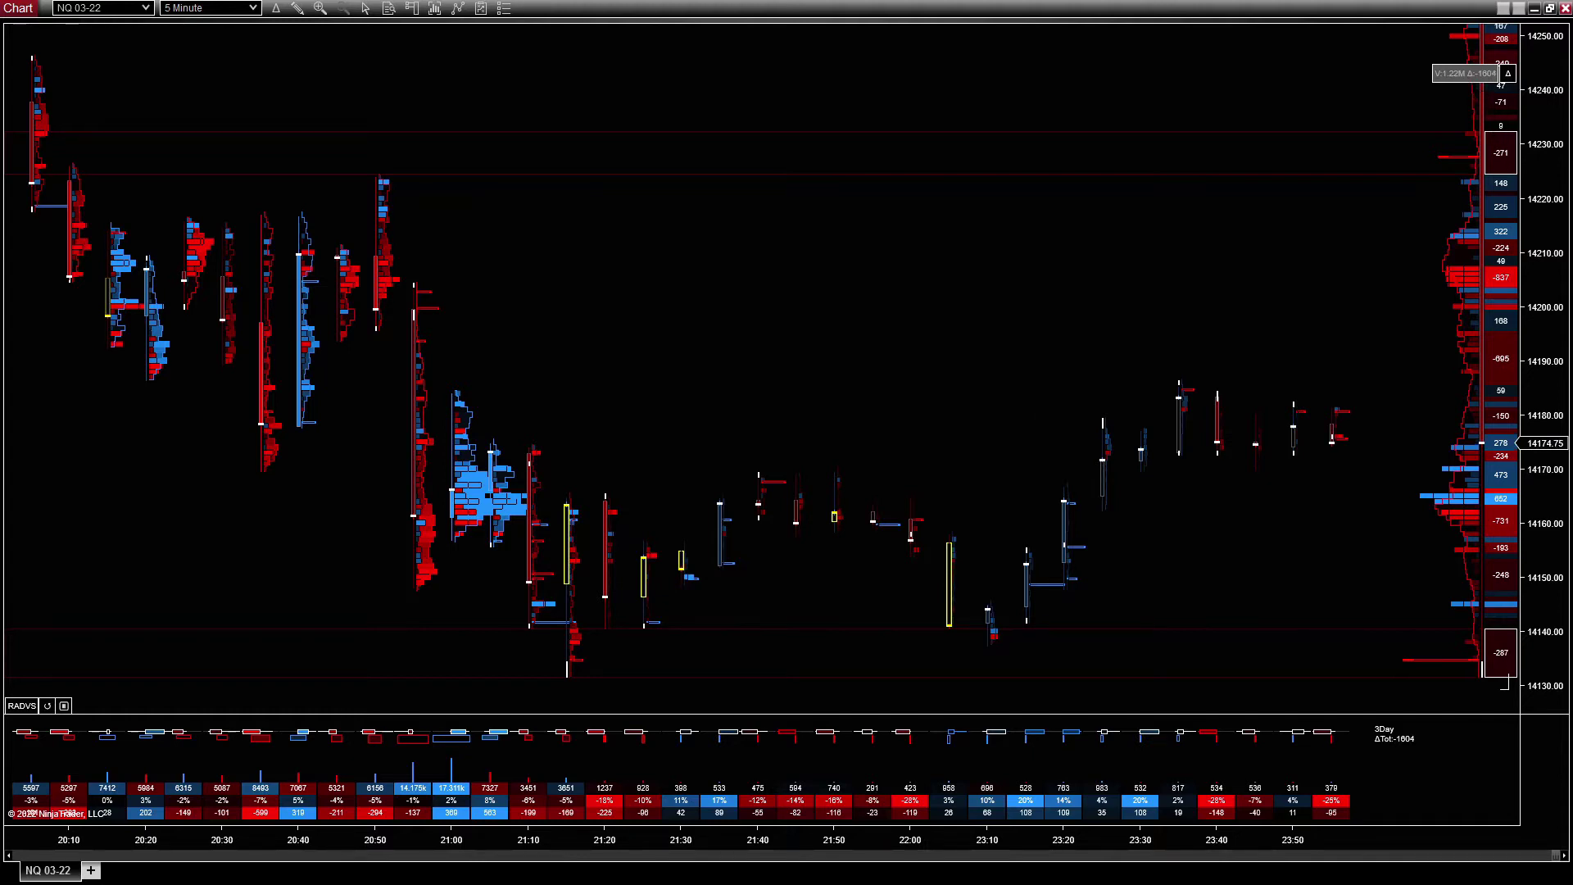
# Step: Set the Profile Foundation indicator's ProfileResolutionTicks to 1 and view the finer profiles on the NQ chart
pyautogui.rightClick(944, 281)
pyautogui.click(994, 376)
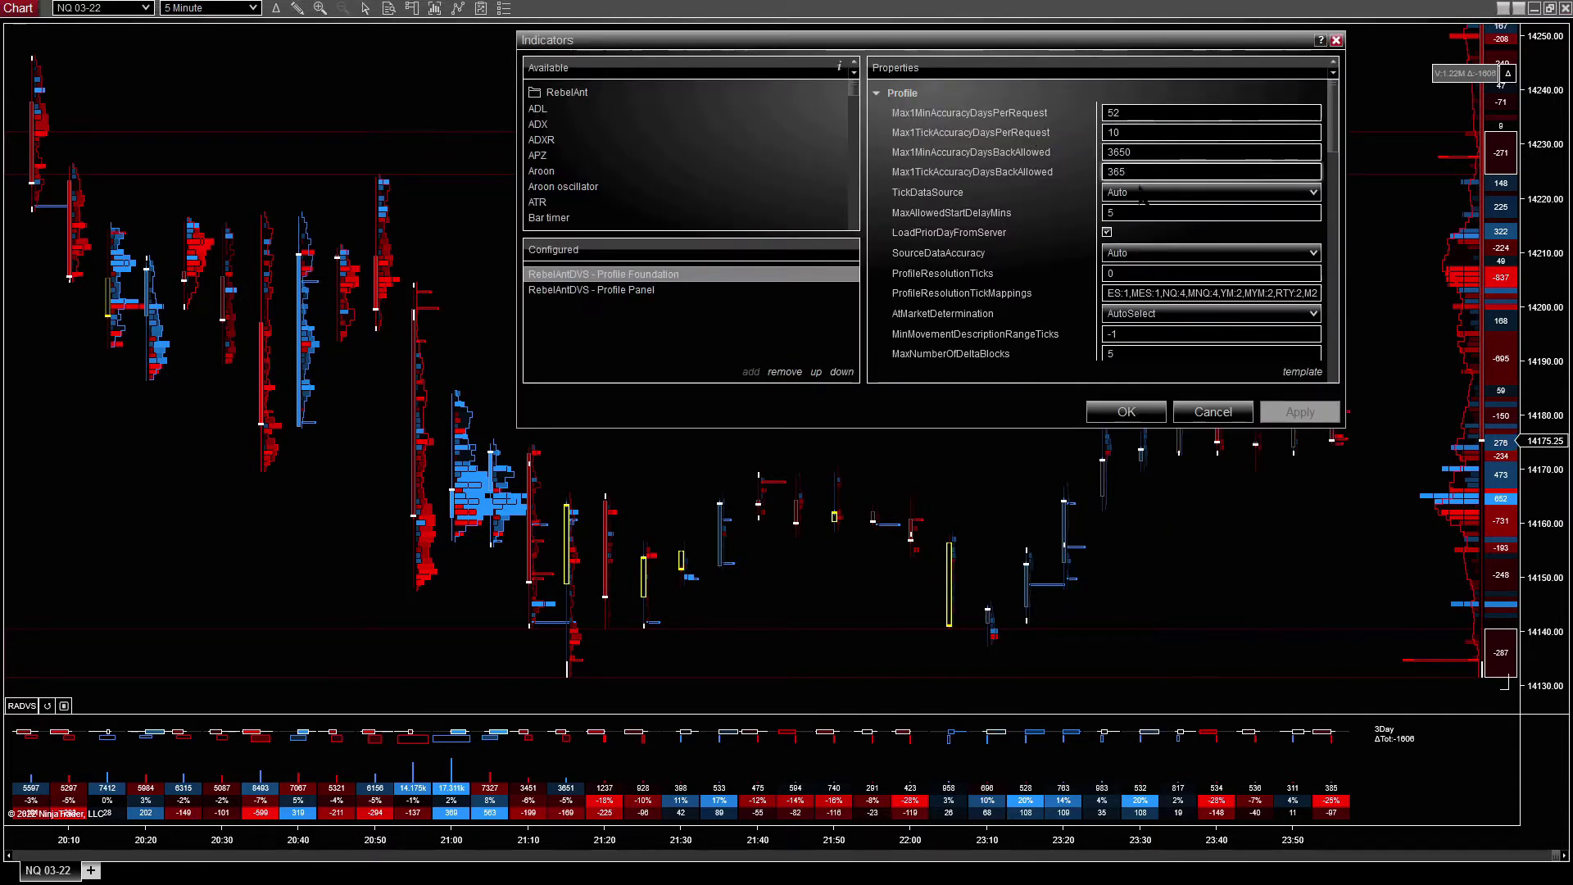
pyautogui.click(1148, 273)
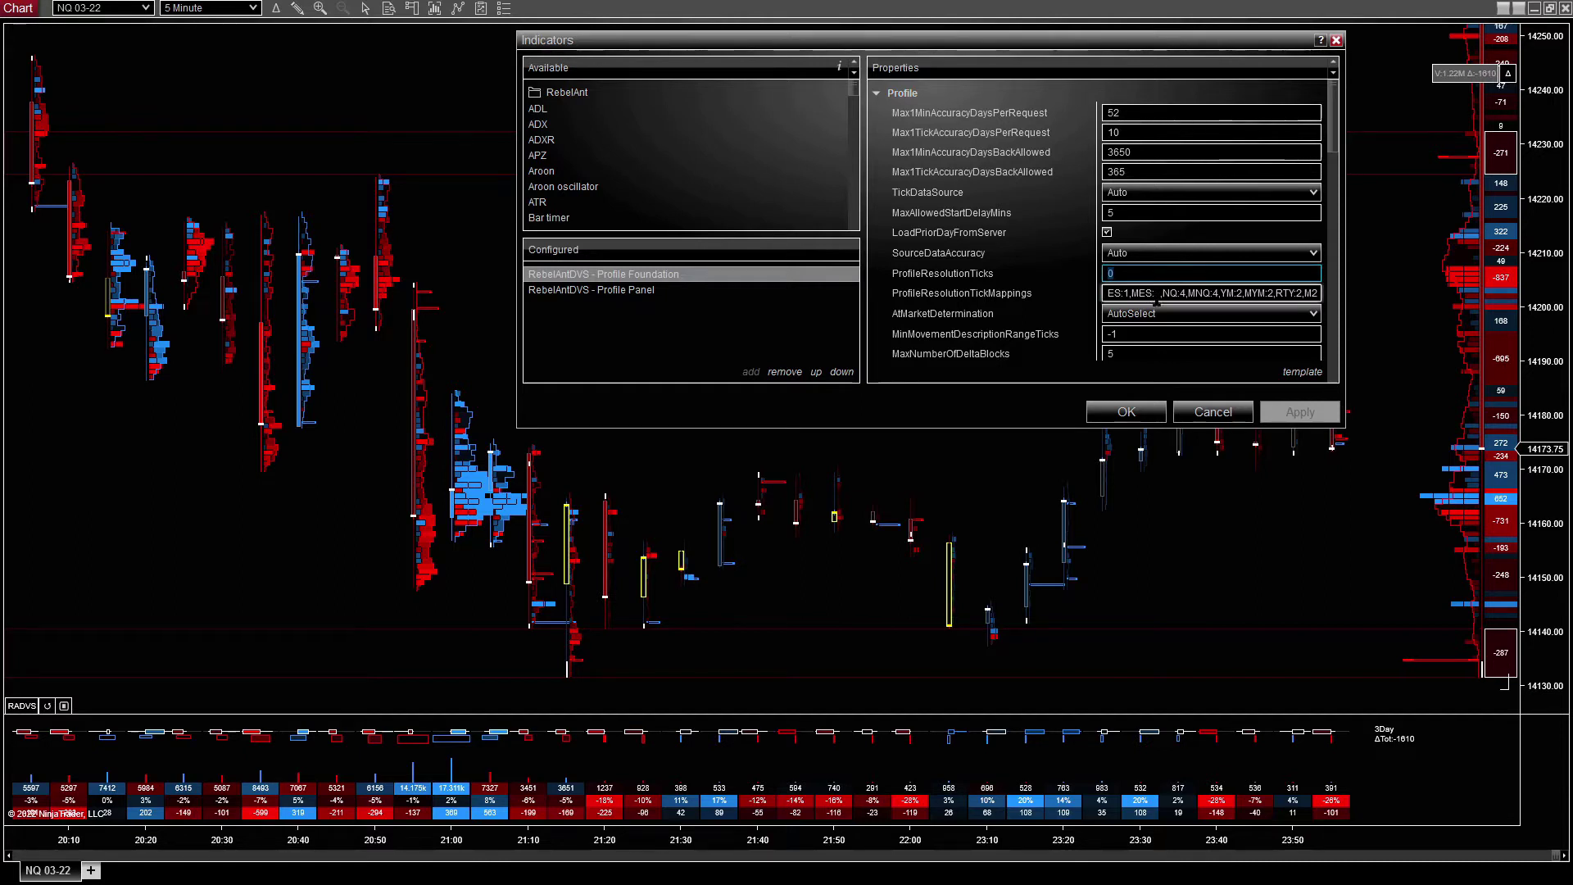
pyautogui.write('1')
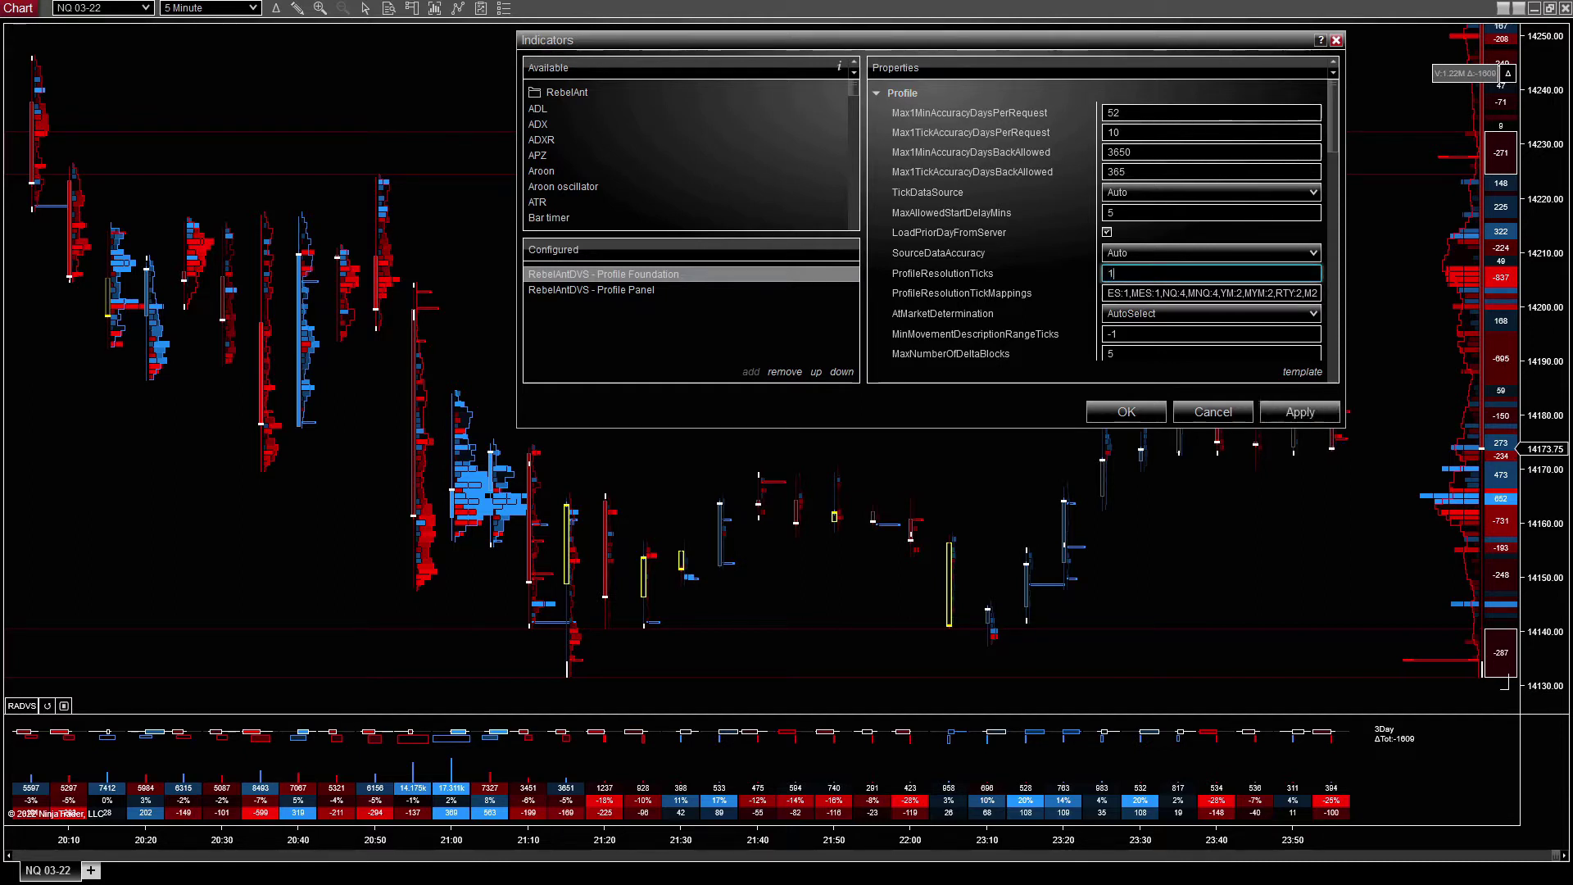
pyautogui.click(1149, 422)
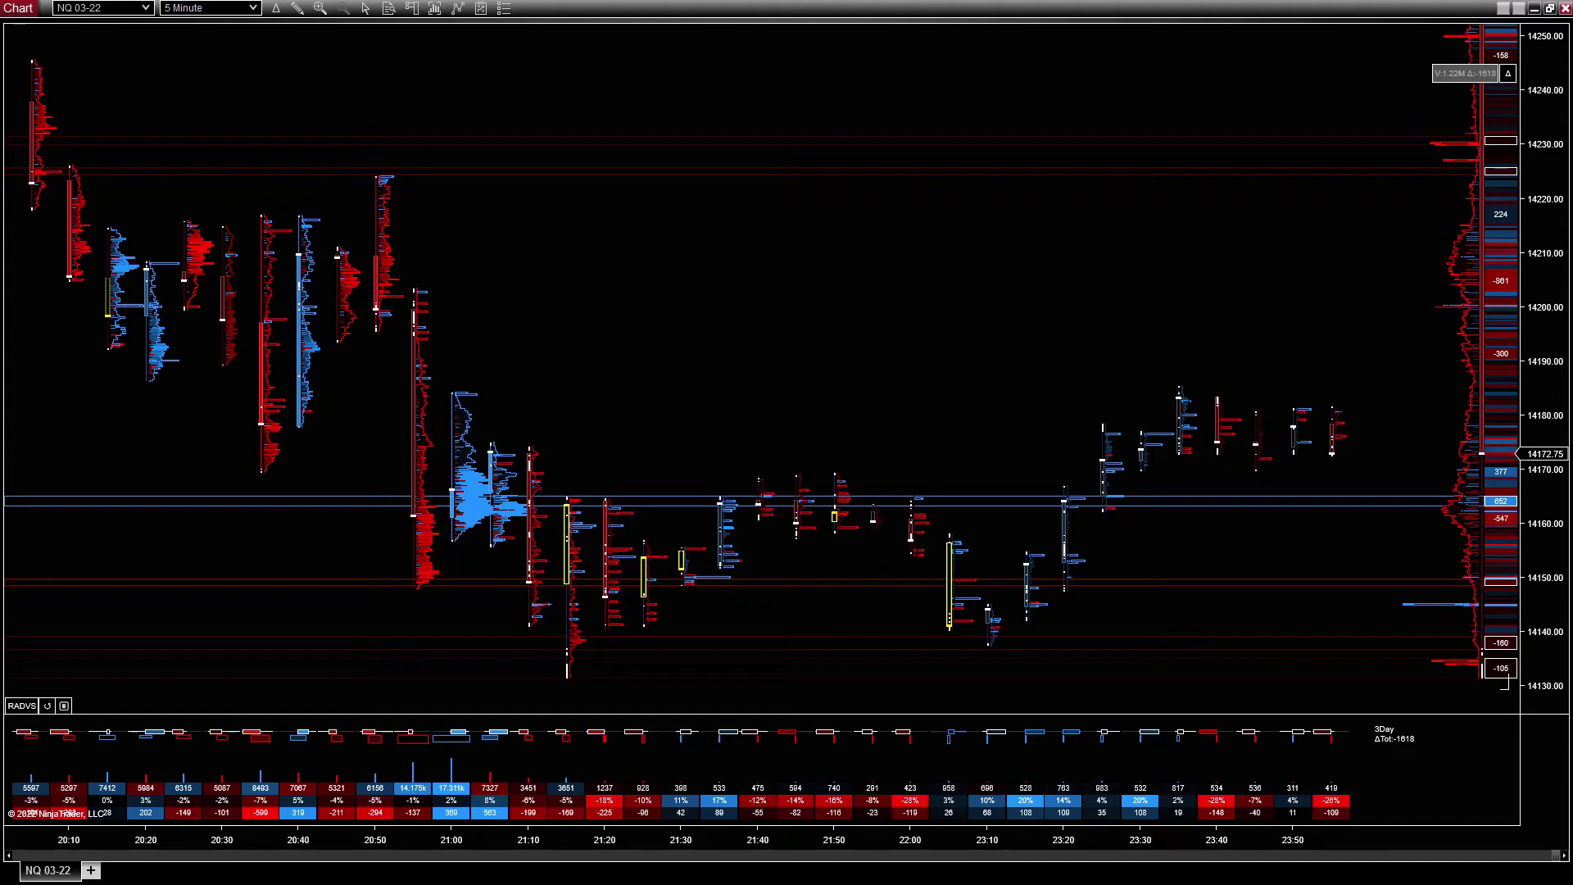
pyautogui.moveTo(1542, 671); pyautogui.dragTo(1548, 519)
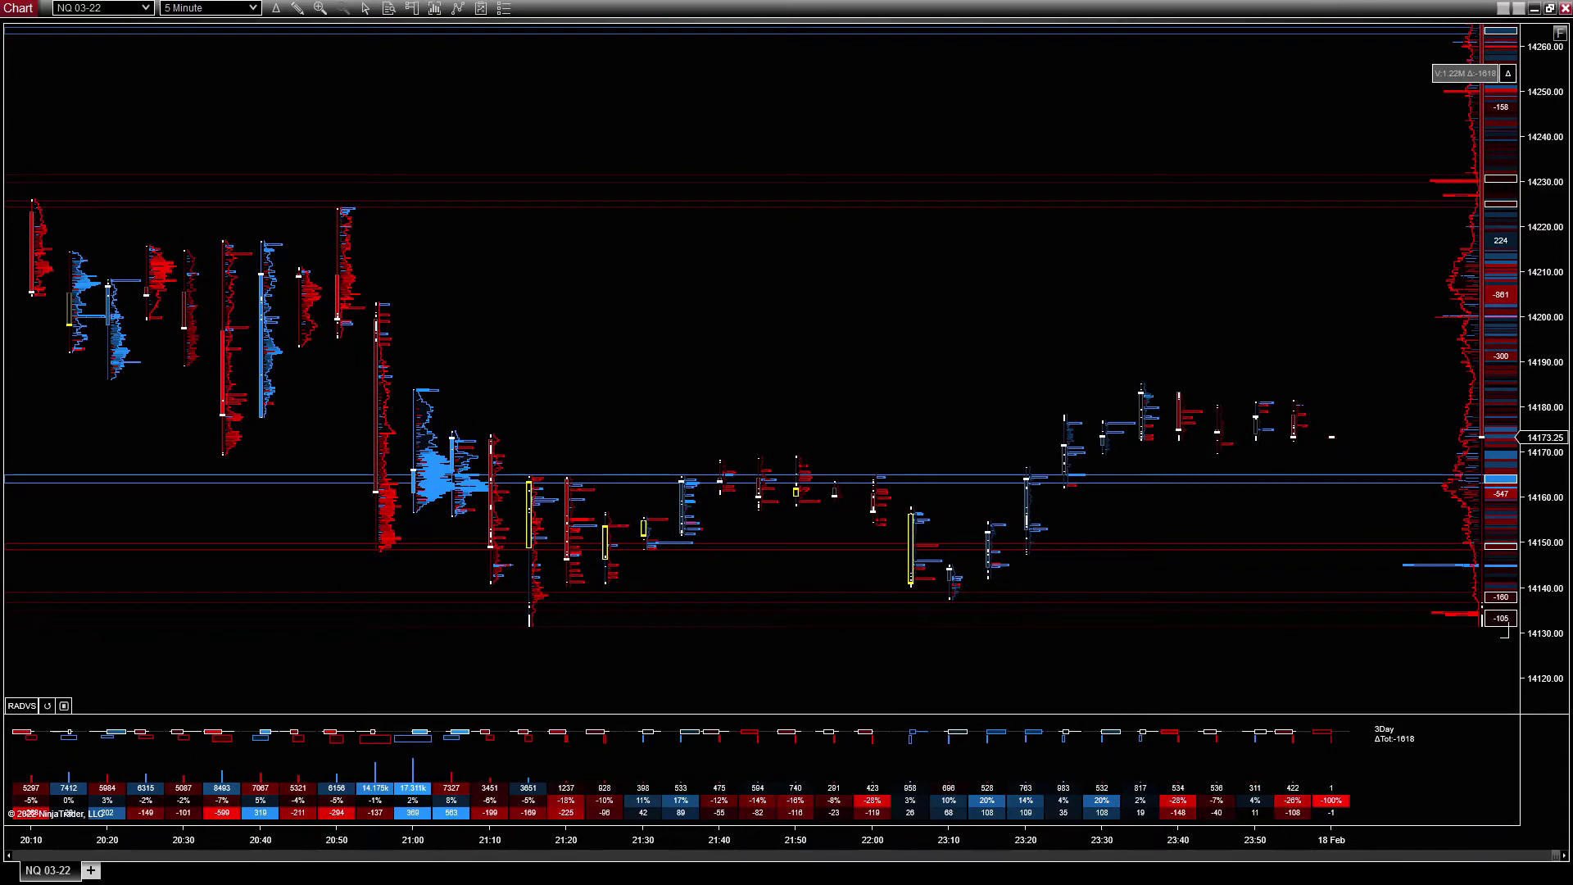
# Step: Set the Profile Foundation indicator's ProfileResolutionTicks back to 0
pyautogui.rightClick(894, 125)
pyautogui.click(930, 220)
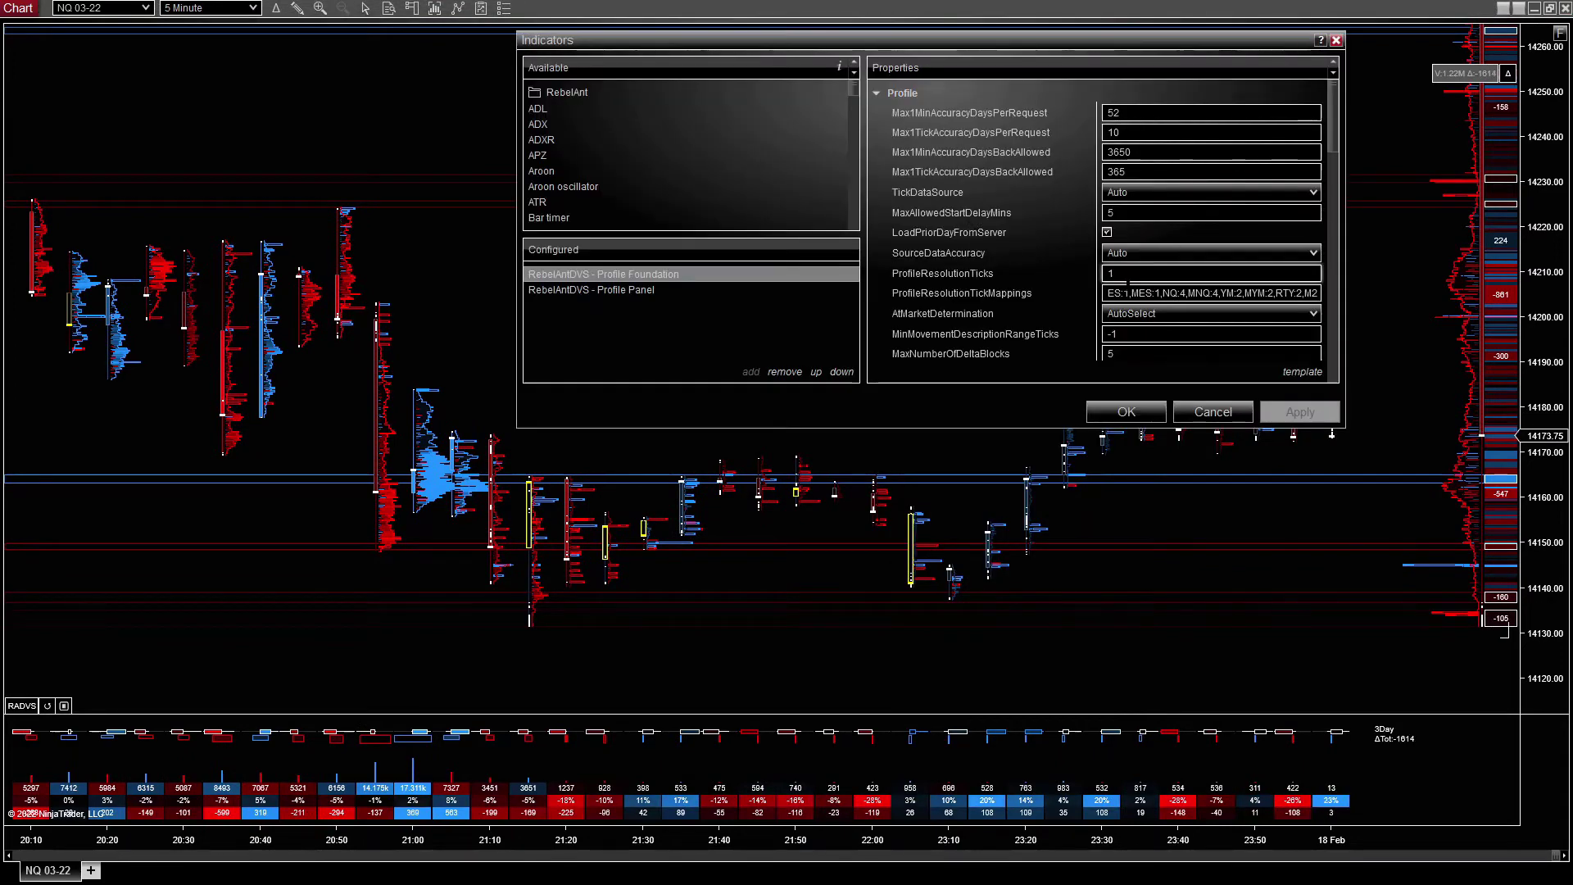
pyautogui.write('0')
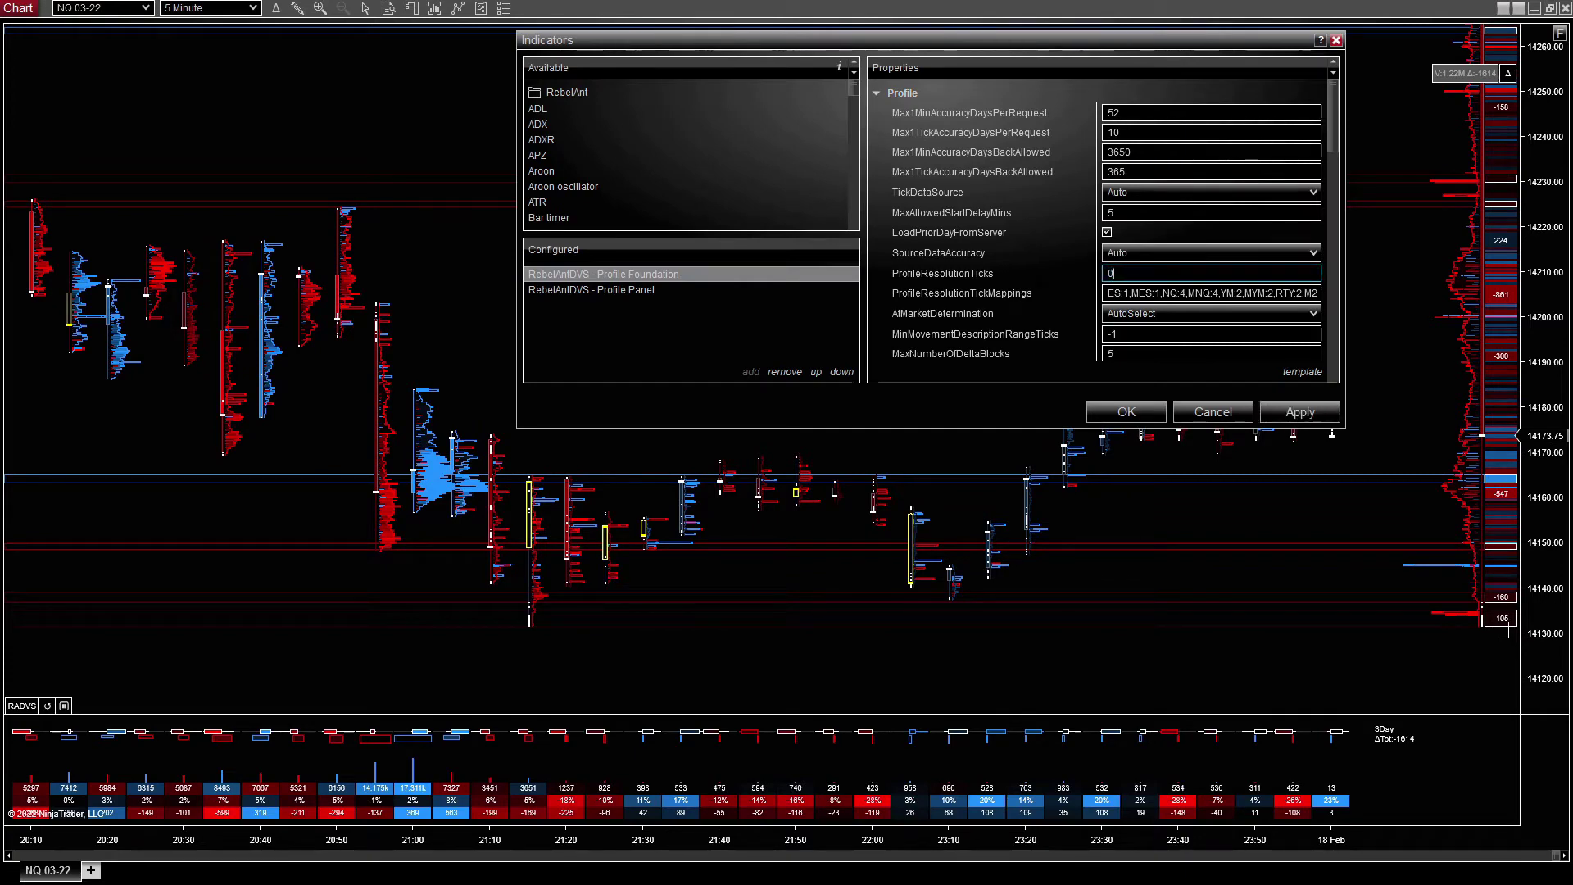
# Step: Review the per-instrument entries in the Profile Foundation indicator's ProfileResolutionTickMappings and apply the indicator settings to the NQ chart
pyautogui.click(1195, 293)
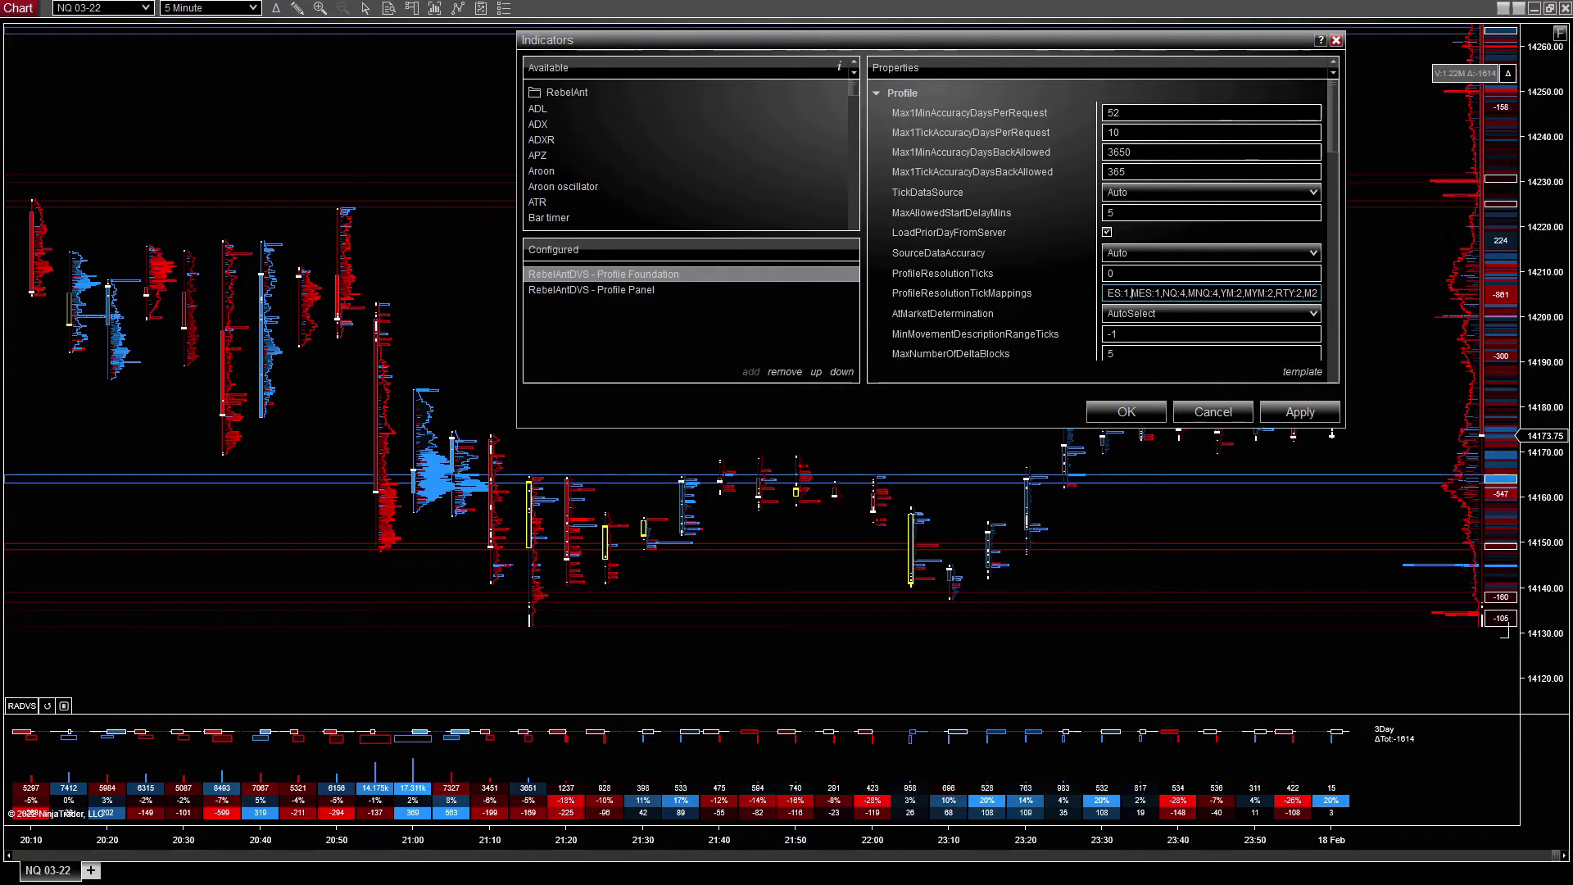
pyautogui.press('End')
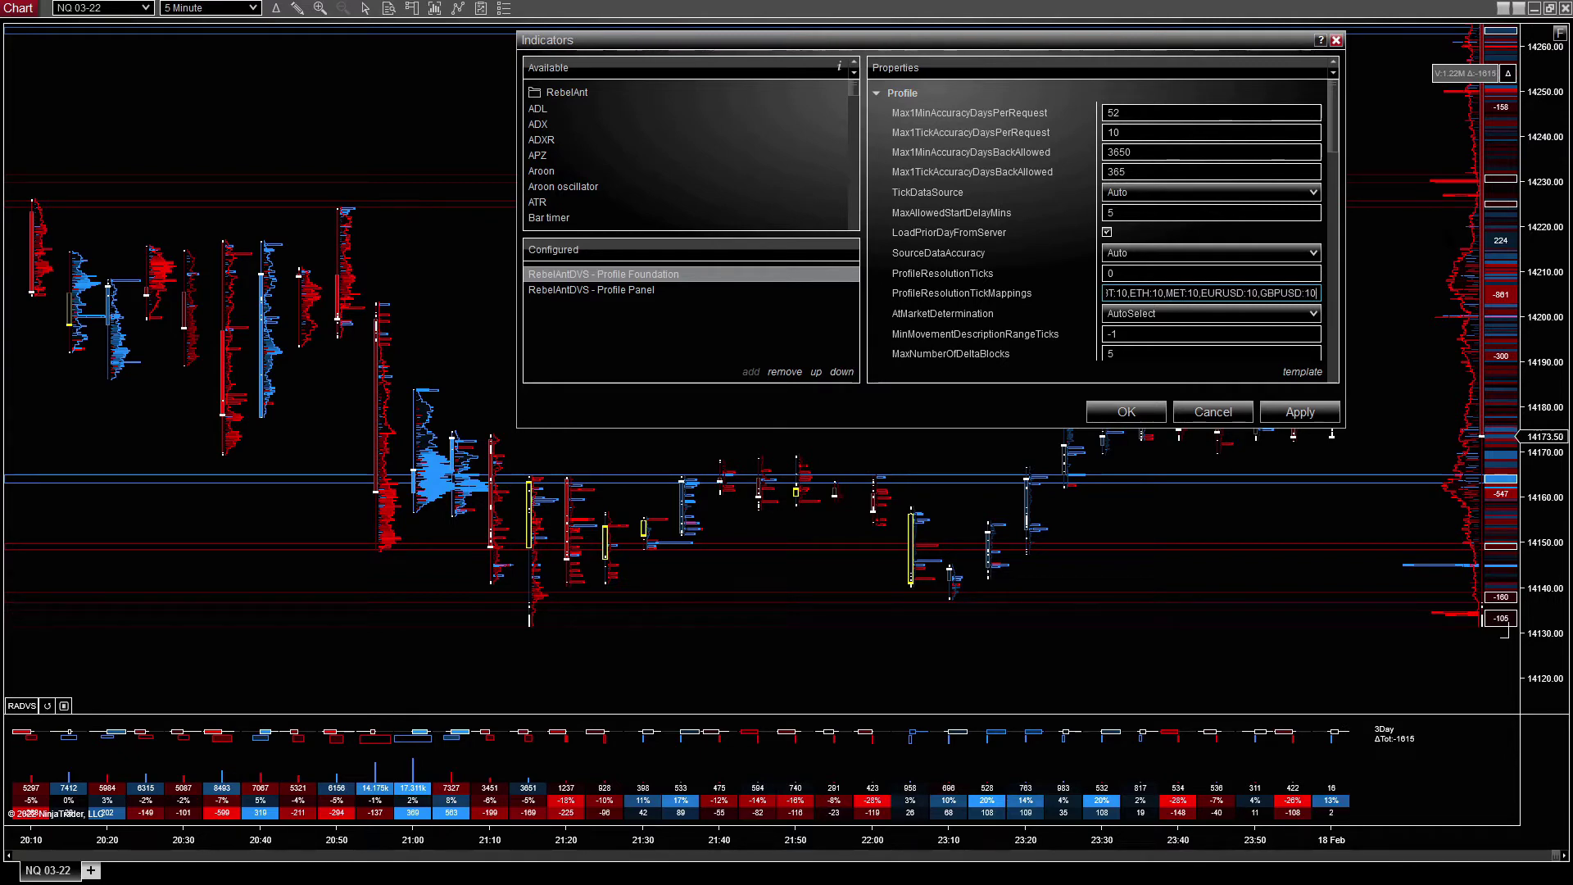
pyautogui.press('Home')
pyautogui.hotkey('shift', 'Right')
pyautogui.hotkey('shift', 'Right')
pyautogui.hotkey('shift', 'Right')
pyautogui.hotkey('shift', 'Right')
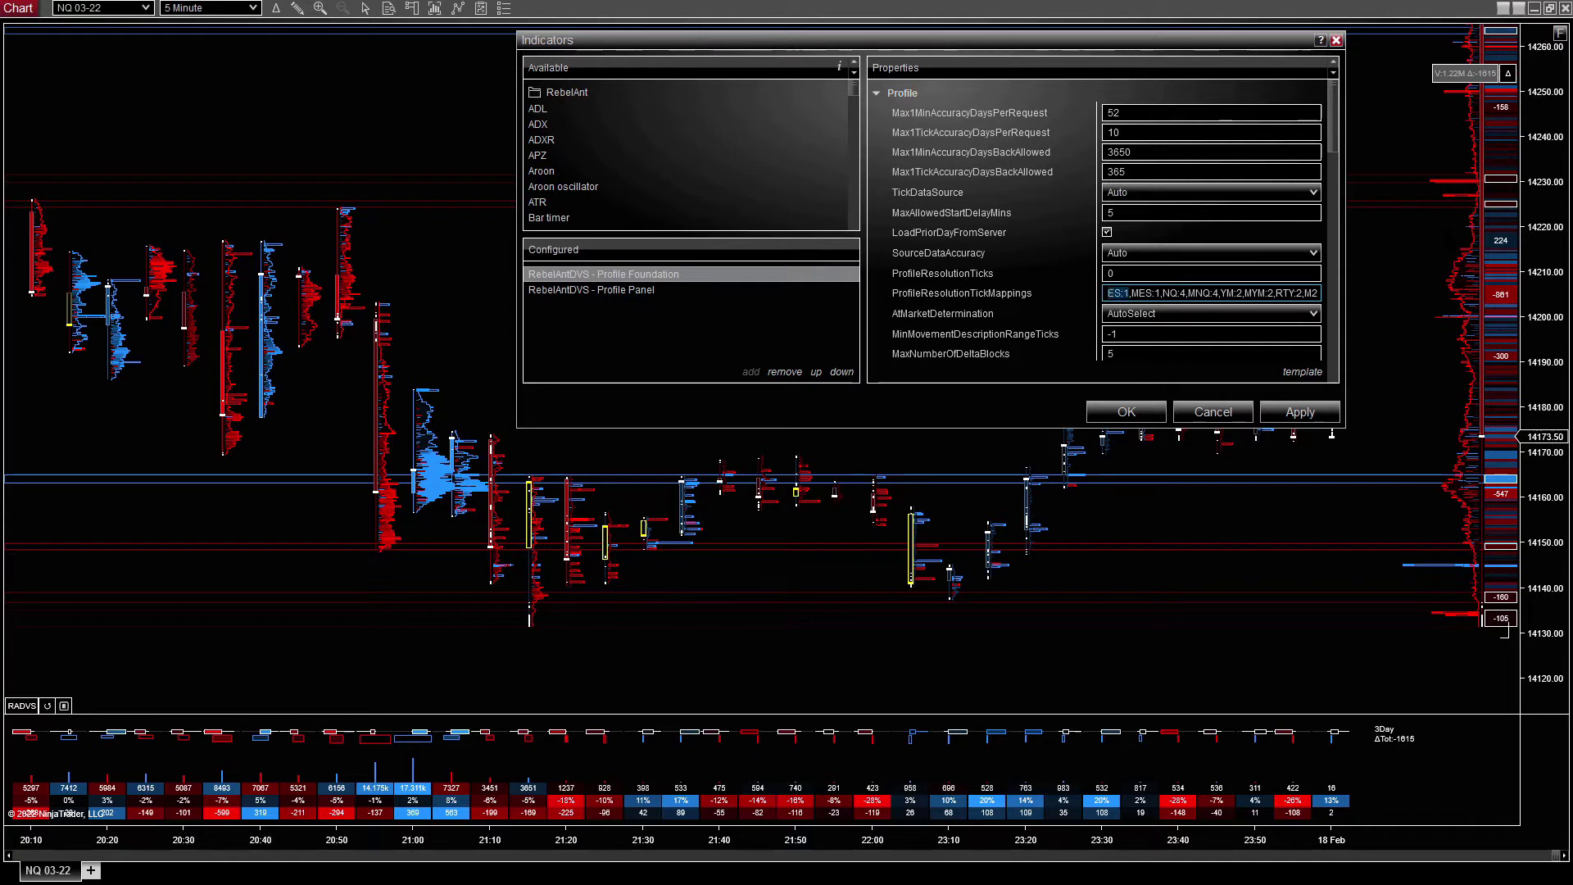
pyautogui.click(1107, 294)
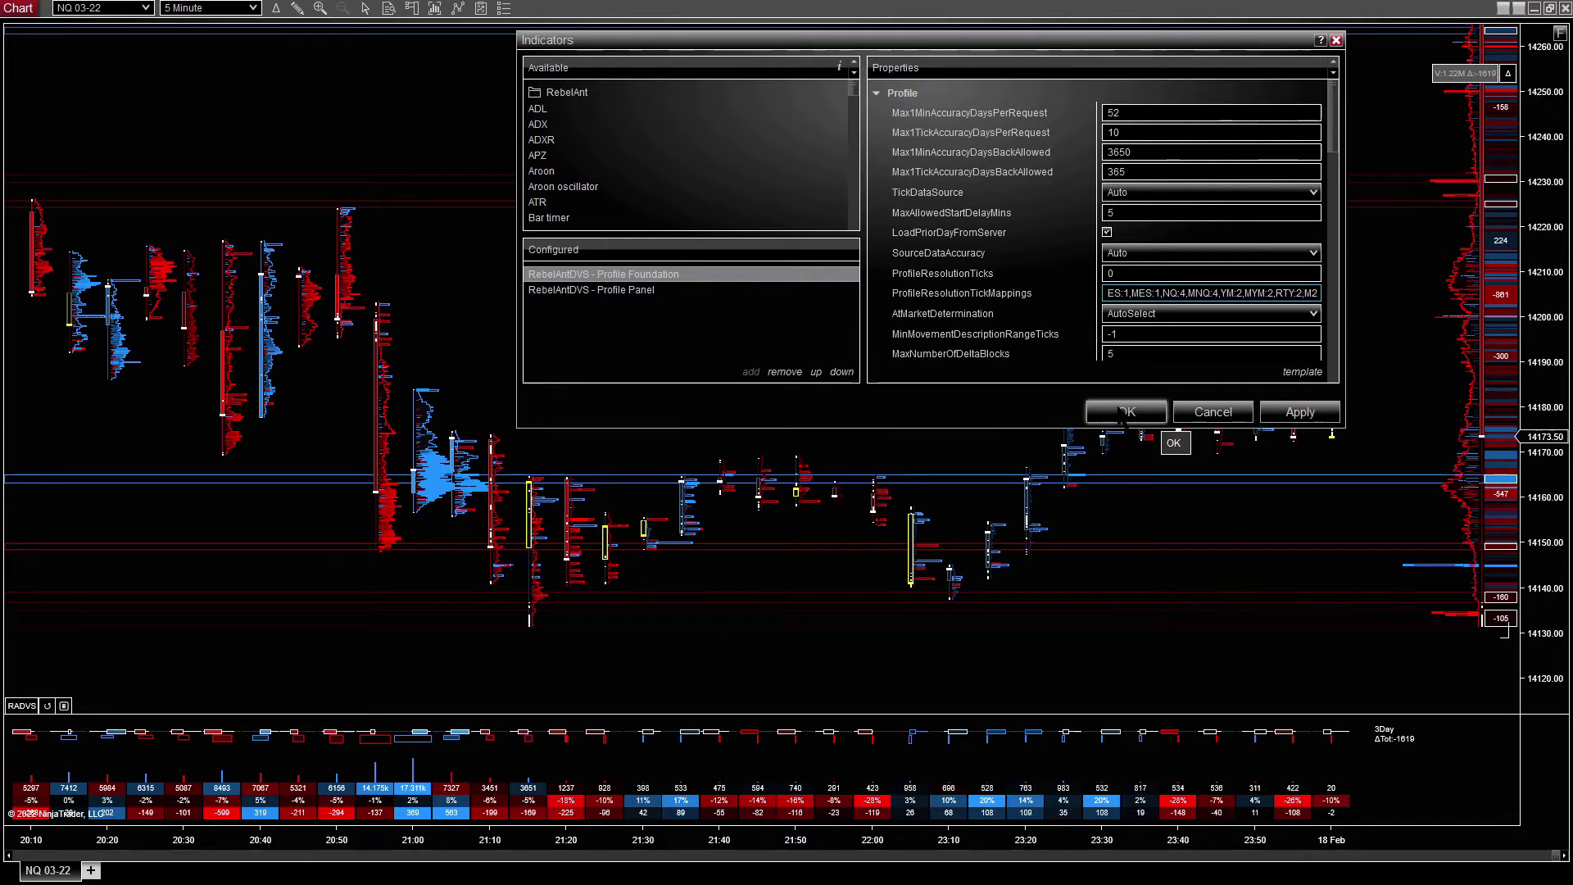
pyautogui.click(1229, 409)
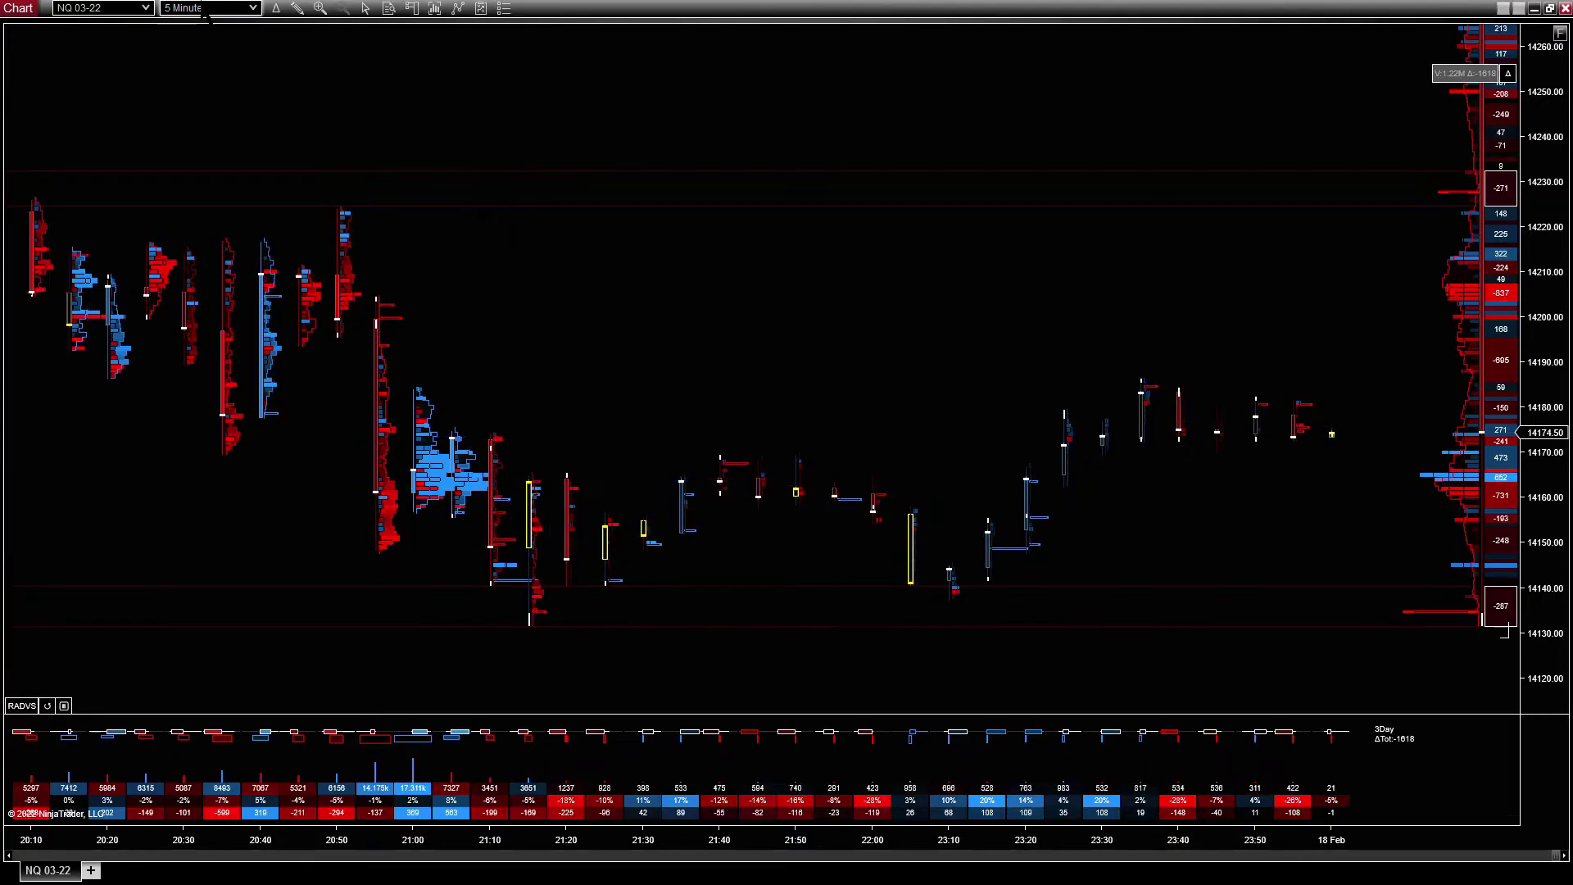
# Step: Switch the chart to ES 03-22, inspect the profiles on earlier bars, and return to the latest bars
pyautogui.click(147, 10)
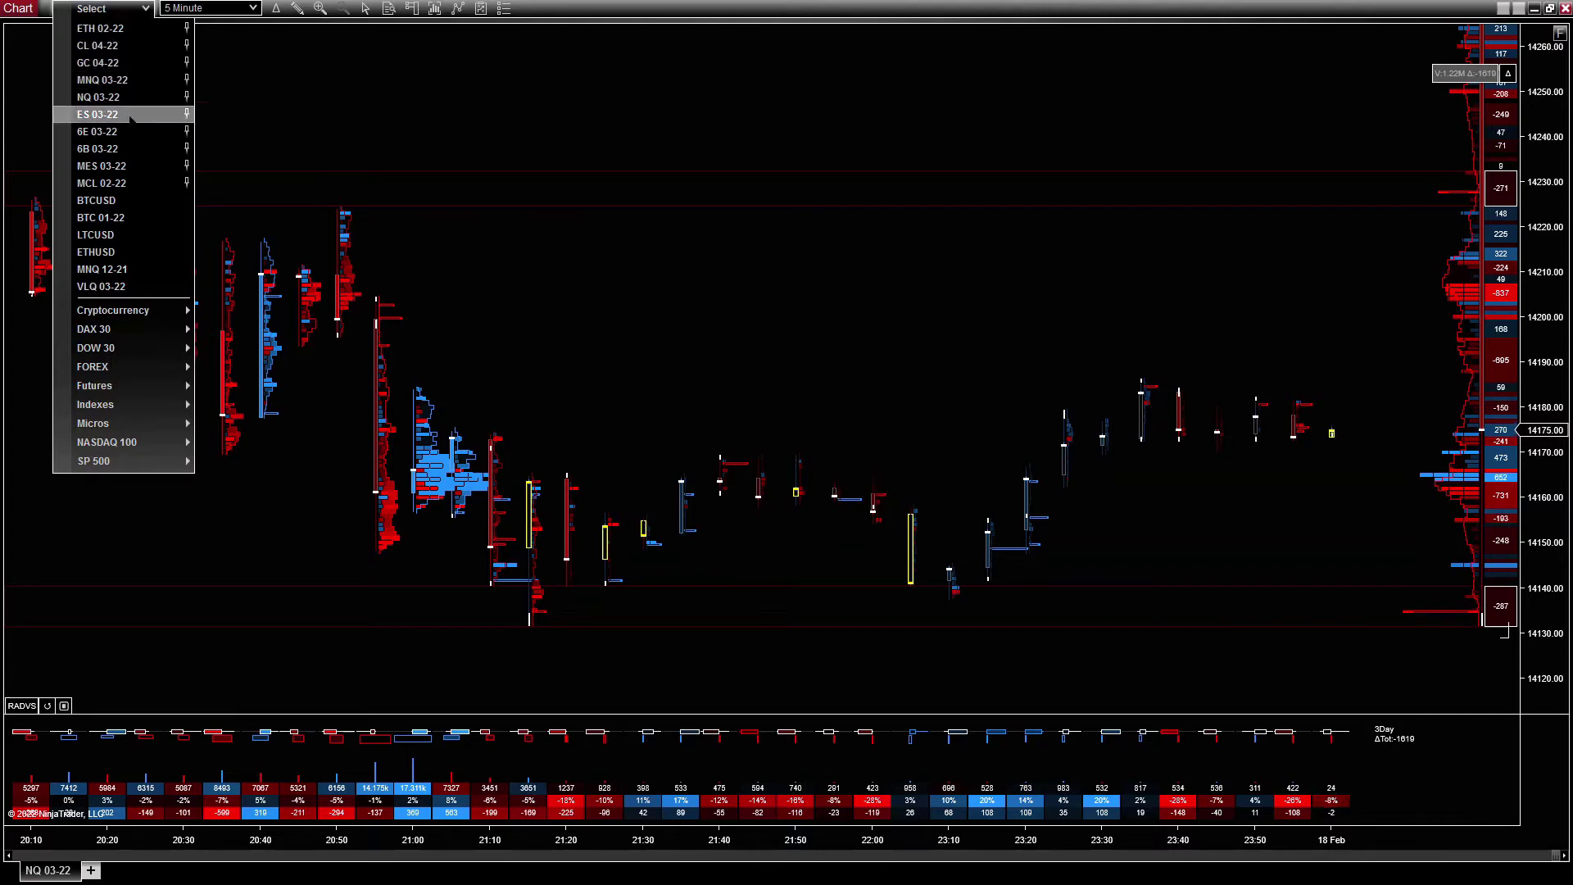
pyautogui.click(98, 115)
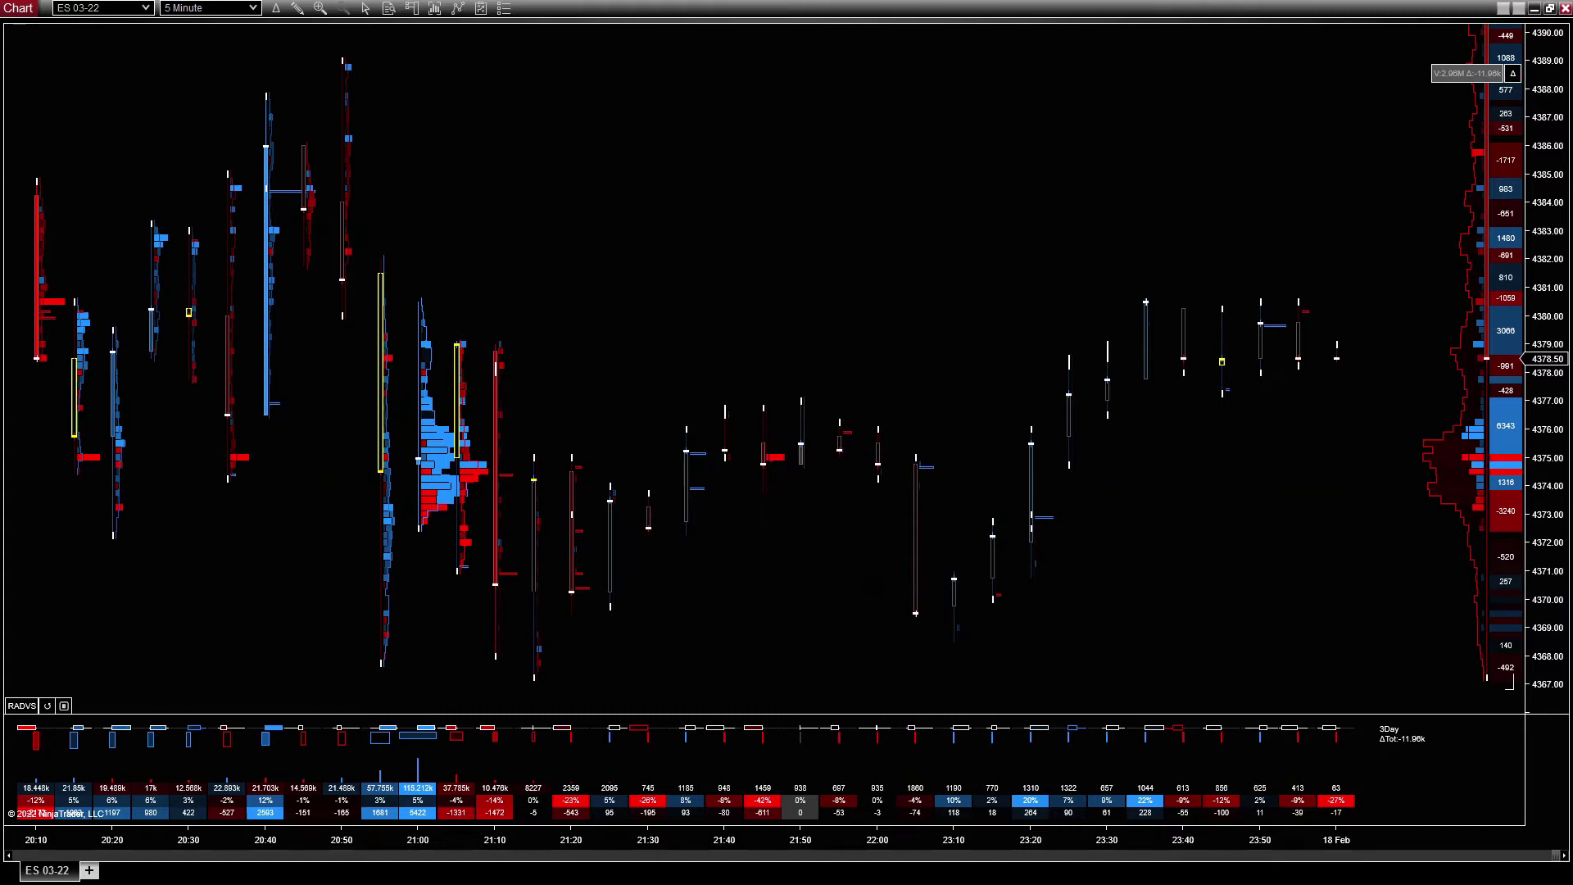
pyautogui.scroll(4, 764, 369)
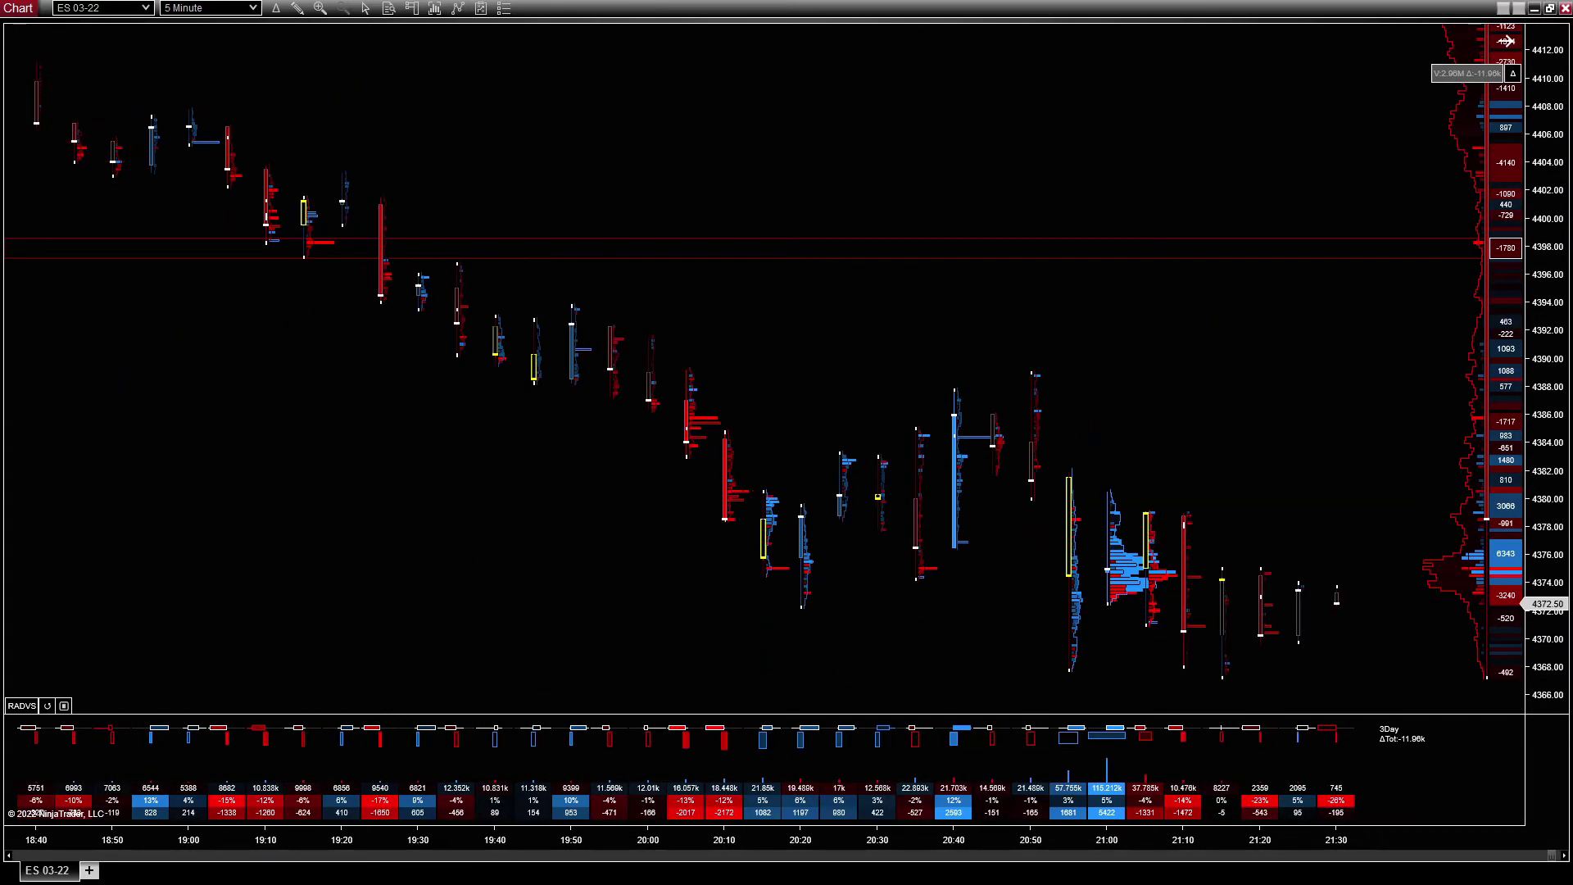
pyautogui.scroll(5, 762, 369)
pyautogui.scroll(5, 762, 368)
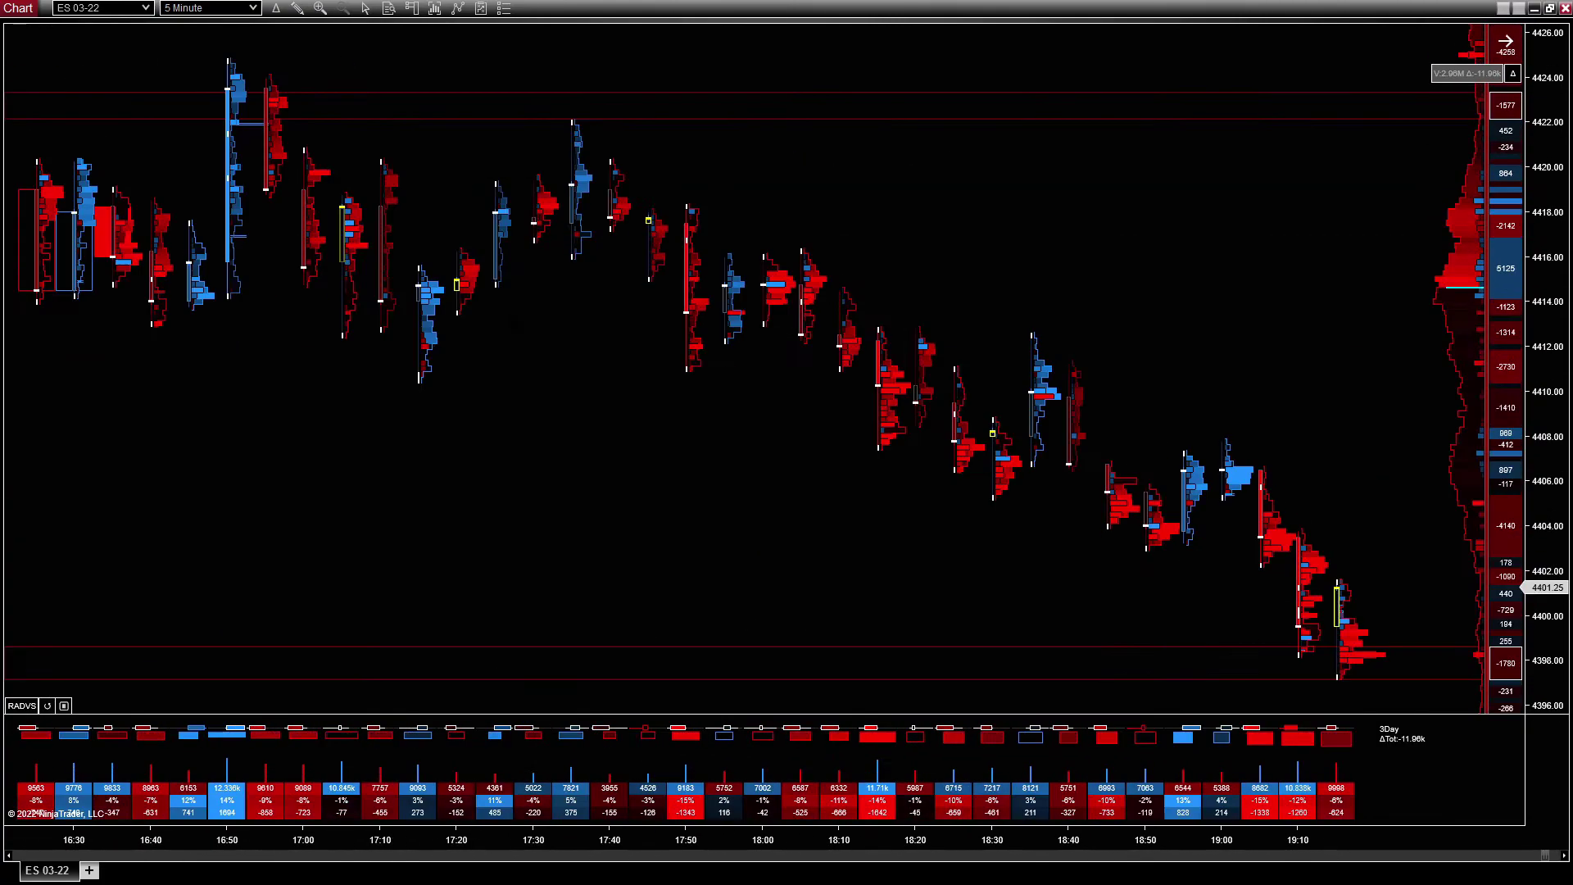
pyautogui.scroll(-10, 762, 368)
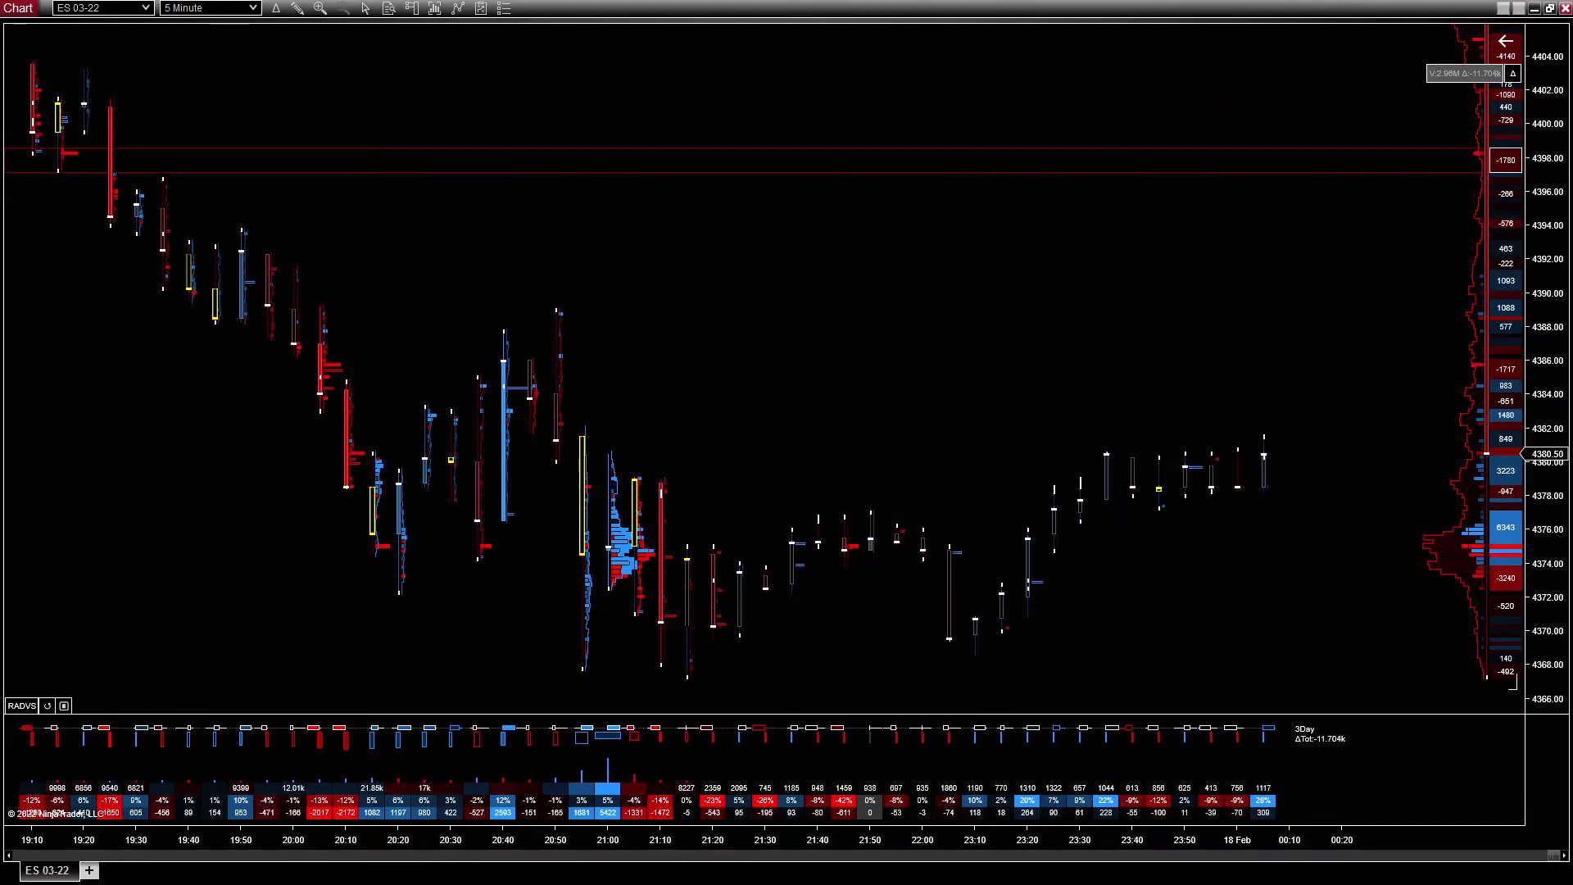
# Step: Draw a profile zone over the ES bars from about 20:15 to 21:50 and expand it to the screen edges
pyautogui.moveTo(369, 84); pyautogui.dragTo(872, 530)
pyautogui.click(862, 72)
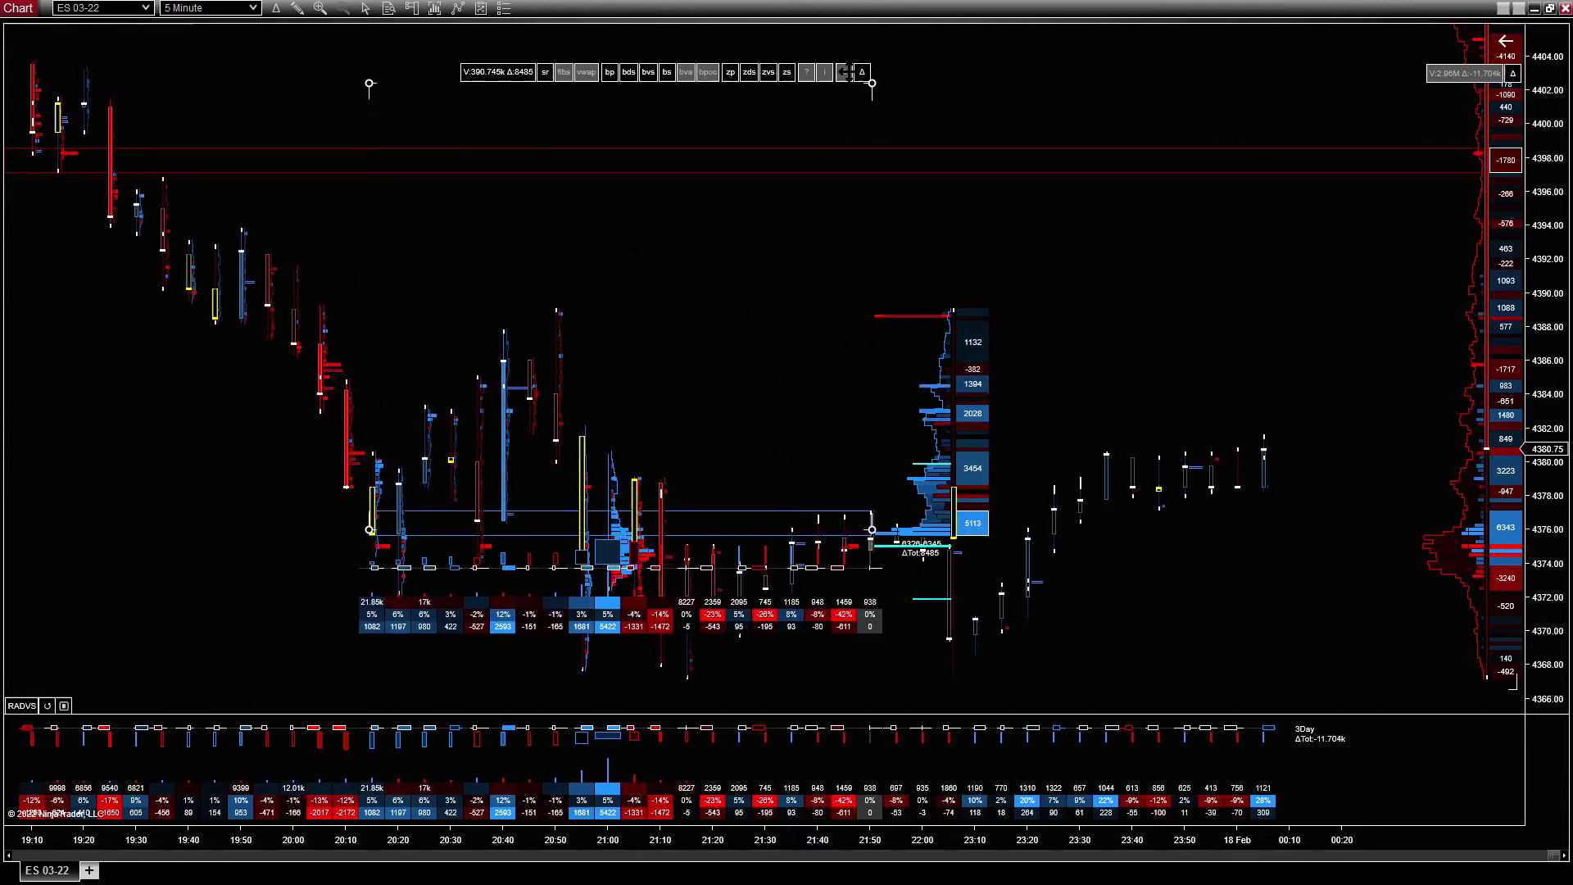
pyautogui.click(844, 72)
pyautogui.scroll(-2, 738, 369)
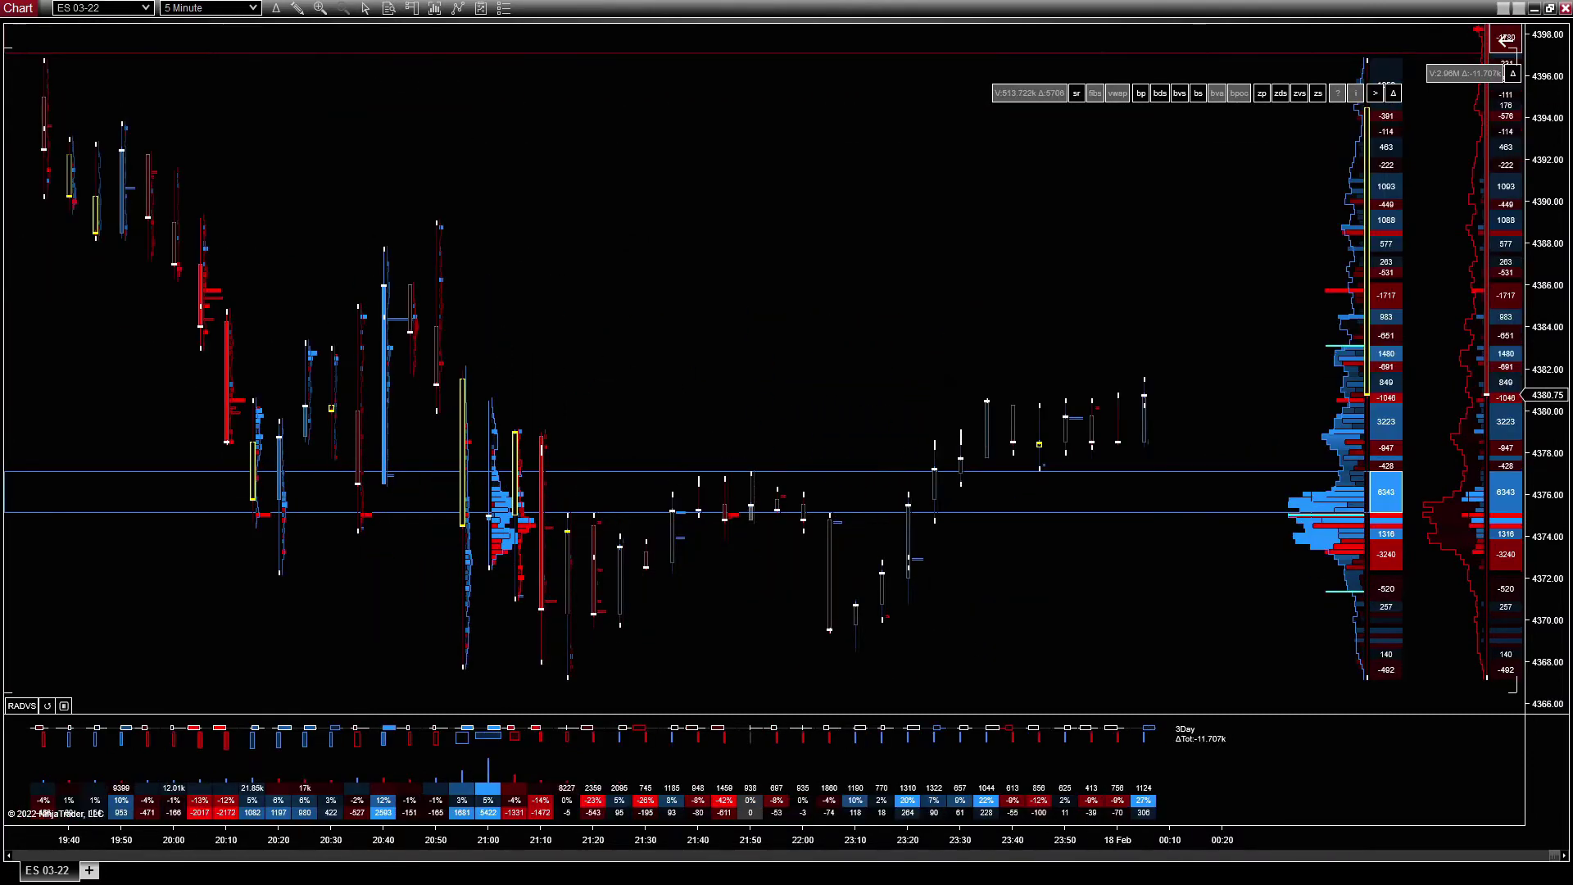
# Step: Set the new profile zone's LeftEdgeLock to TwoDaysAgo and apply it
pyautogui.doubleClick(1507, 45)
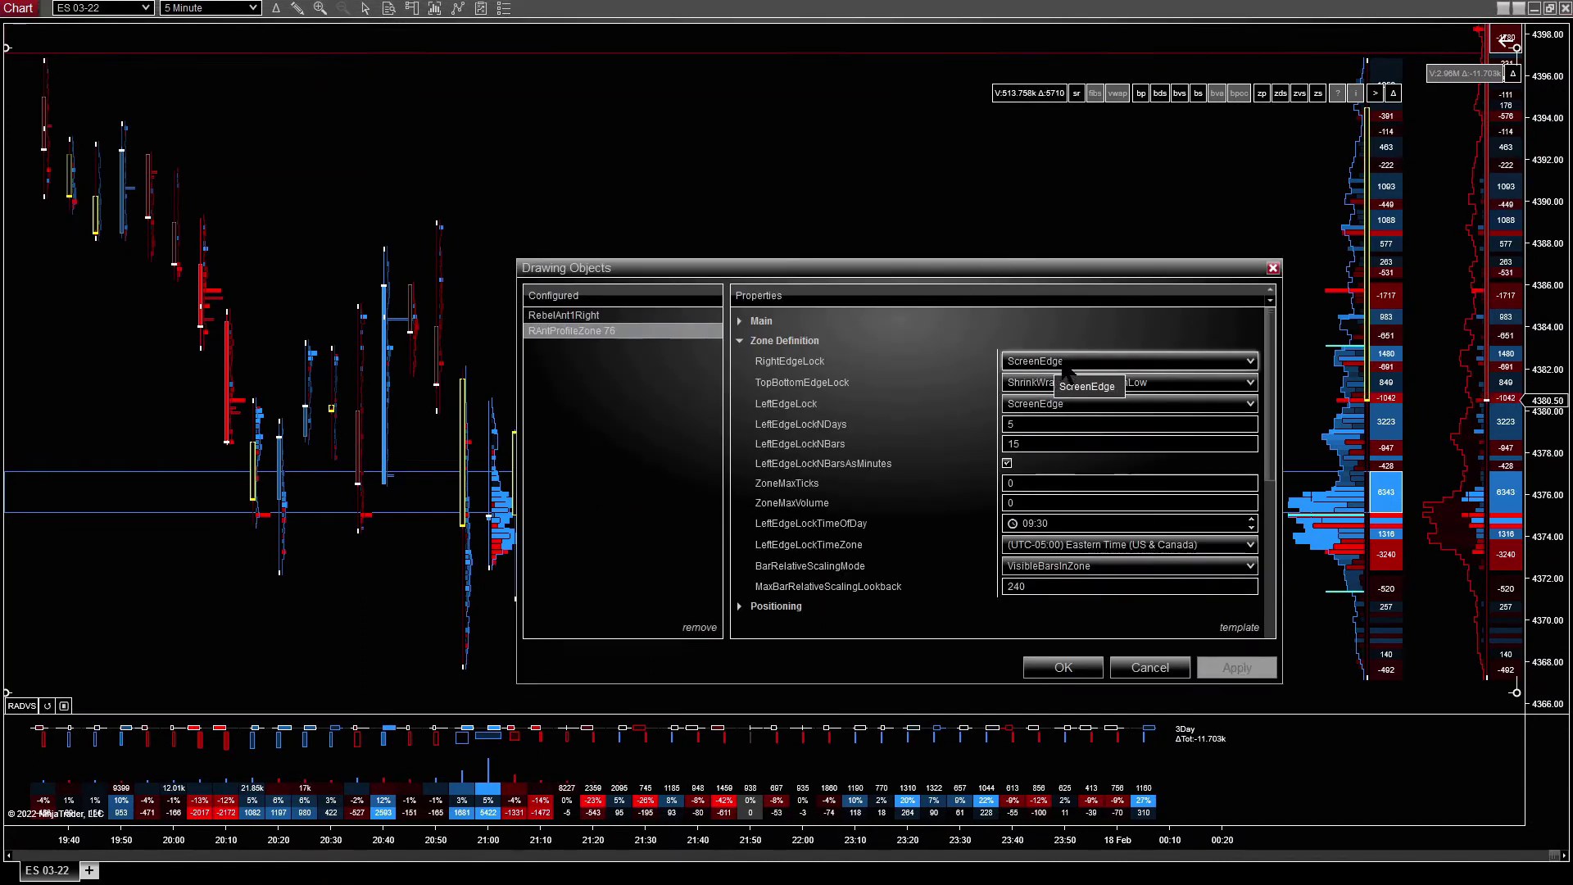
pyautogui.click(1057, 404)
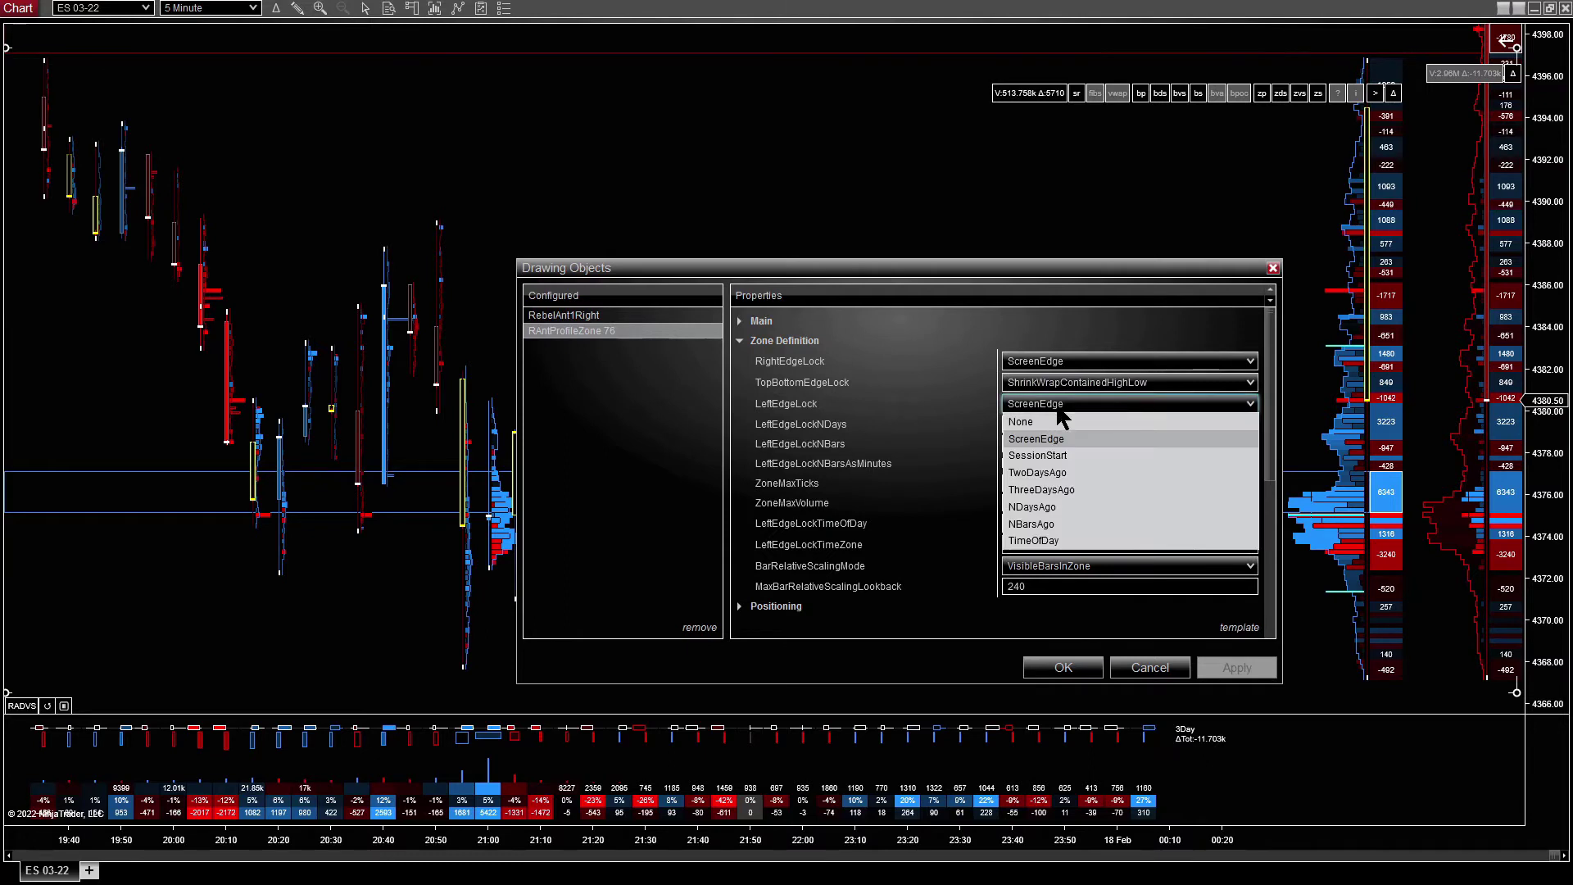
pyautogui.click(1052, 469)
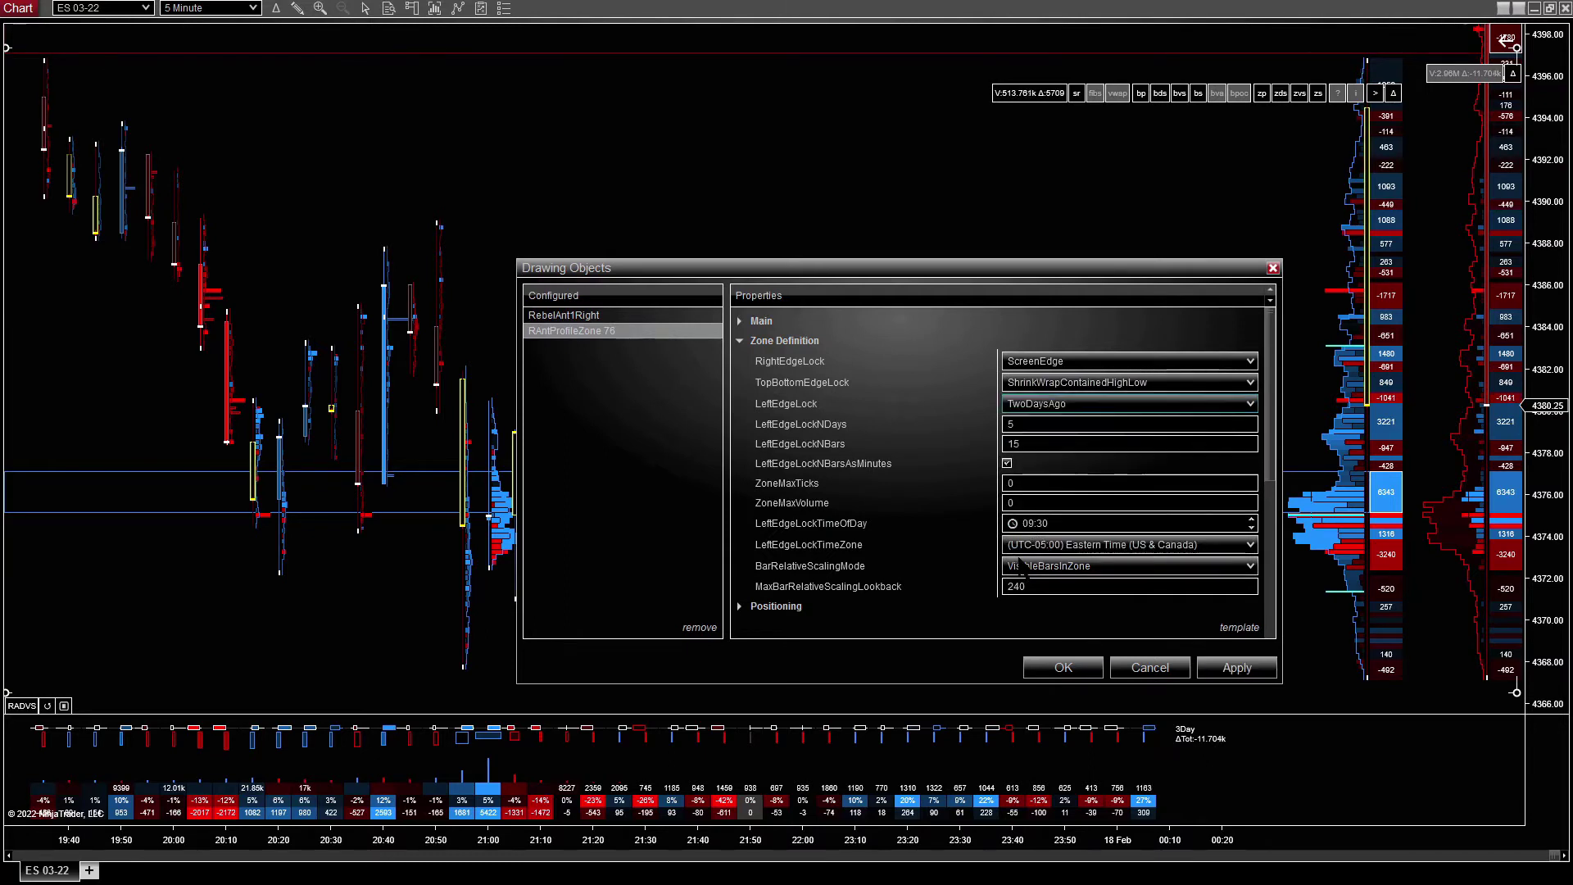
pyautogui.click(1229, 669)
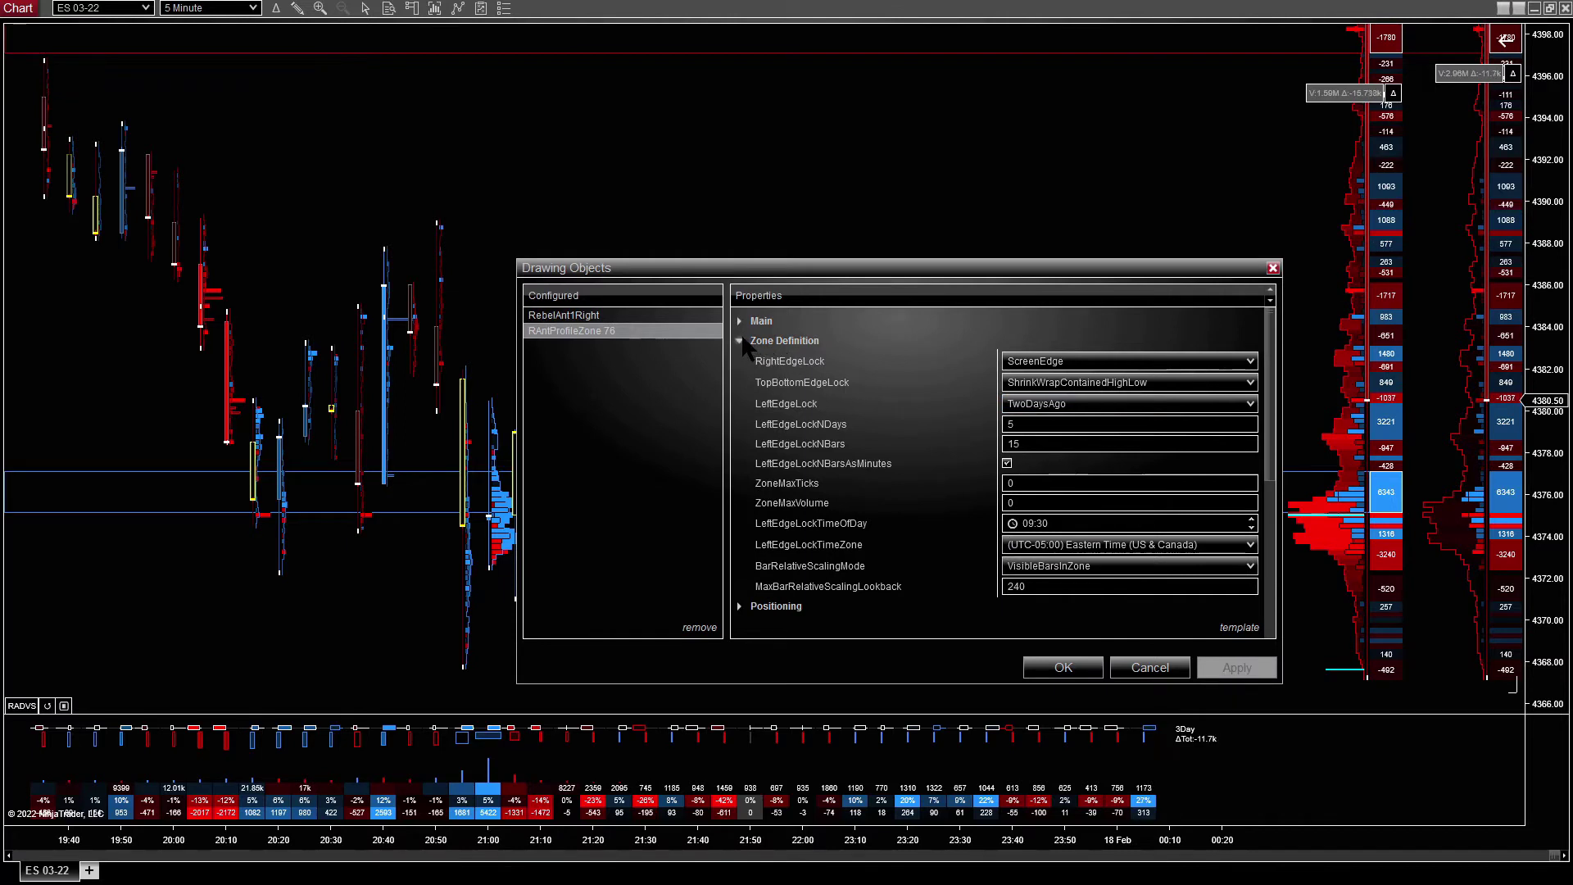
# Step: Set the new zone's ZoneProfileDisplayPosition to ScreenLeft in its Positioning properties and accept the drawing object settings
pyautogui.click(740, 341)
pyautogui.click(740, 361)
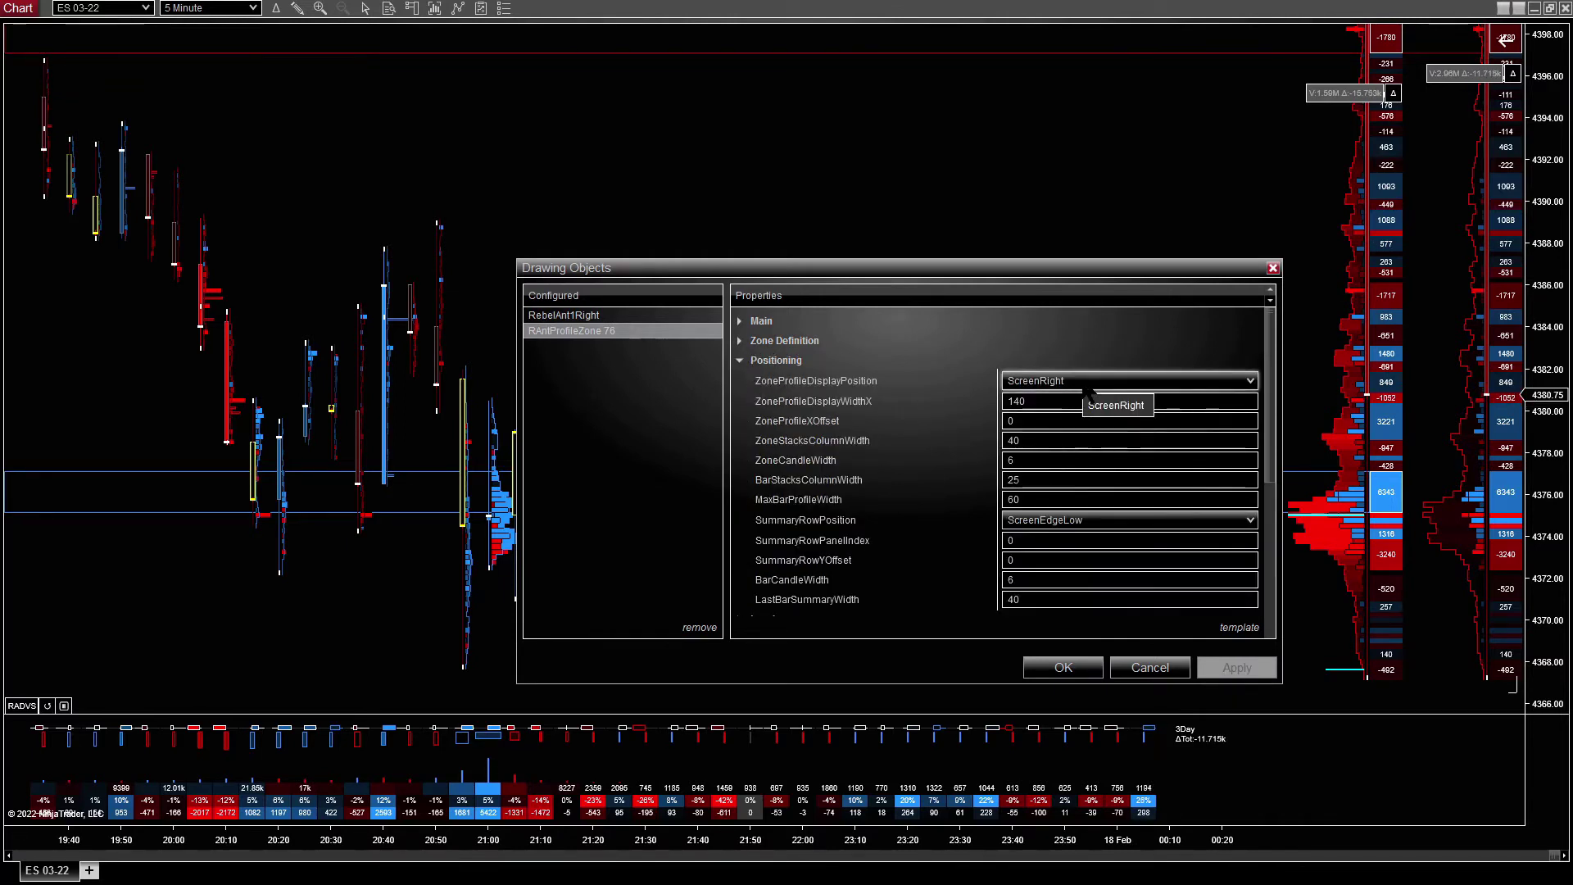
pyautogui.click(1089, 390)
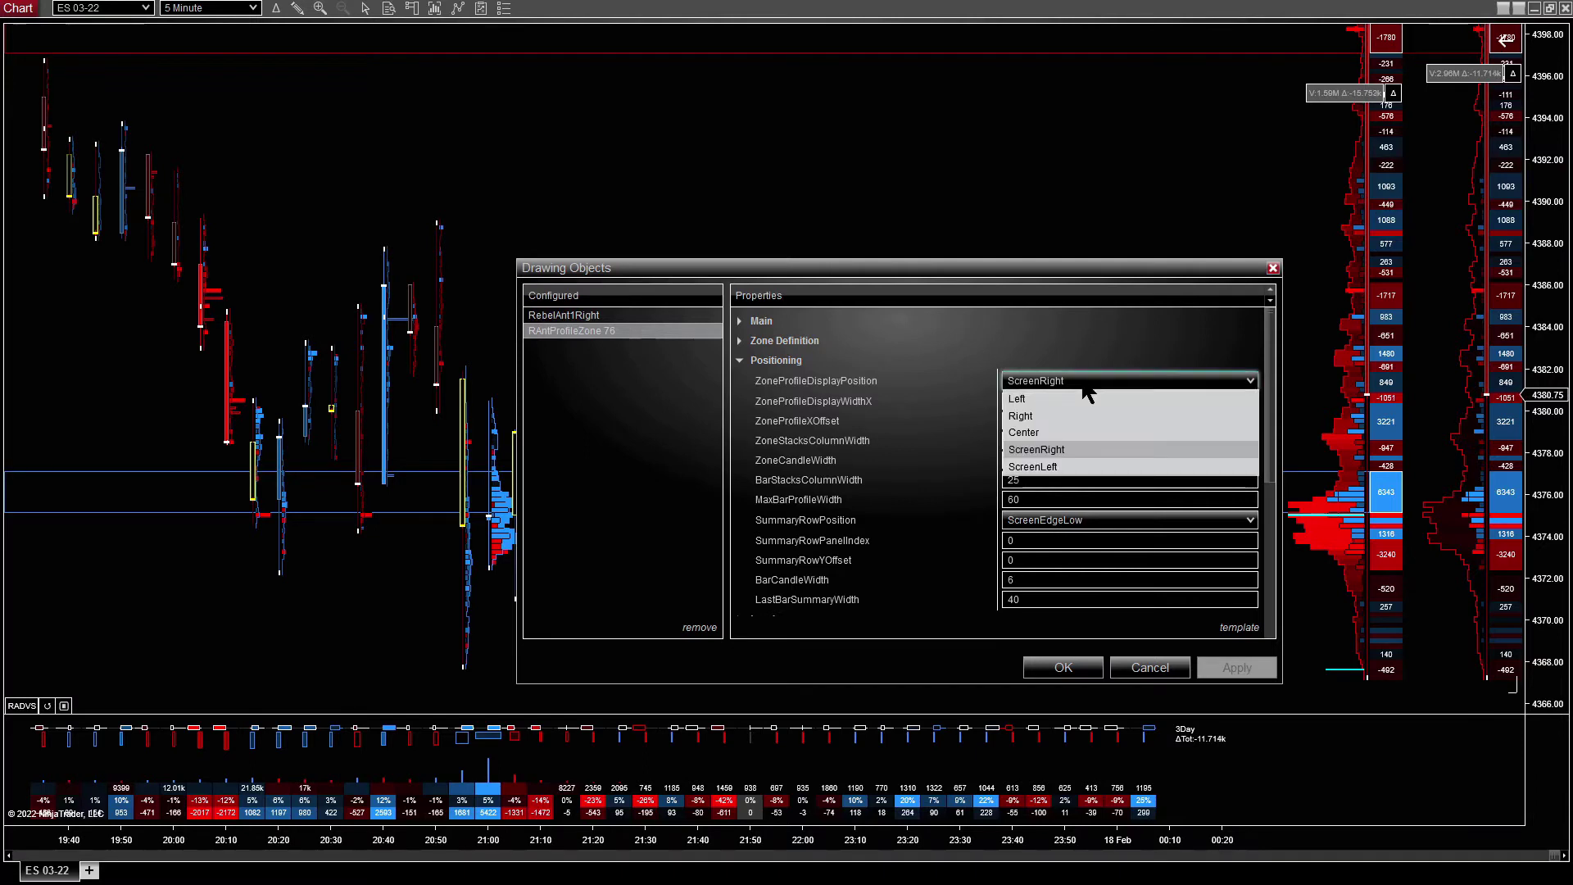
pyautogui.click(1046, 468)
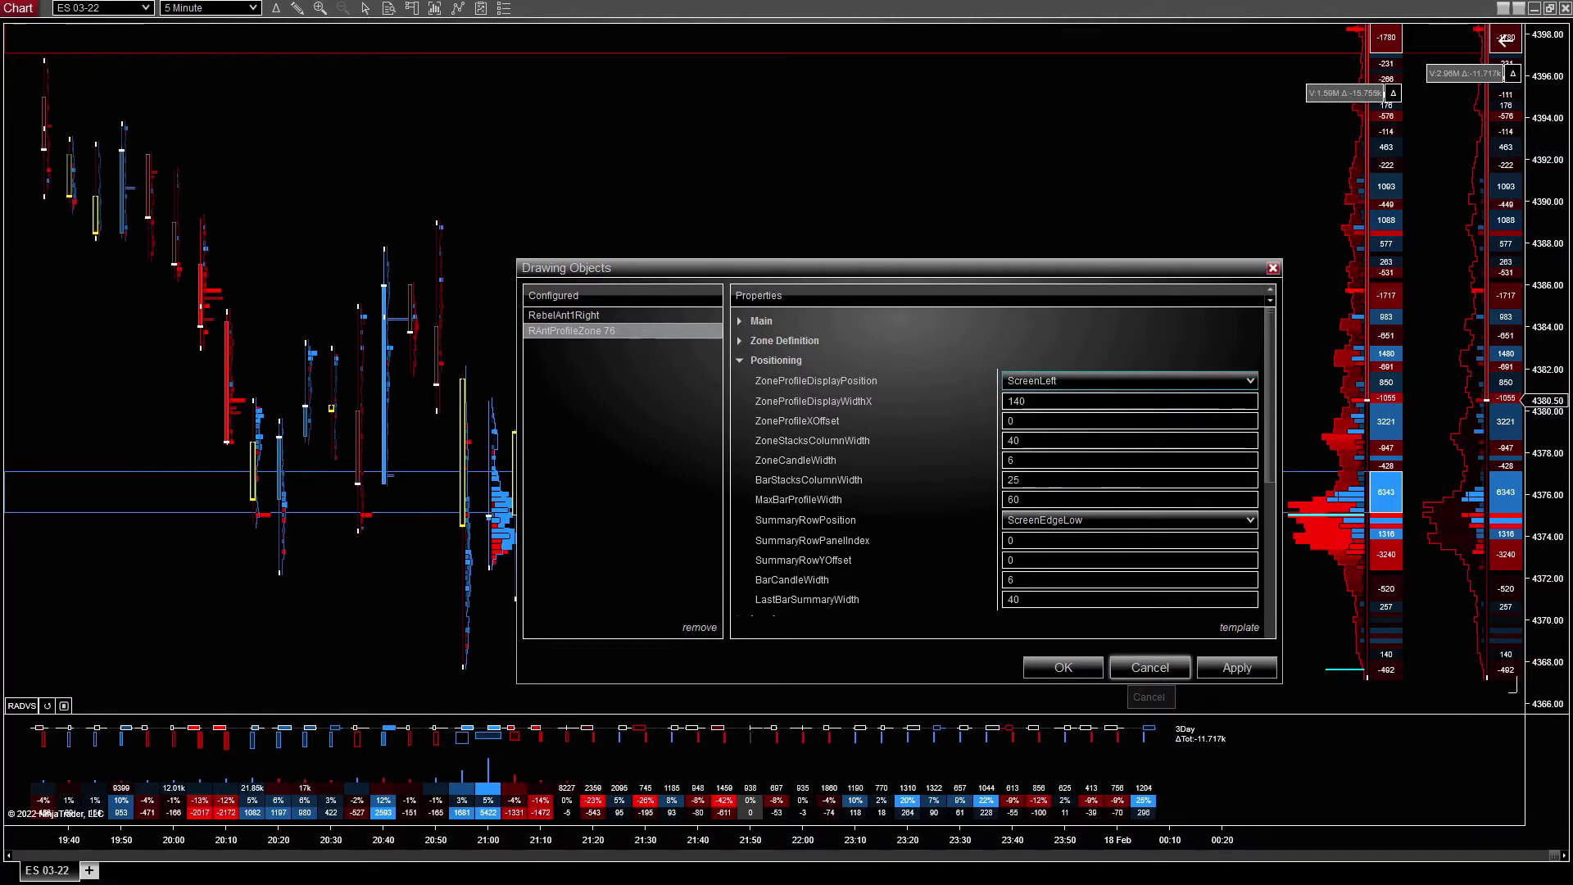
pyautogui.click(1231, 674)
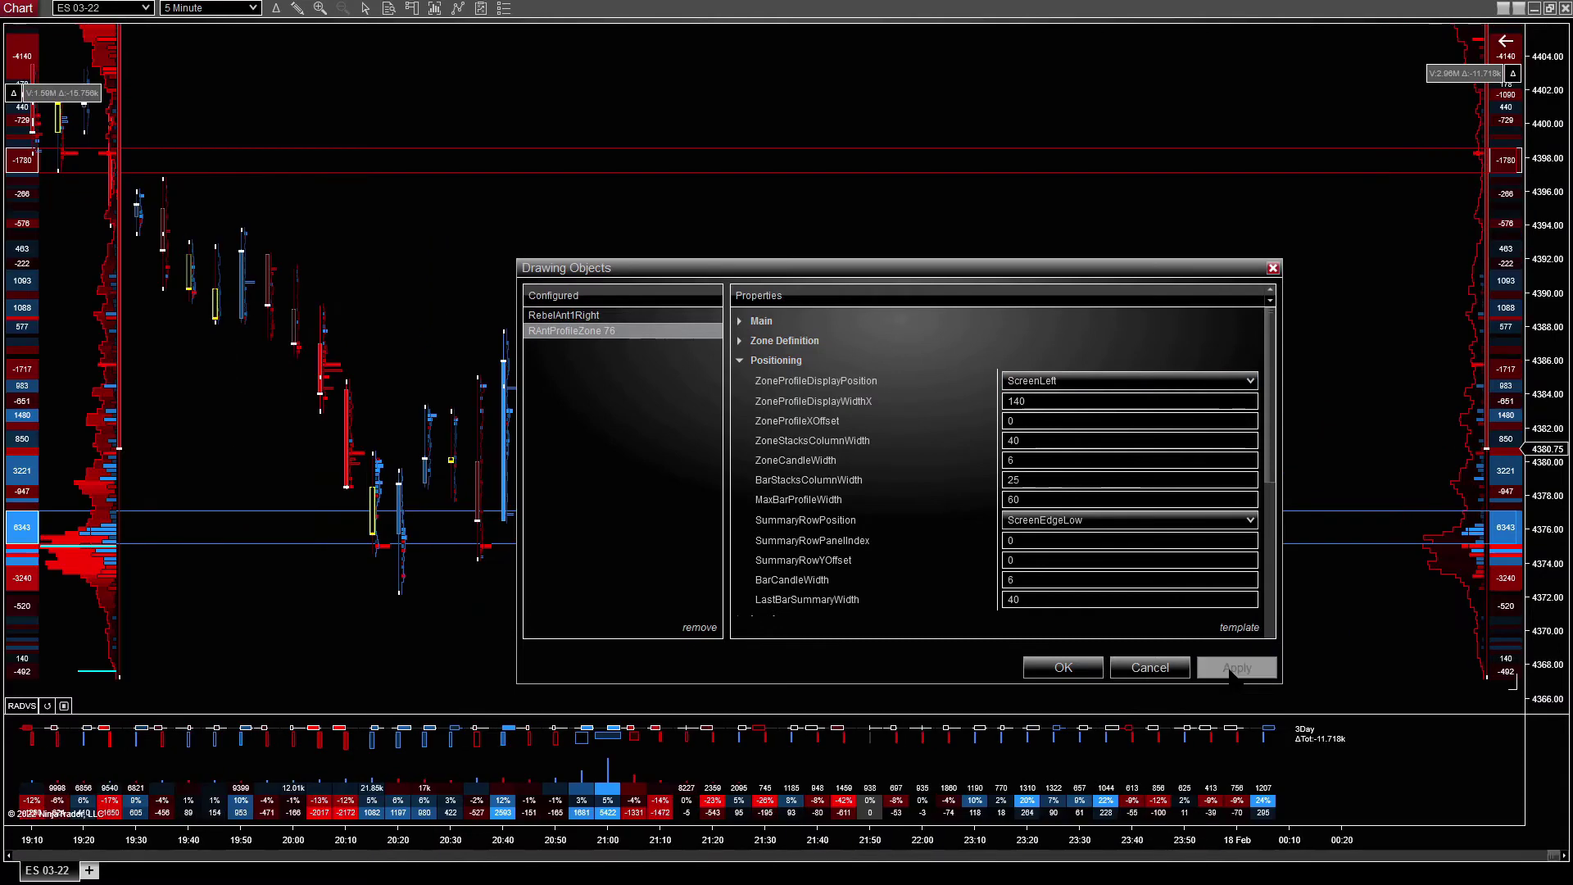
pyautogui.click(1063, 668)
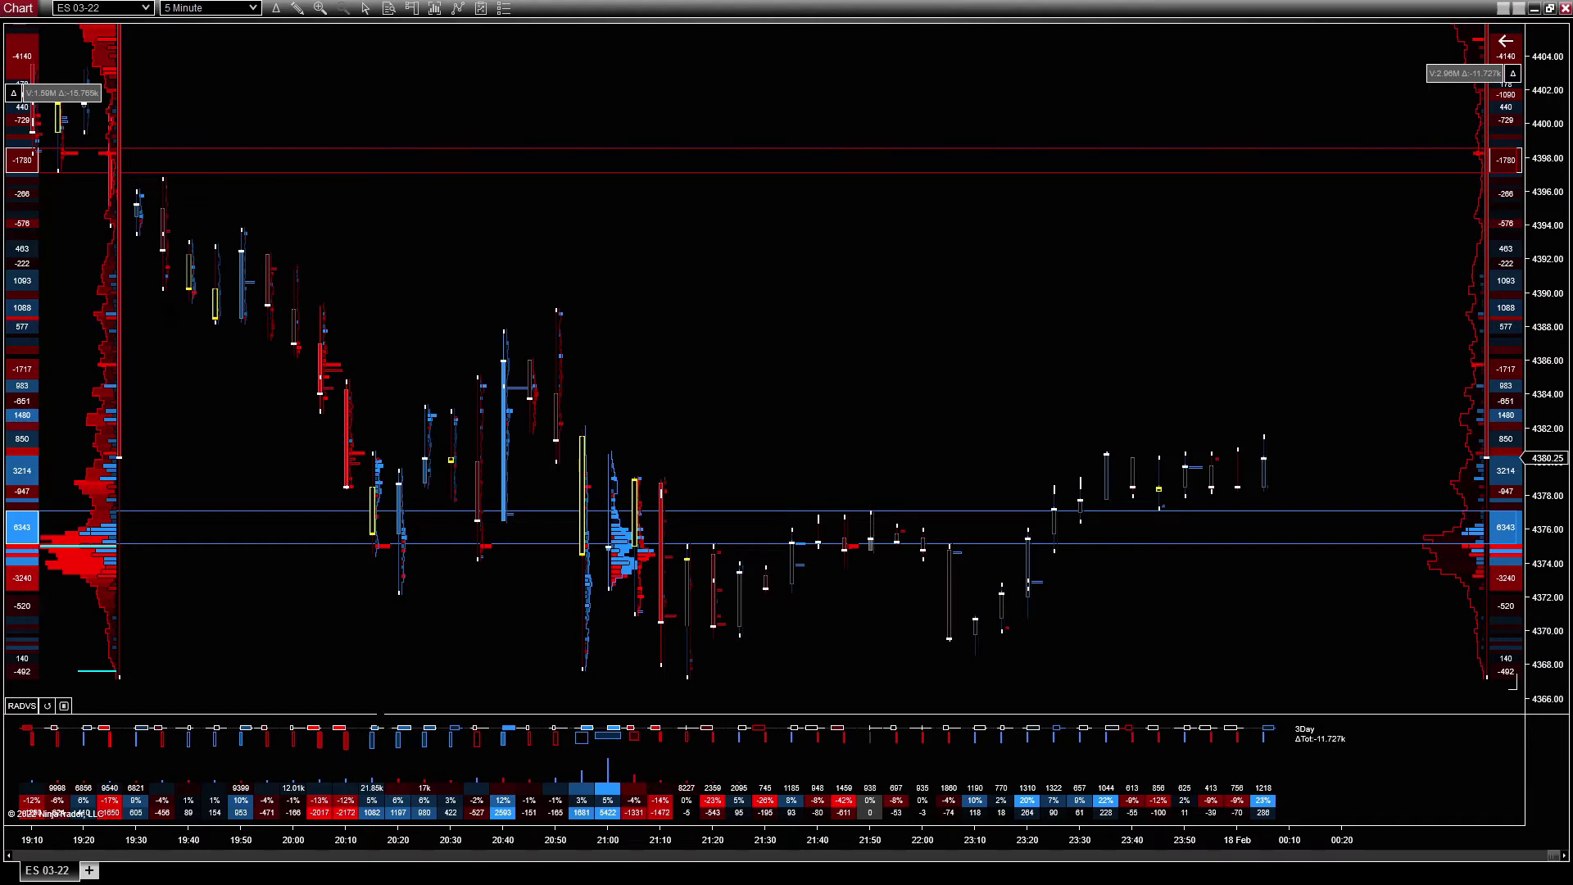
# Step: Expand the two-day zone's display options and slightly enlarge the price panel above the summary rows
pyautogui.moveTo(422, 714); pyautogui.dragTo(433, 548)
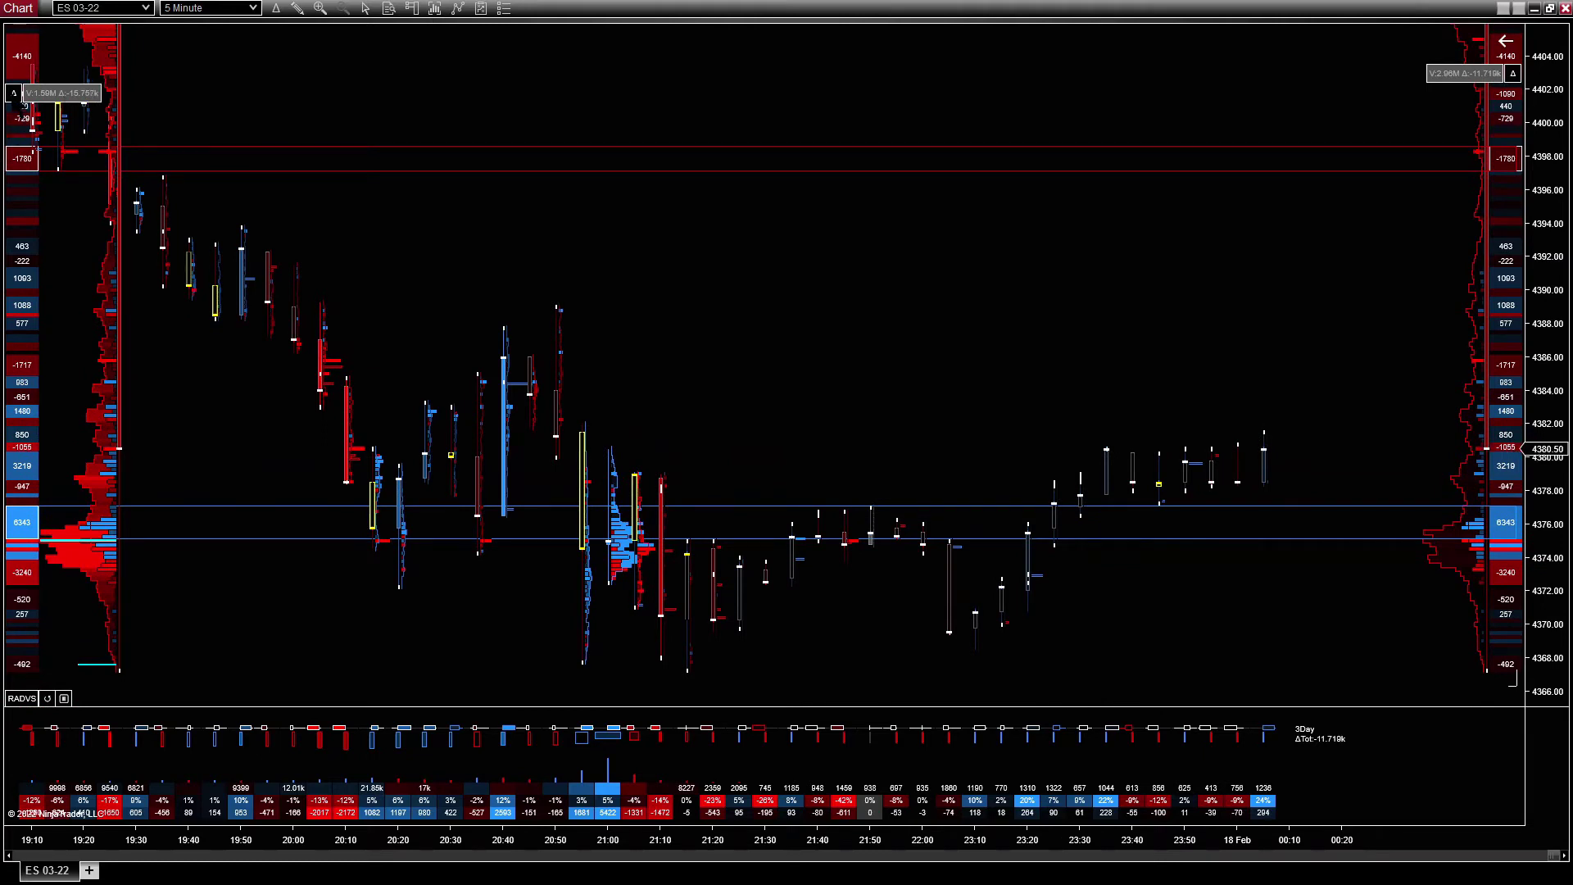
pyautogui.click(14, 94)
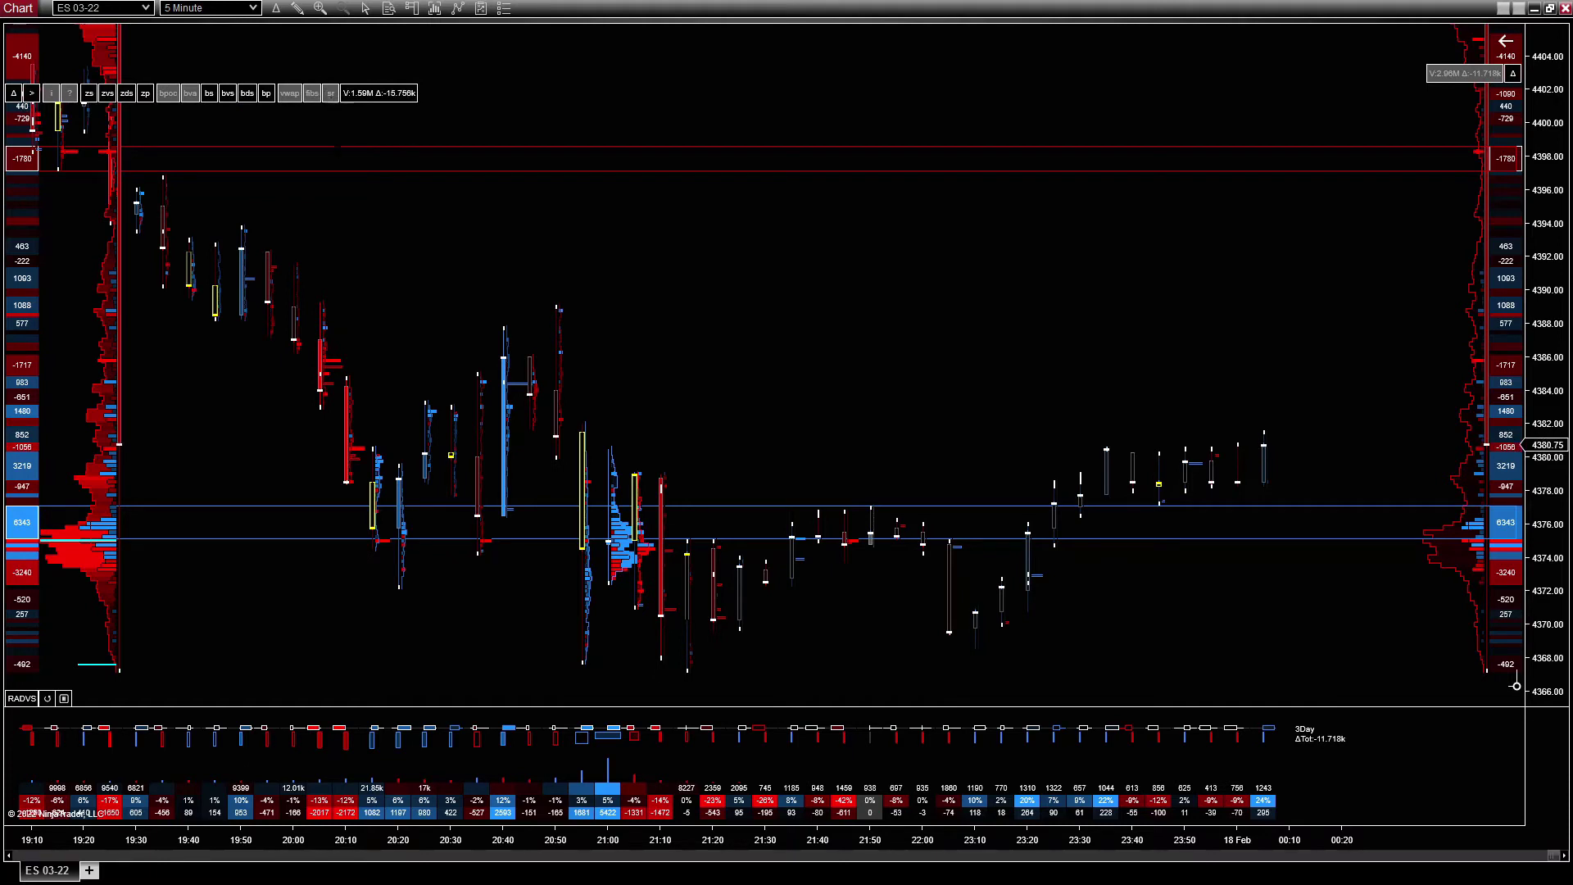
pyautogui.moveTo(482, 706)
pyautogui.mouseDown()
pyautogui.moveTo(478, 494)
pyautogui.moveTo(466, 720)
pyautogui.mouseUp()
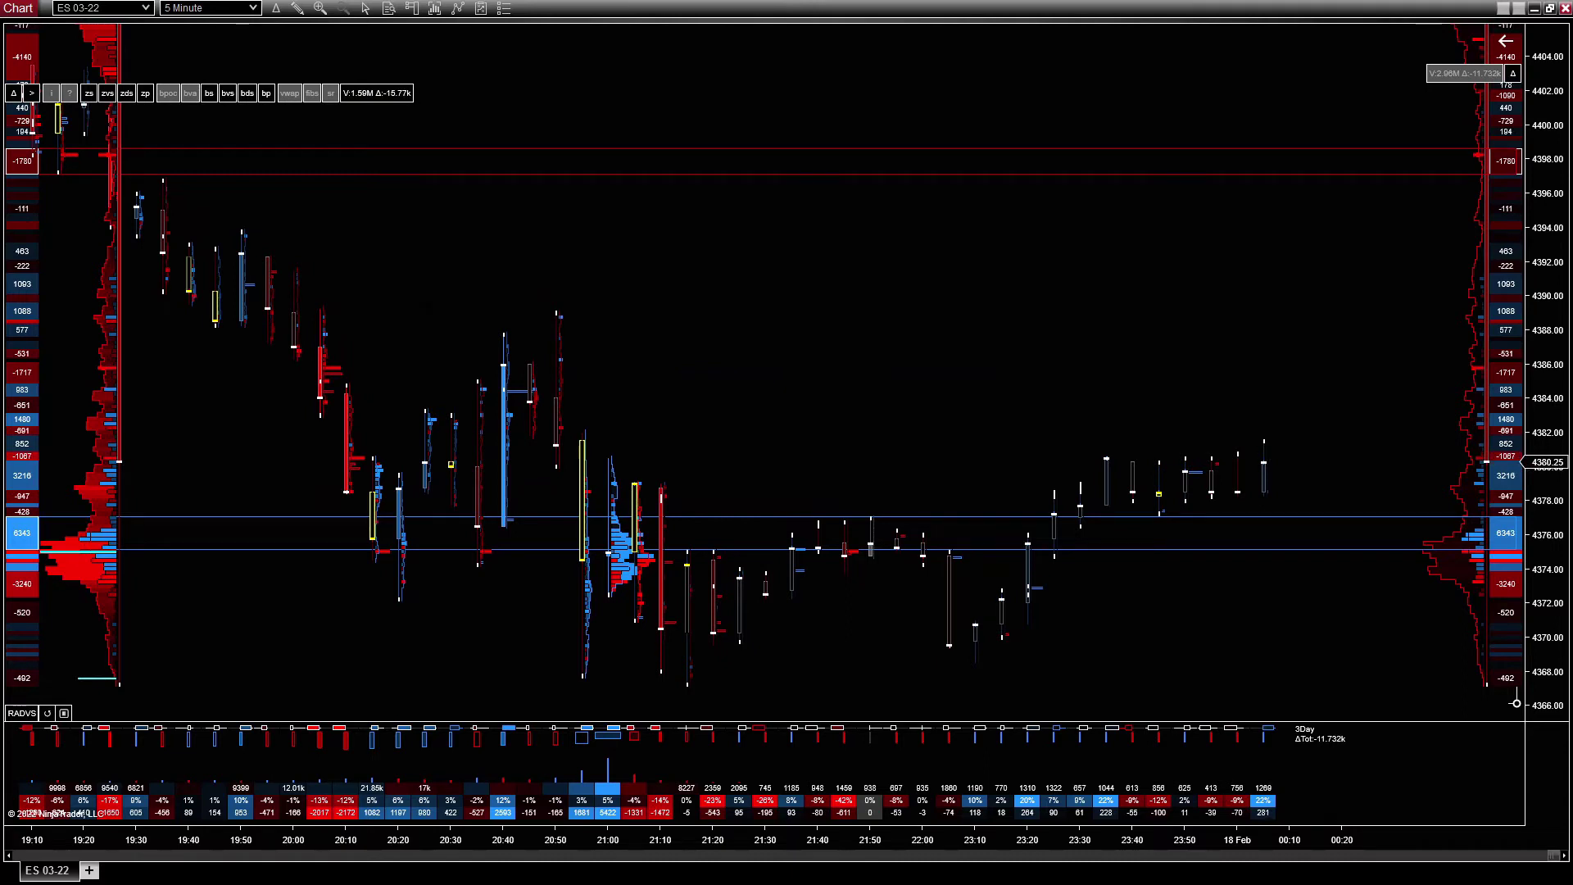
# Step: Toggle the two-day zone's bar profiles (bp) and bar stacks (bs), leaving both turned off
pyautogui.click(268, 90)
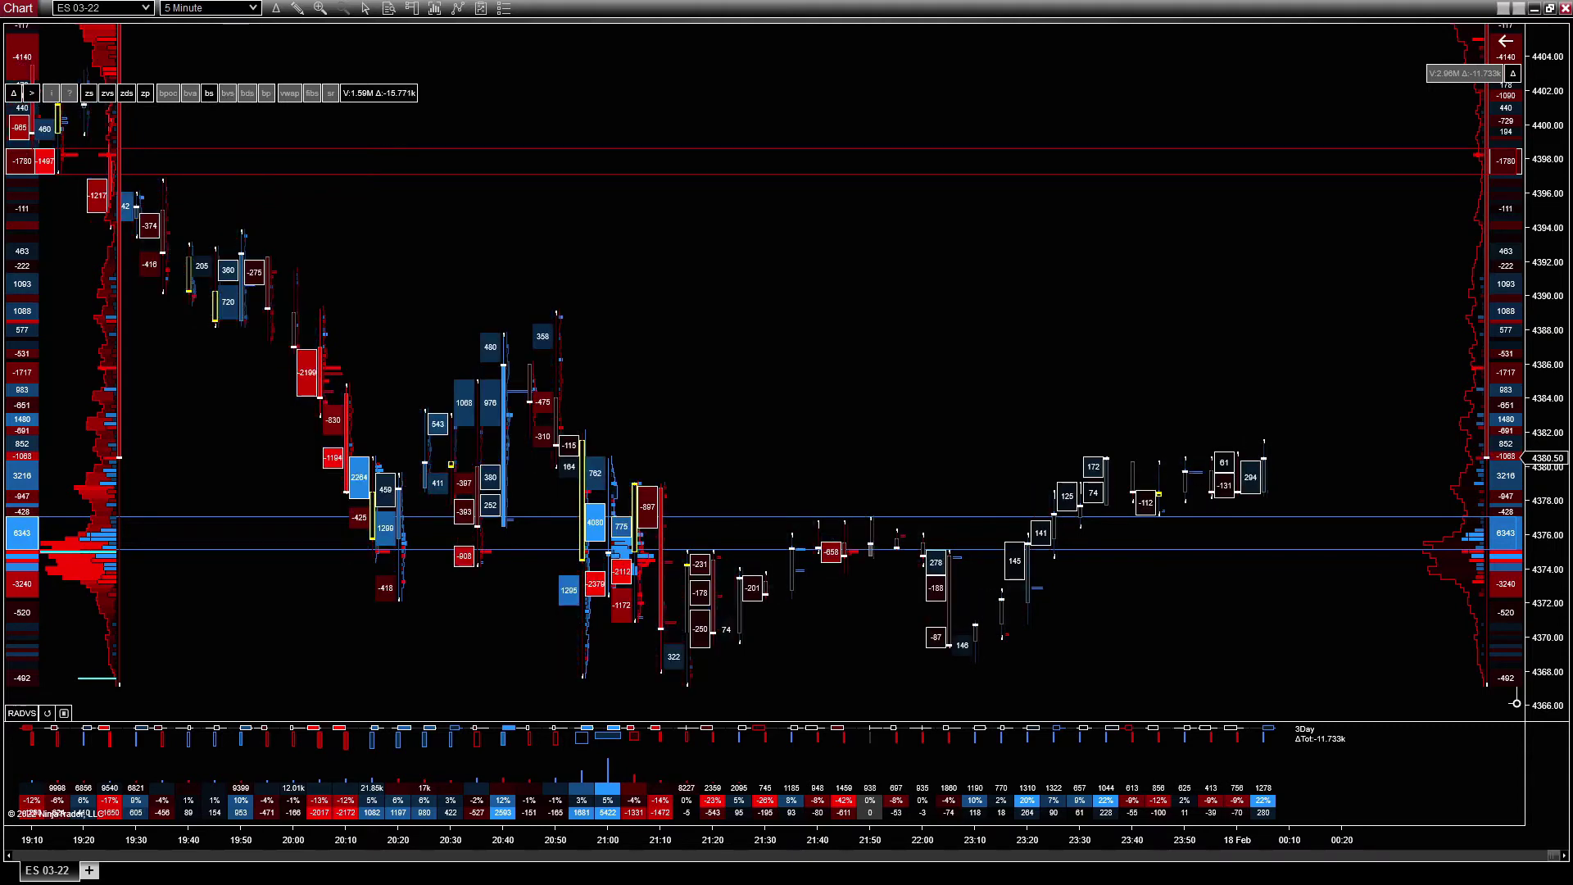
pyautogui.click(209, 94)
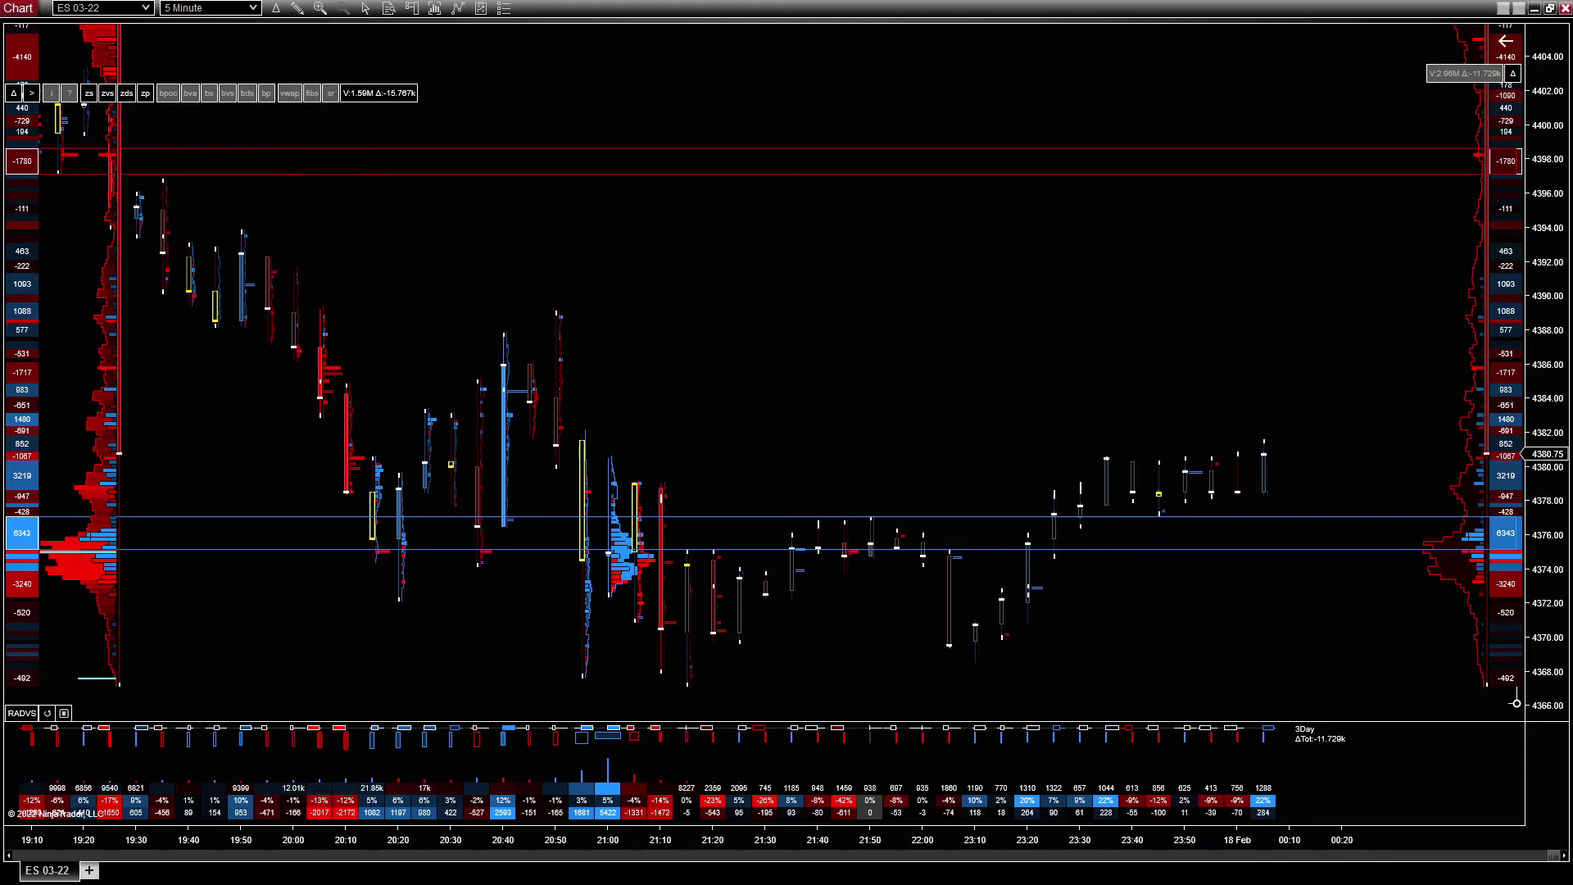
pyautogui.click(267, 95)
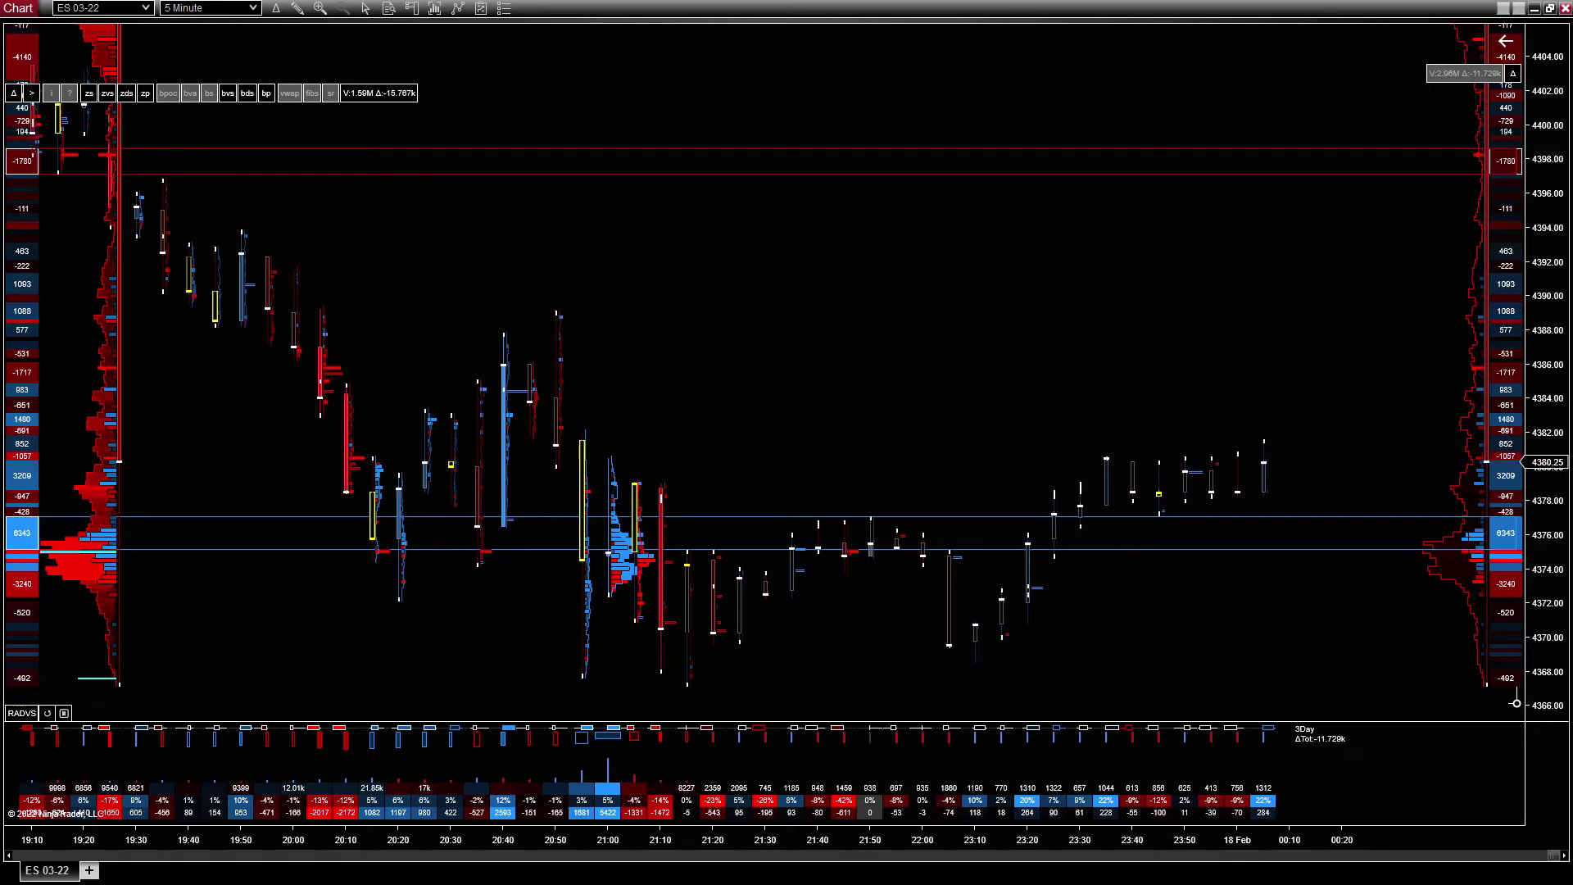
pyautogui.click(267, 95)
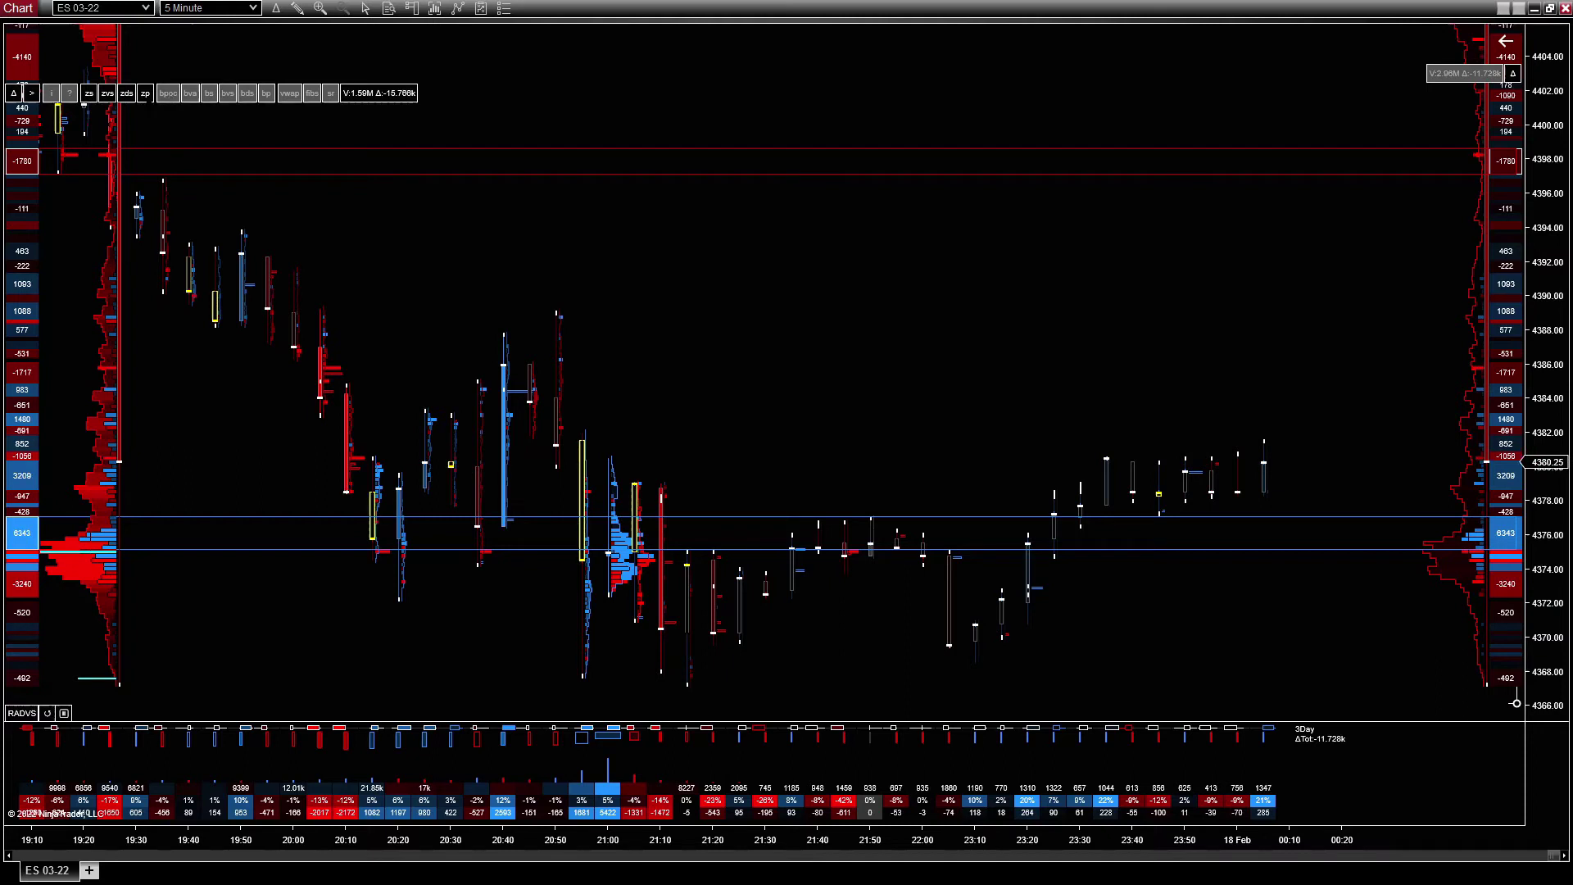
# Step: Toggle the two-day zone's profile (zp) off and on, and cycle through its zone stacks (zs) display modes
pyautogui.click(146, 93)
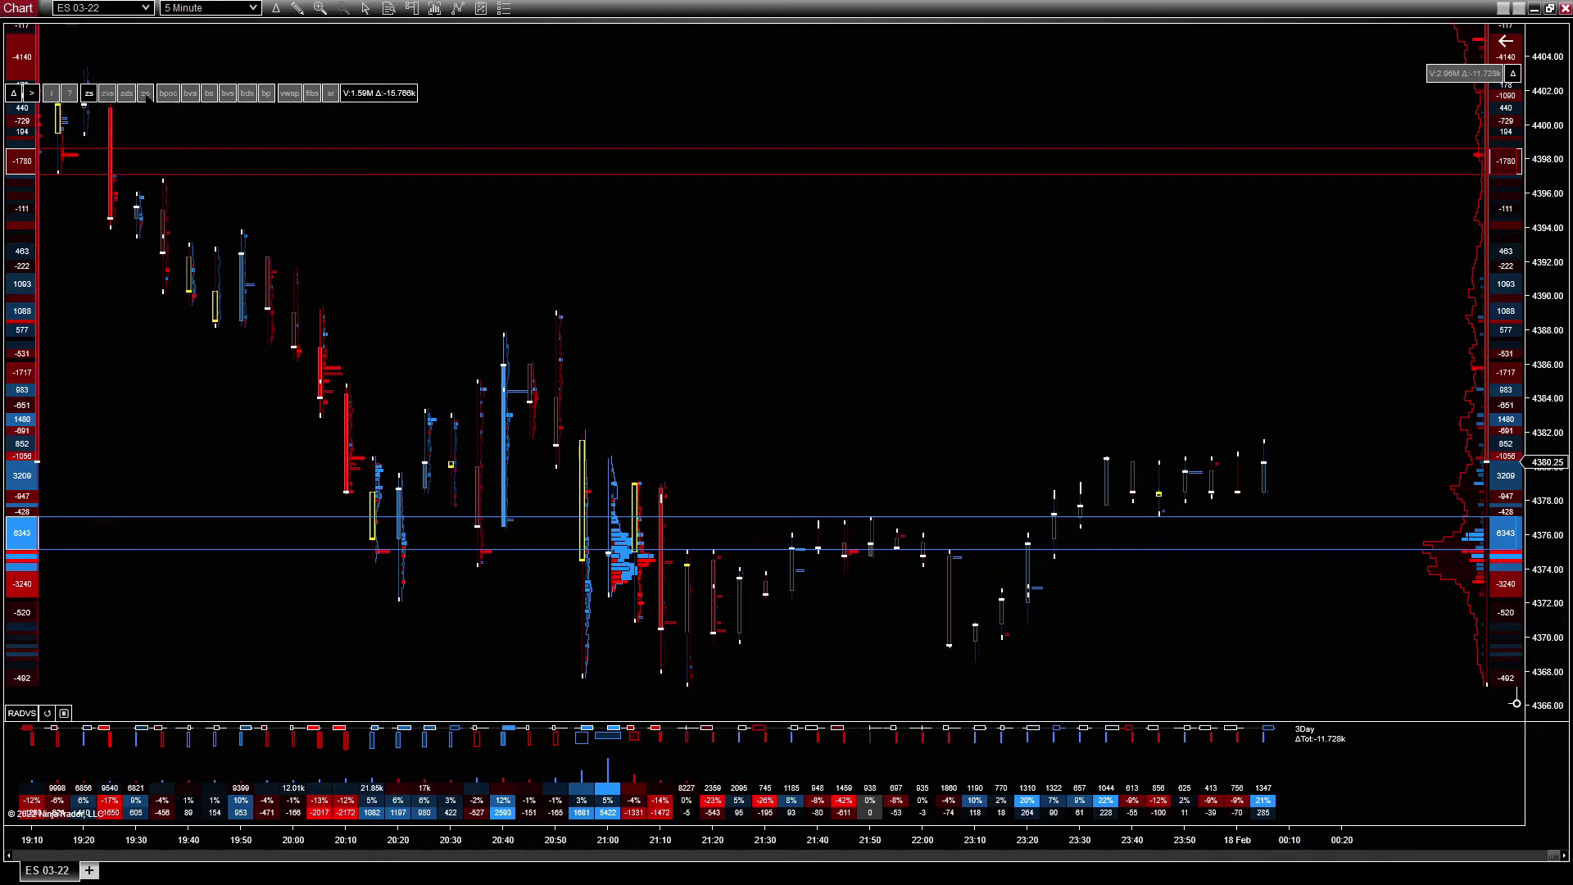
pyautogui.click(146, 94)
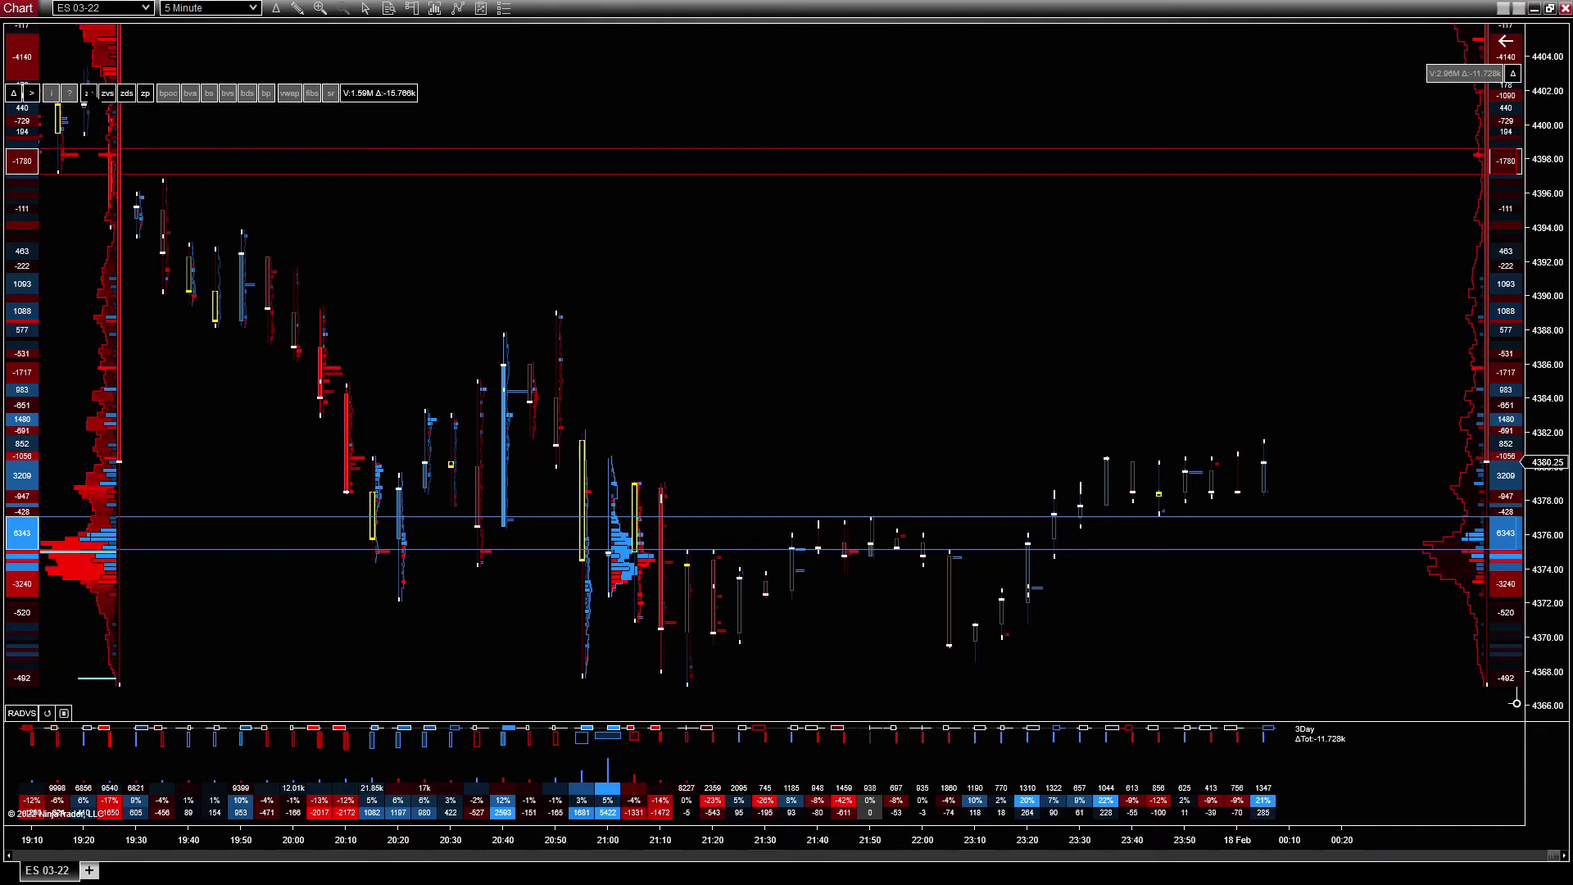
pyautogui.click(92, 93)
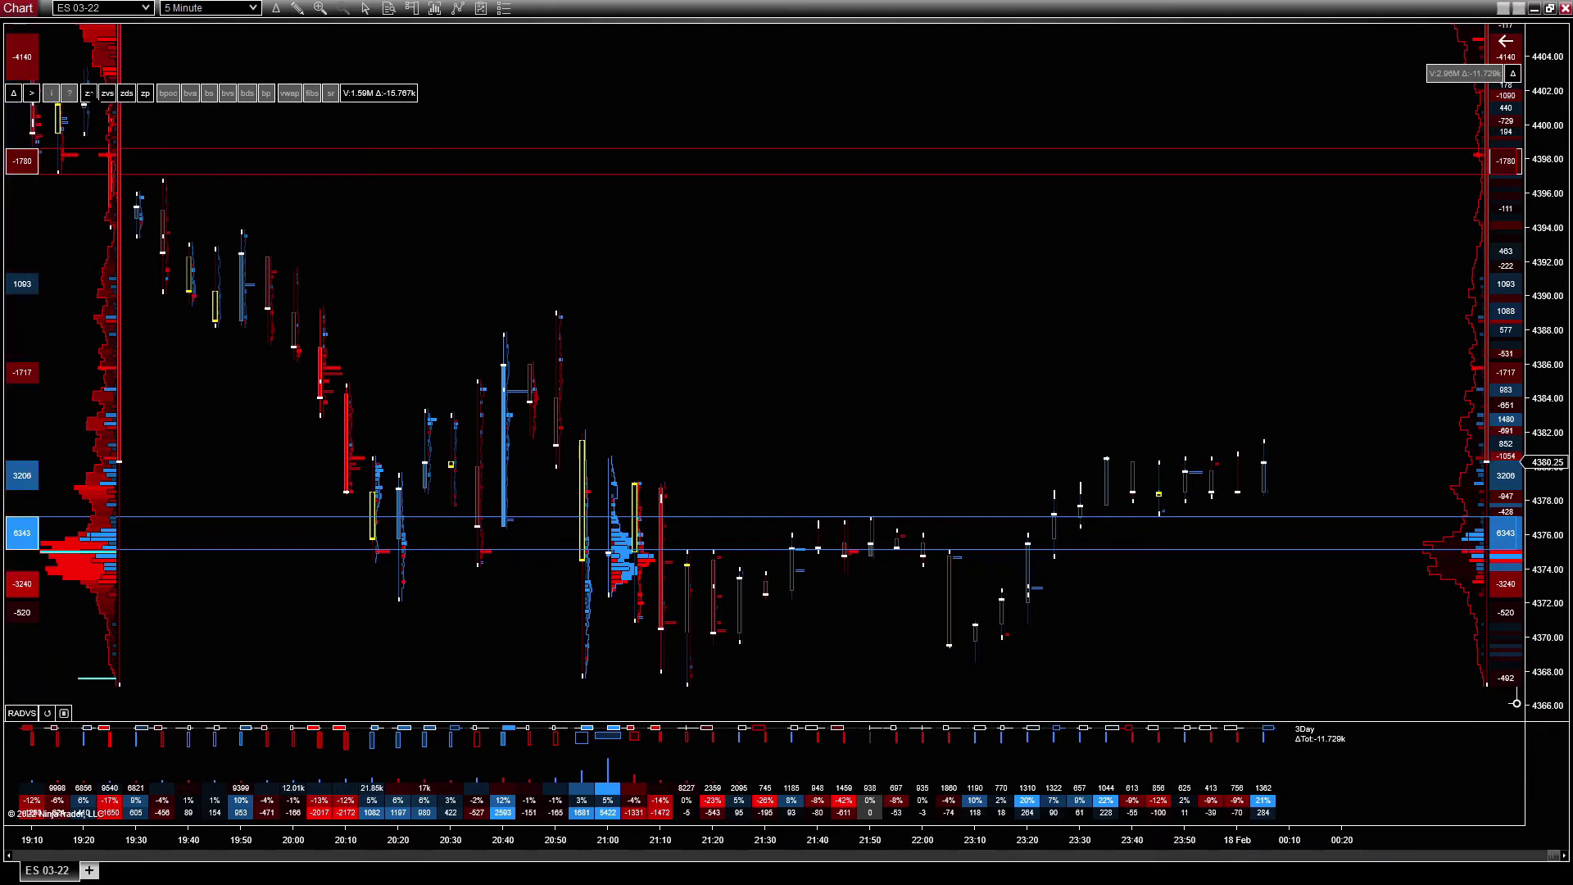
pyautogui.click(89, 92)
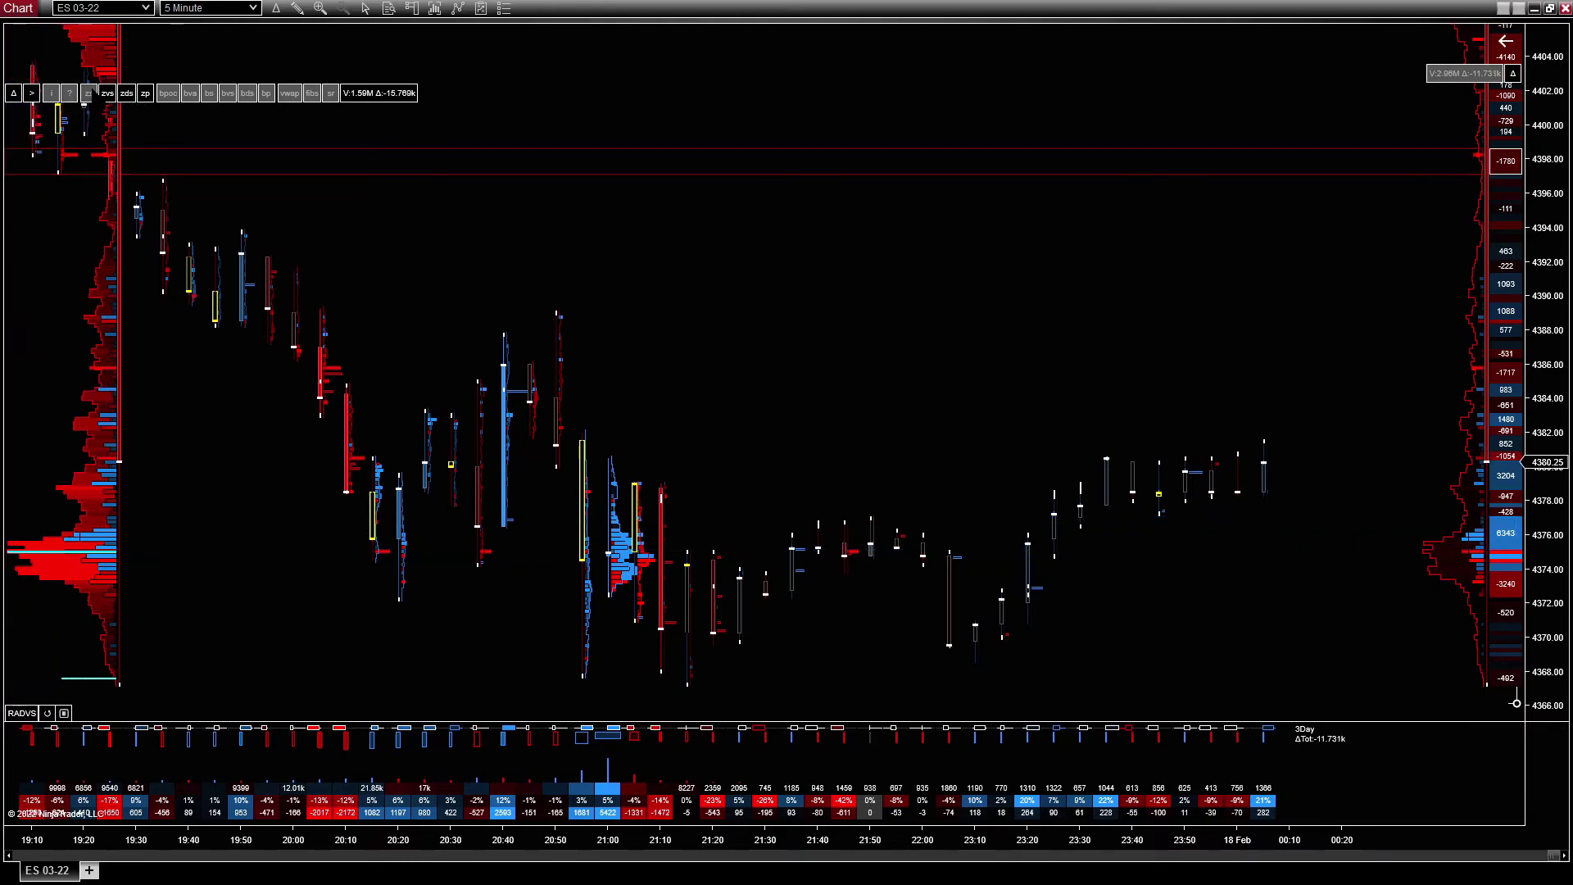
pyautogui.click(89, 93)
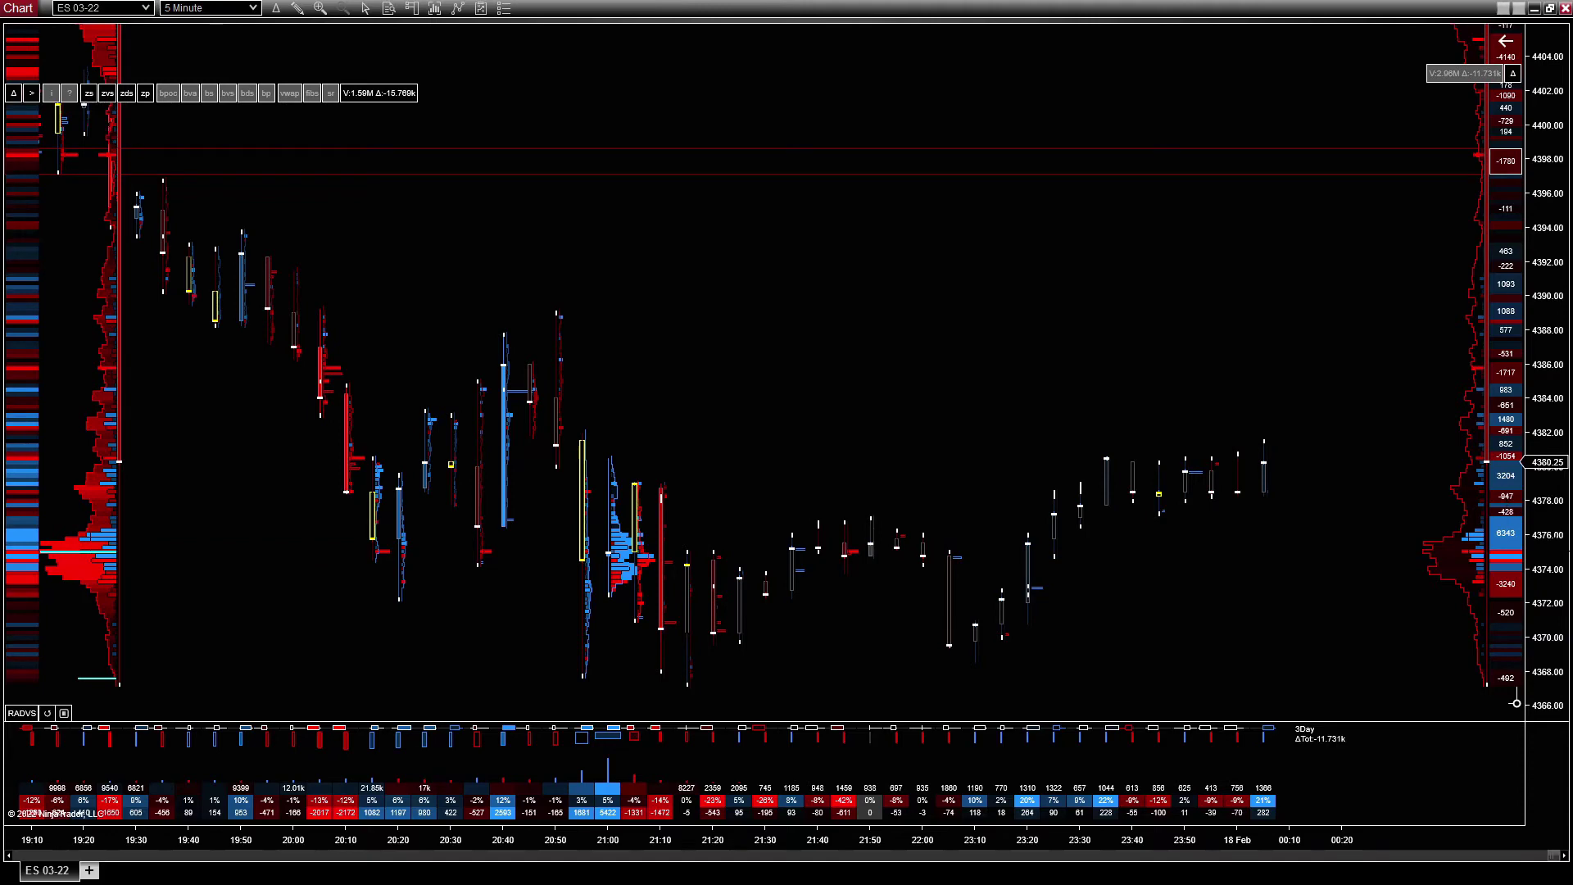
# Step: Slightly compress the price scale, cycle the two-day zone's zvs display modes and collapse its display options
pyautogui.moveTo(1547, 524)
pyautogui.mouseDown()
pyautogui.moveTo(1546, 344)
pyautogui.moveTo(1547, 531)
pyautogui.mouseUp()
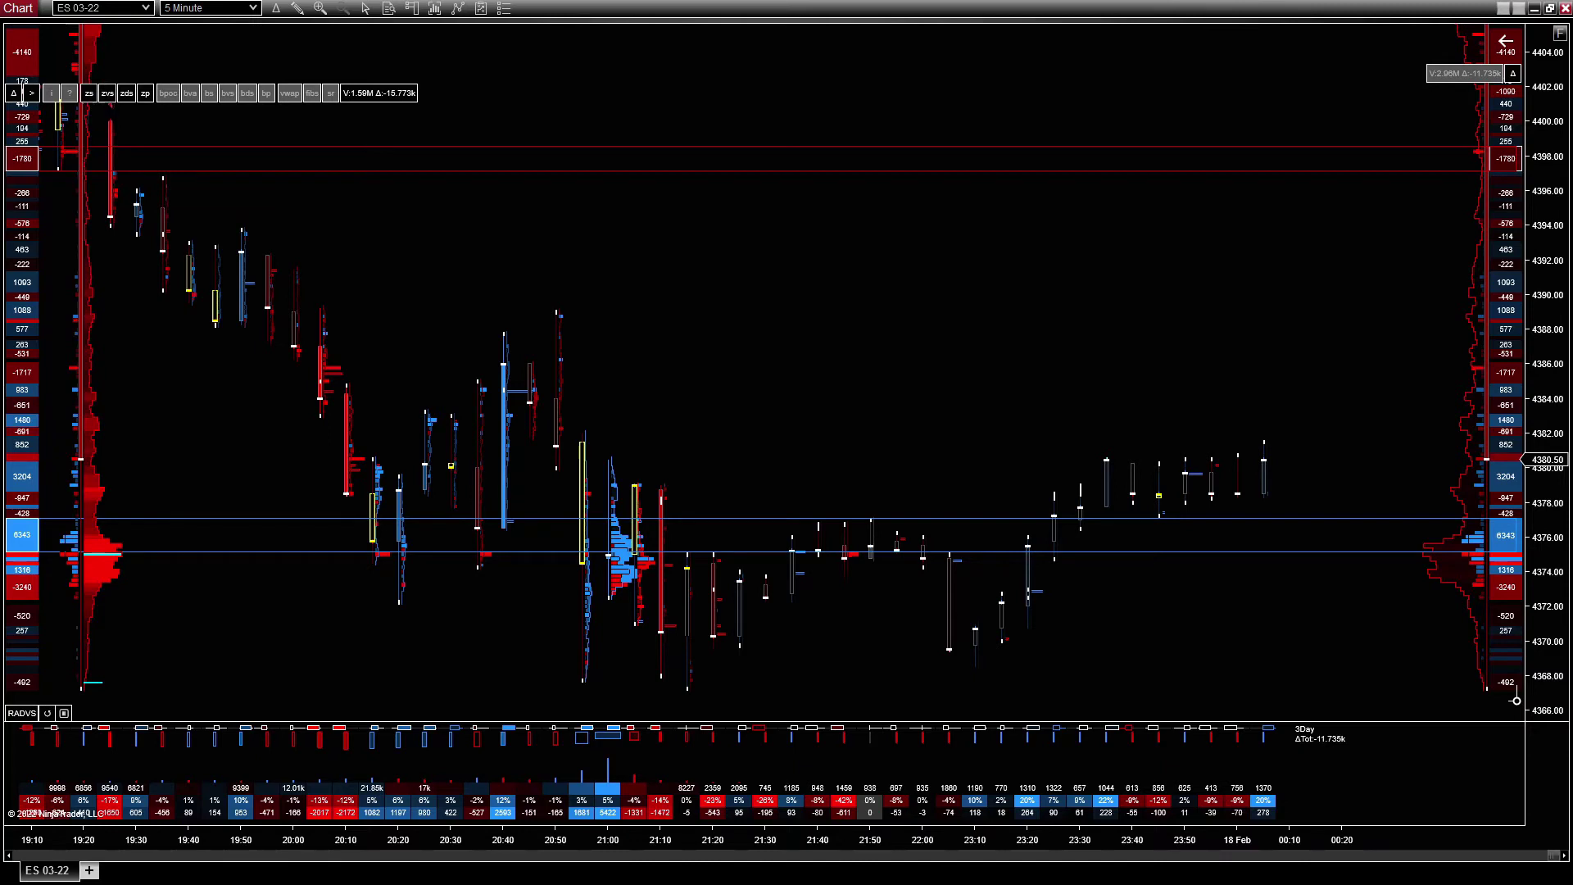
pyautogui.click(107, 94)
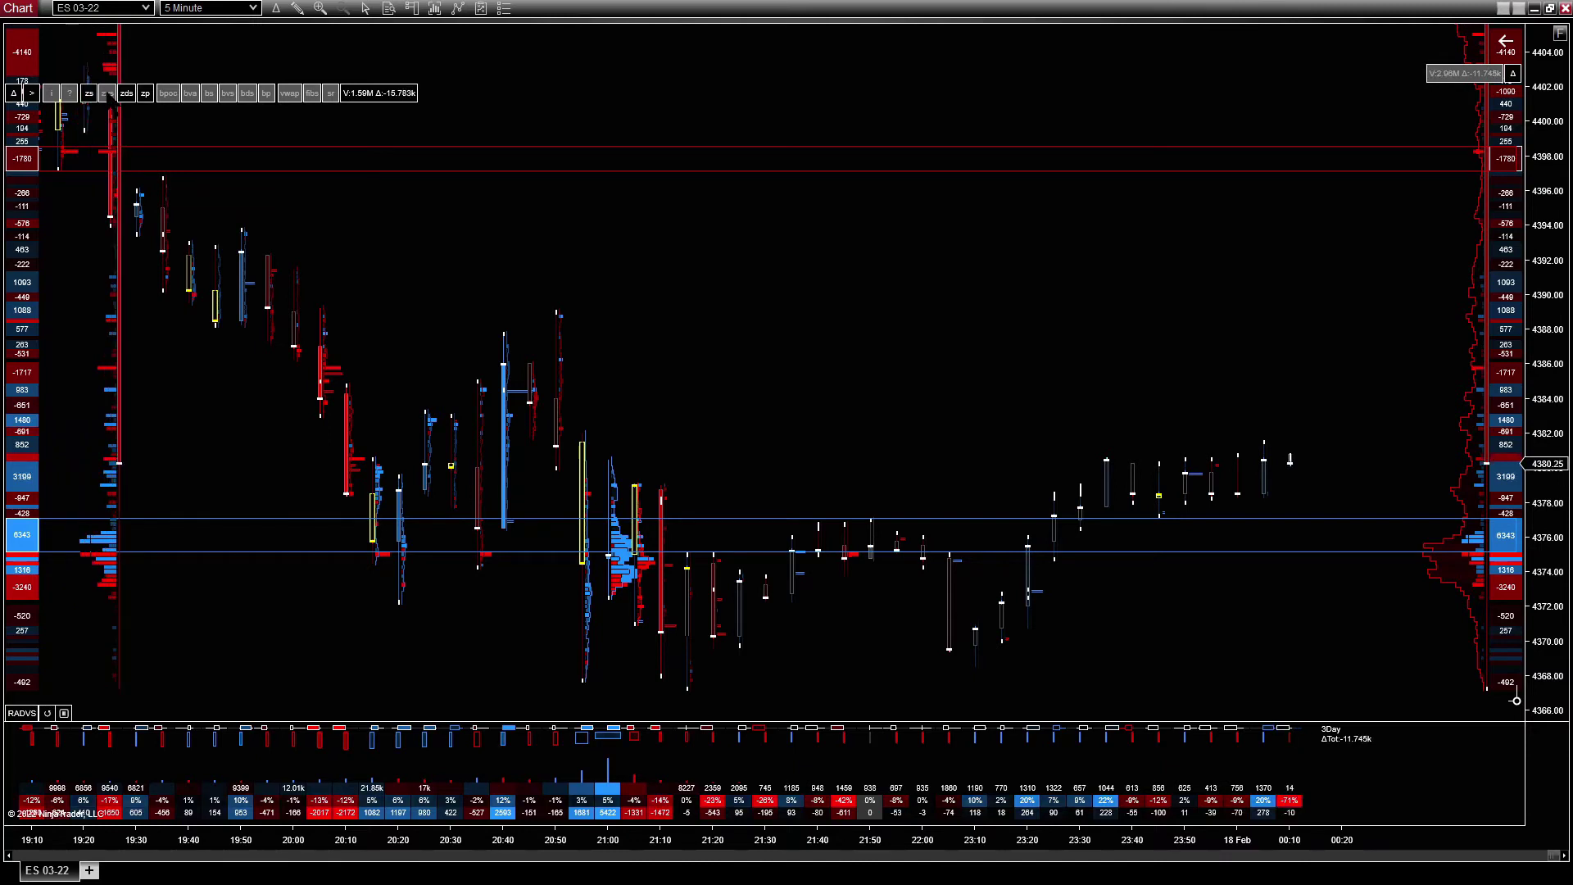
pyautogui.click(107, 94)
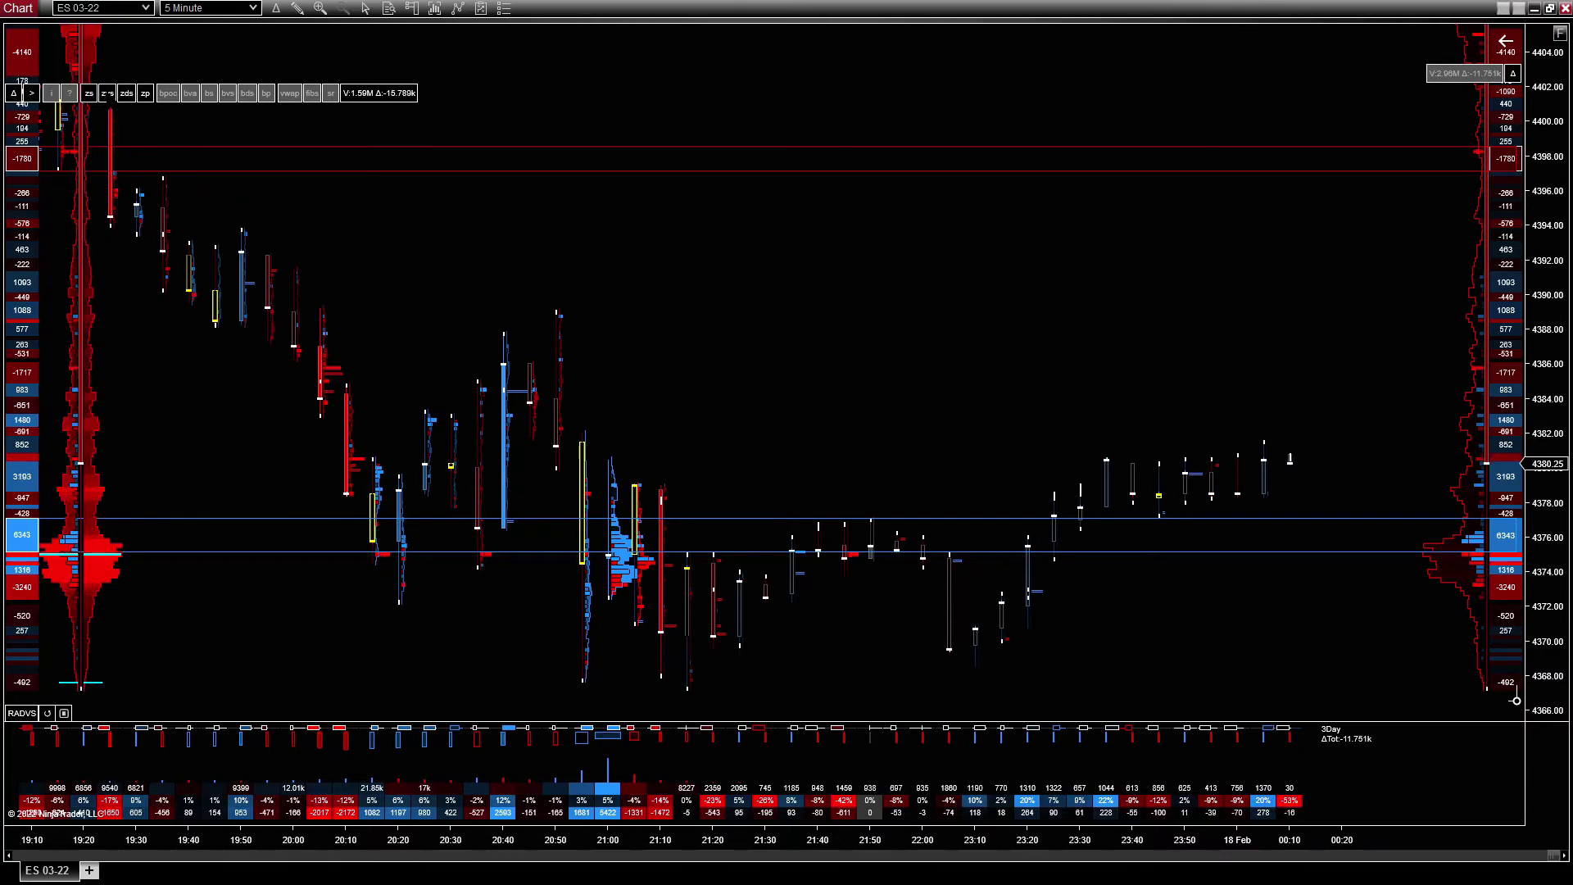
pyautogui.click(107, 92)
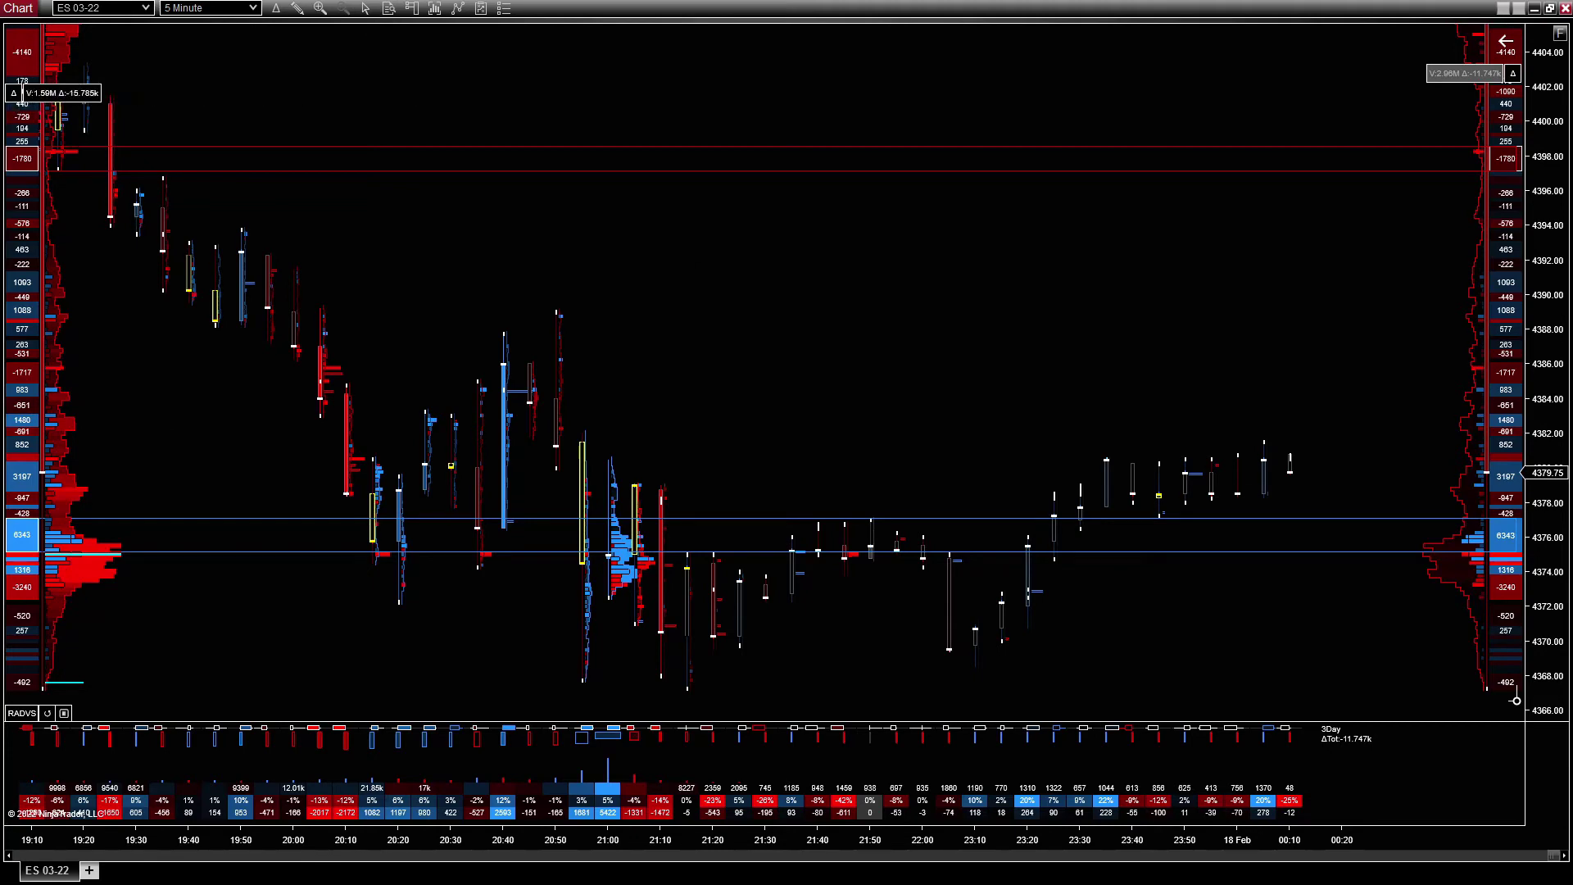
pyautogui.scroll(10, 1515, 700)
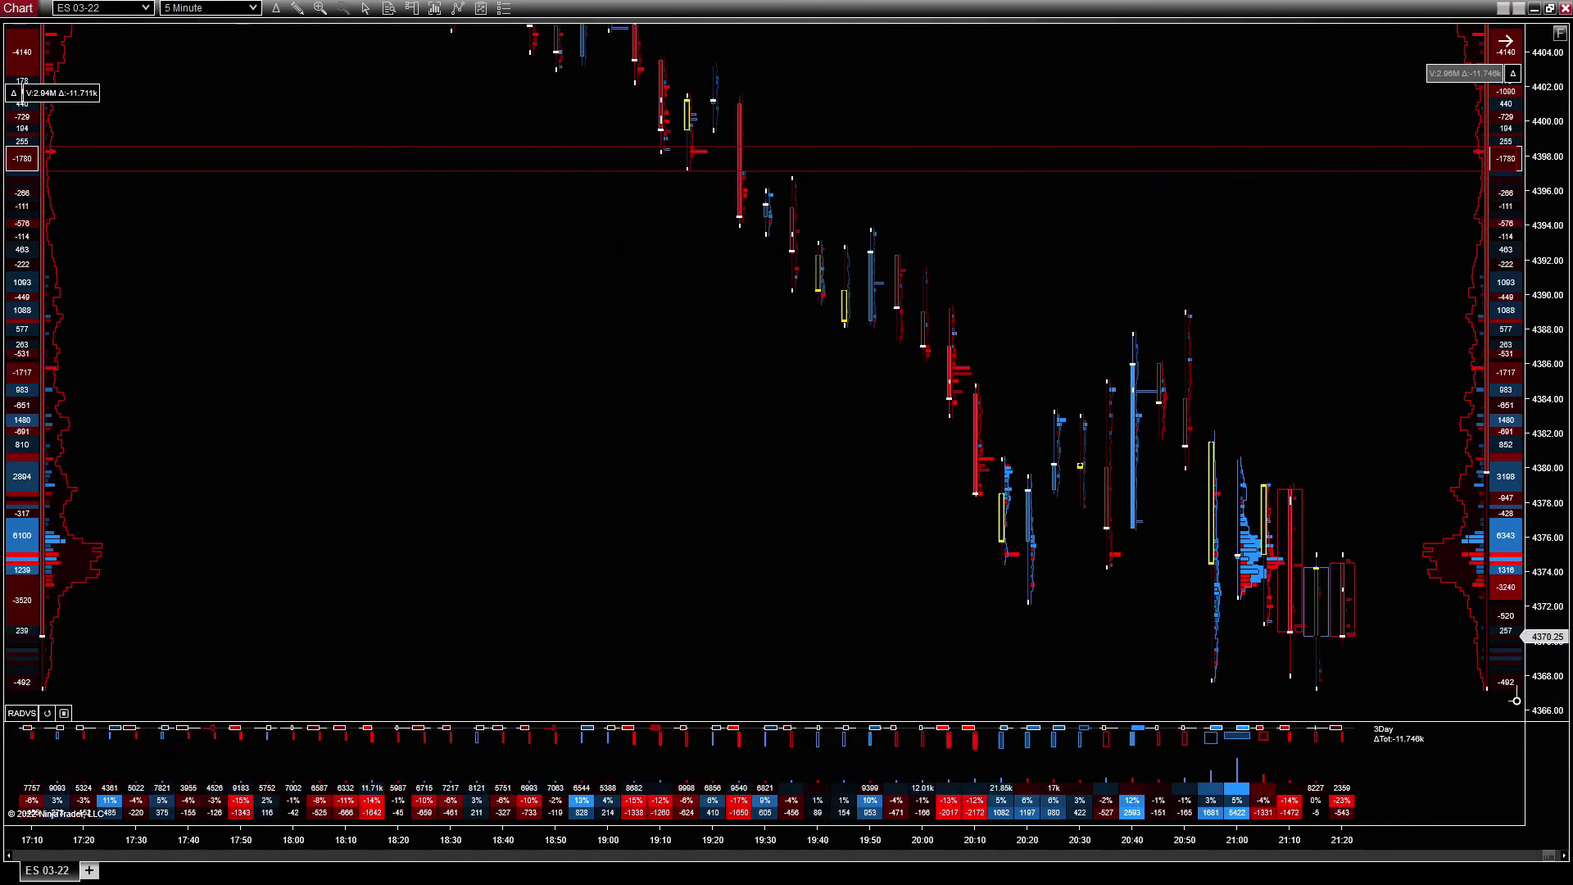
pyautogui.scroll(-7, 1515, 701)
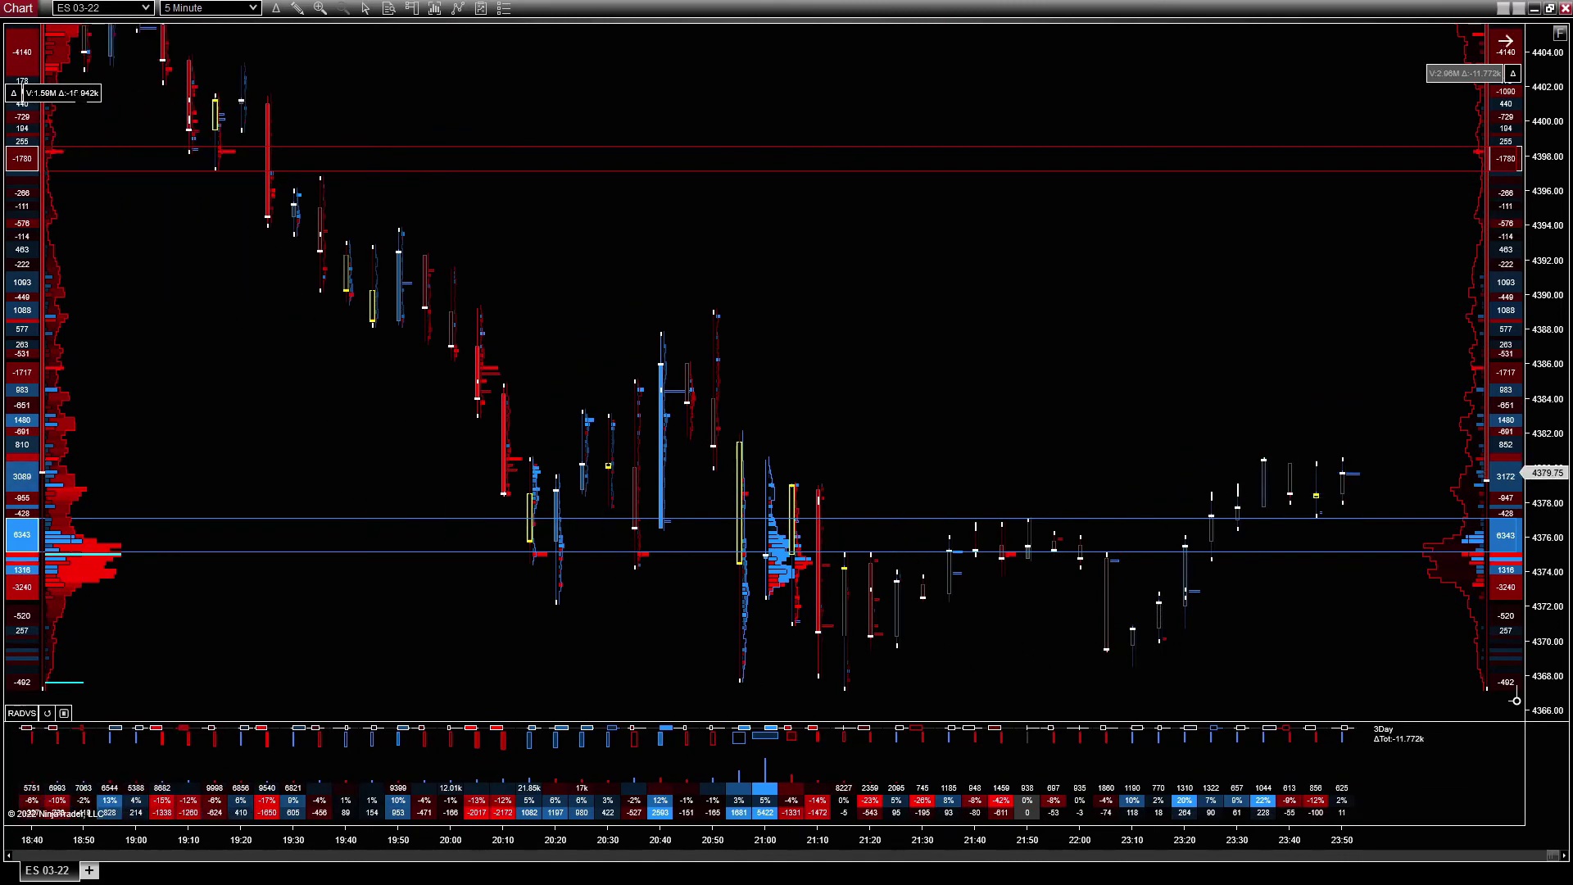
# Step: Save the two-day zone's settings as a drawing template named RebelAnt1Left and accept the drawing object settings
pyautogui.hotkey('ctrl', 'b')
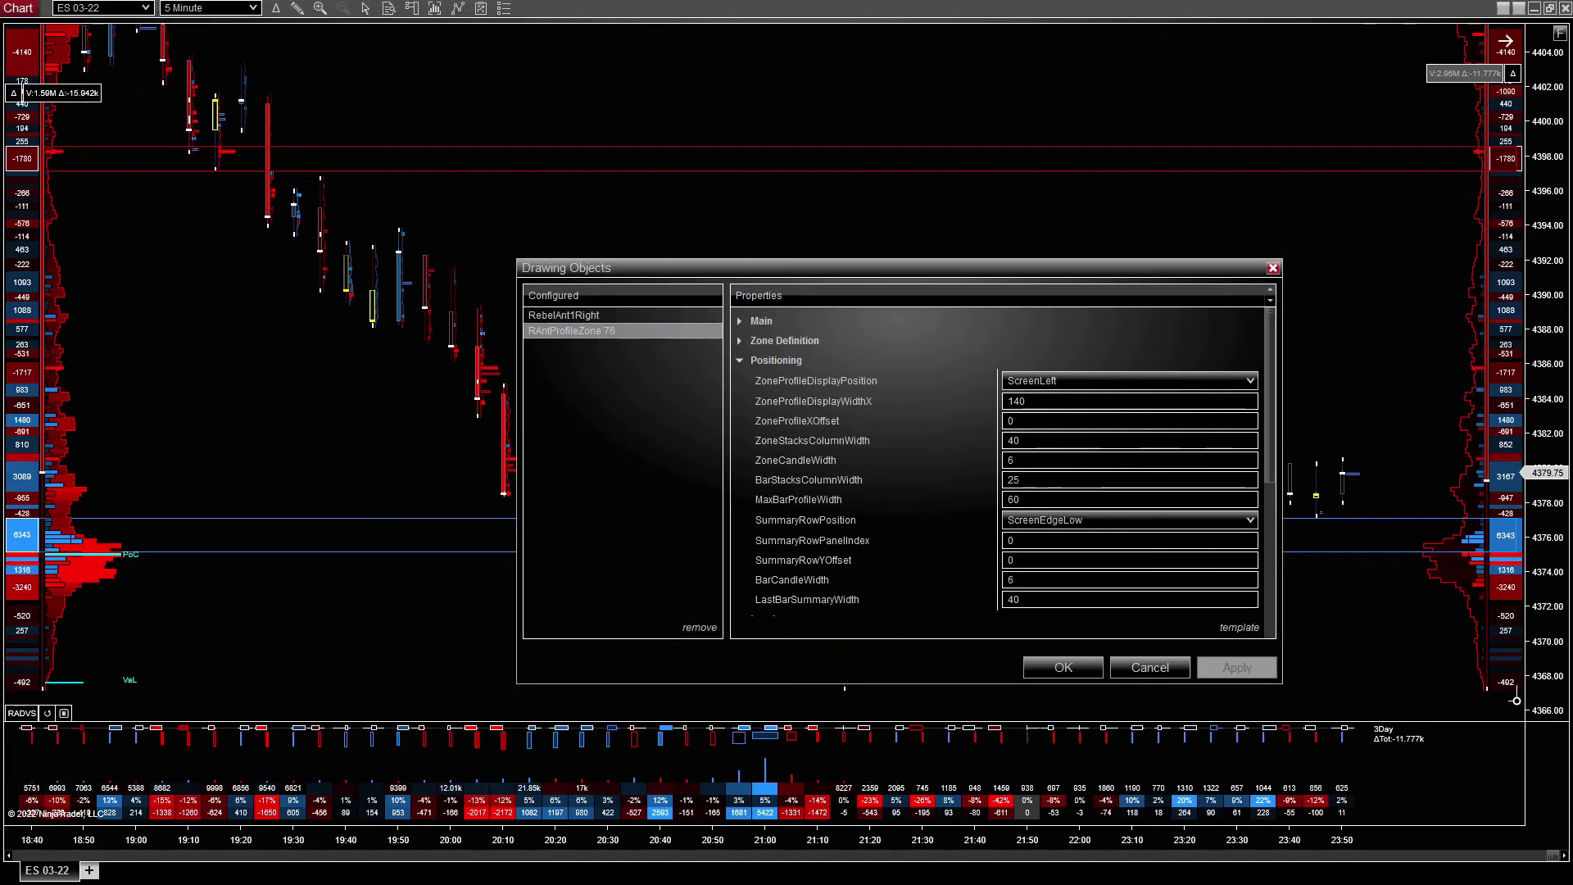
pyautogui.click(1239, 628)
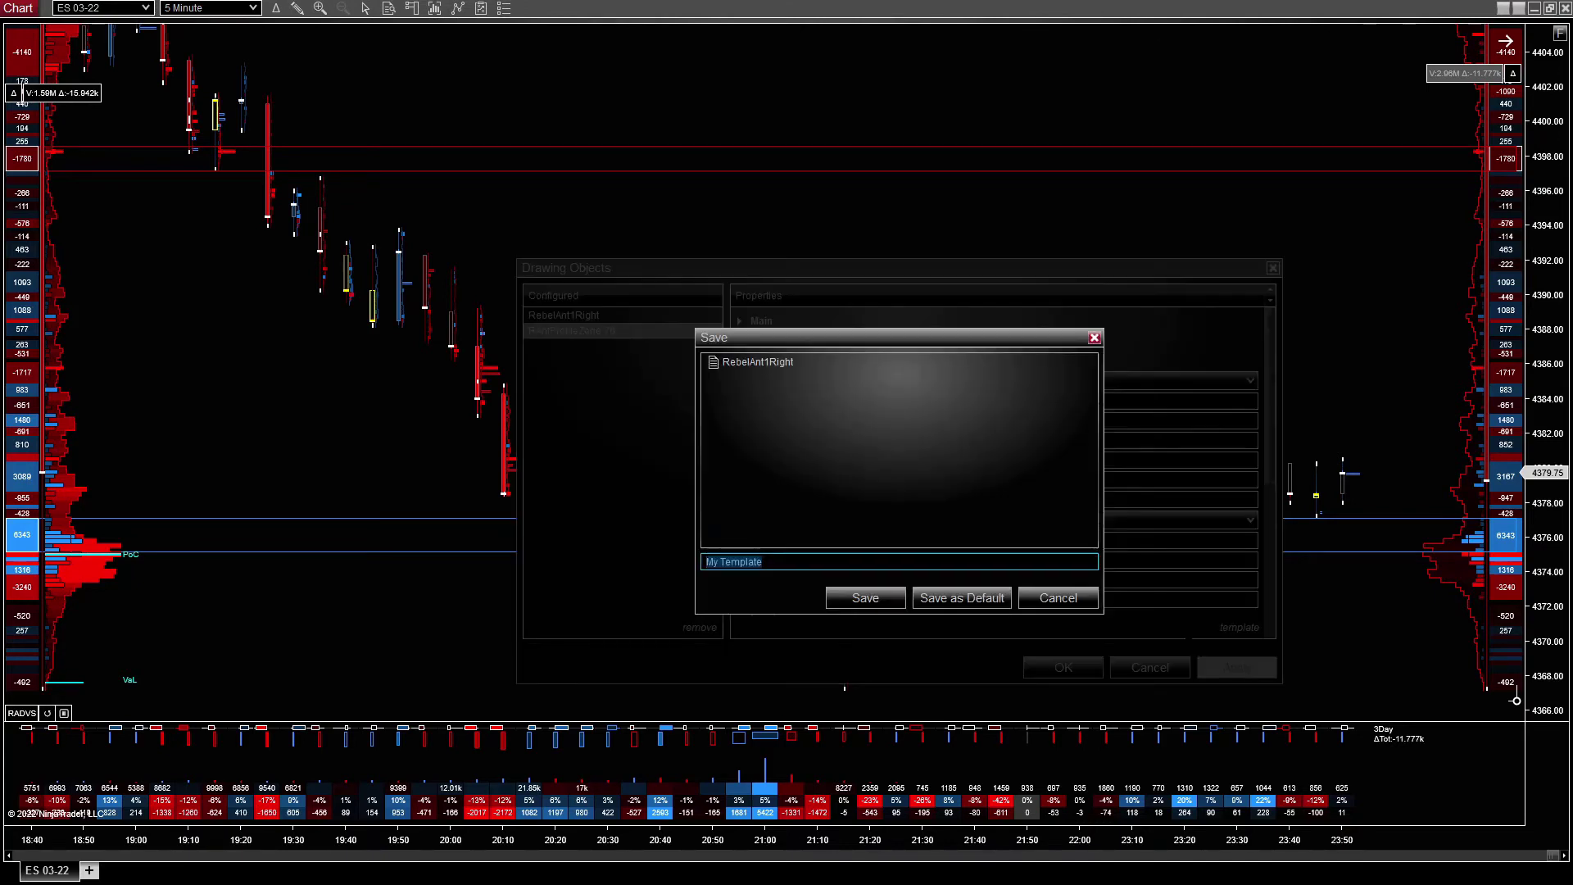
pyautogui.click(783, 365)
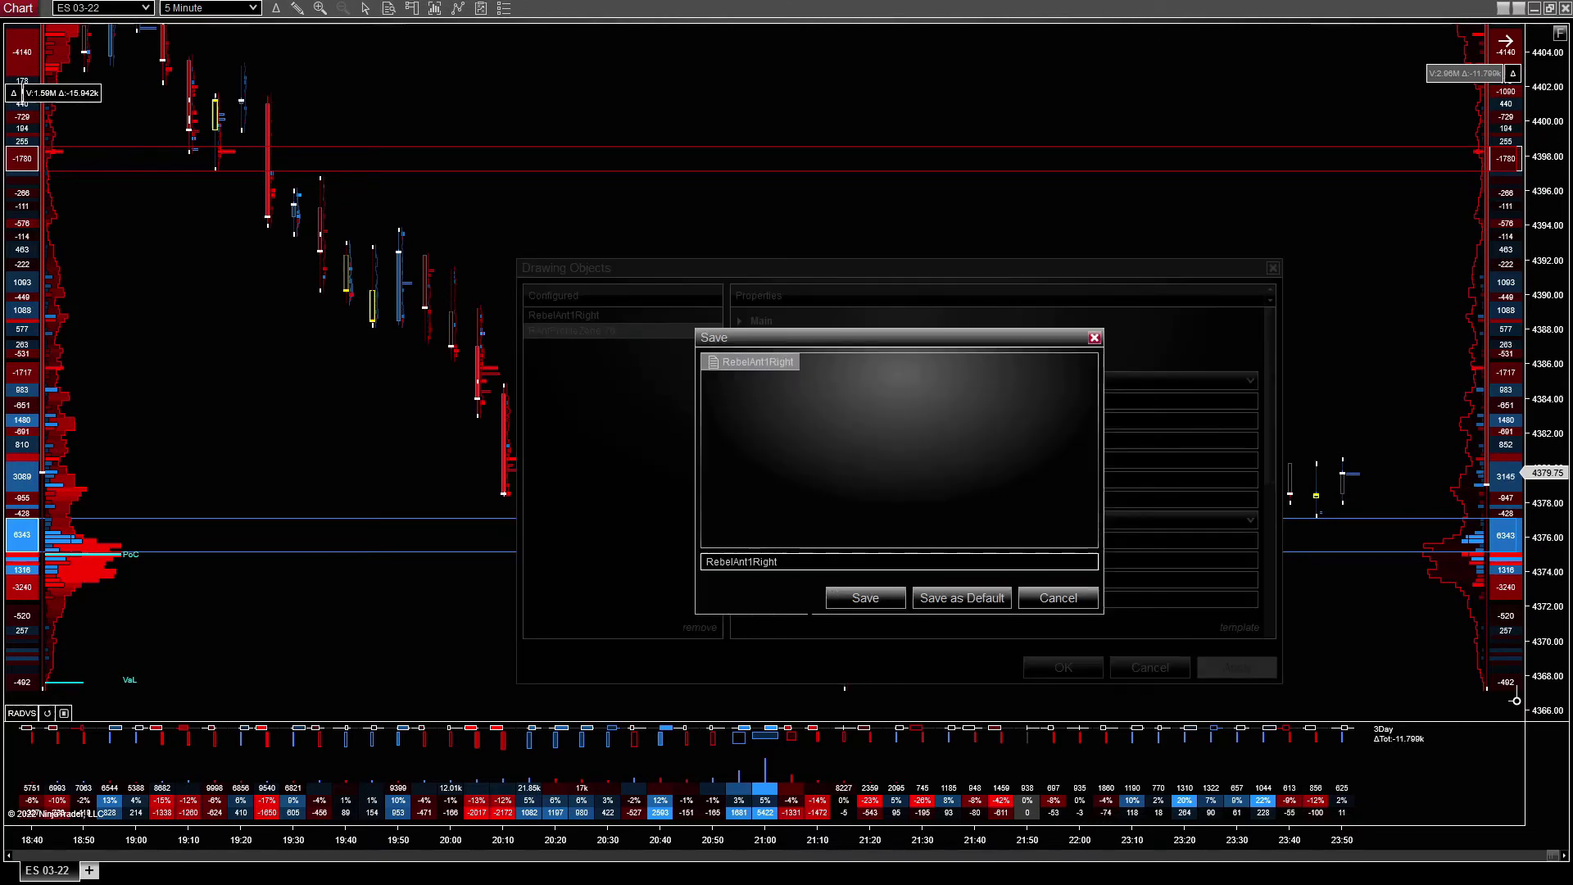
pyautogui.press('BackSpace')
pyautogui.press('BackSpace')
pyautogui.press('BackSpace')
pyautogui.press('BackSpace')
pyautogui.press('BackSpace')
pyautogui.write('Left')
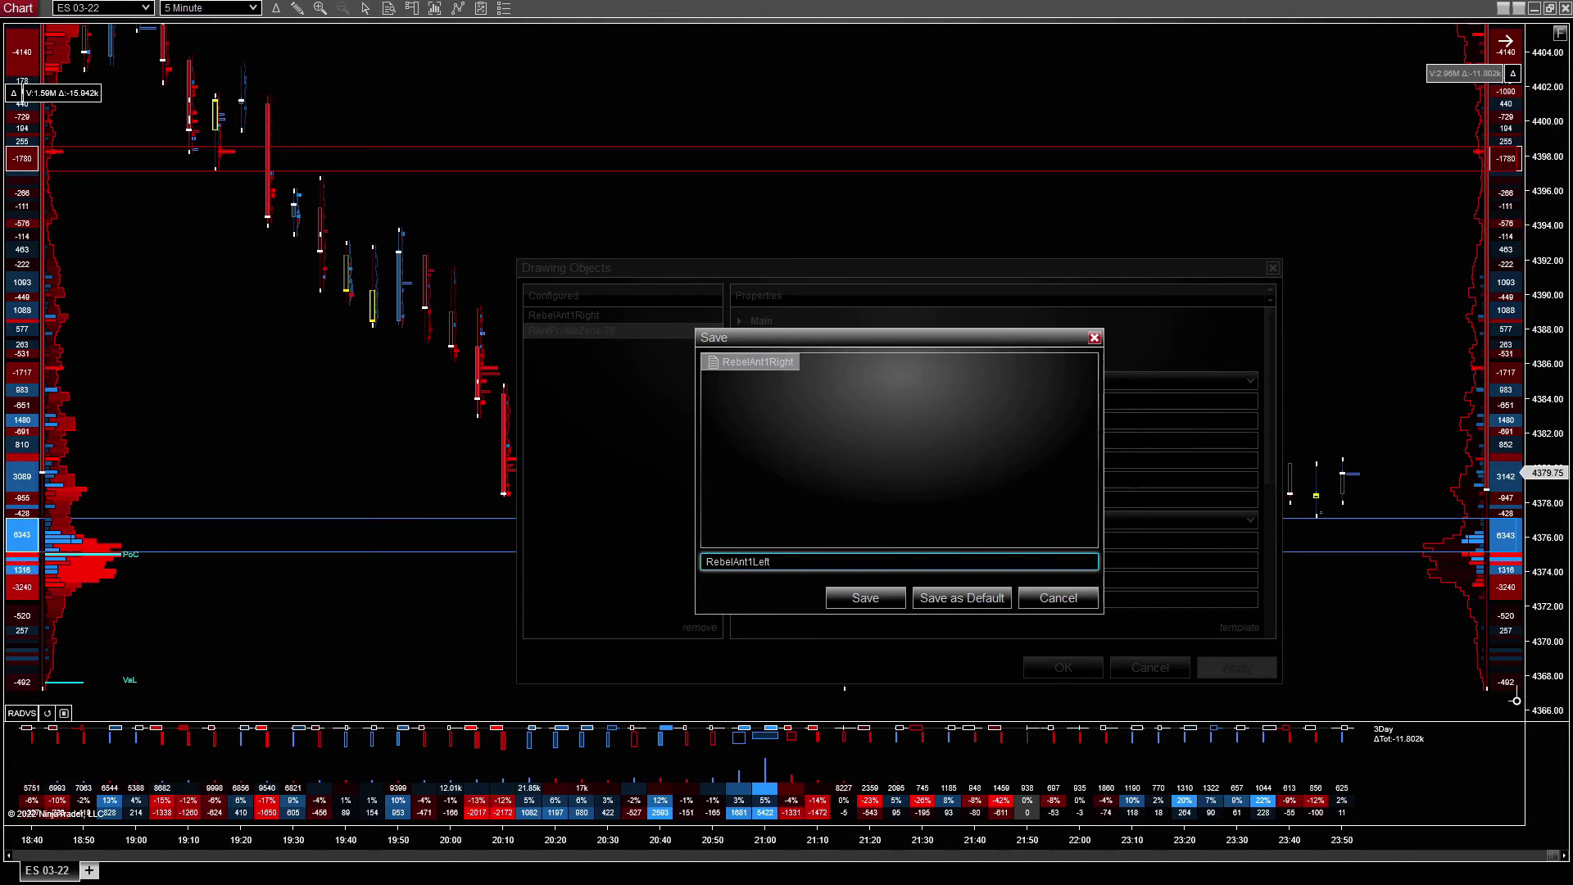
pyautogui.hotkey('ctrl', 'a')
pyautogui.click(869, 598)
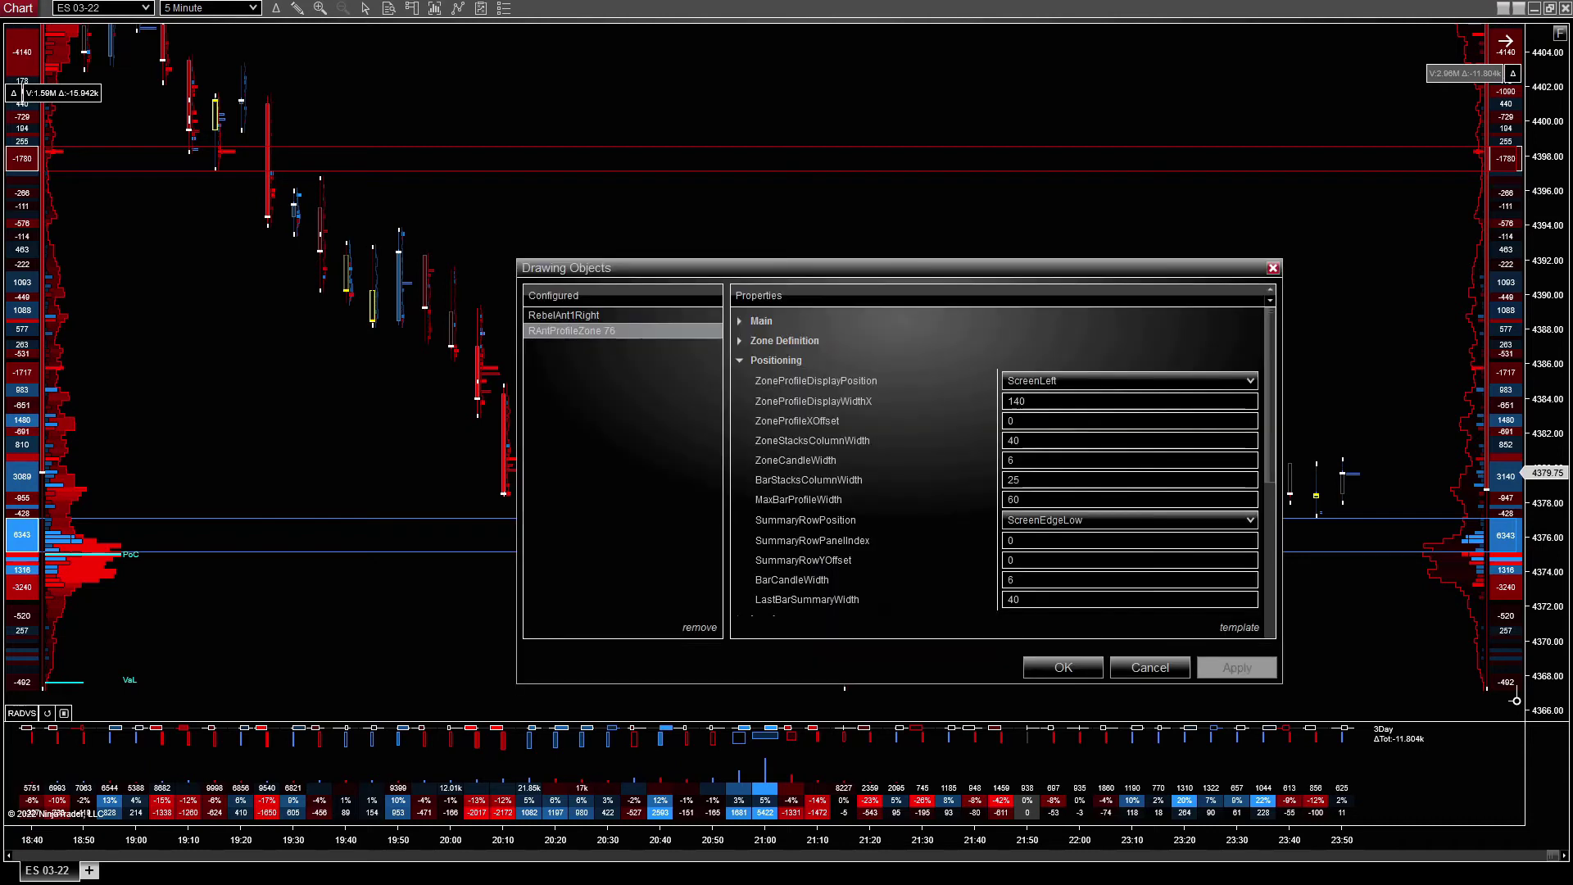
pyautogui.click(1063, 667)
# Step: Set ProfileZone2Template to RebelAnt1Left in the Profile Foundation indicator's AutoZones properties and accept
pyautogui.rightClick(862, 296)
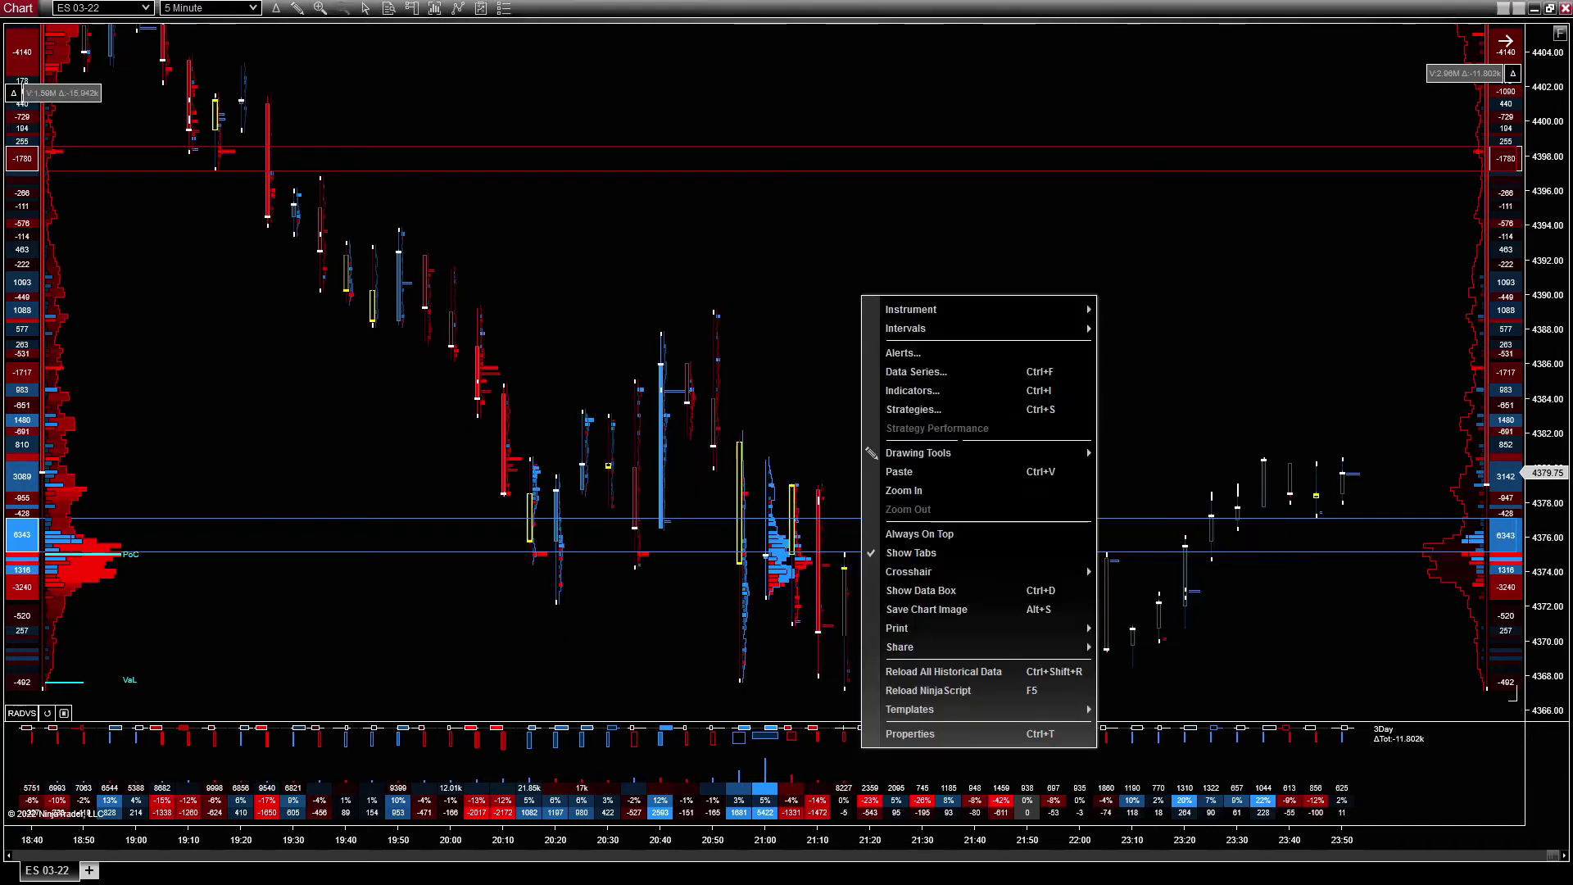
pyautogui.click(934, 392)
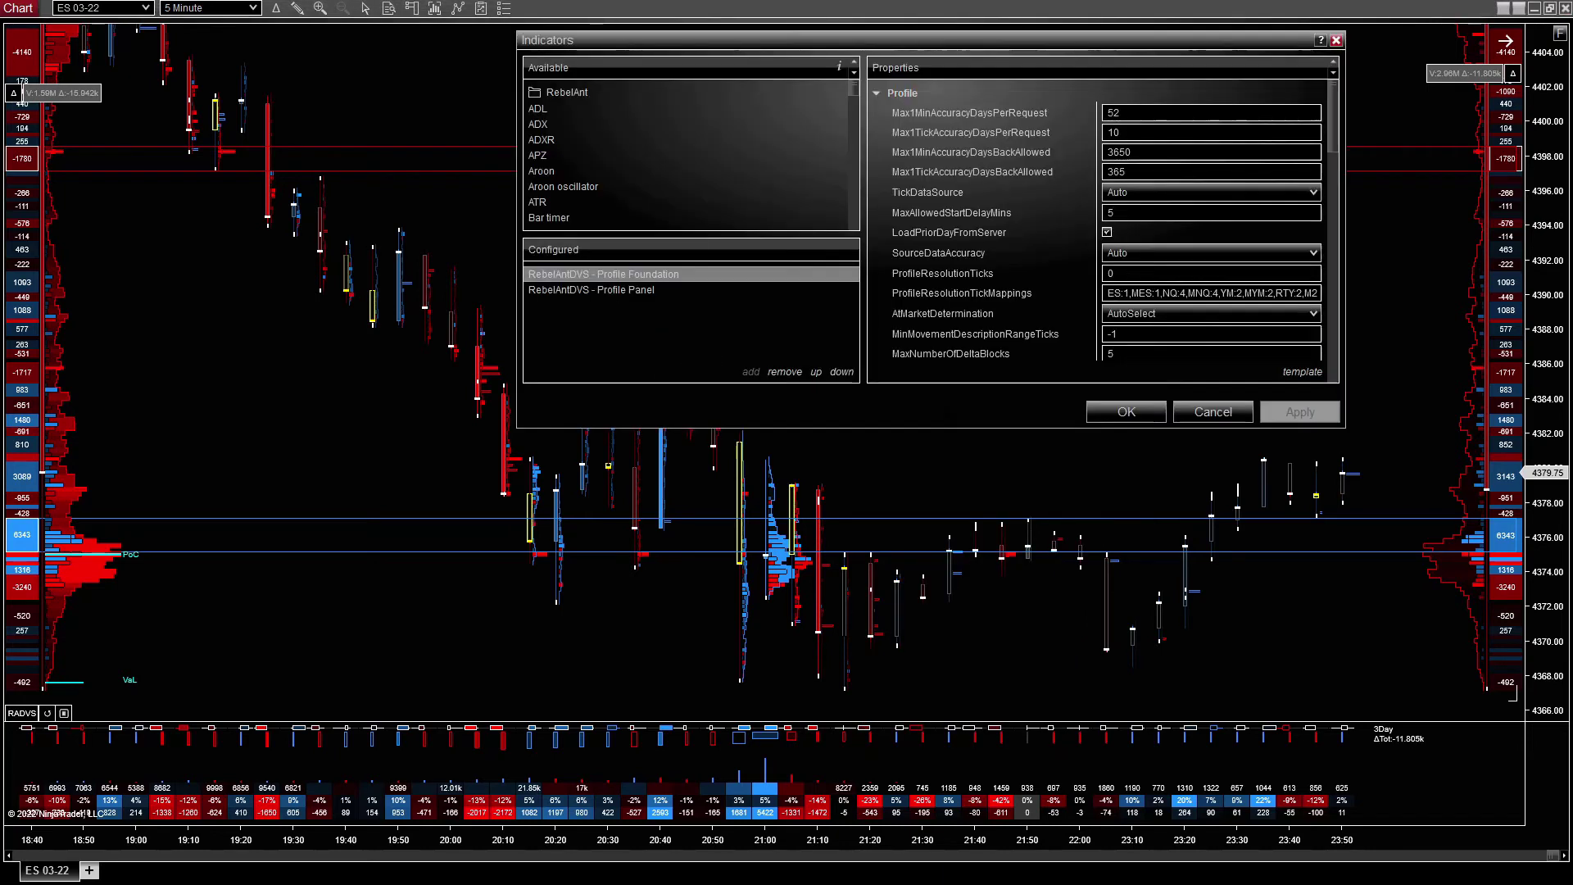
pyautogui.click(889, 93)
pyautogui.click(1144, 180)
pyautogui.write('RebelAnt1Left')
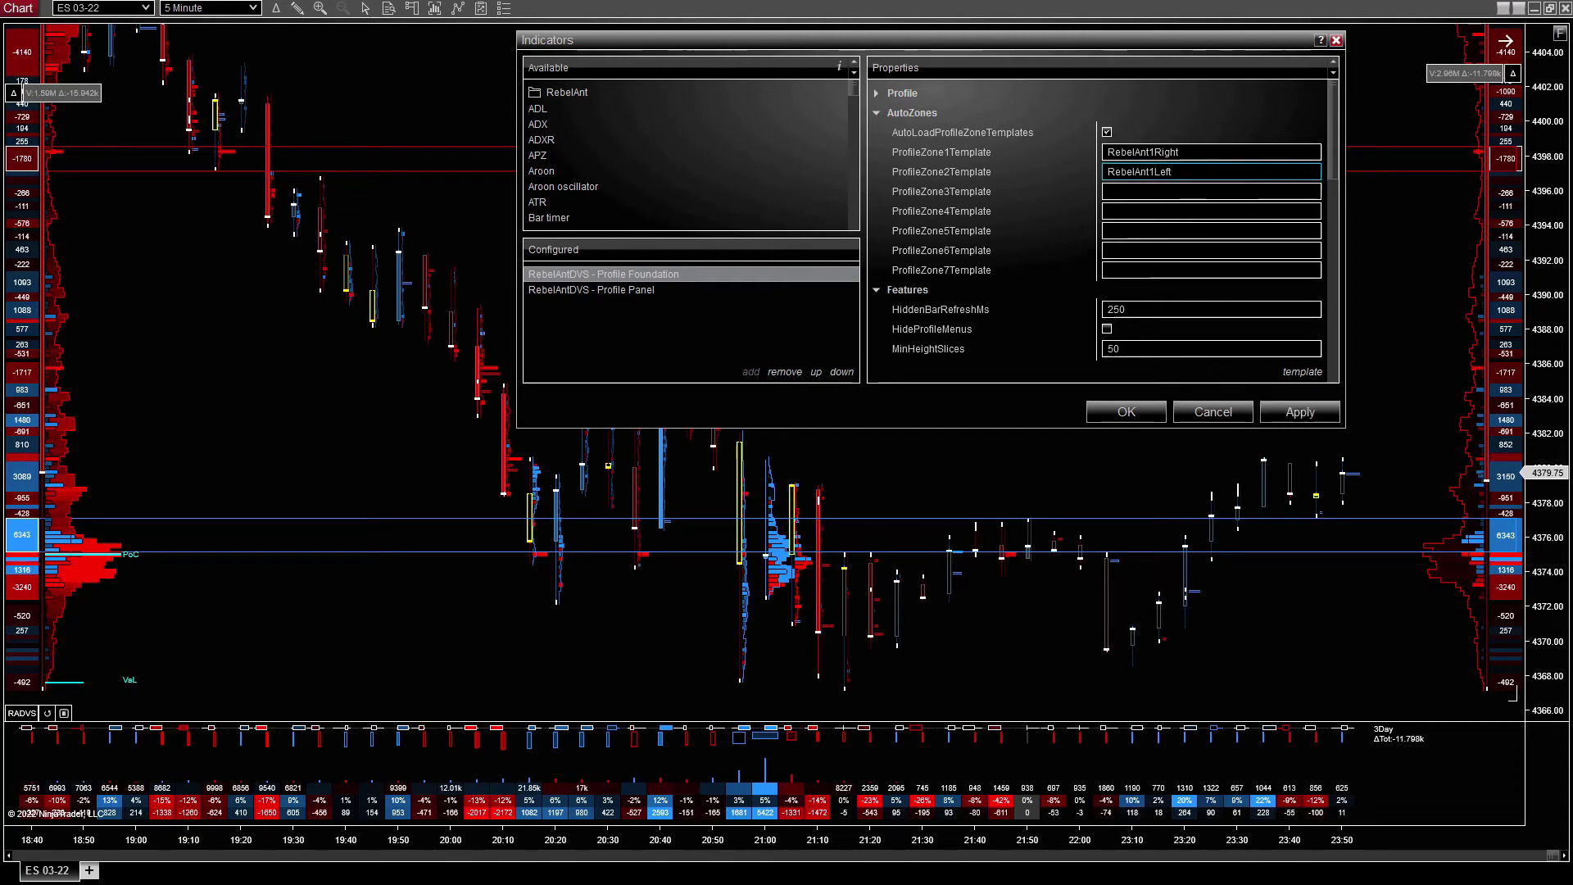
pyautogui.click(1127, 412)
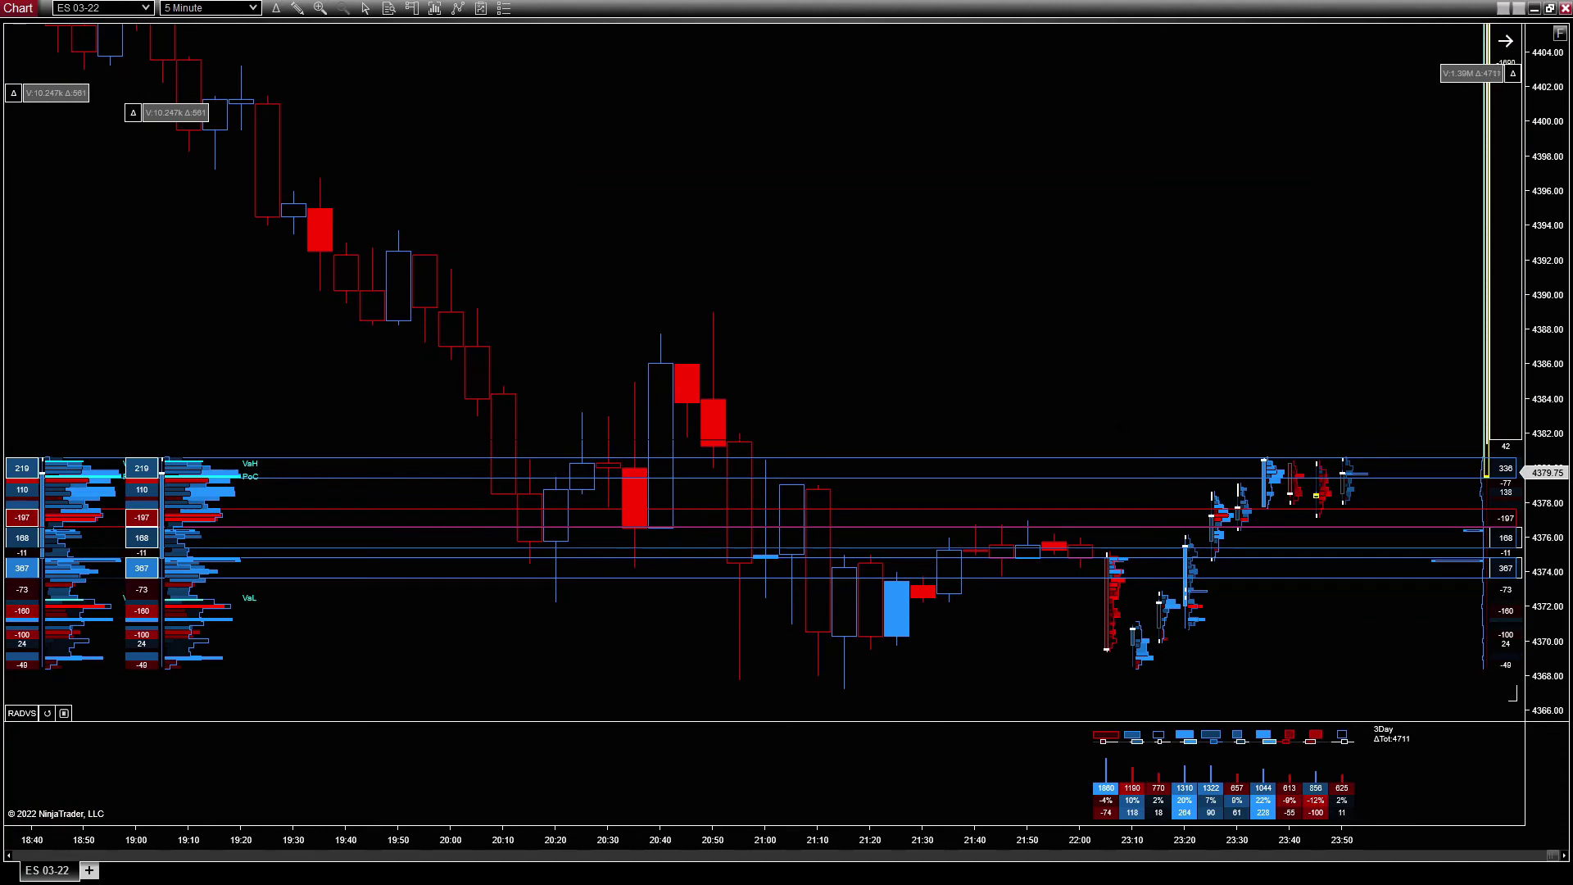
# Step: Remove the manually drawn RAntProfileZone 76 from the chart's drawing objects, keeping the RebelAnt1Left and RebelAnt1Right zones
pyautogui.click(298, 9)
pyautogui.click(385, 846)
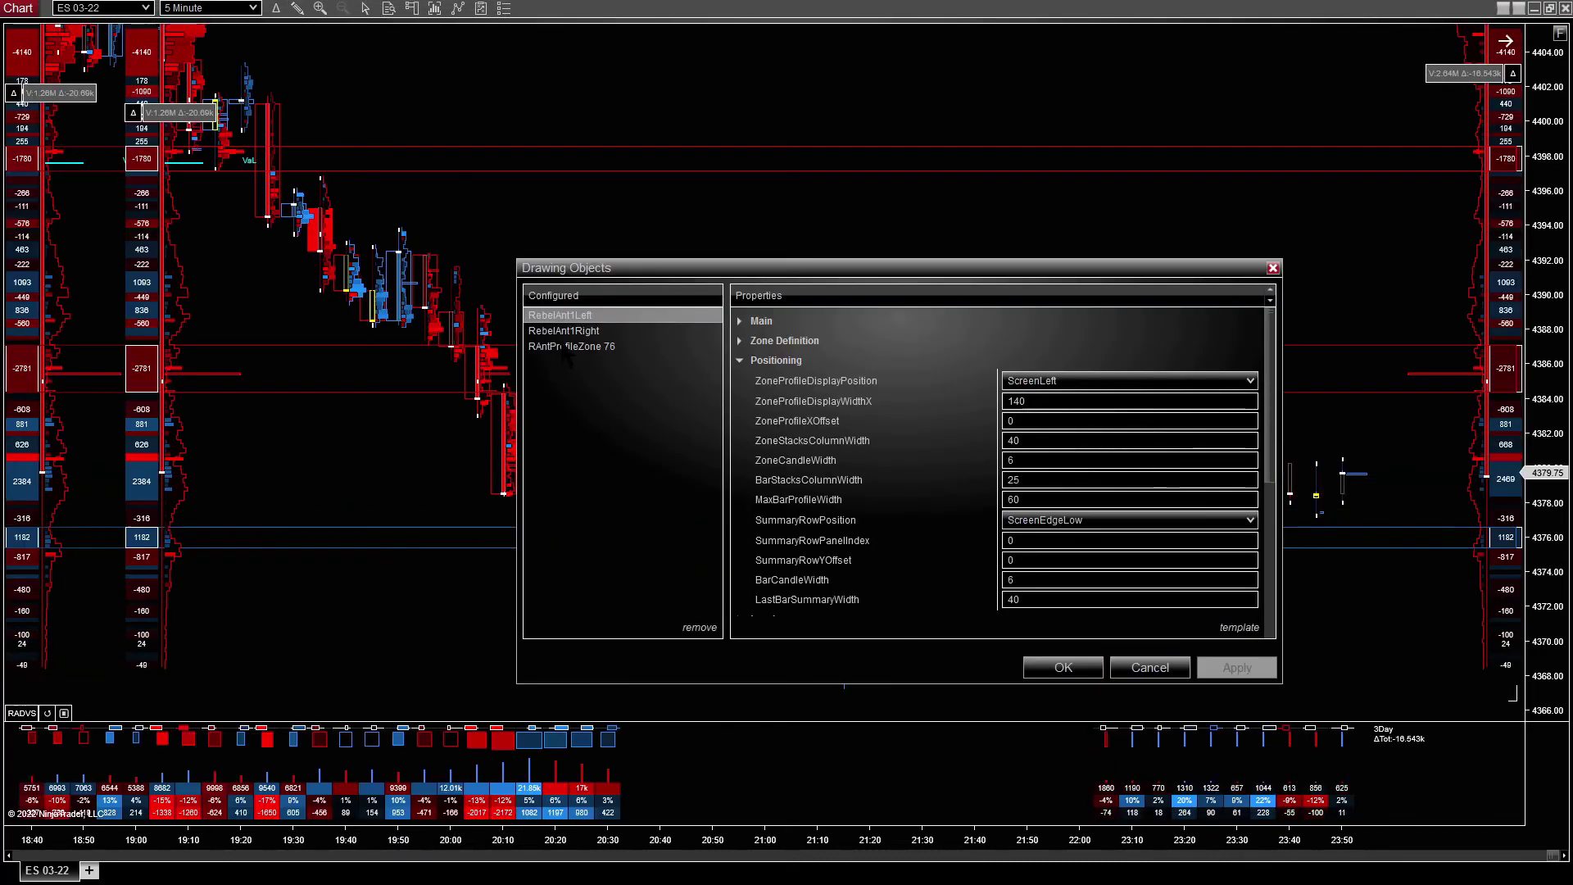
pyautogui.click(565, 347)
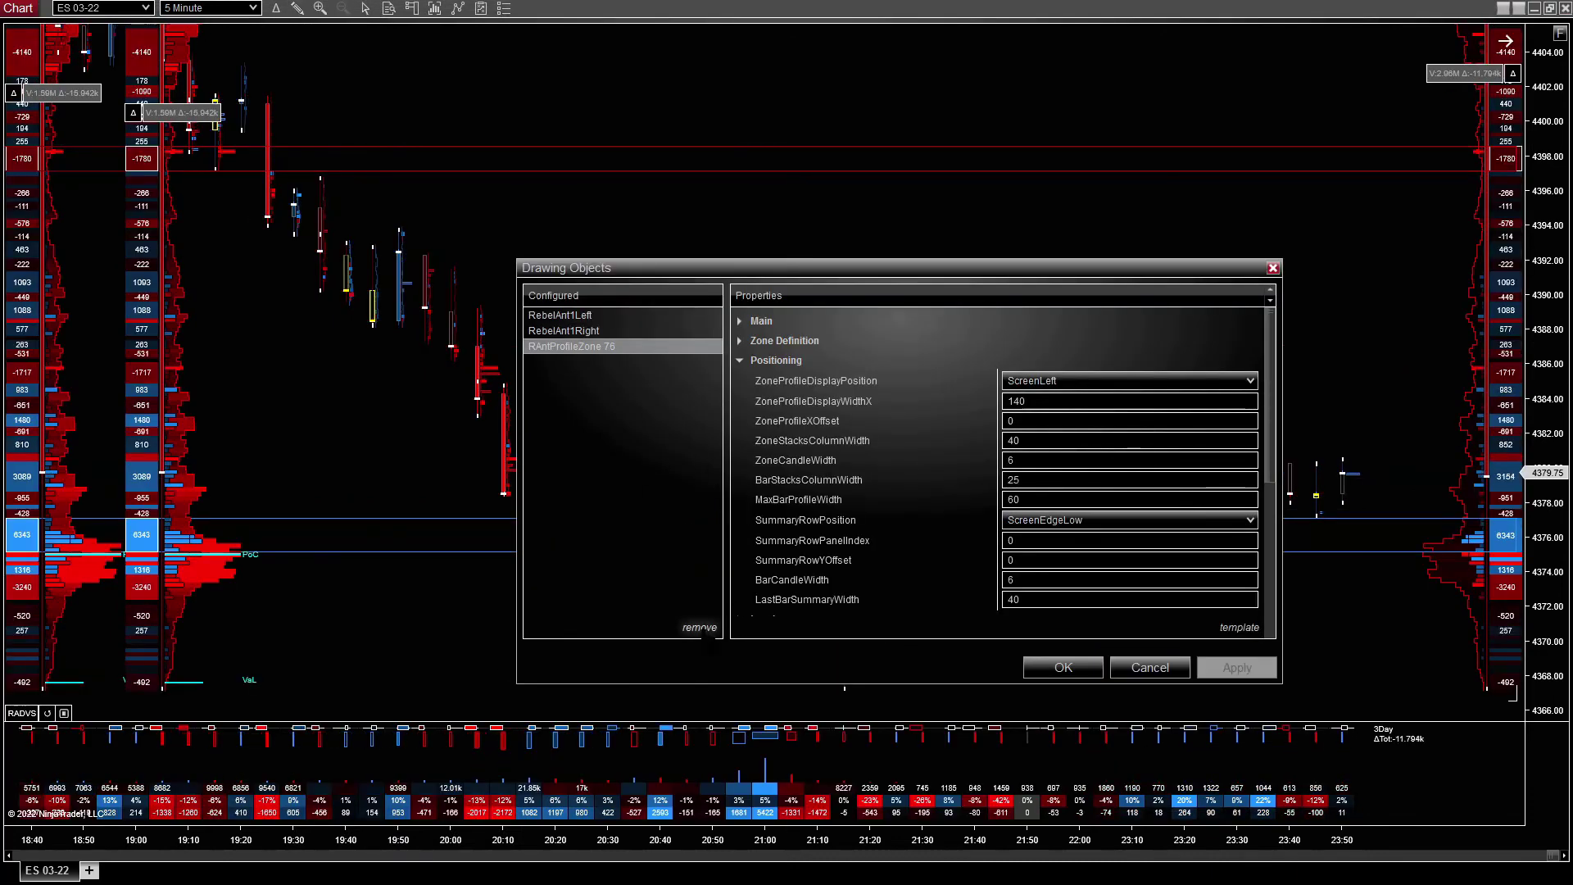
pyautogui.click(700, 628)
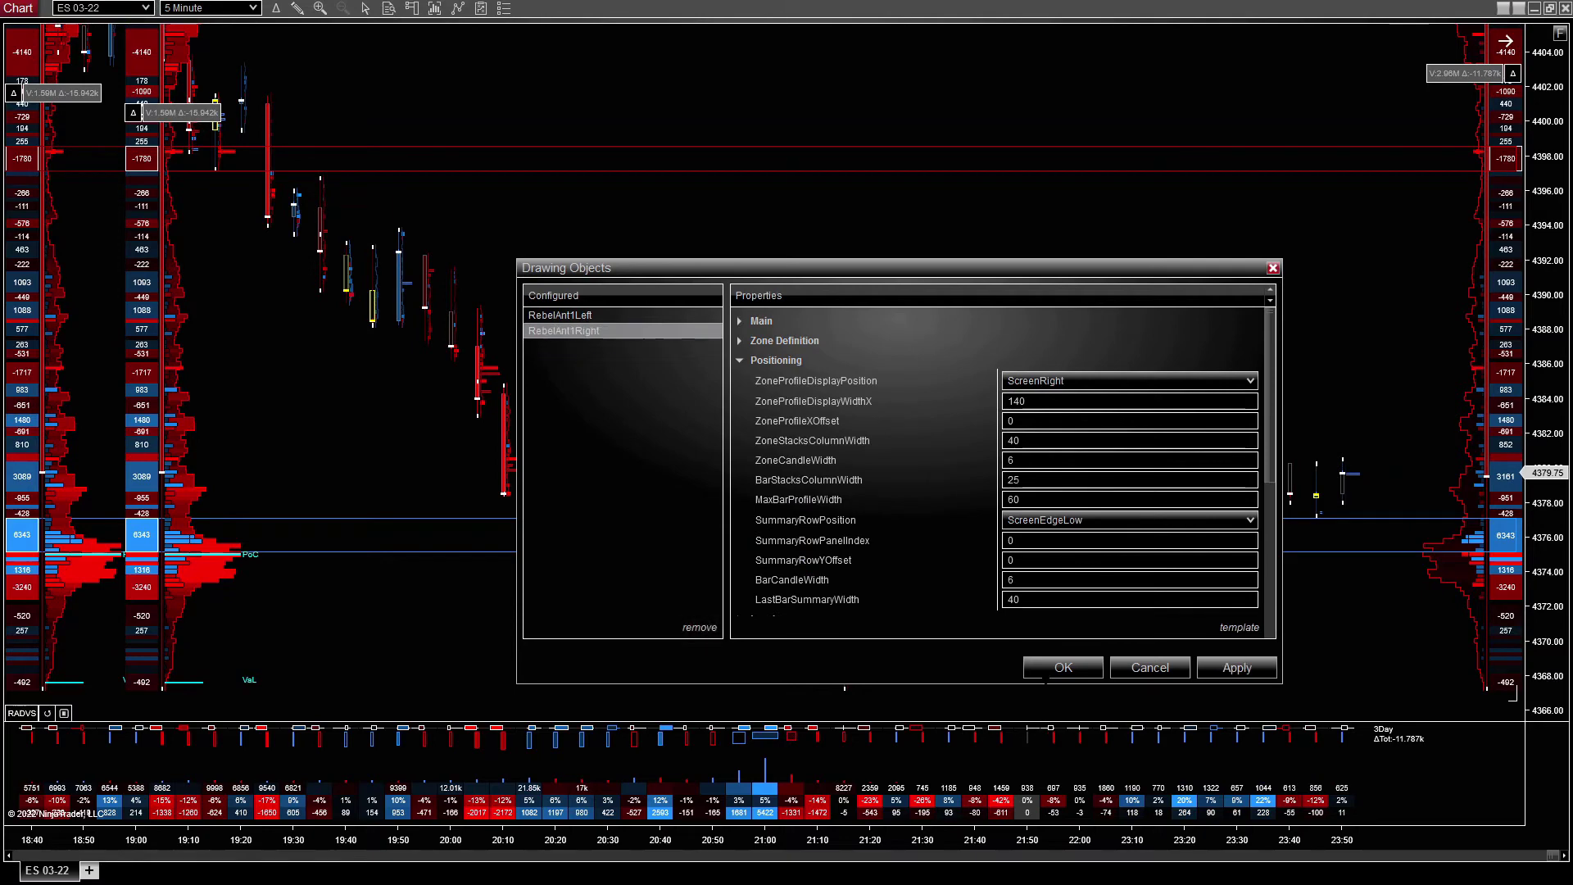
pyautogui.click(1063, 667)
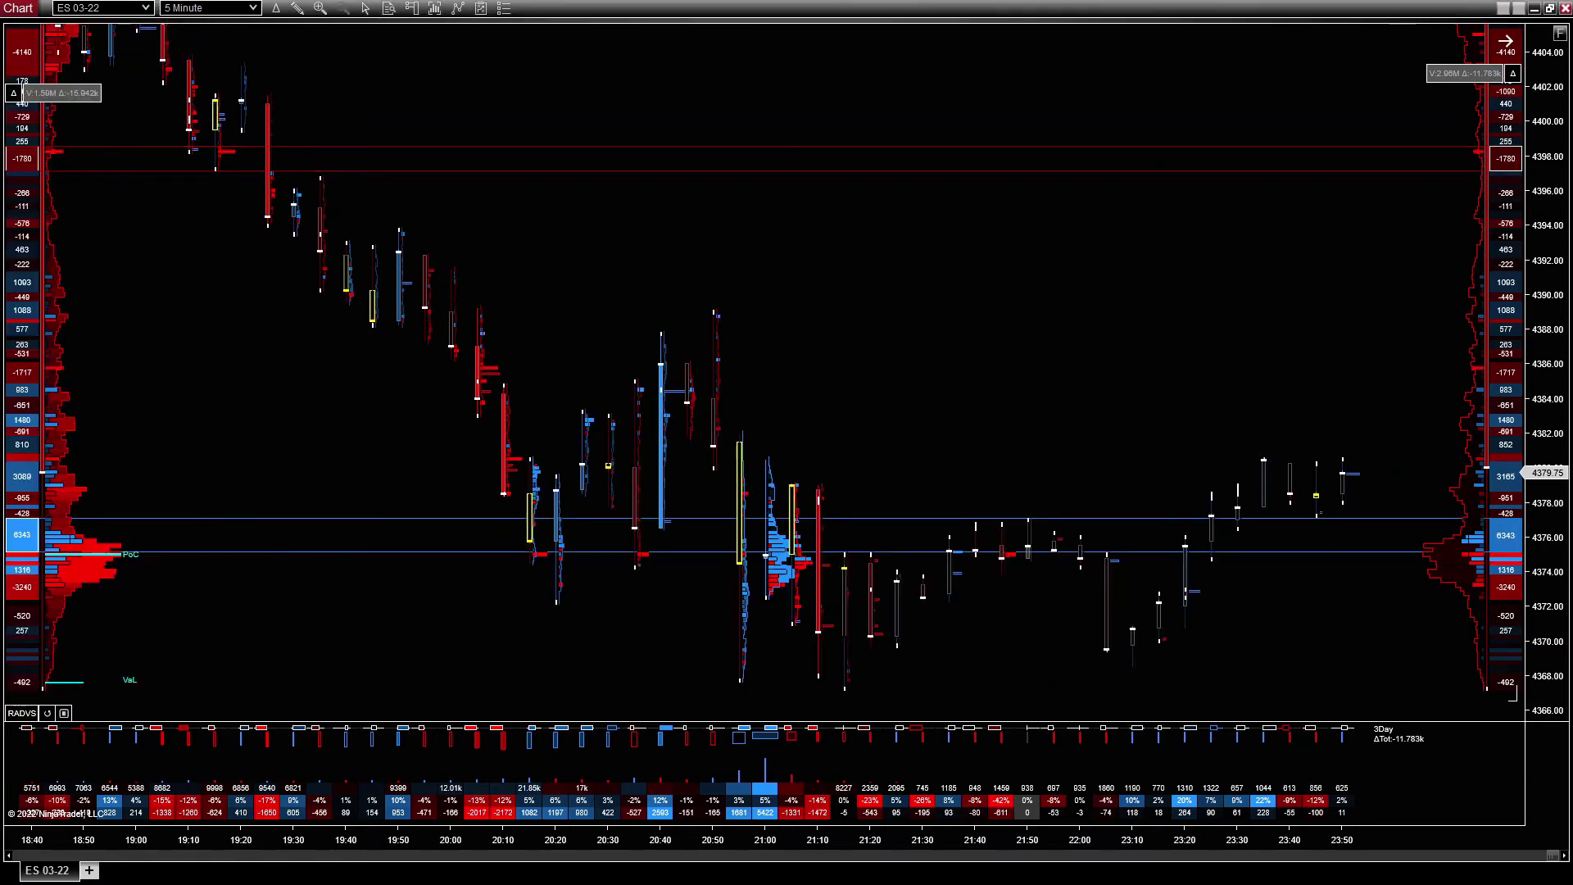
# Step: Switch the chart to MNQ 03-22, fit the view to the latest bars and slightly enlarge the summary-row panel
pyautogui.scroll(6, 762, 409)
pyautogui.click(103, 8)
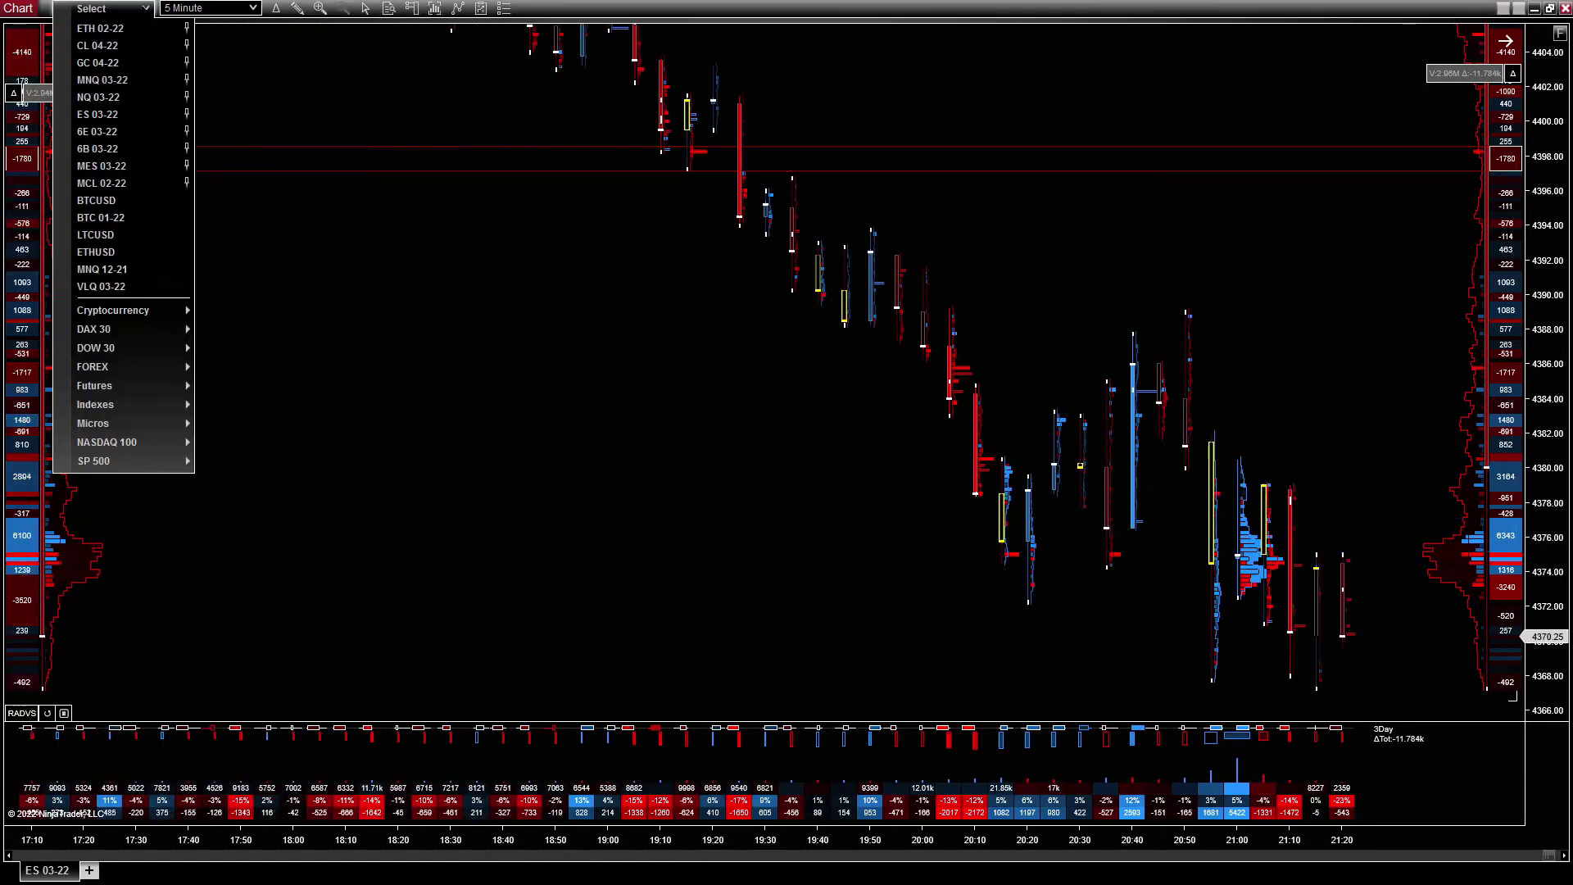
pyautogui.click(102, 79)
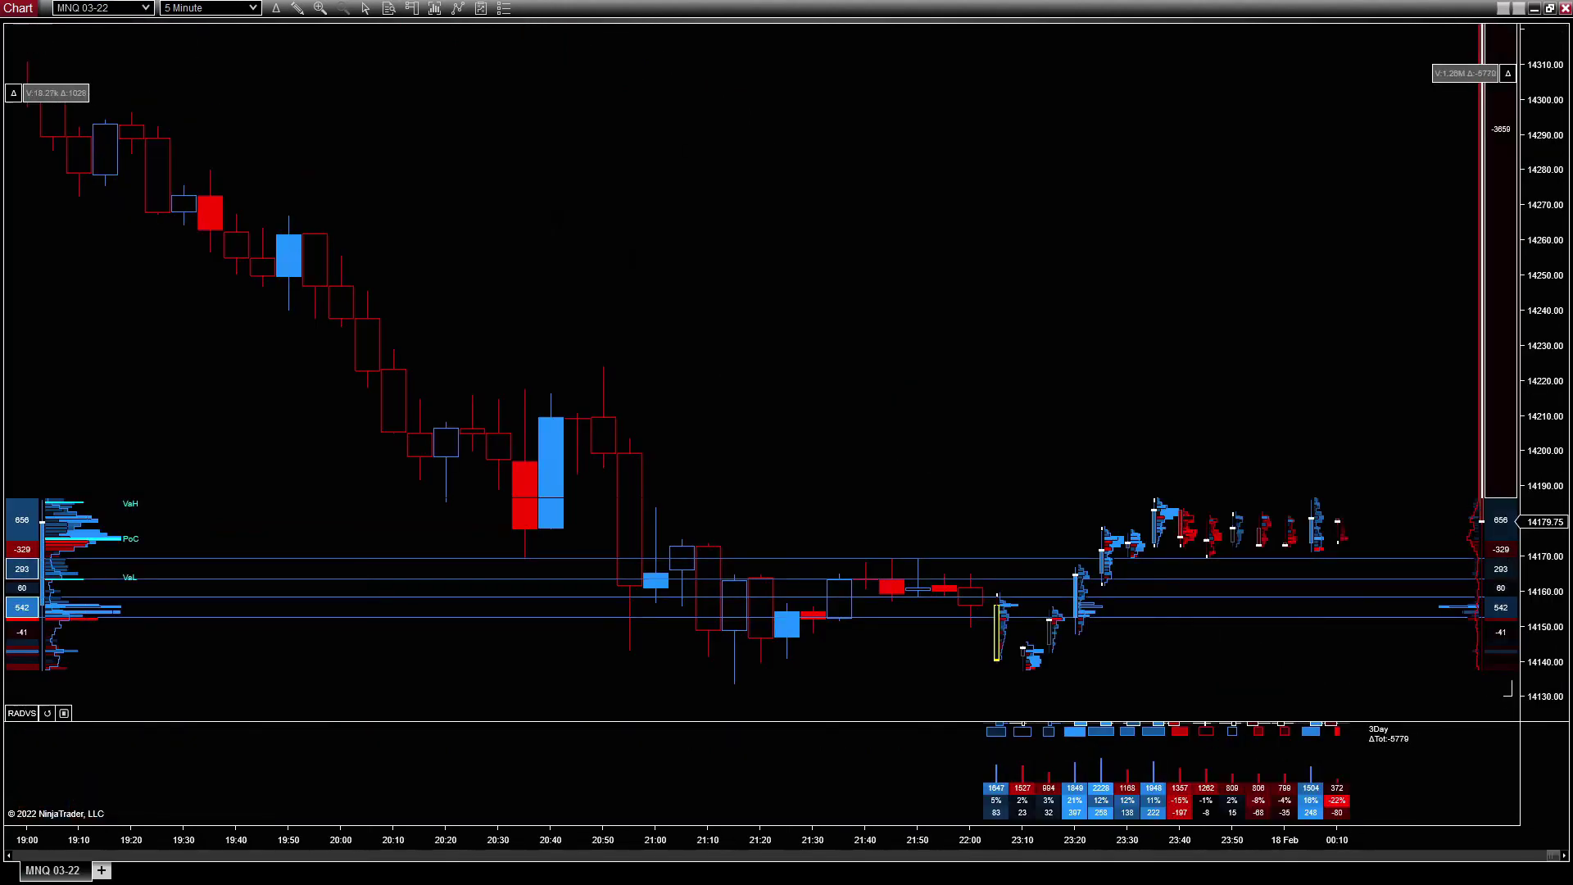
pyautogui.scroll(7, 762, 373)
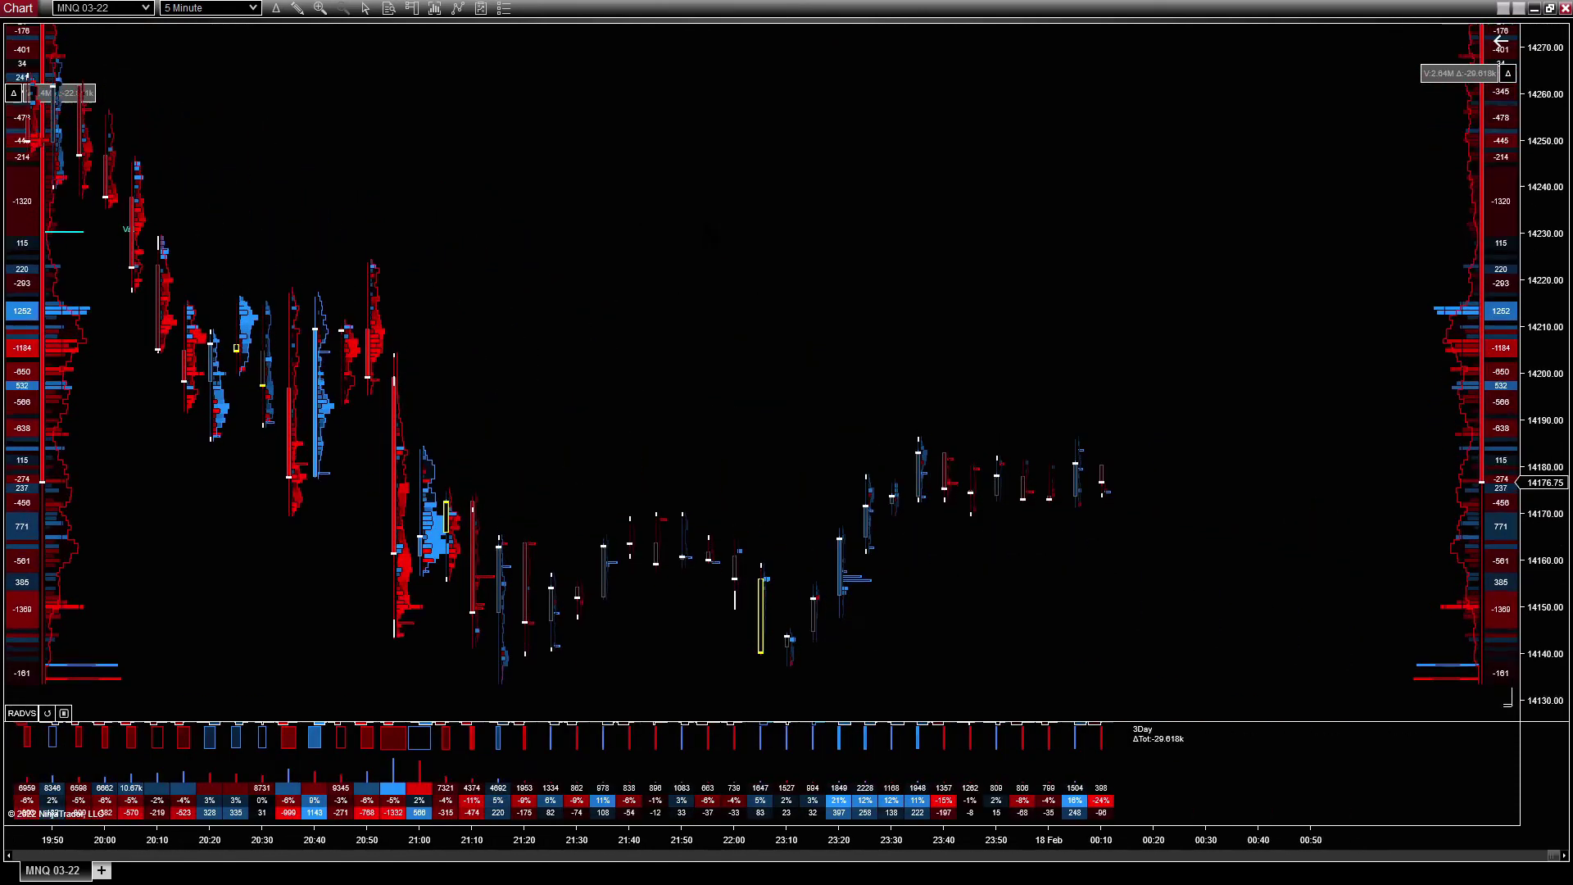
pyautogui.click(1500, 41)
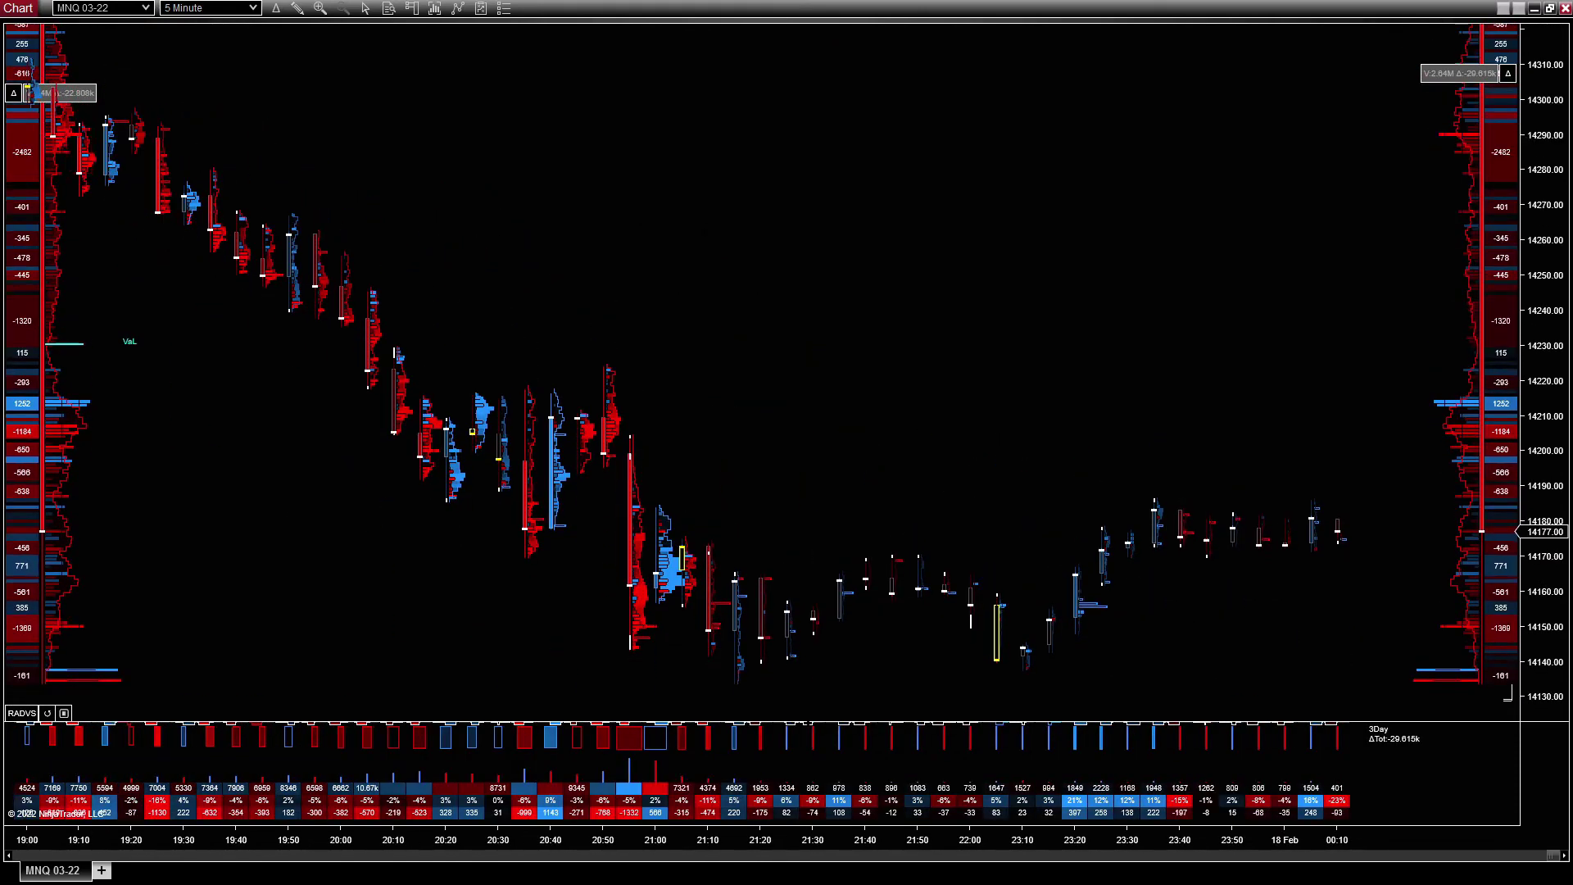
pyautogui.moveTo(809, 722); pyautogui.dragTo(810, 714)
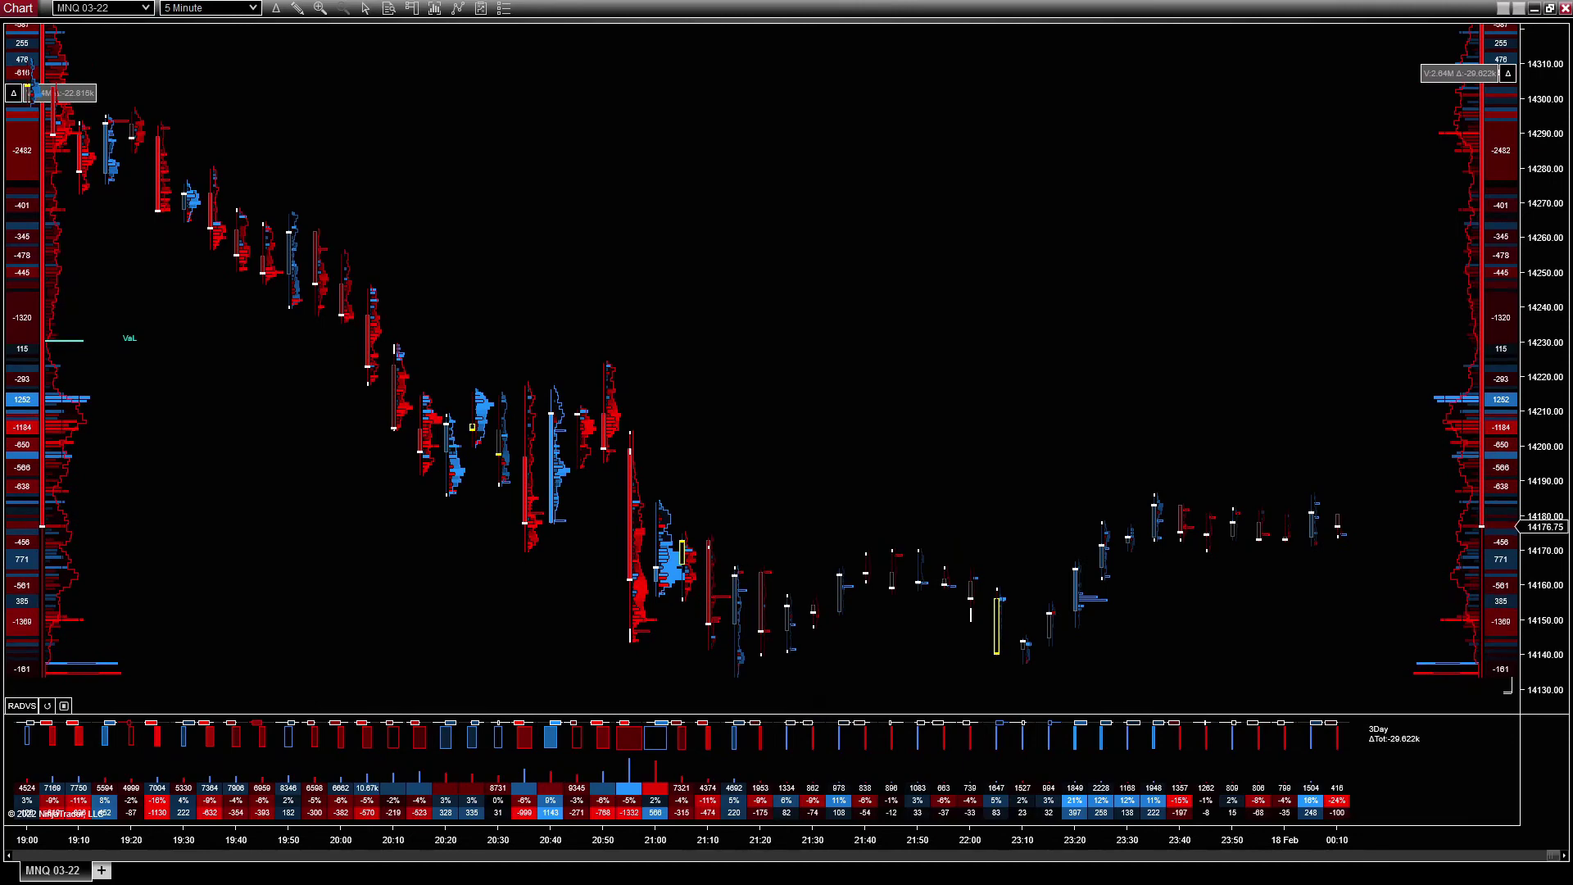
# Step: Set the Profile Panel indicator's Scale justification to Left and accept the indicator settings
pyautogui.scroll(1, 762, 368)
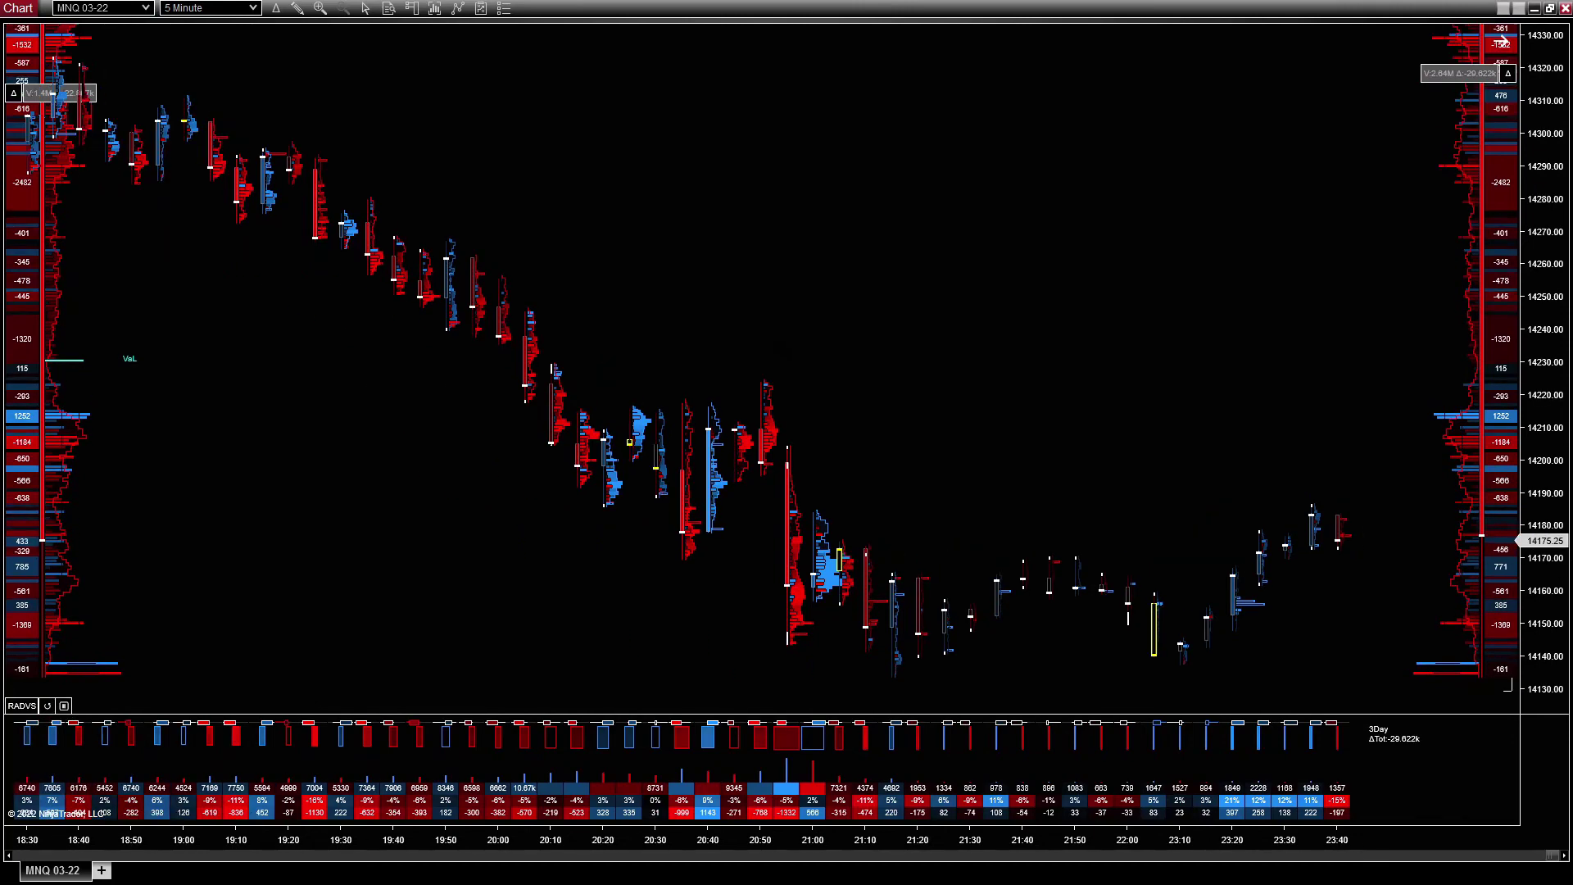
pyautogui.scroll(2, 762, 368)
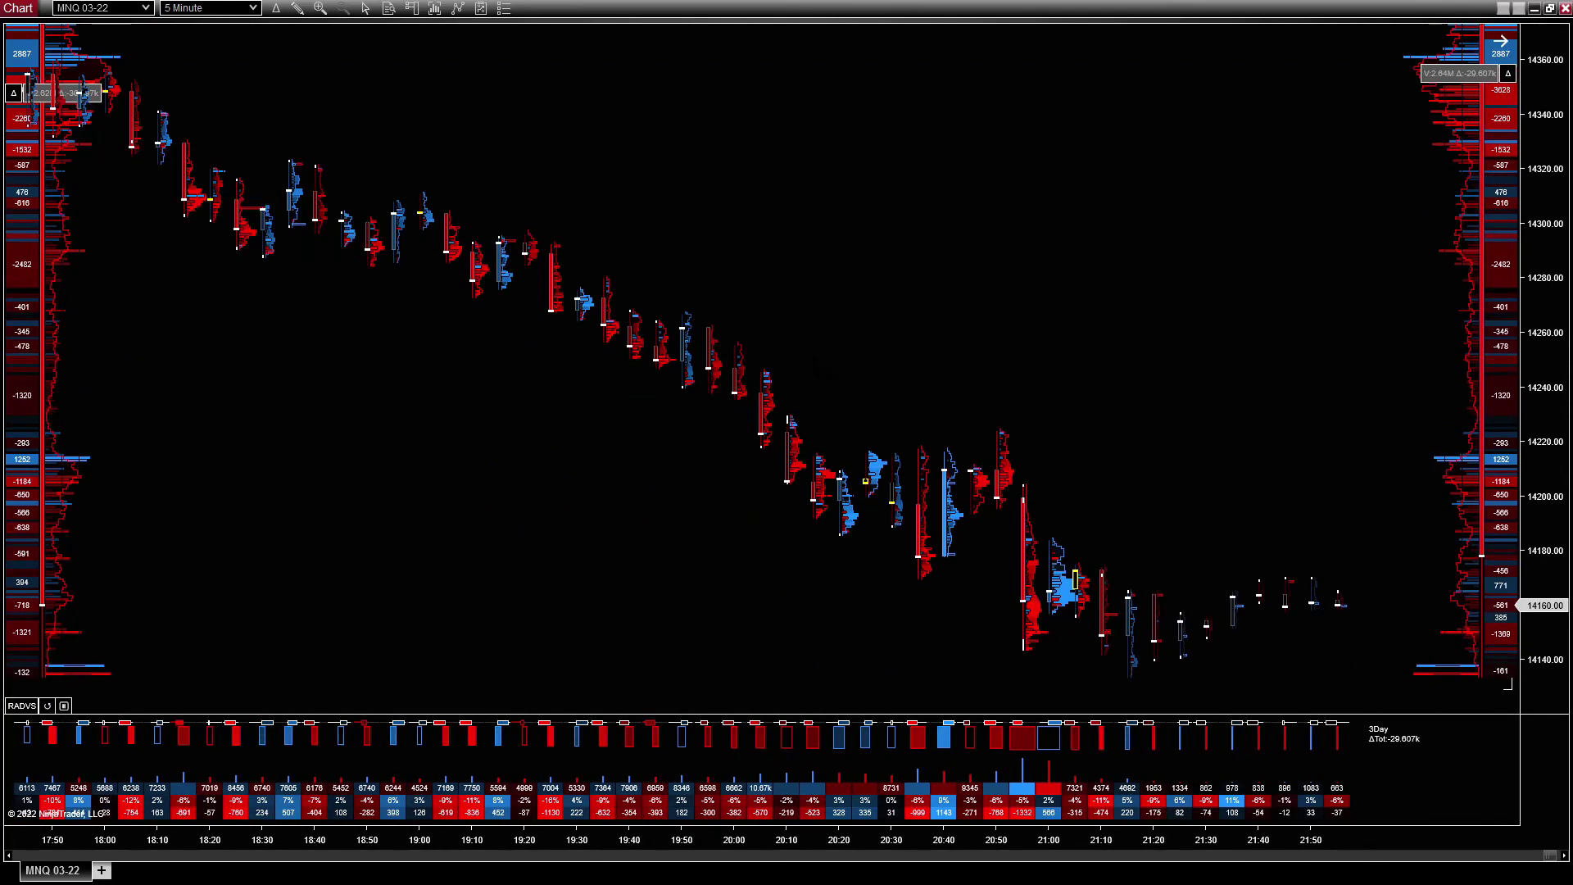
pyautogui.scroll(-2, 762, 369)
pyautogui.scroll(1, 1500, 41)
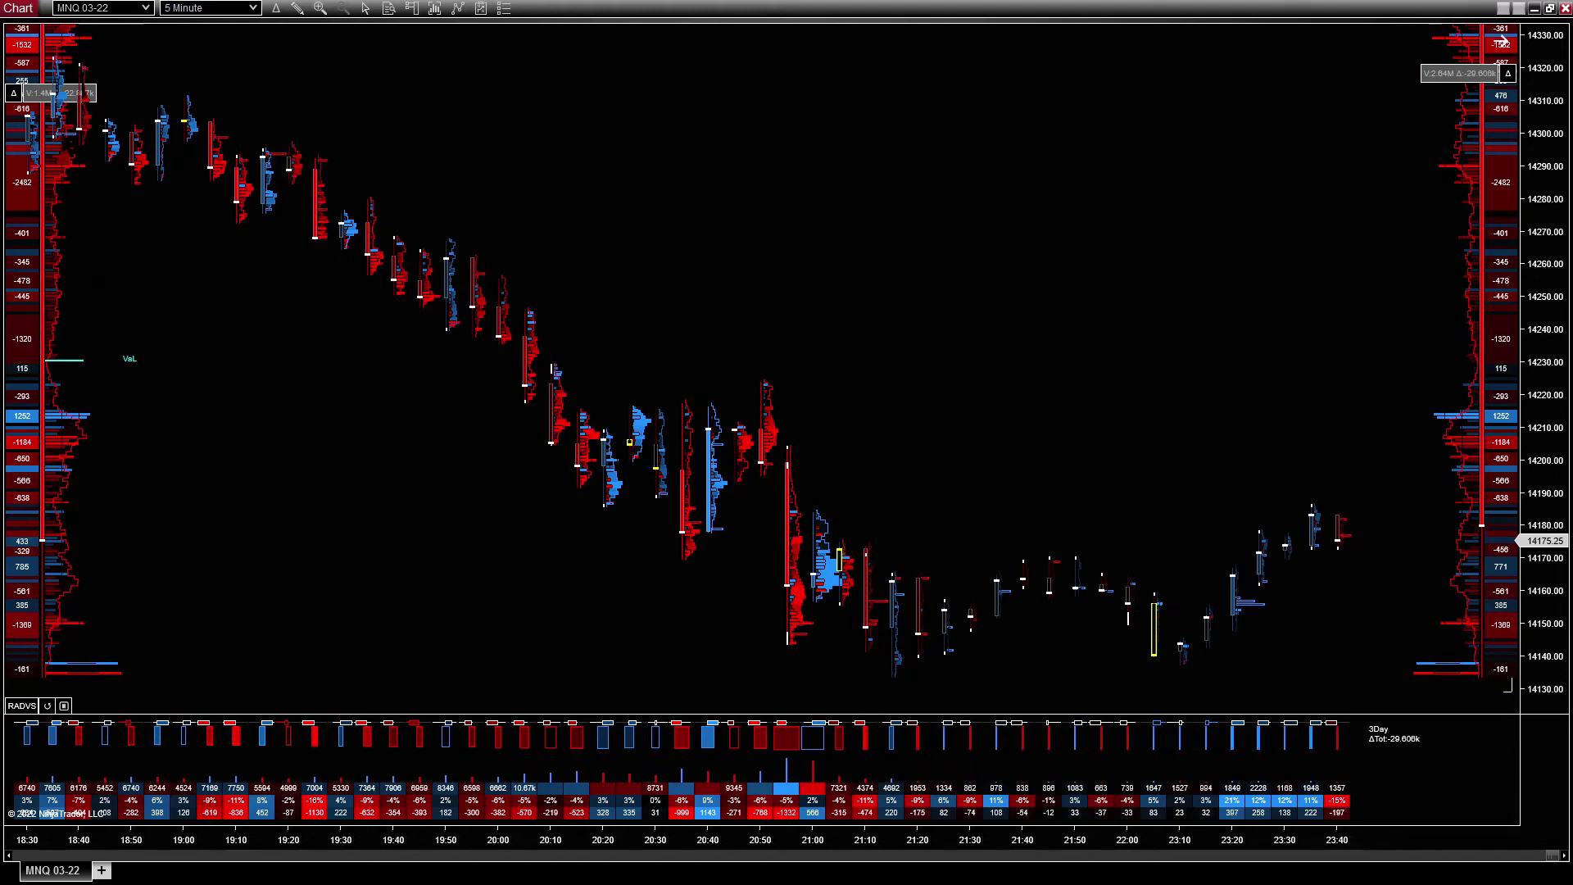
pyautogui.scroll(1, 1500, 41)
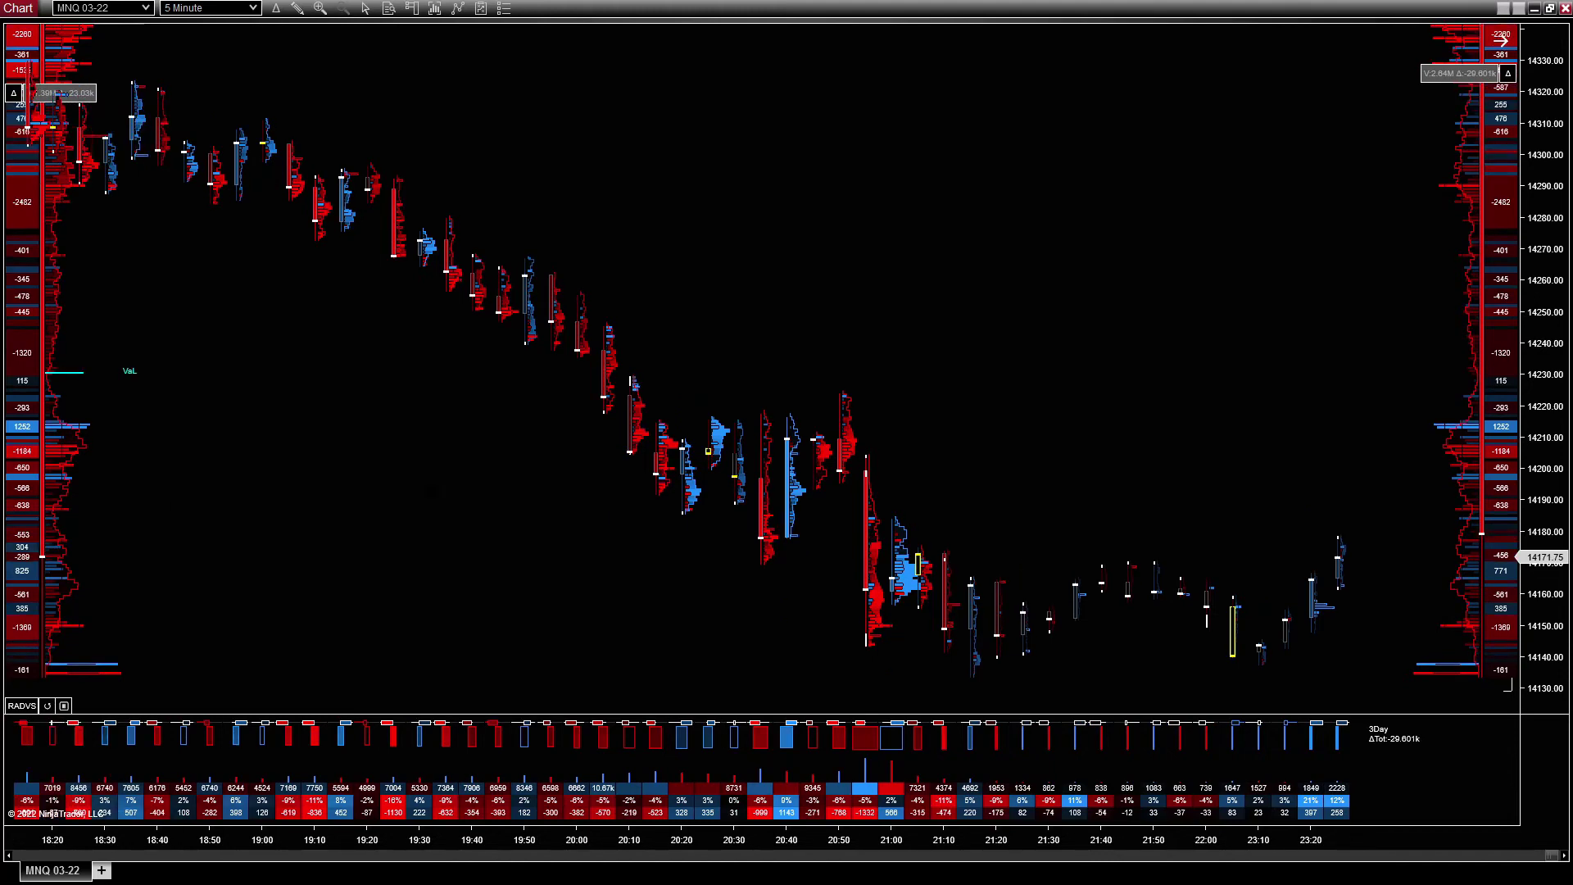
pyautogui.rightClick(441, 26)
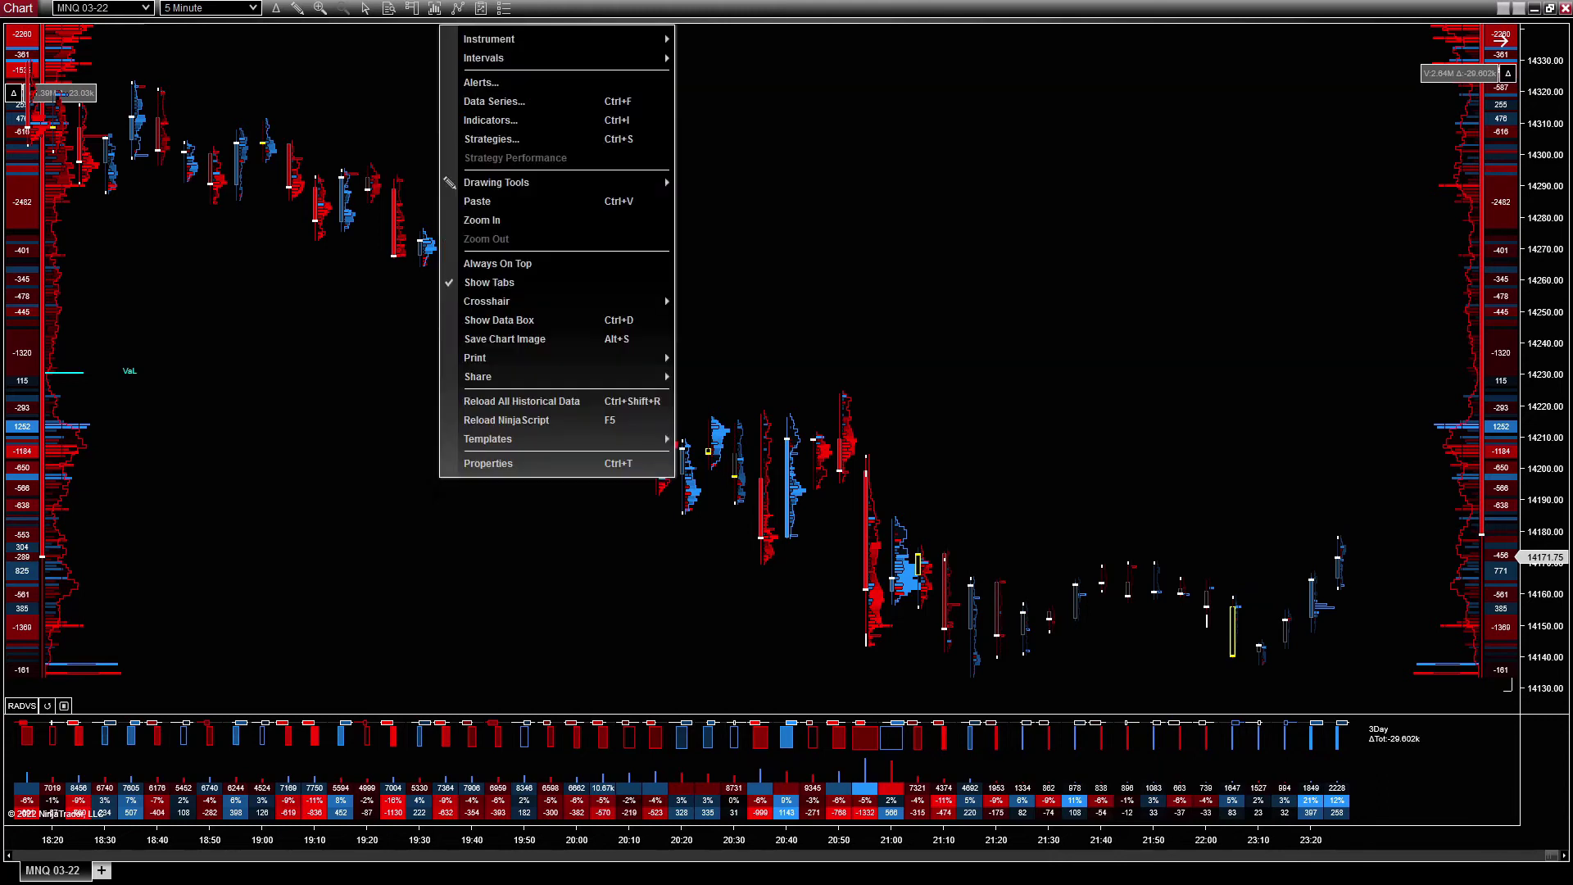
pyautogui.click(525, 120)
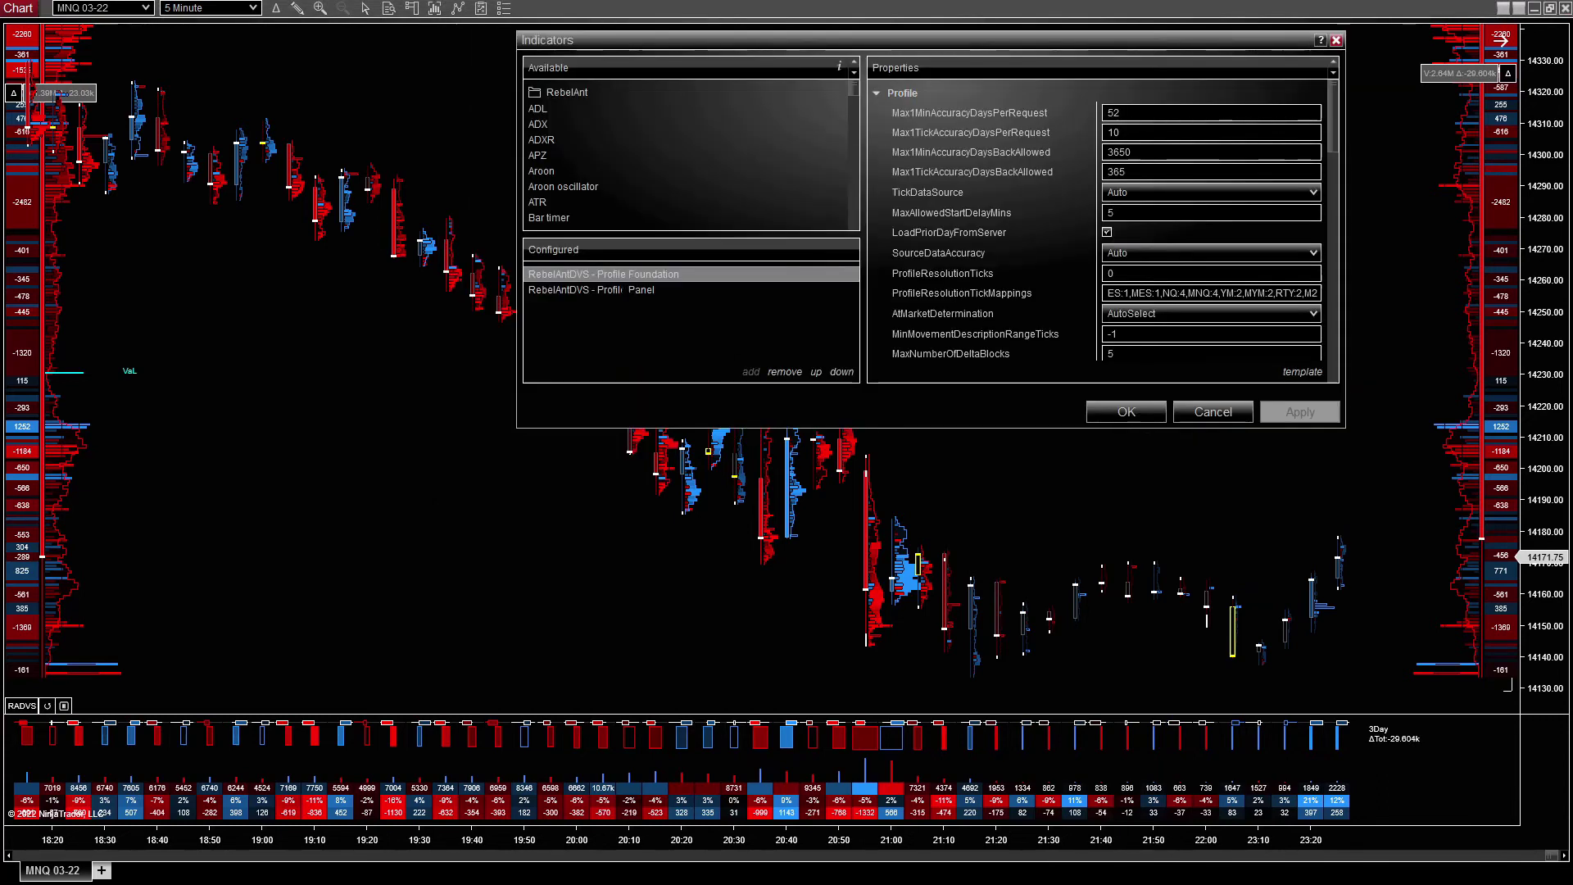
pyautogui.click(628, 290)
pyautogui.scroll(-3, 1212, 238)
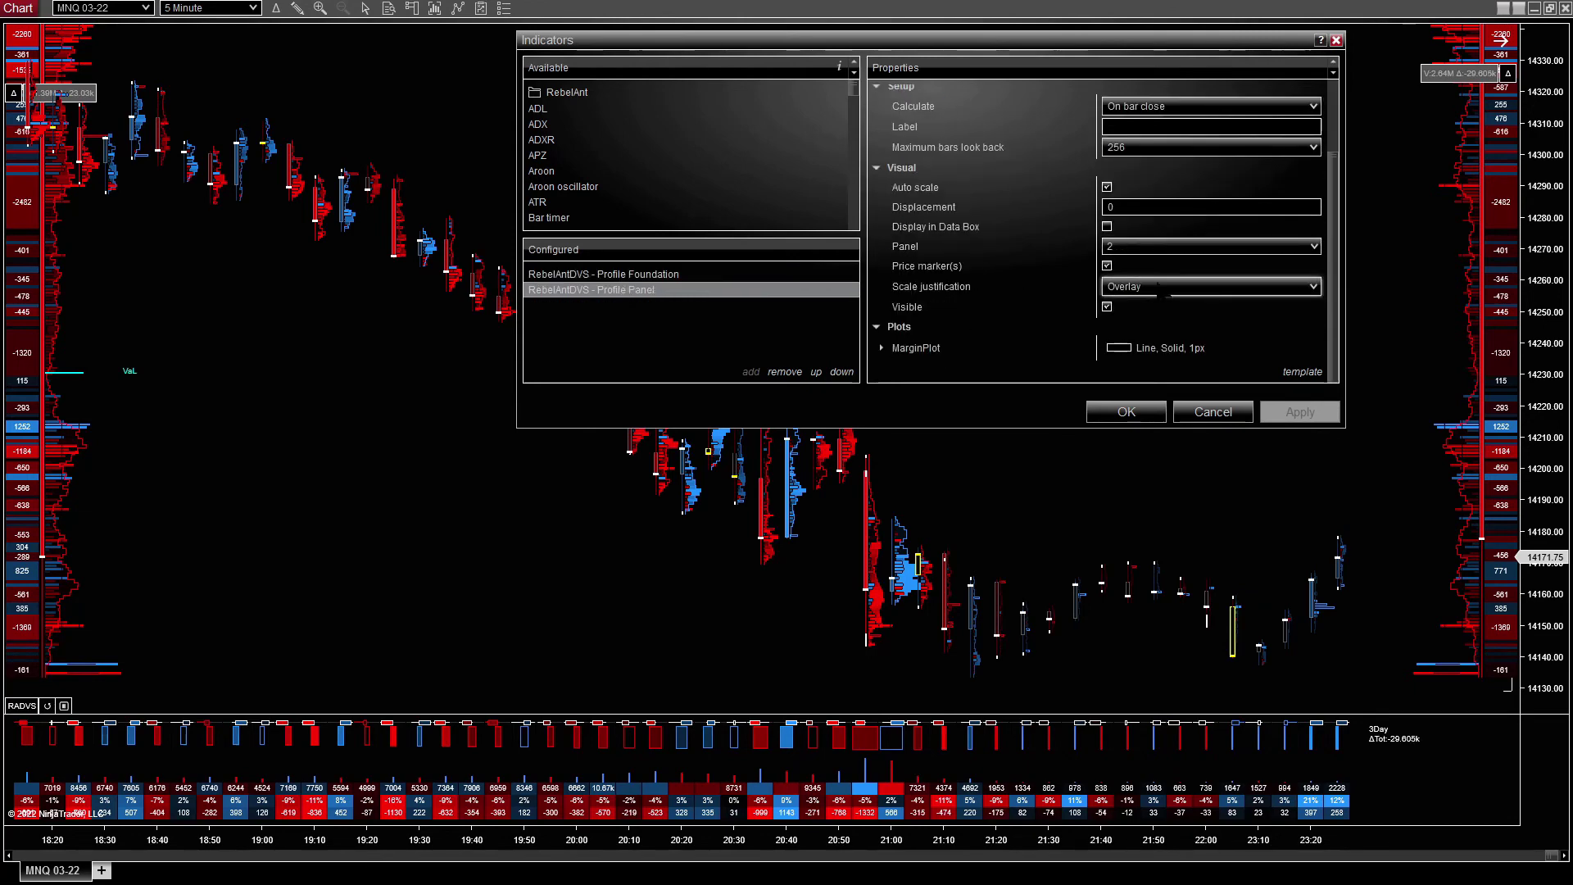
pyautogui.click(1195, 287)
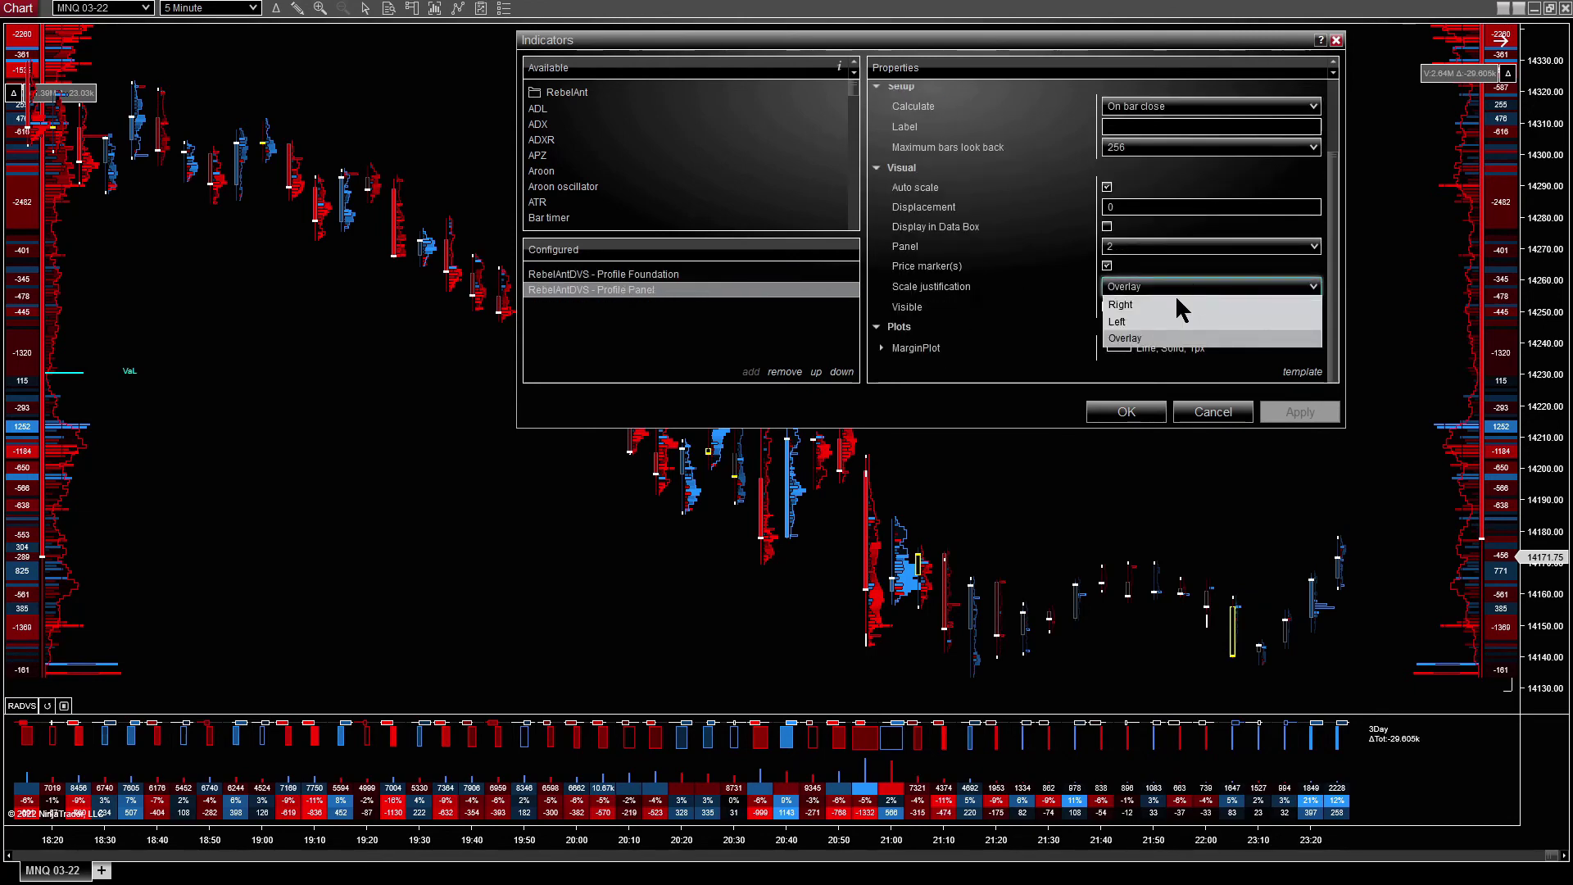
pyautogui.click(1127, 321)
pyautogui.click(1298, 418)
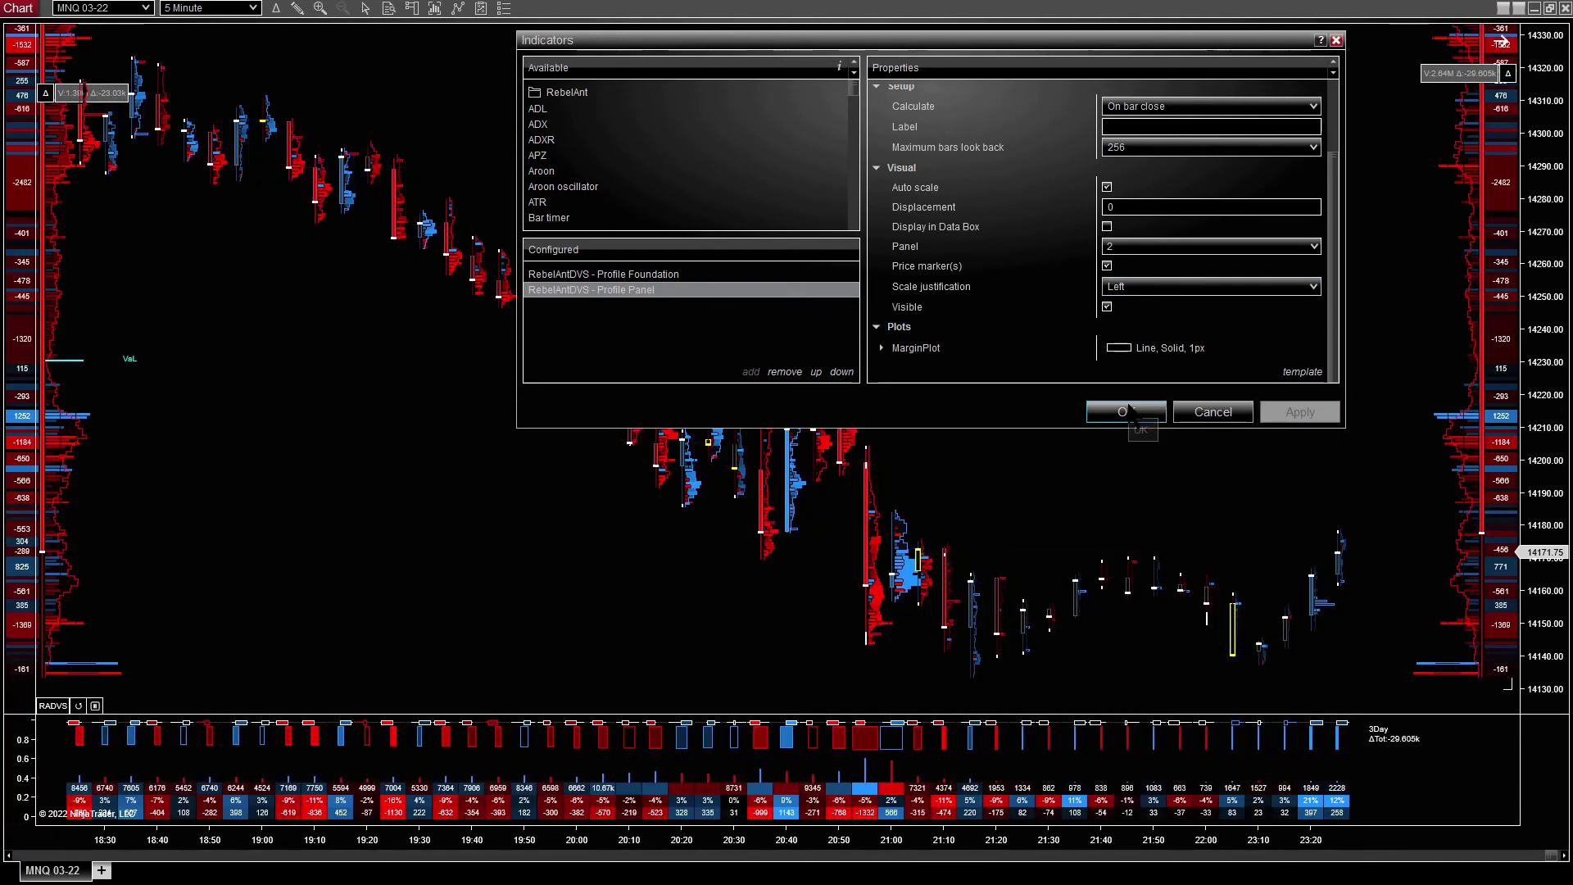
pyautogui.click(1130, 409)
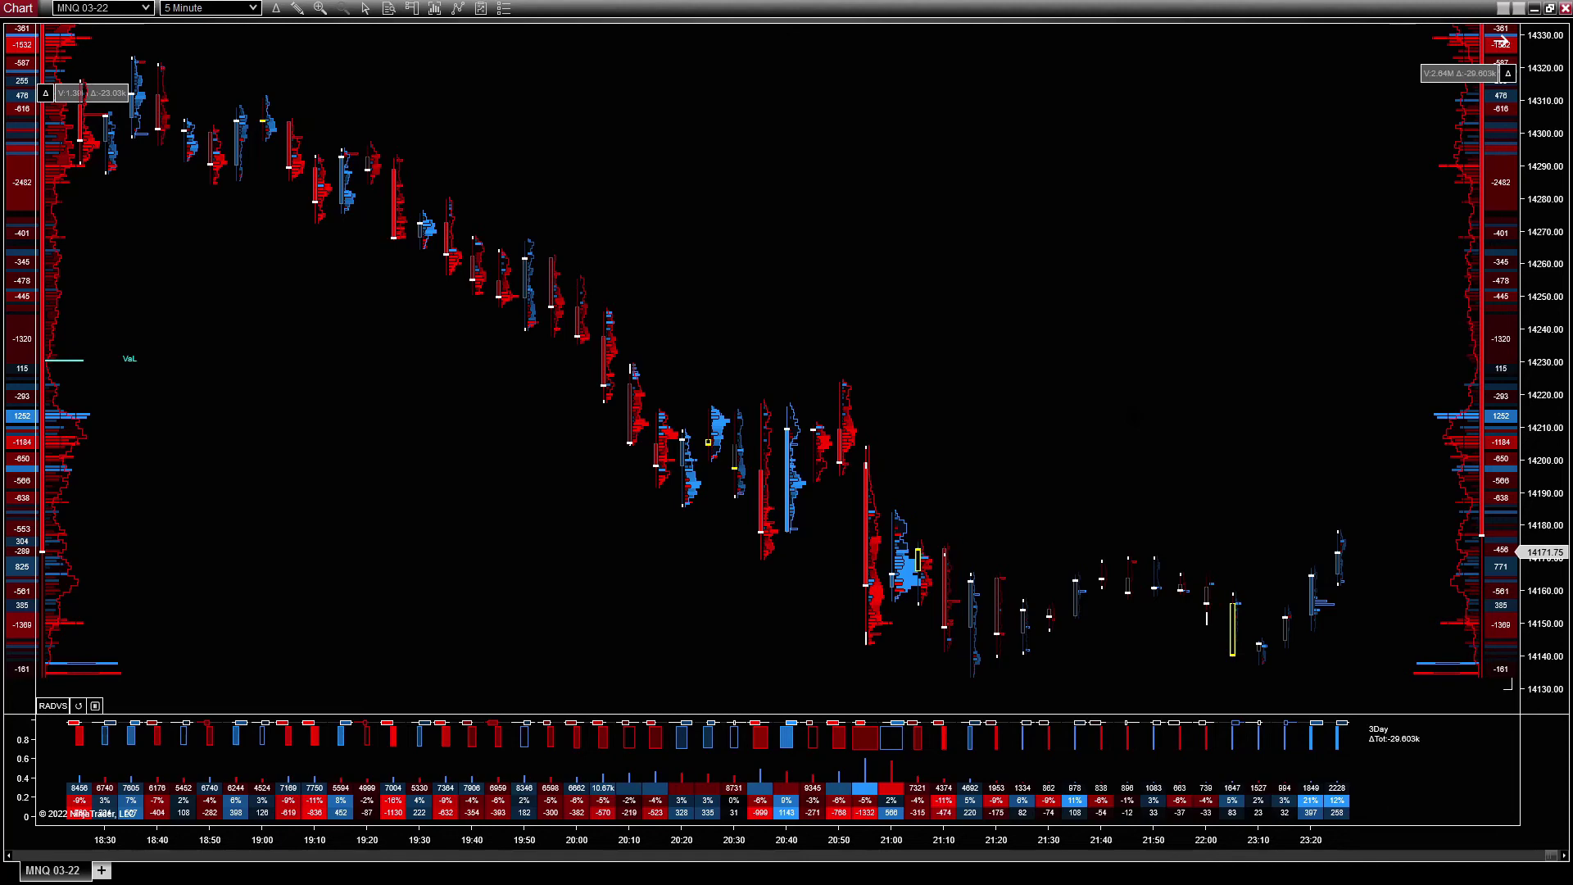
# Step: Show the two-day zone's detailed summary in the lower panel's margin
pyautogui.click(97, 96)
pyautogui.scroll(-7, 762, 368)
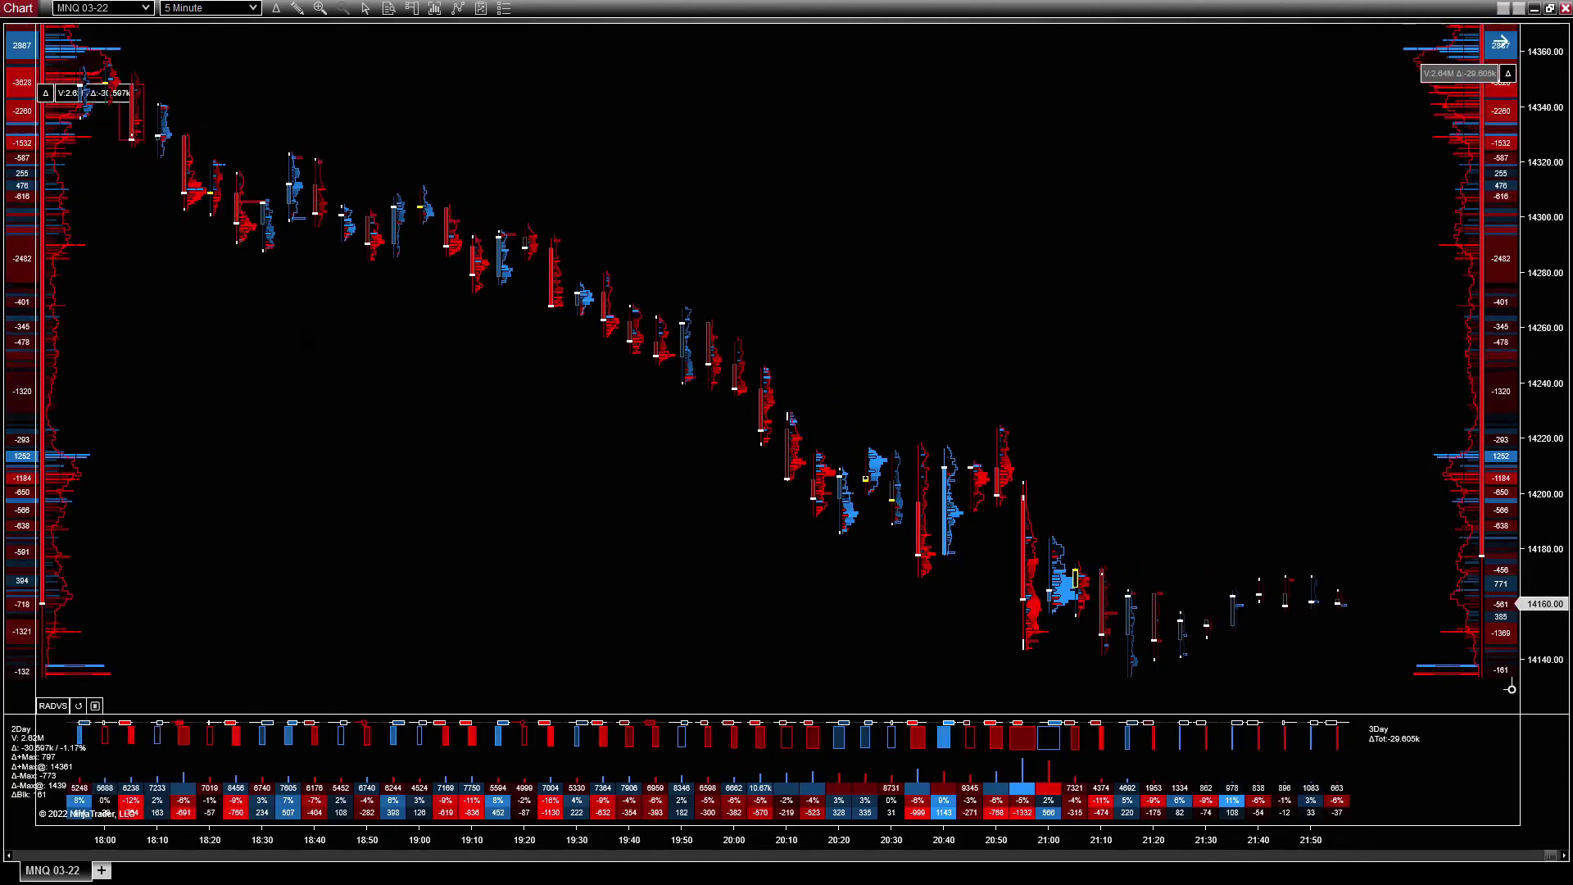
# Step: Examine how the two-day zone's profile and margin summary respond as the chart moves through time, and briefly expand the zone's toolbar
pyautogui.scroll(6, 762, 369)
pyautogui.scroll(8, 762, 369)
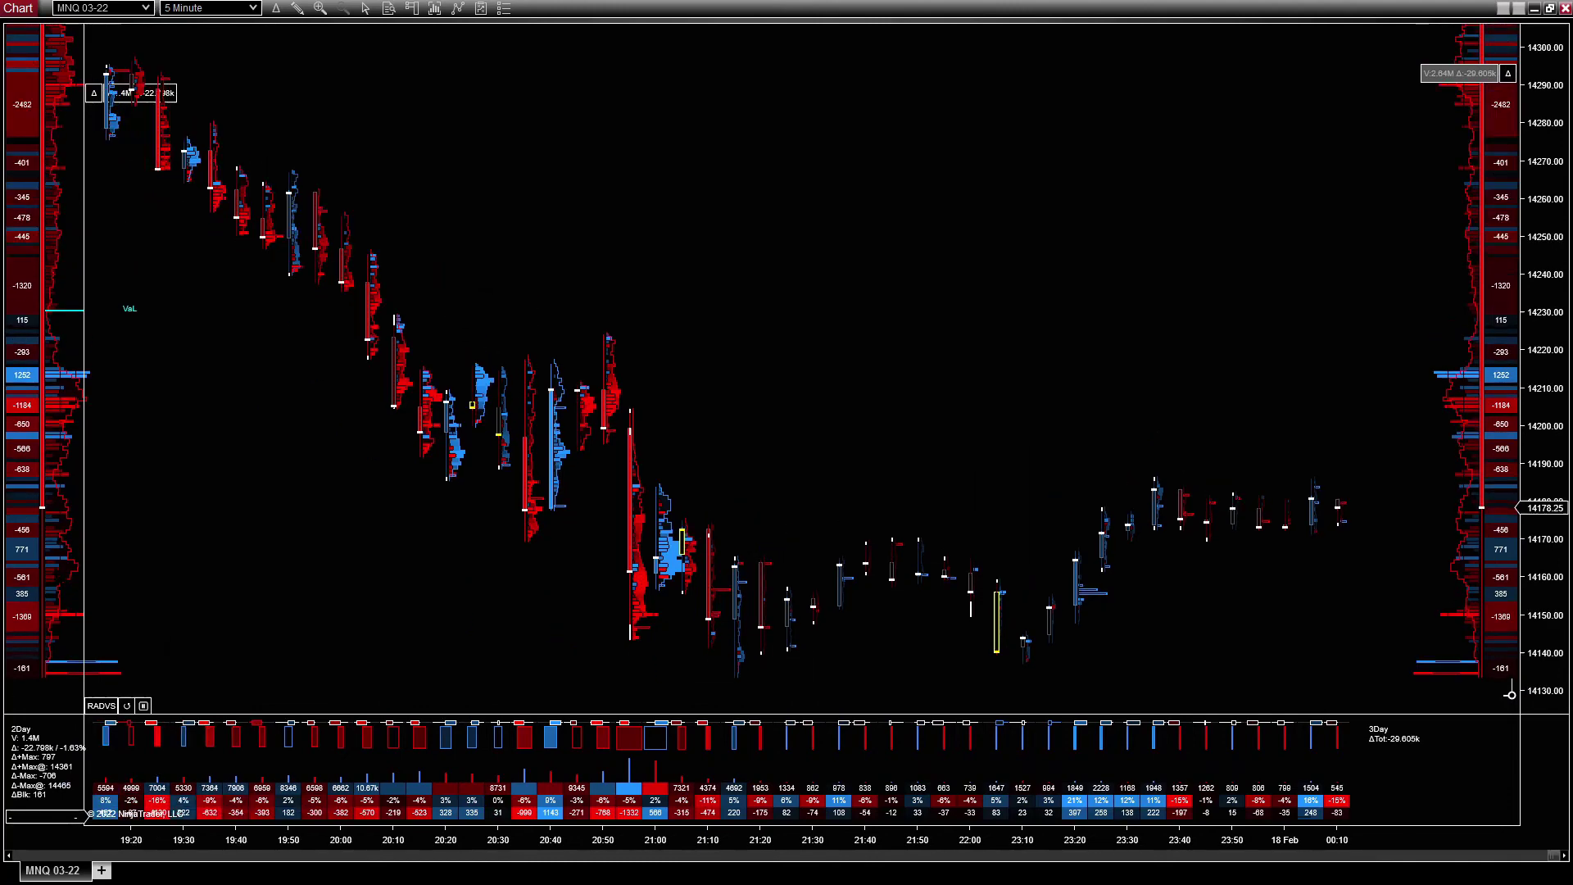
pyautogui.scroll(-3, 787, 369)
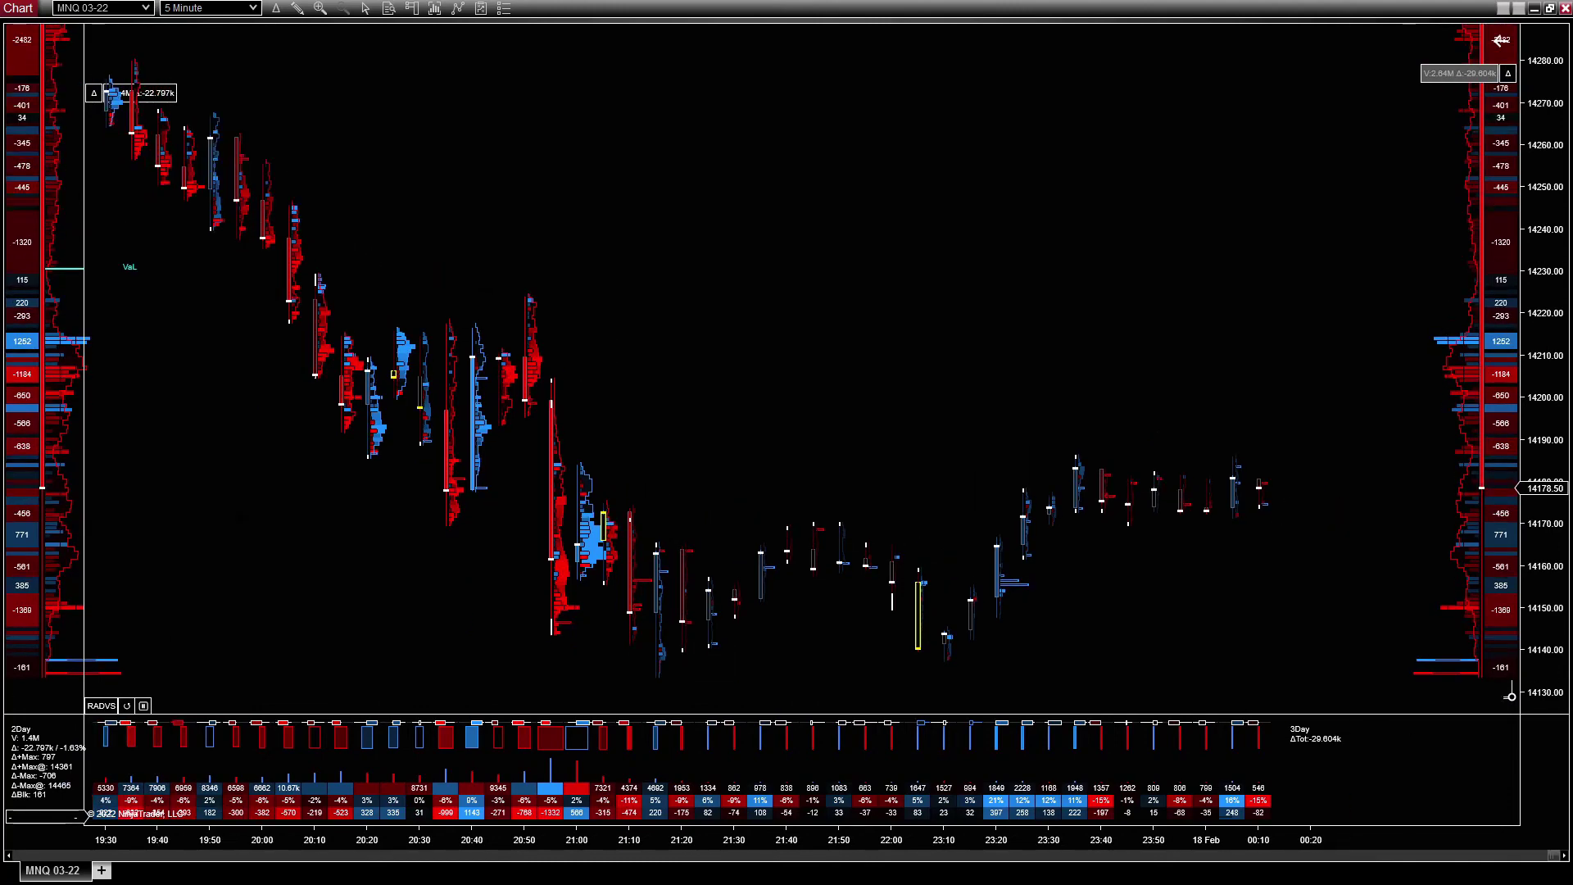
pyautogui.scroll(10, 1509, 697)
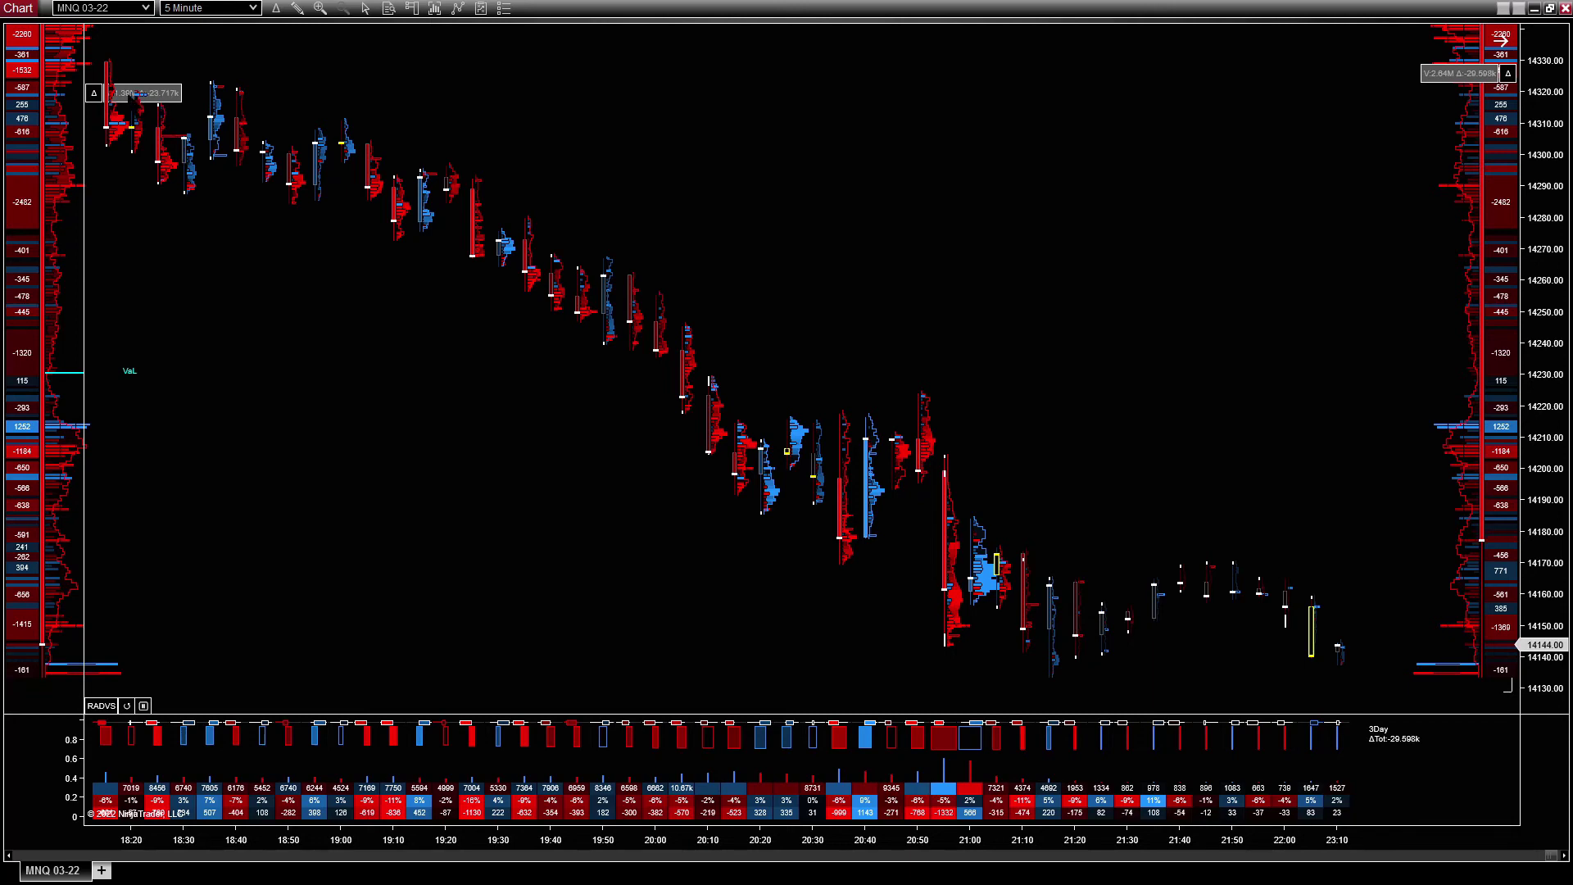
pyautogui.click(131, 96)
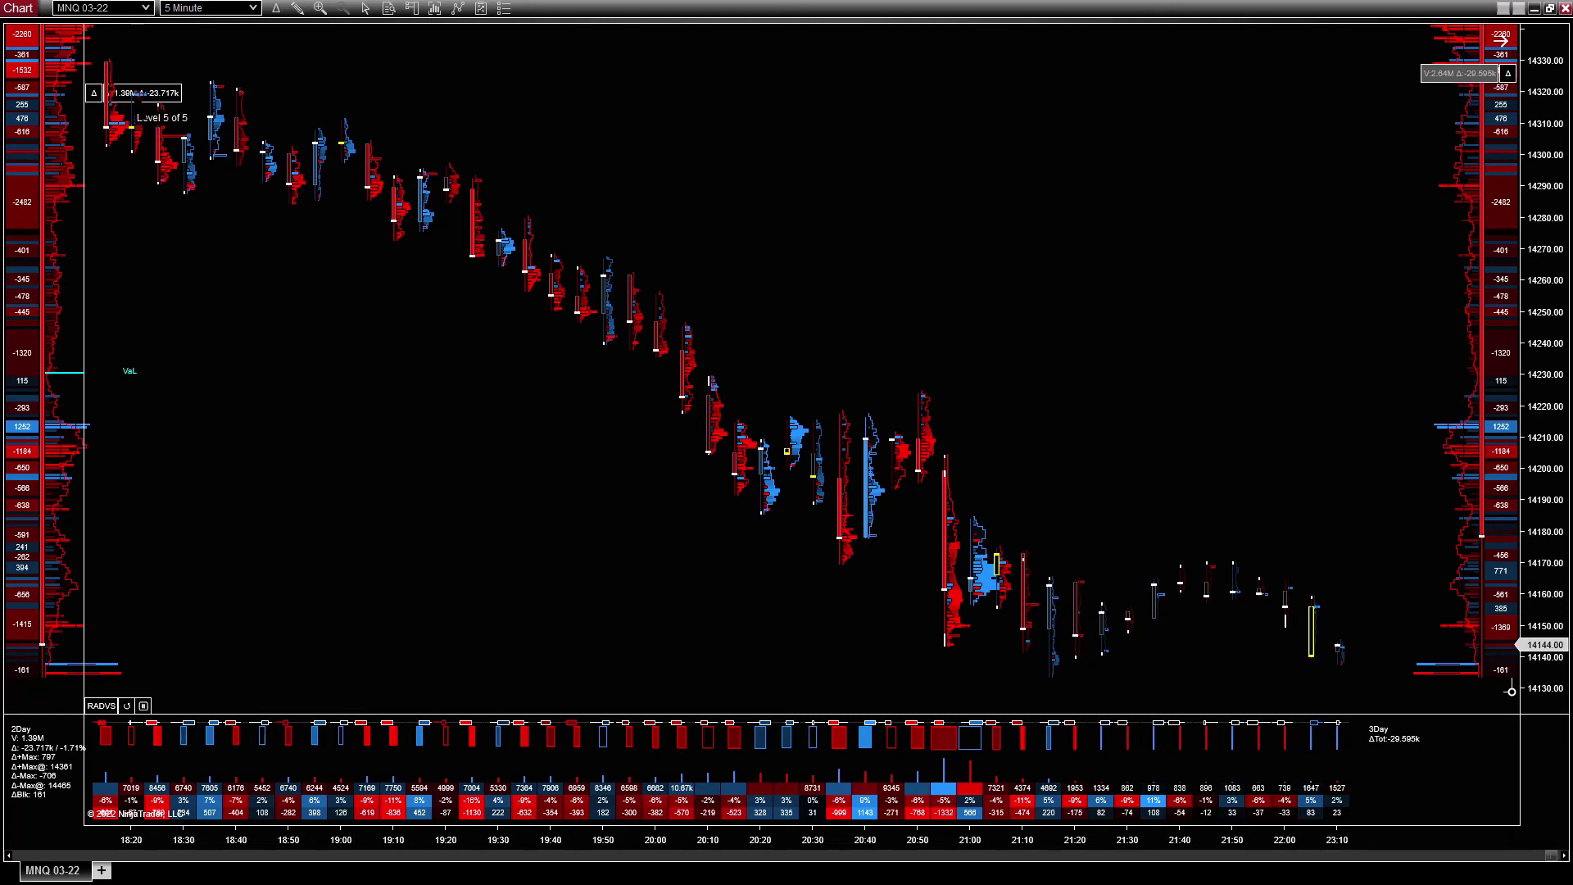
pyautogui.click(106, 86)
pyautogui.click(95, 95)
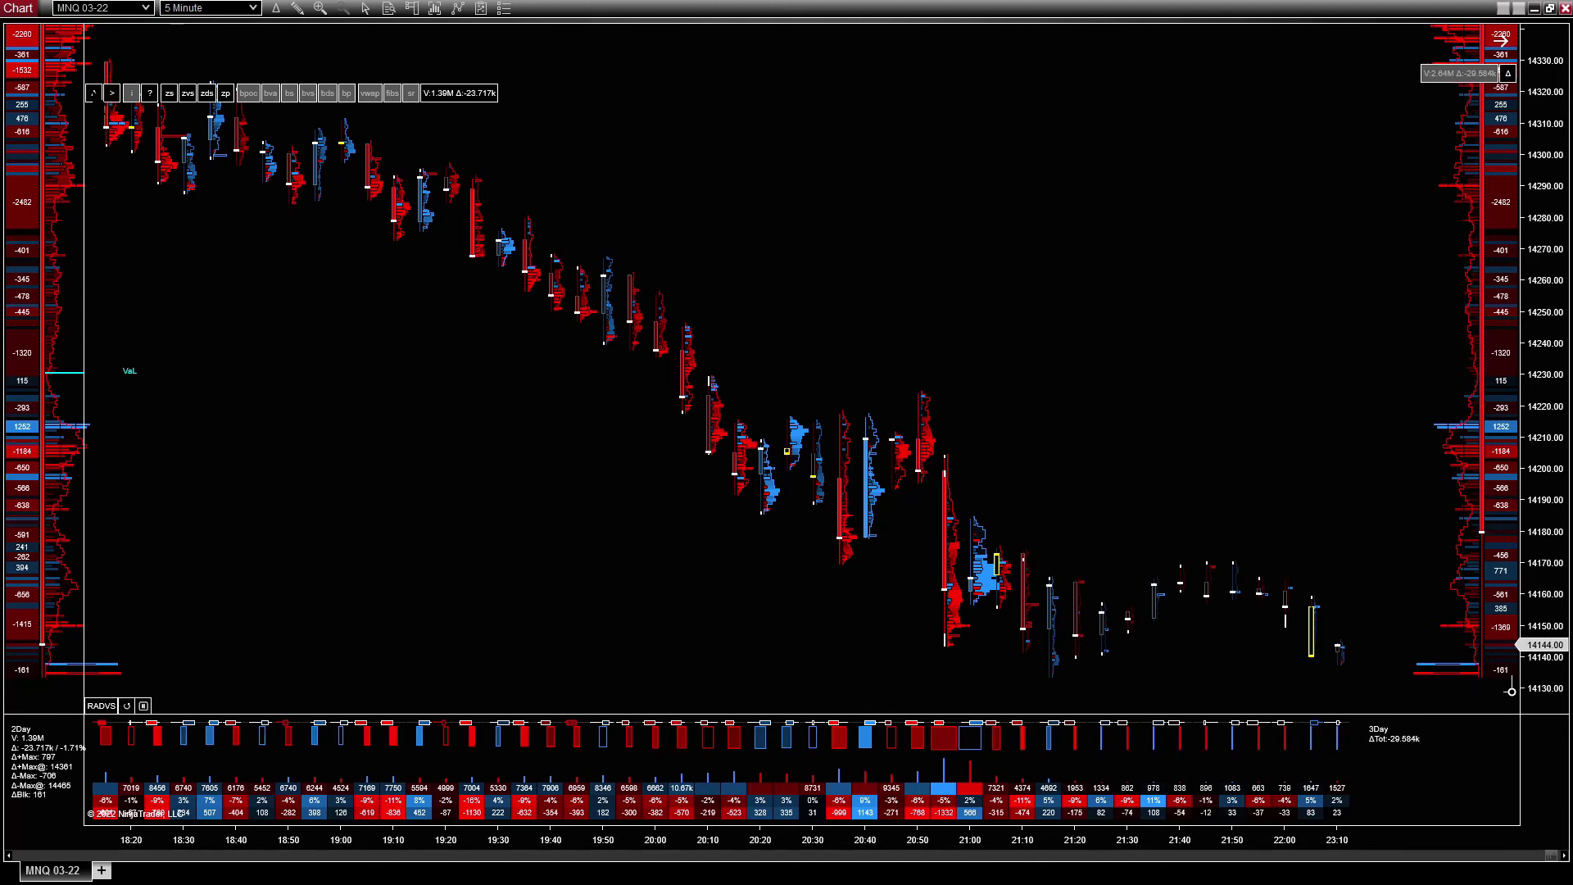
pyautogui.click(94, 93)
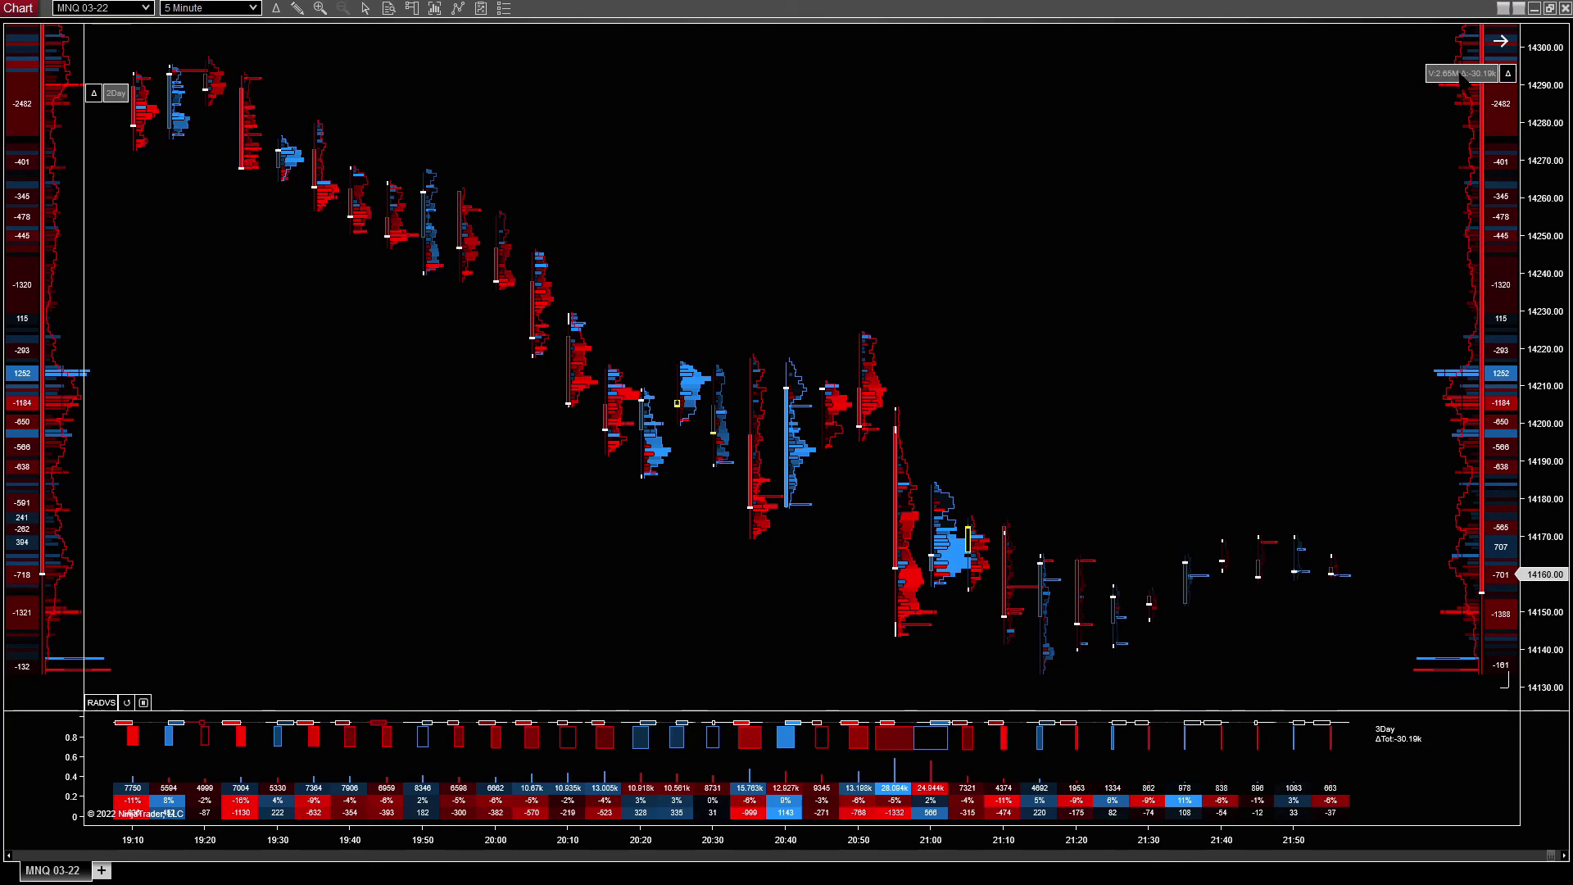
# Step: Set the RebelAnt1Right zone's AutoCaptionMode to Description and apply it
pyautogui.doubleClick(1462, 75)
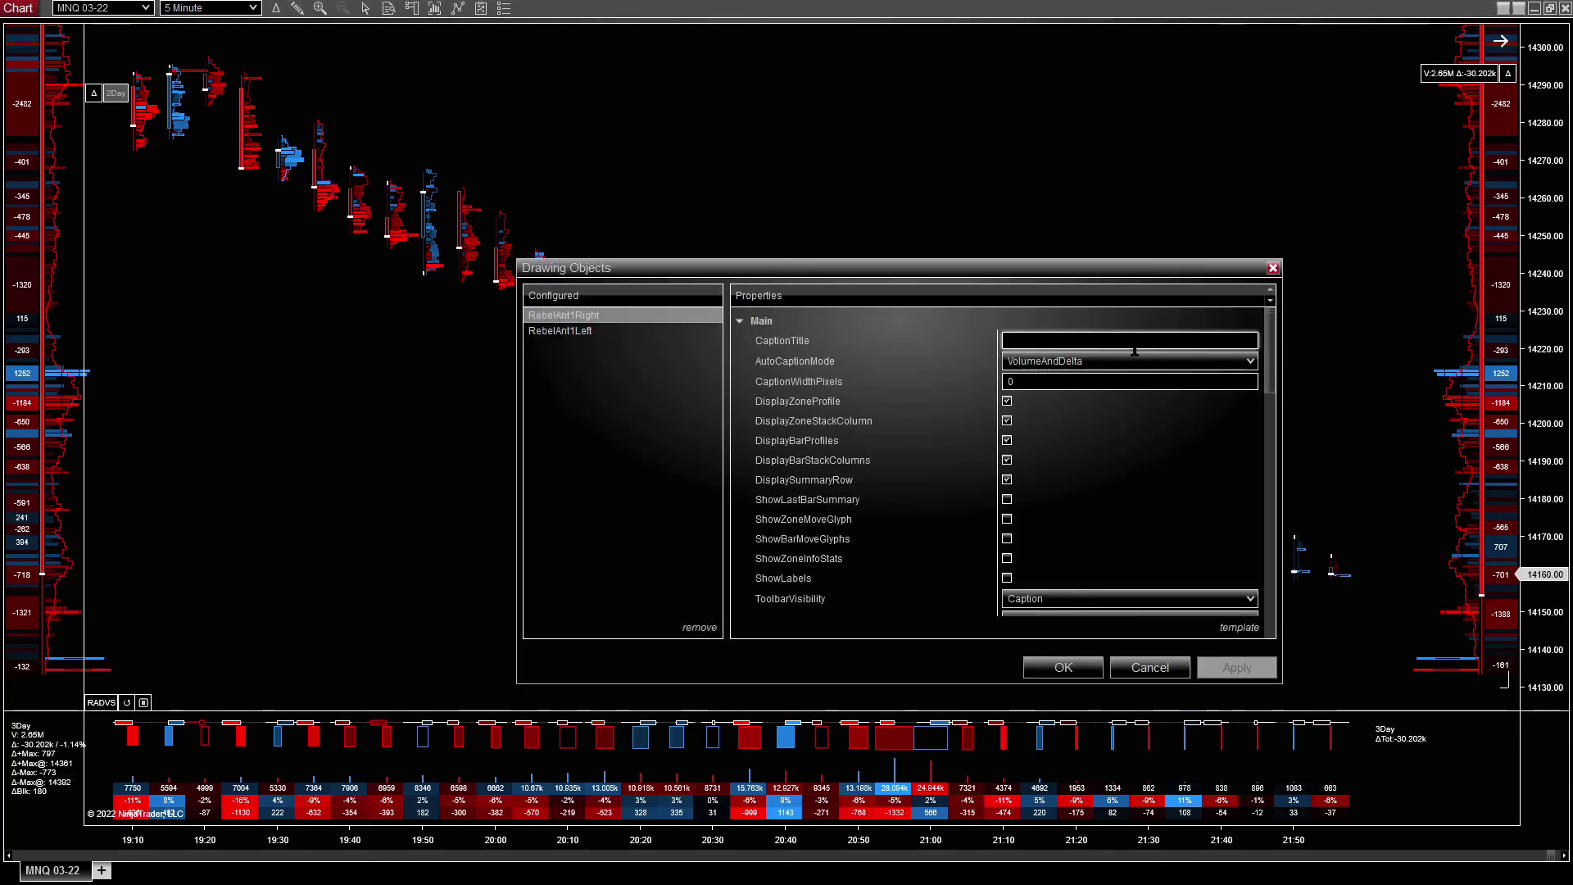
pyautogui.click(1127, 362)
pyautogui.click(1085, 377)
pyautogui.click(1237, 667)
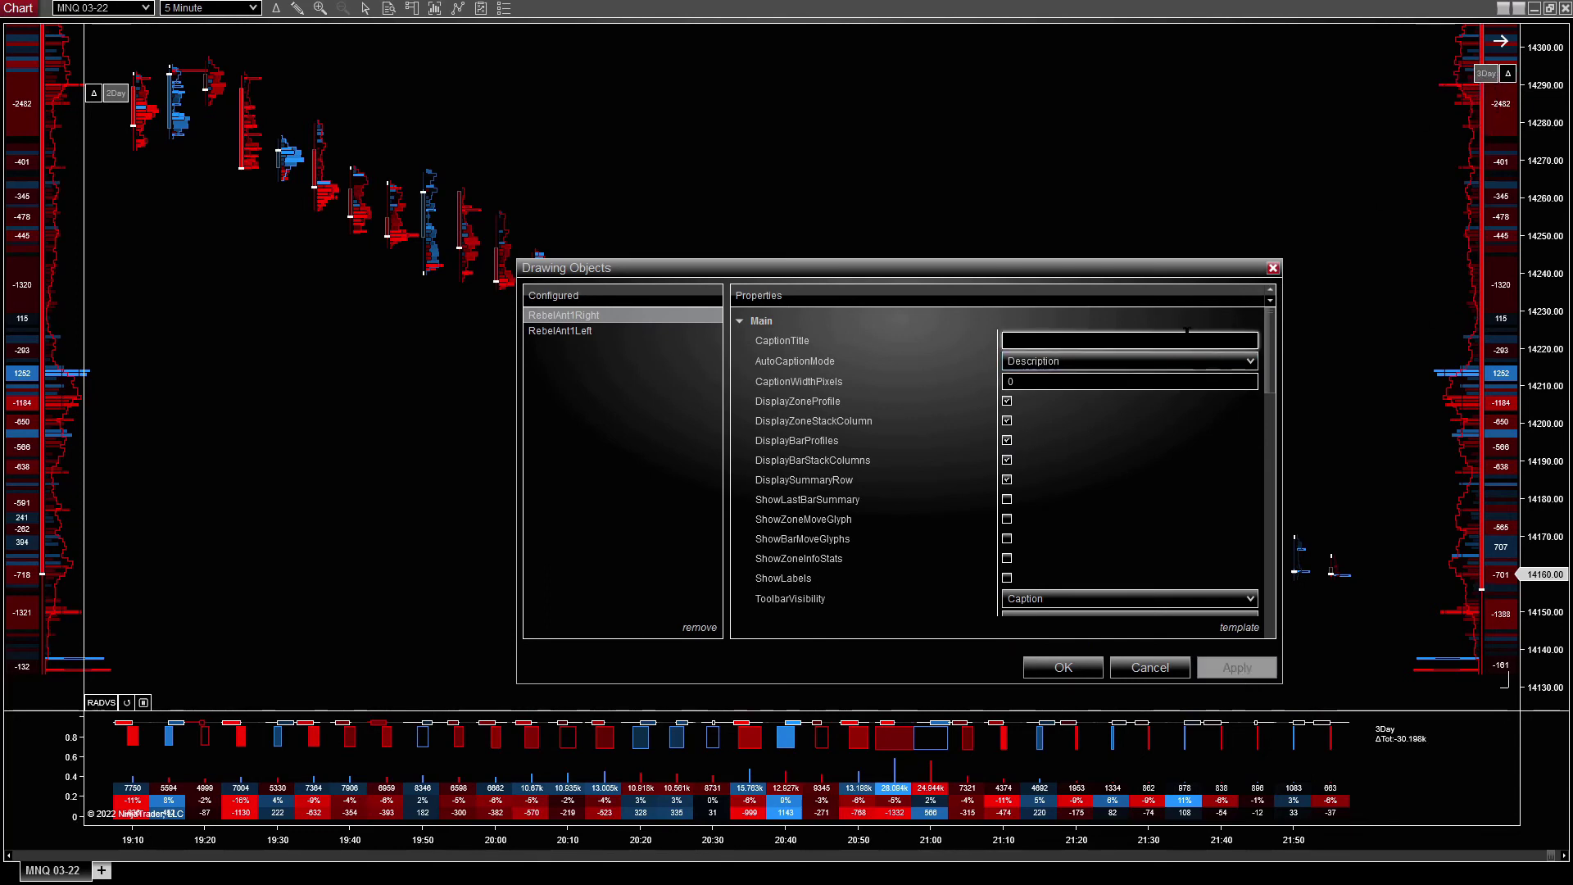
# Step: Enter MyZone as the RebelAnt1Right zone's CaptionTitle and accept the drawing object settings
pyautogui.click(1186, 337)
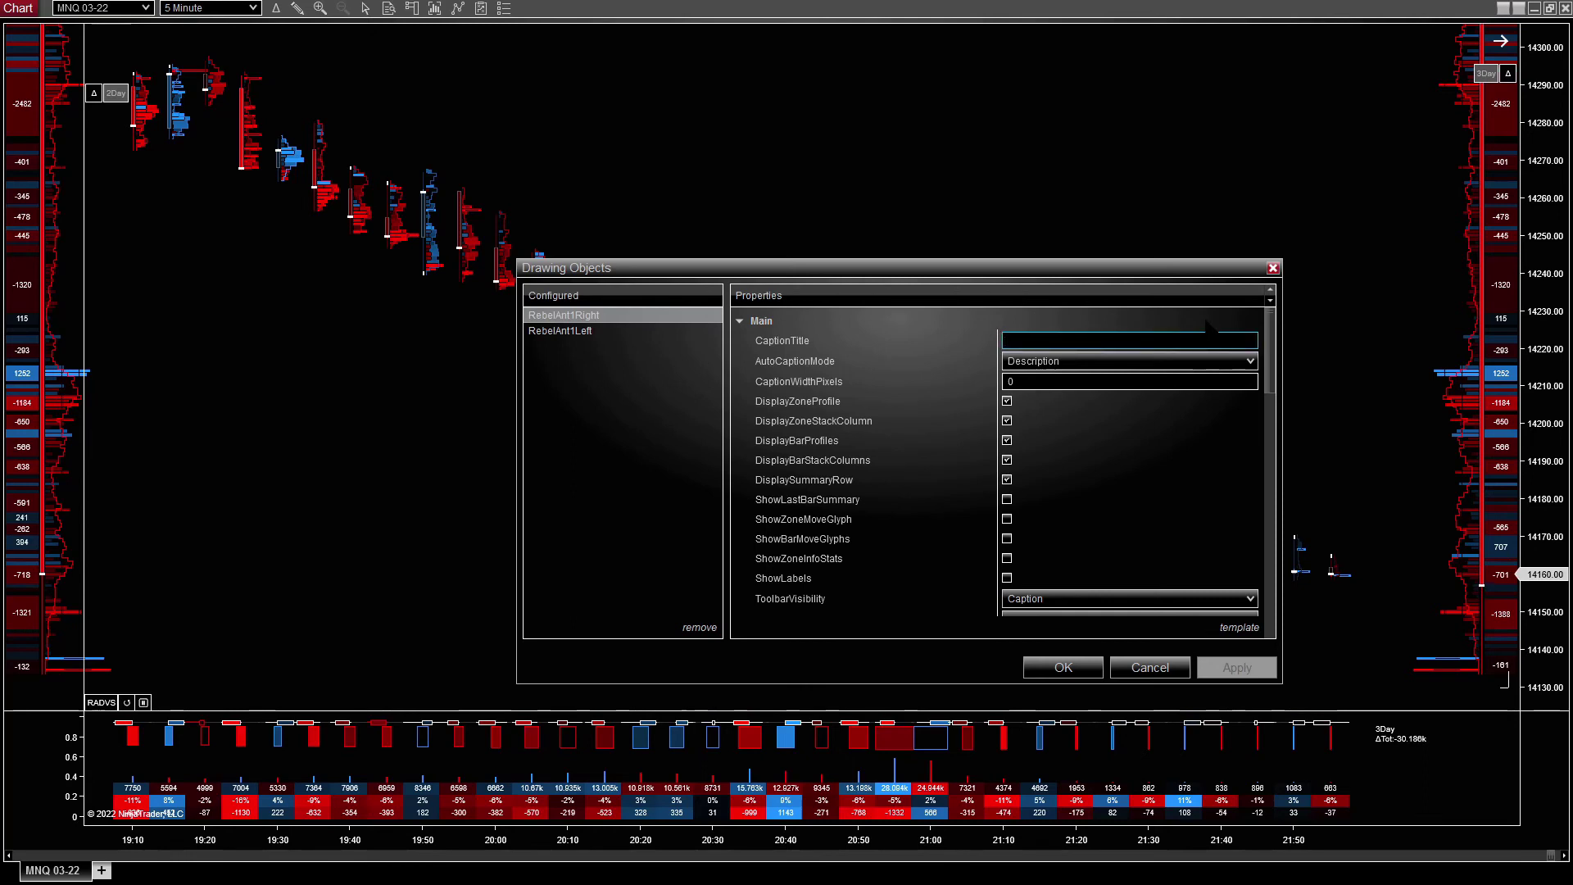
pyautogui.write('My')
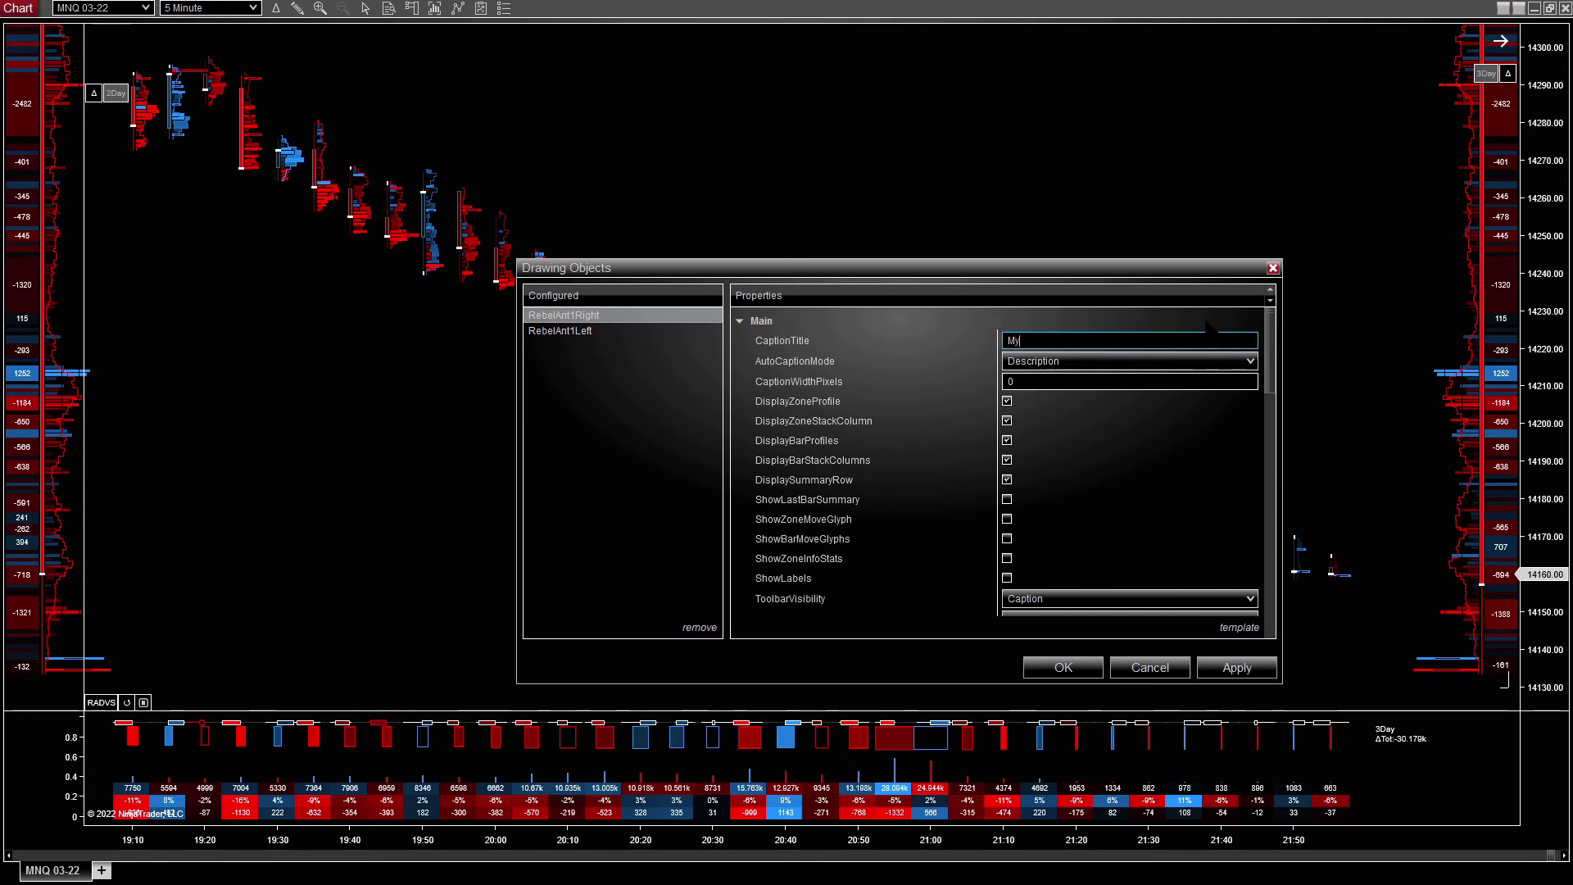
pyautogui.write('Zone')
pyautogui.click(1063, 668)
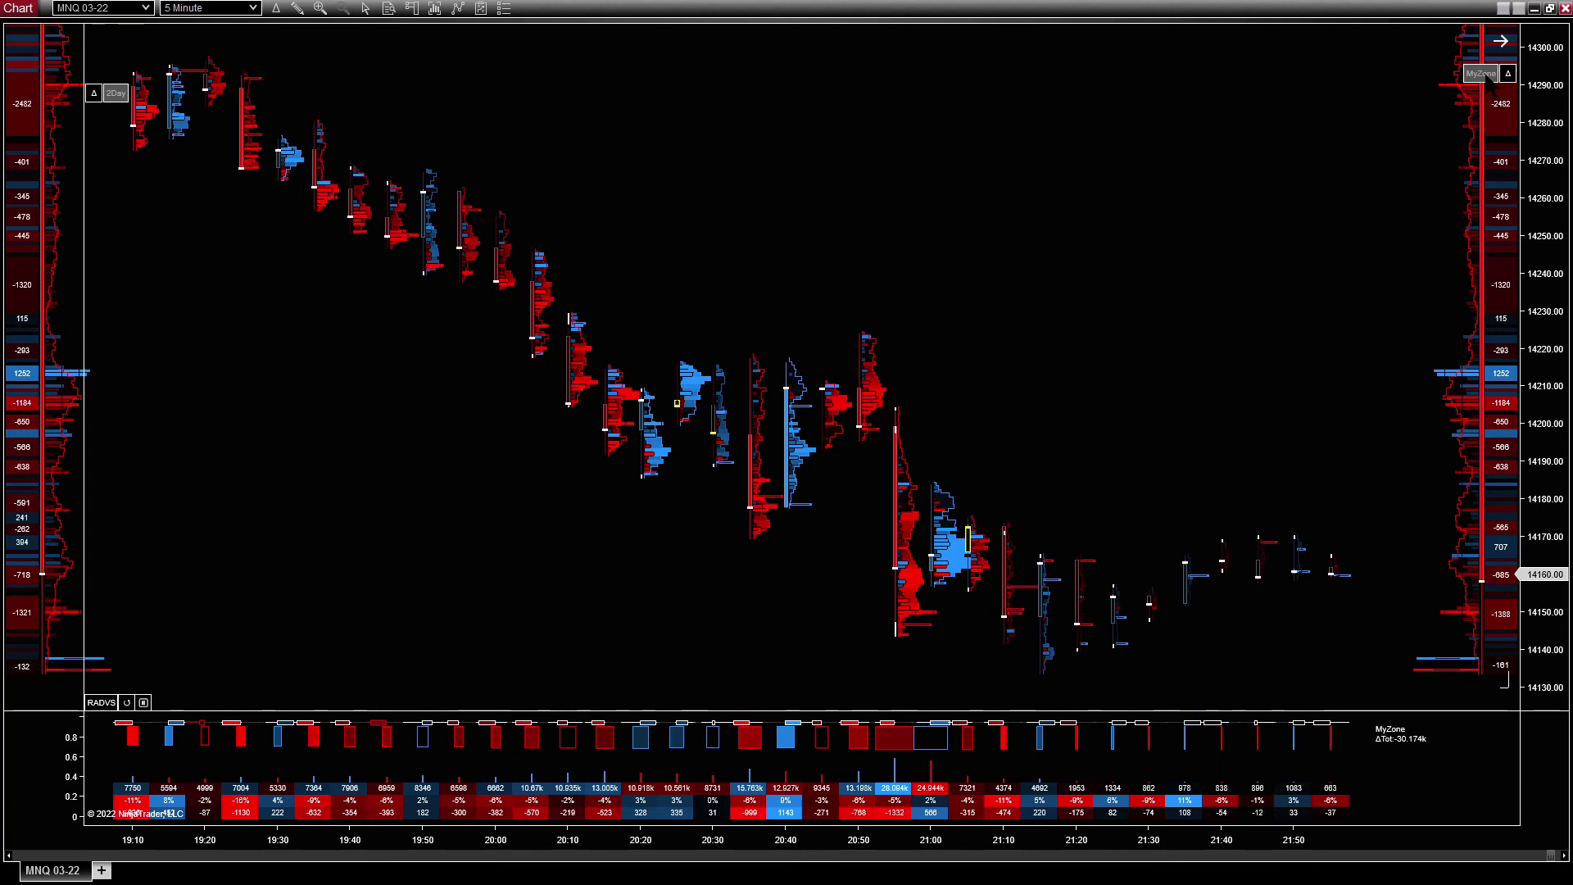
# Step: Save the MyZone caption settings over the existing RebelAnt1Right template and close the zone's properties
pyautogui.doubleClick(1483, 76)
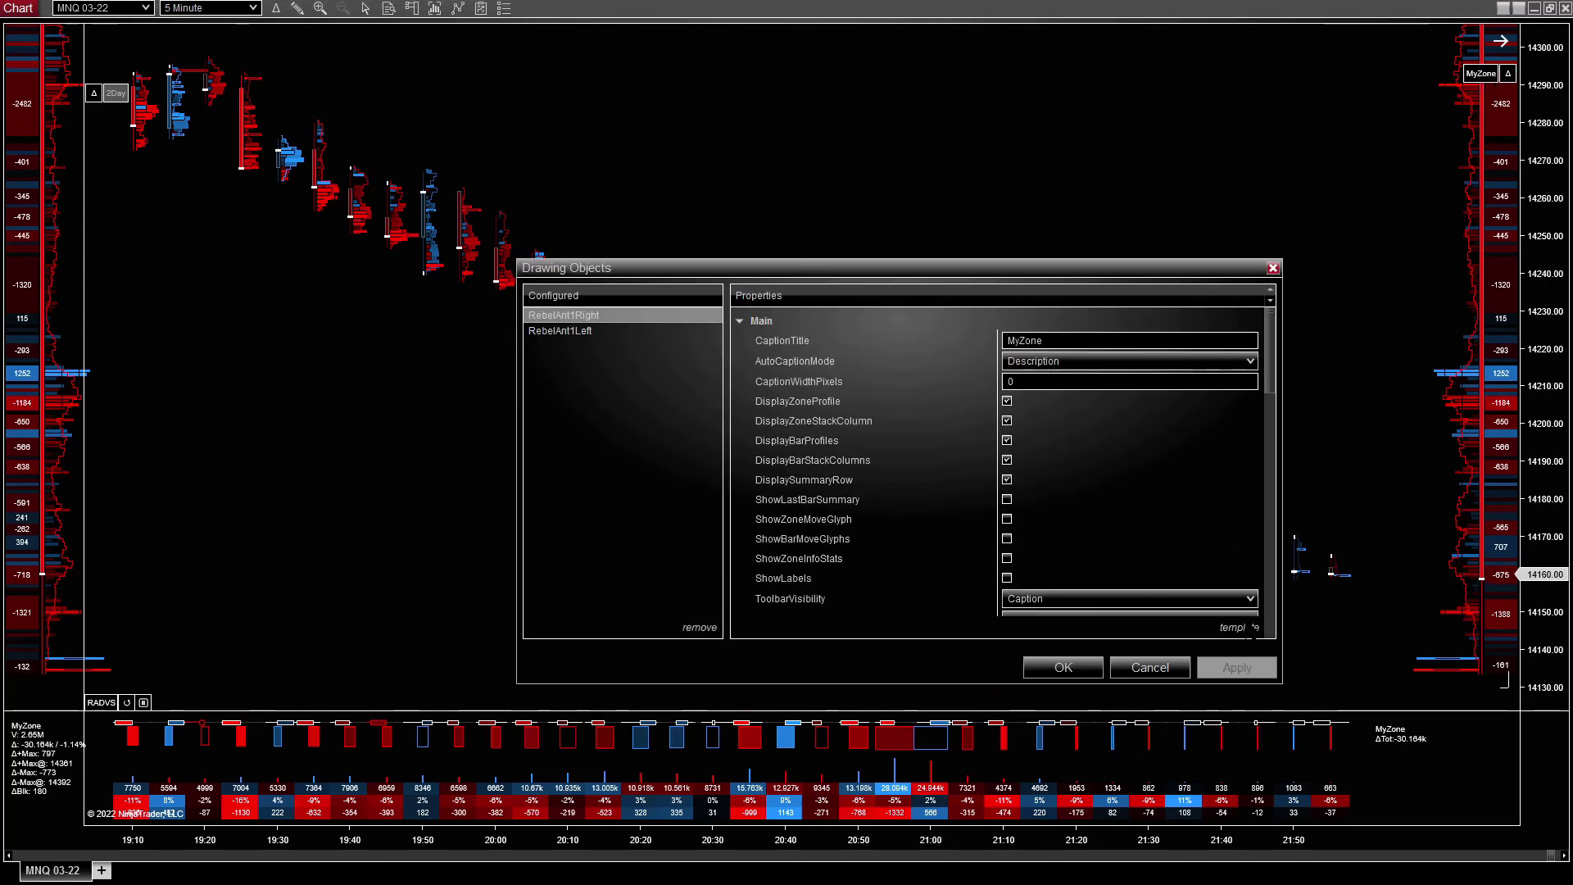
pyautogui.moveTo(1238, 628)
pyautogui.click(1189, 628)
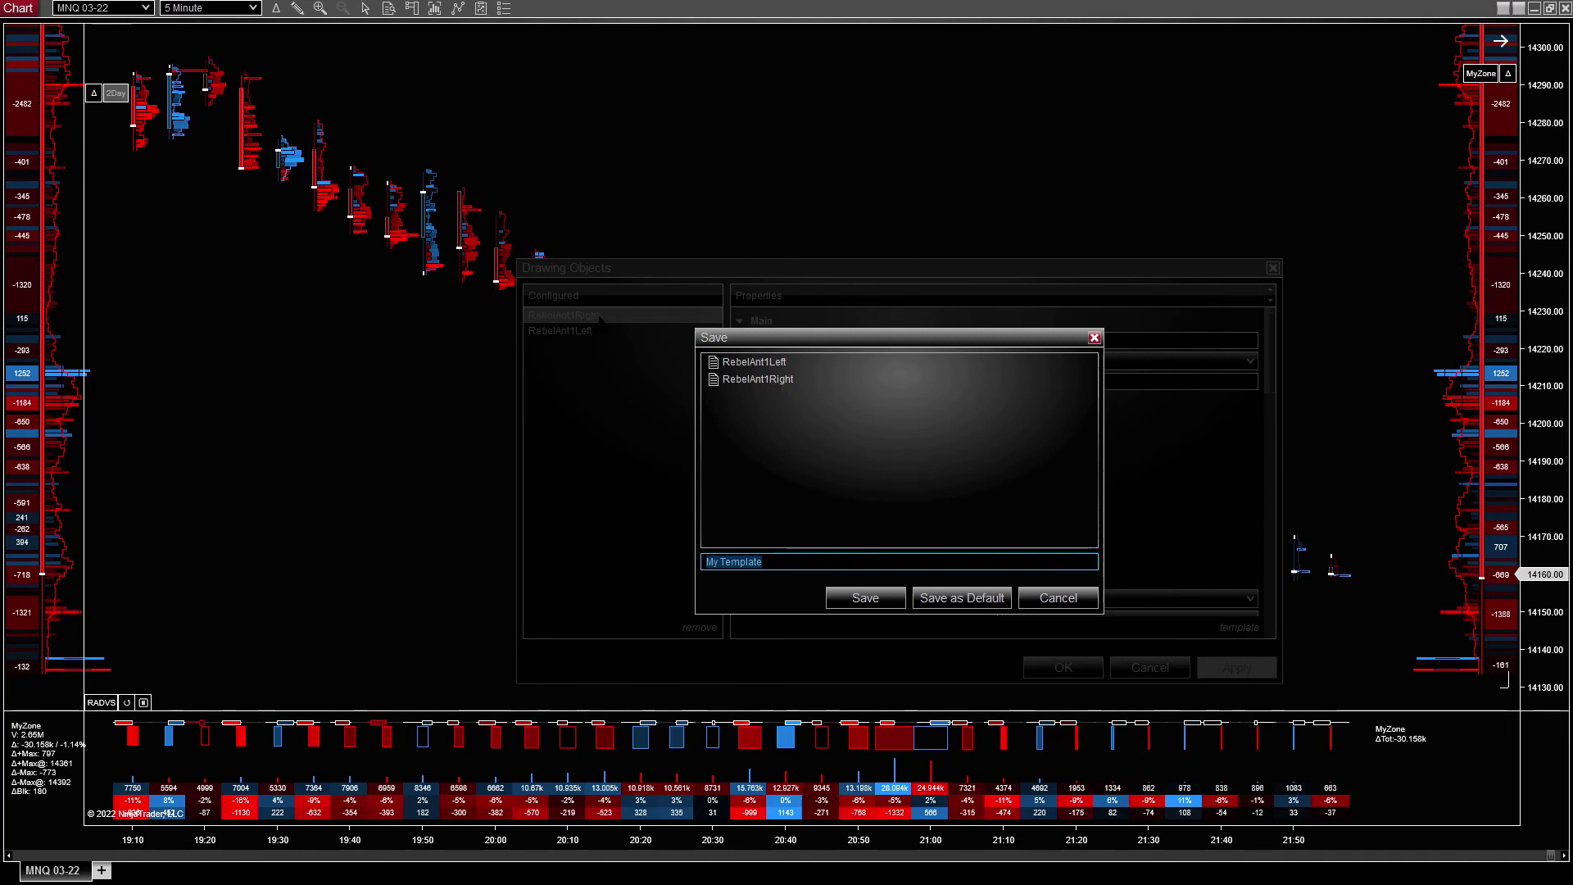
pyautogui.click(758, 378)
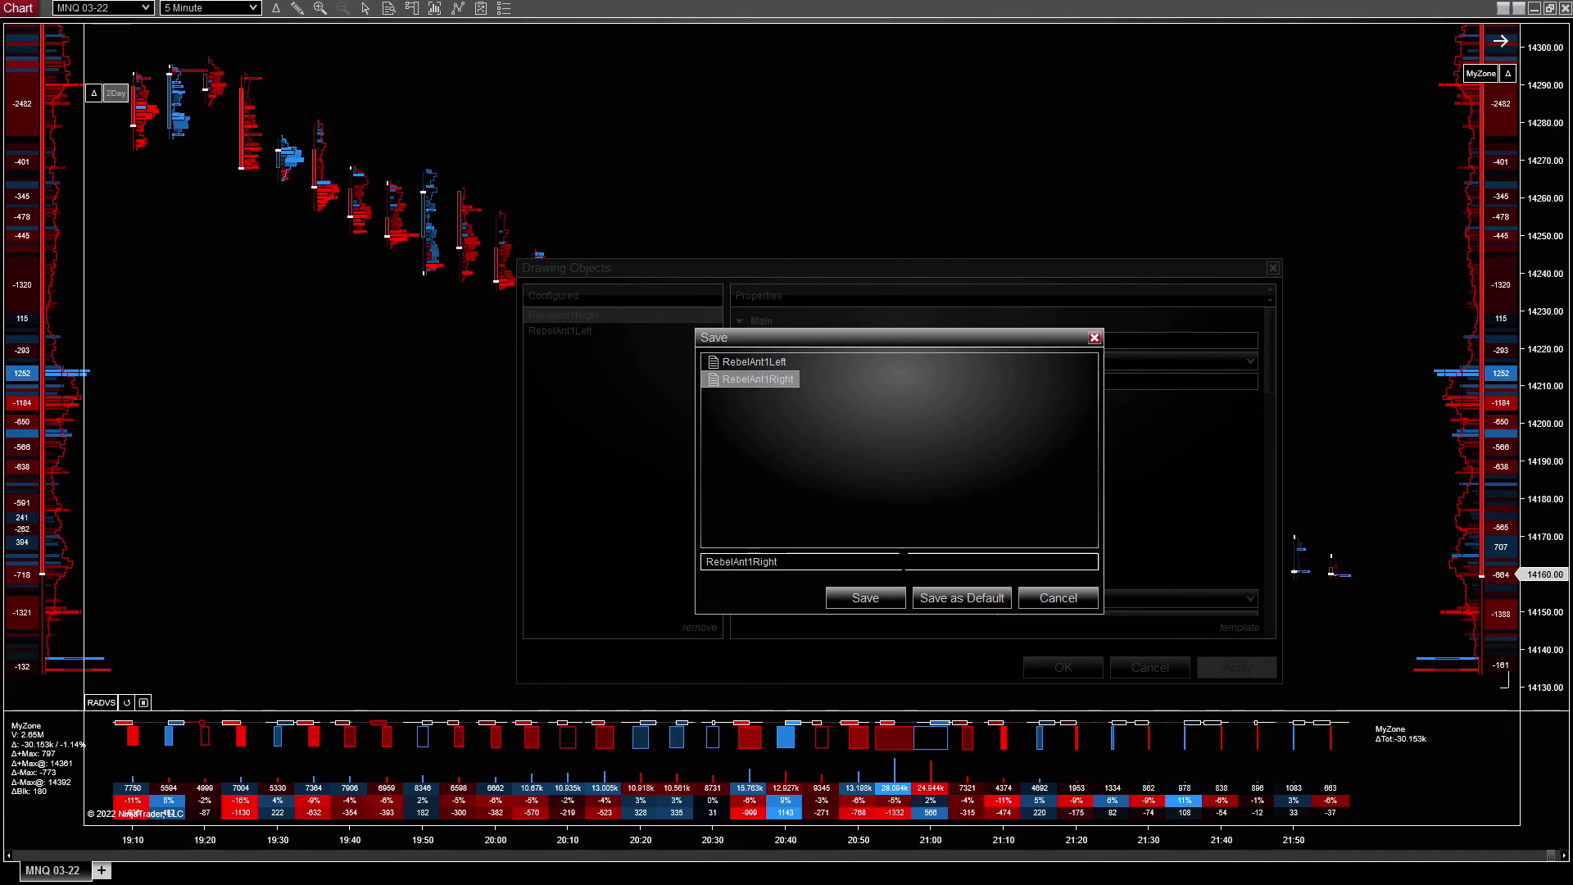
pyautogui.click(866, 597)
pyautogui.click(929, 496)
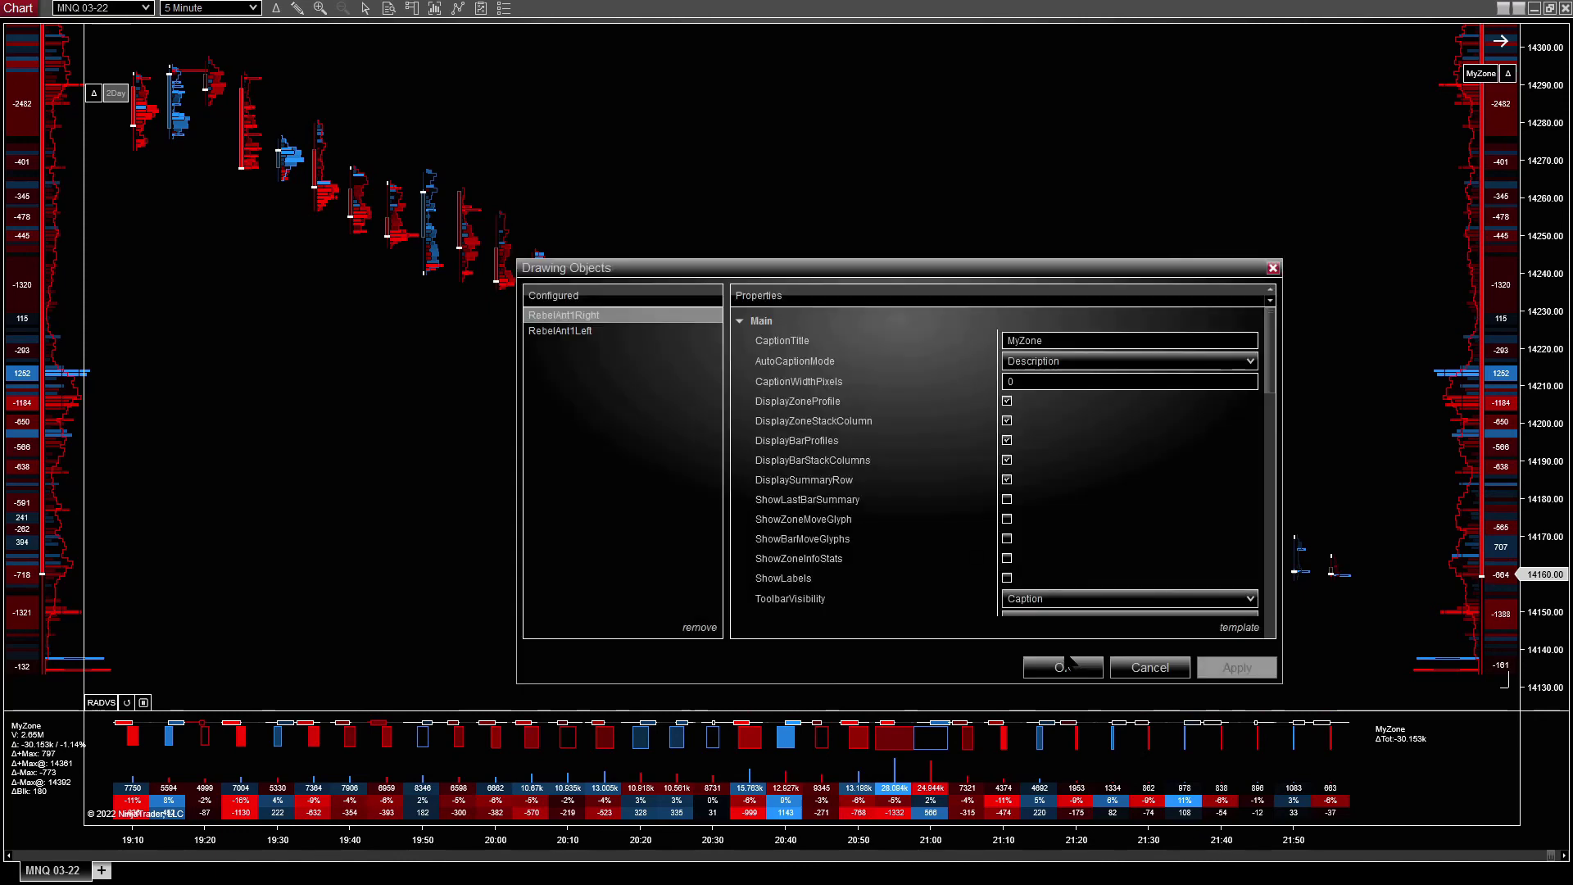
pyautogui.click(1063, 667)
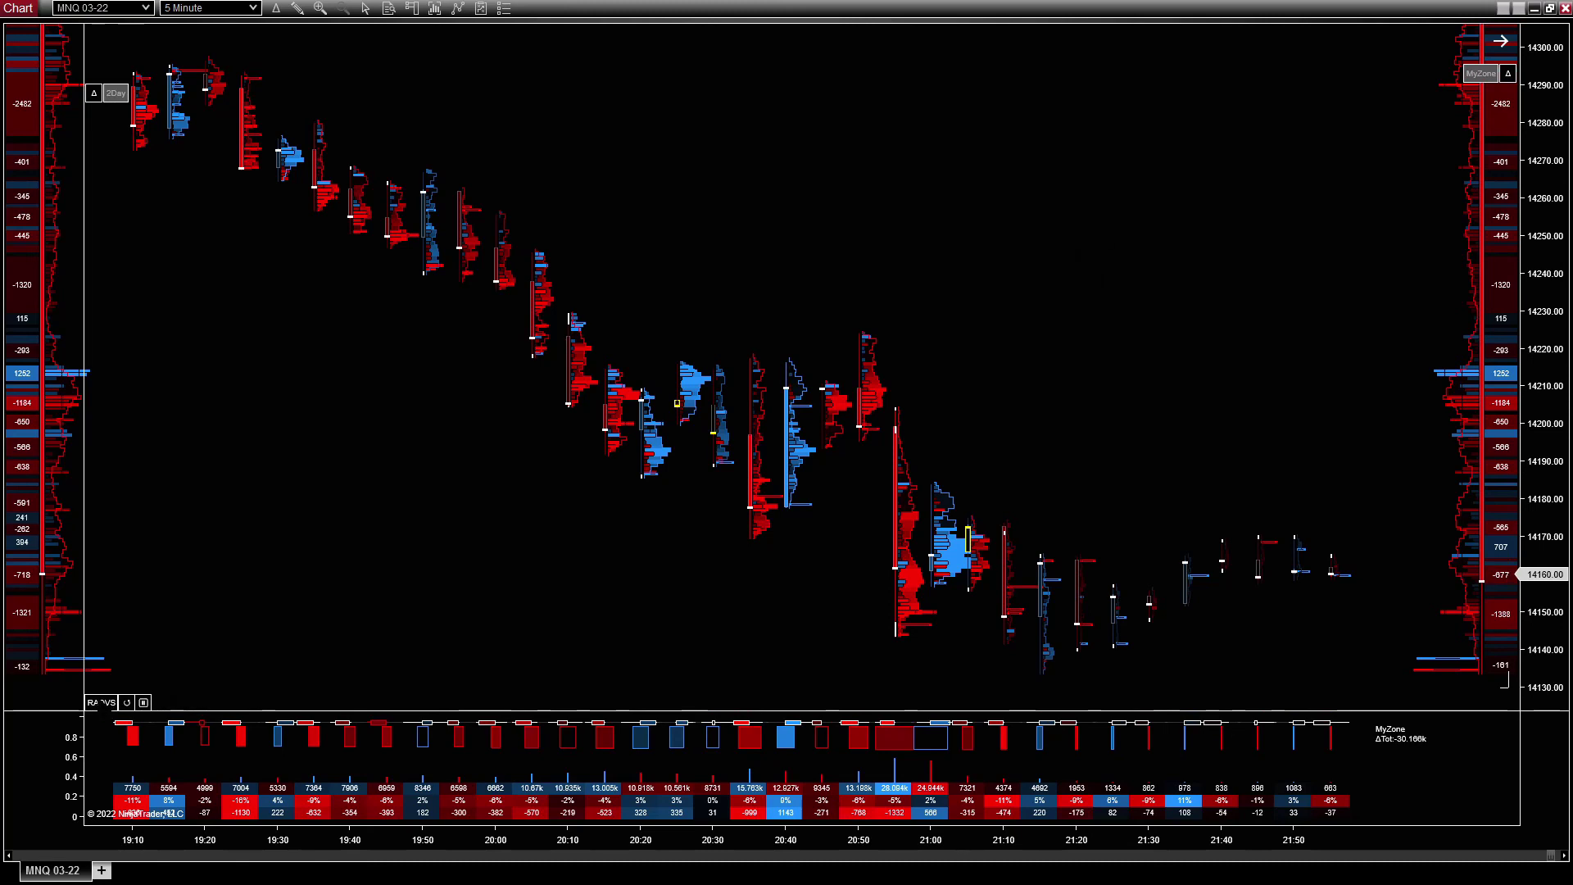
# Step: Cycle through the RADVS display modes, from hidden zone captions through boxed bars and back to the plain profile view
pyautogui.click(100, 705)
pyautogui.click(100, 705)
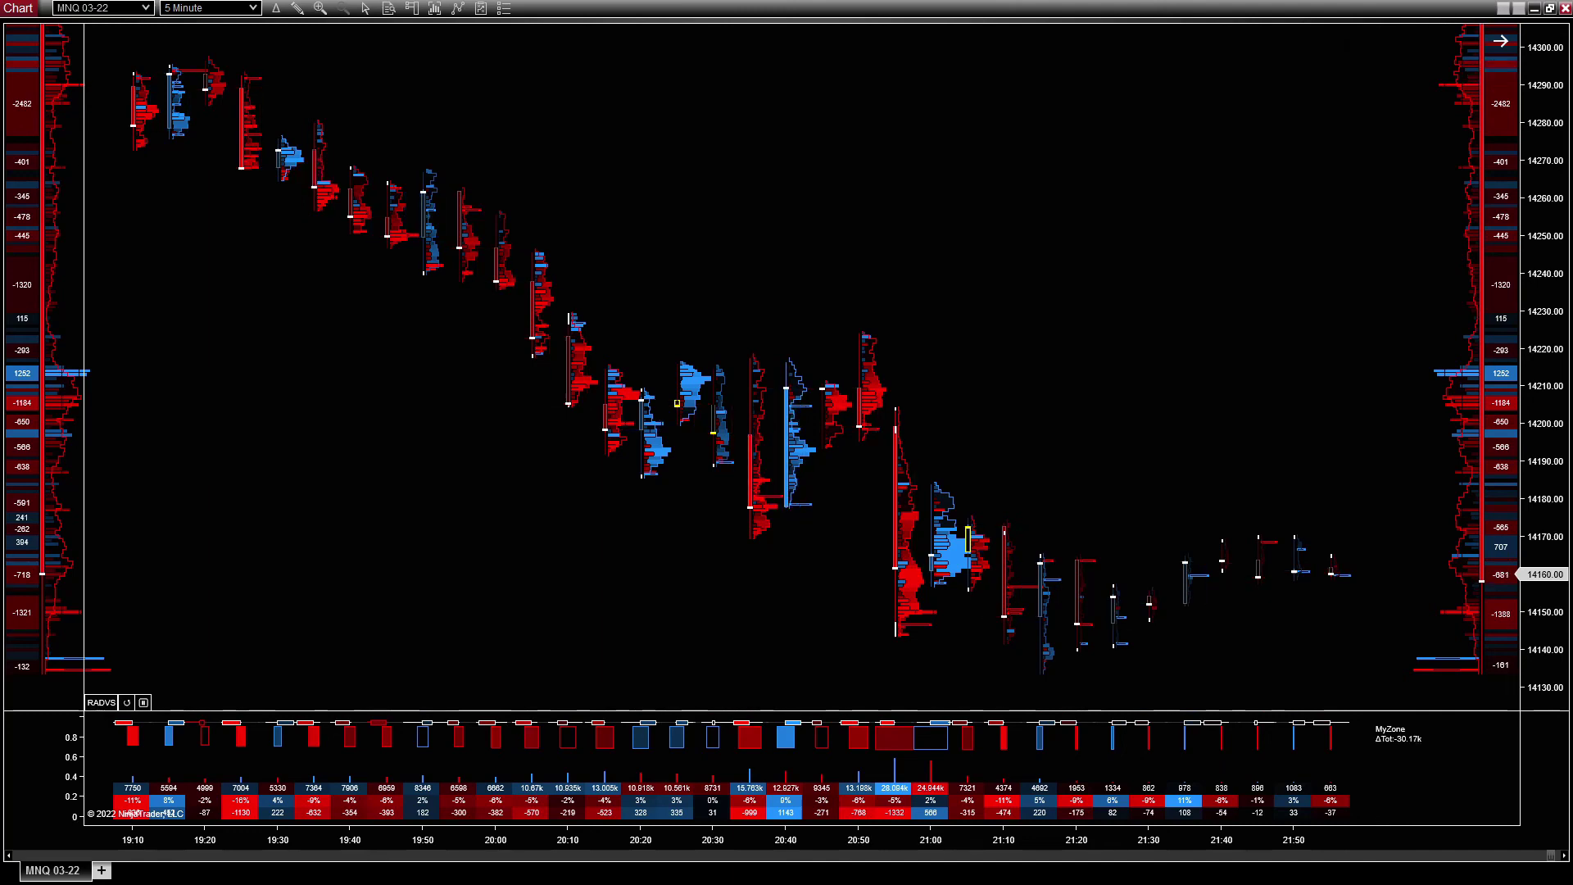
pyautogui.click(97, 703)
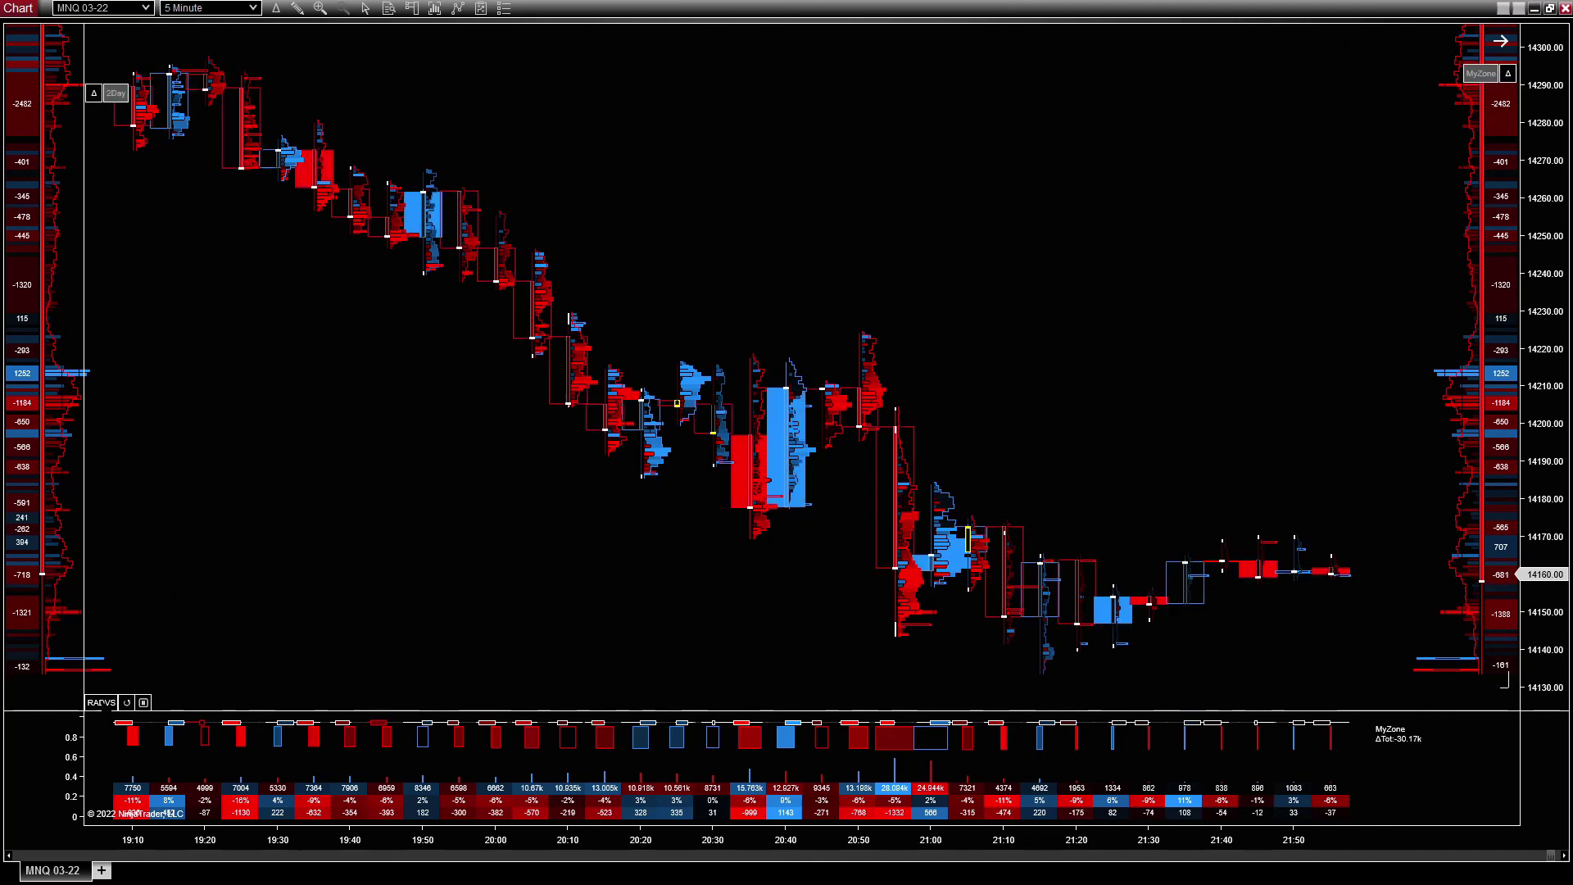
pyautogui.click(97, 703)
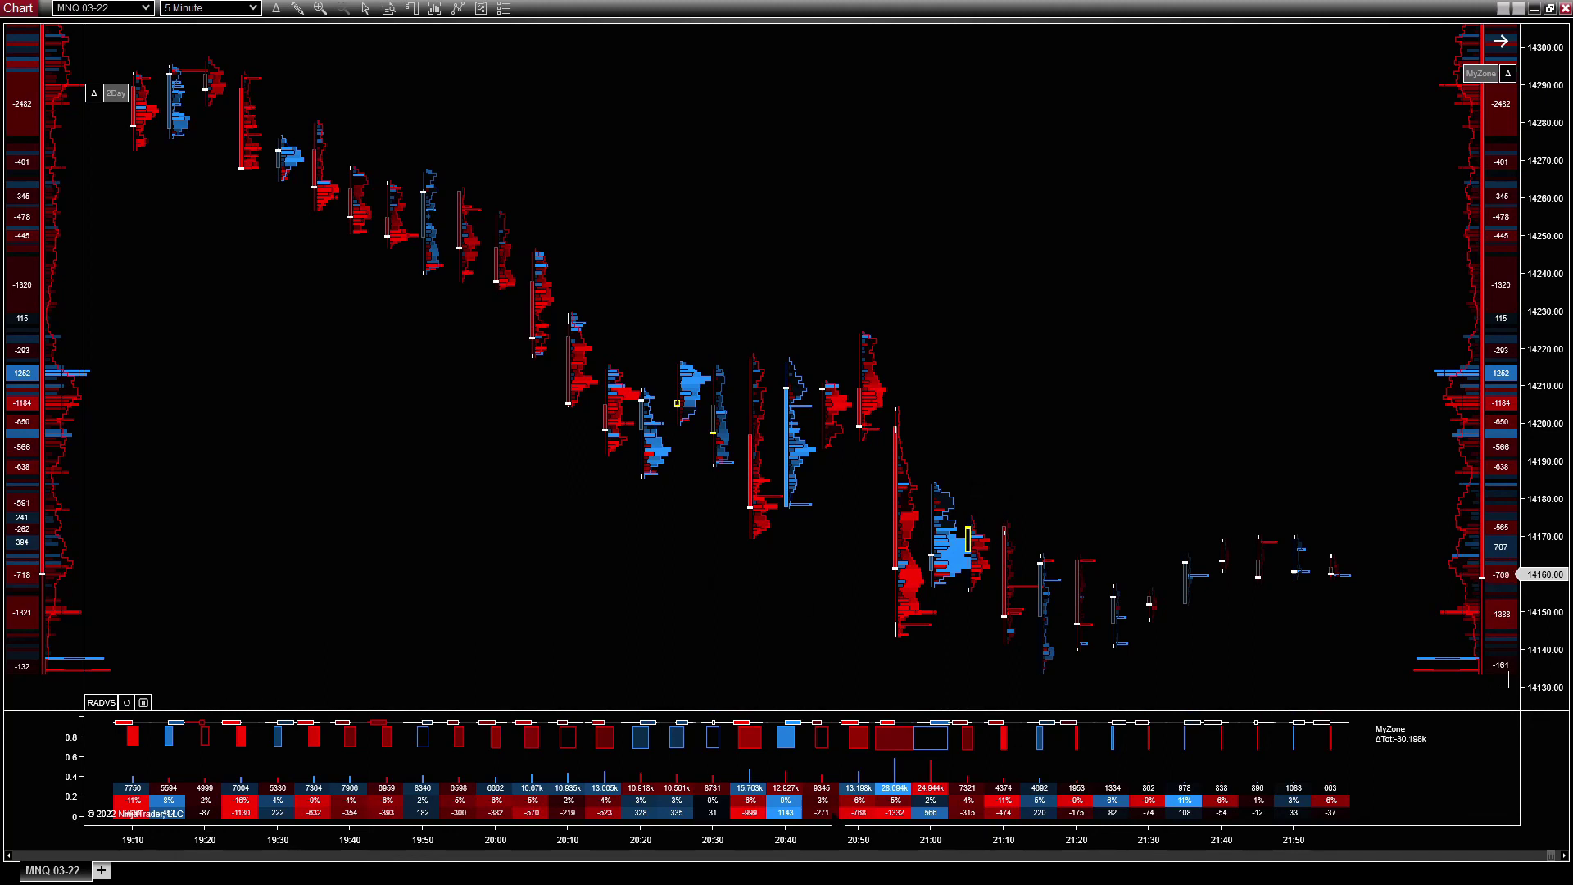
# Step: Widen and narrow the chart's bar spacing to examine how the bar profiles and bar stack columns display at different zoom levels
pyautogui.moveTo(956, 846); pyautogui.dragTo(876, 842)
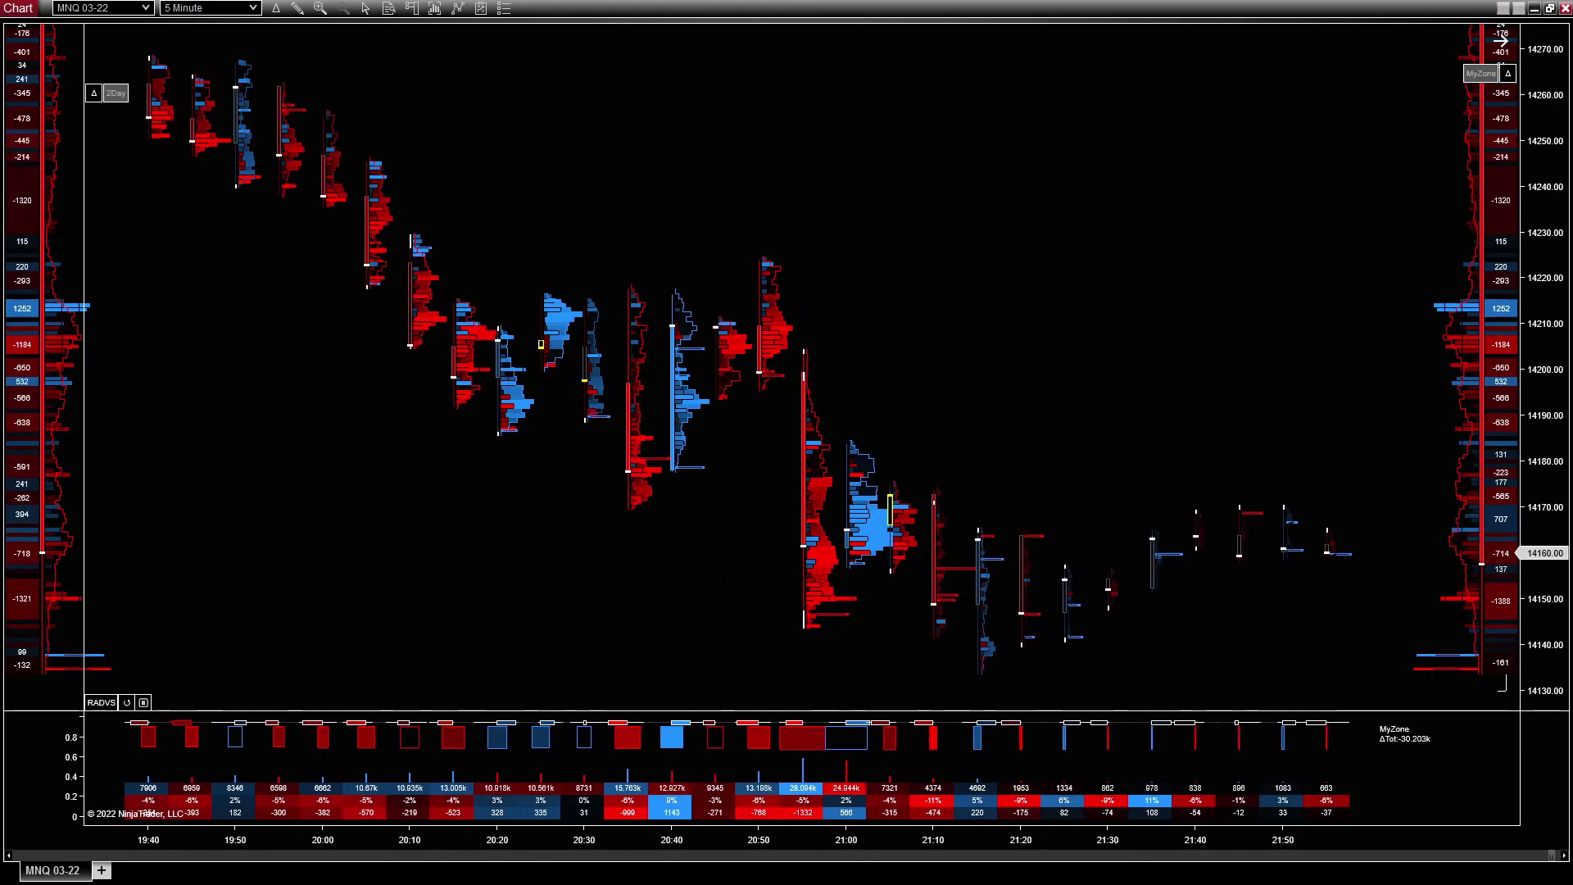
pyautogui.hotkey('alt', 'Down')
pyautogui.hotkey('alt', 'Down')
pyautogui.hotkey('alt', 'Down')
pyautogui.hotkey('alt', 'Down')
pyautogui.hotkey('alt', 'Down')
pyautogui.hotkey('alt', 'Down')
pyautogui.hotkey('alt', 'Down')
pyautogui.hotkey('alt', 'Down')
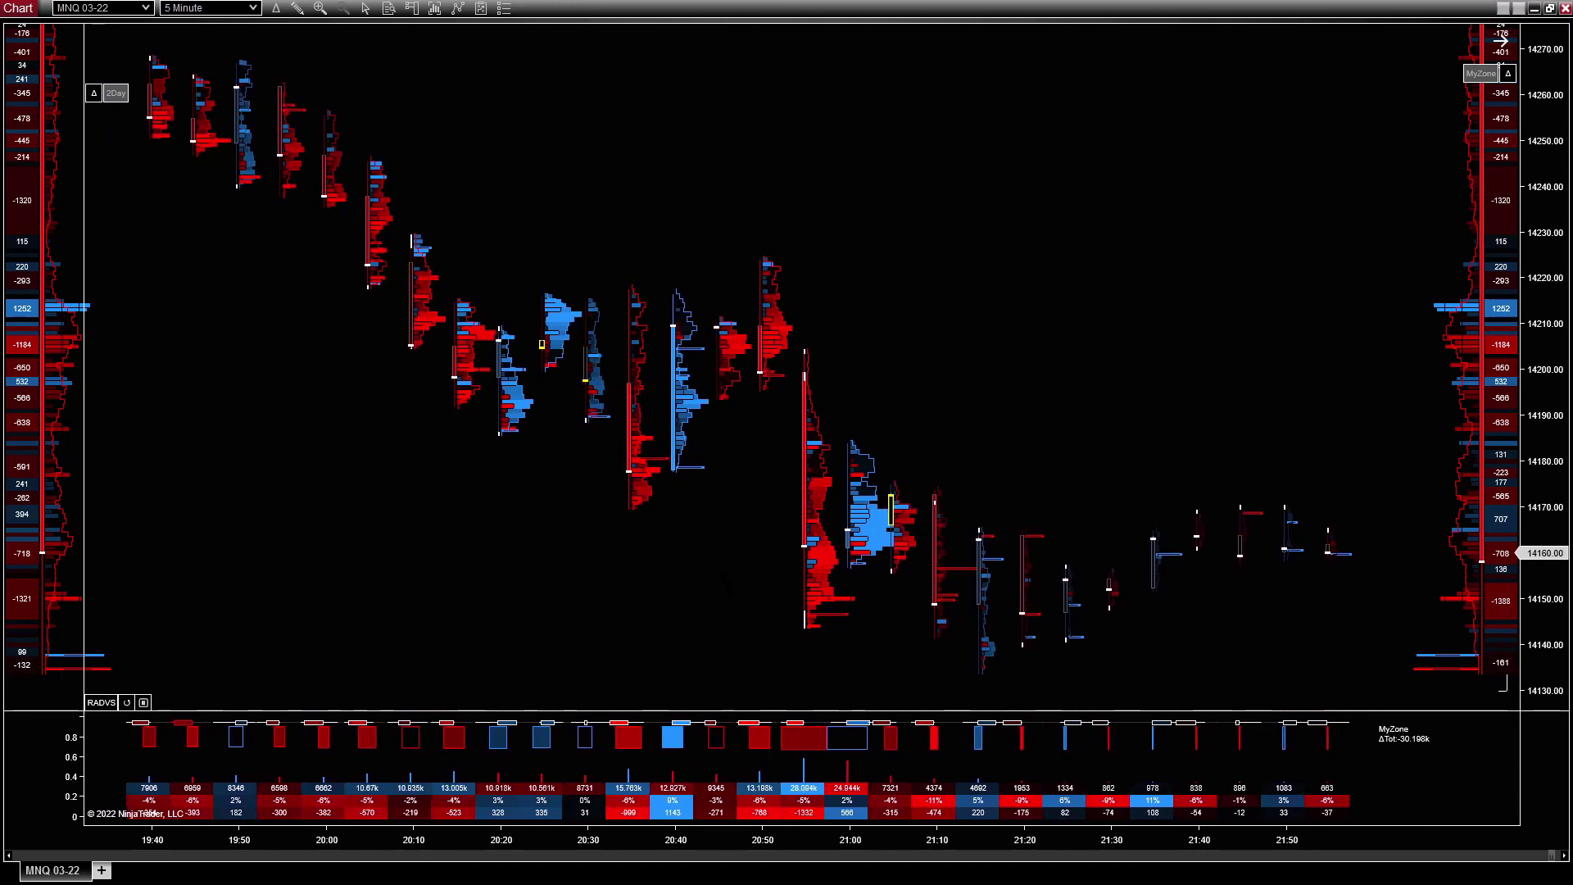
pyautogui.moveTo(1058, 843); pyautogui.dragTo(695, 852)
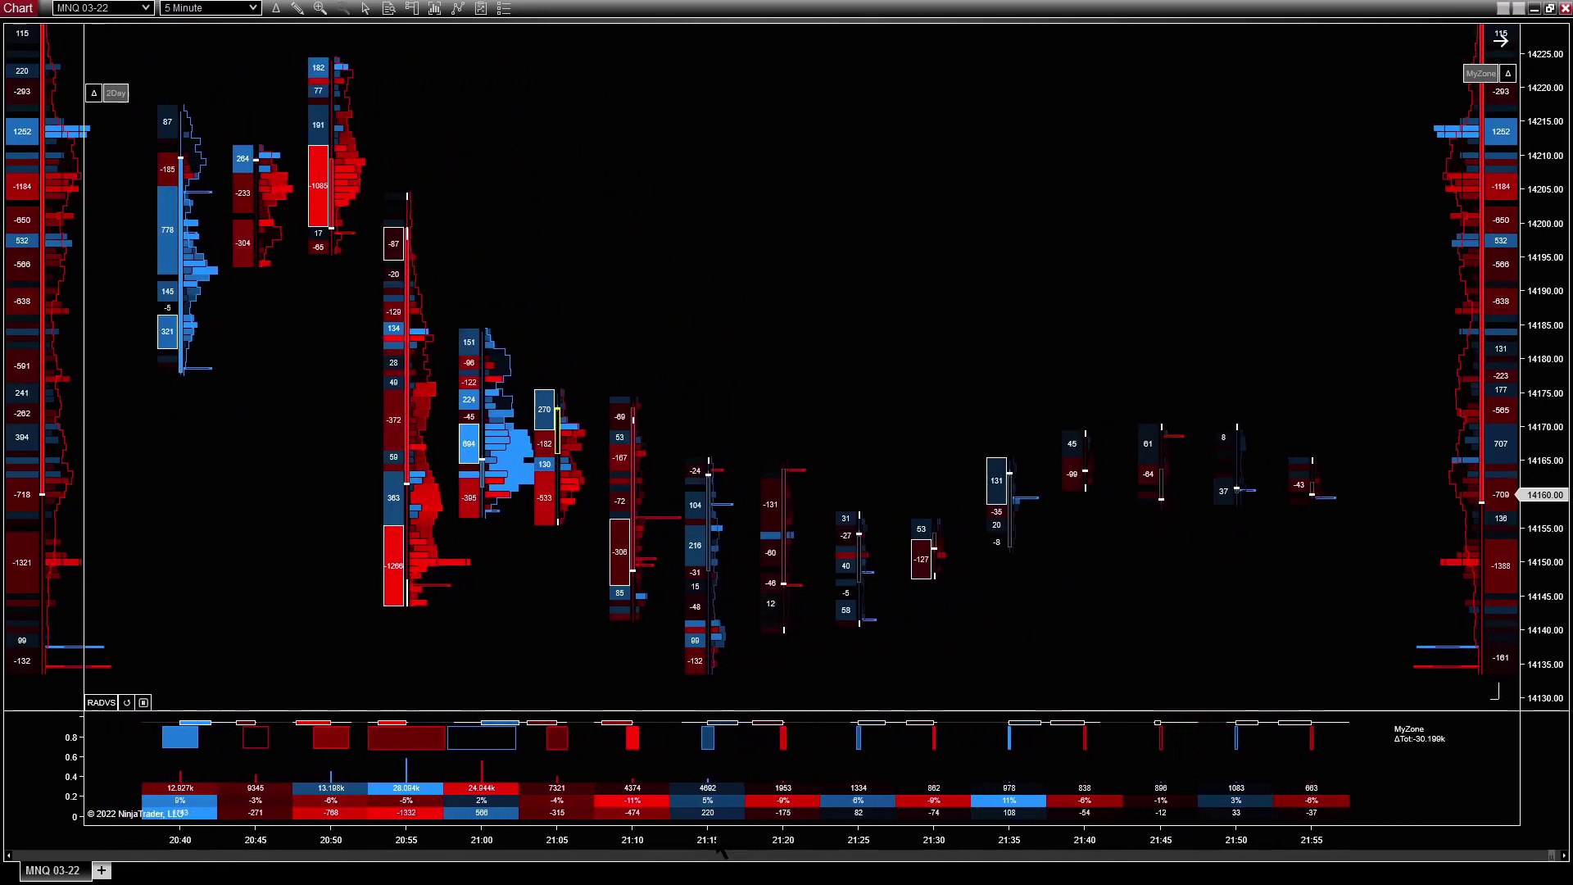
pyautogui.moveTo(723, 845); pyautogui.dragTo(768, 852)
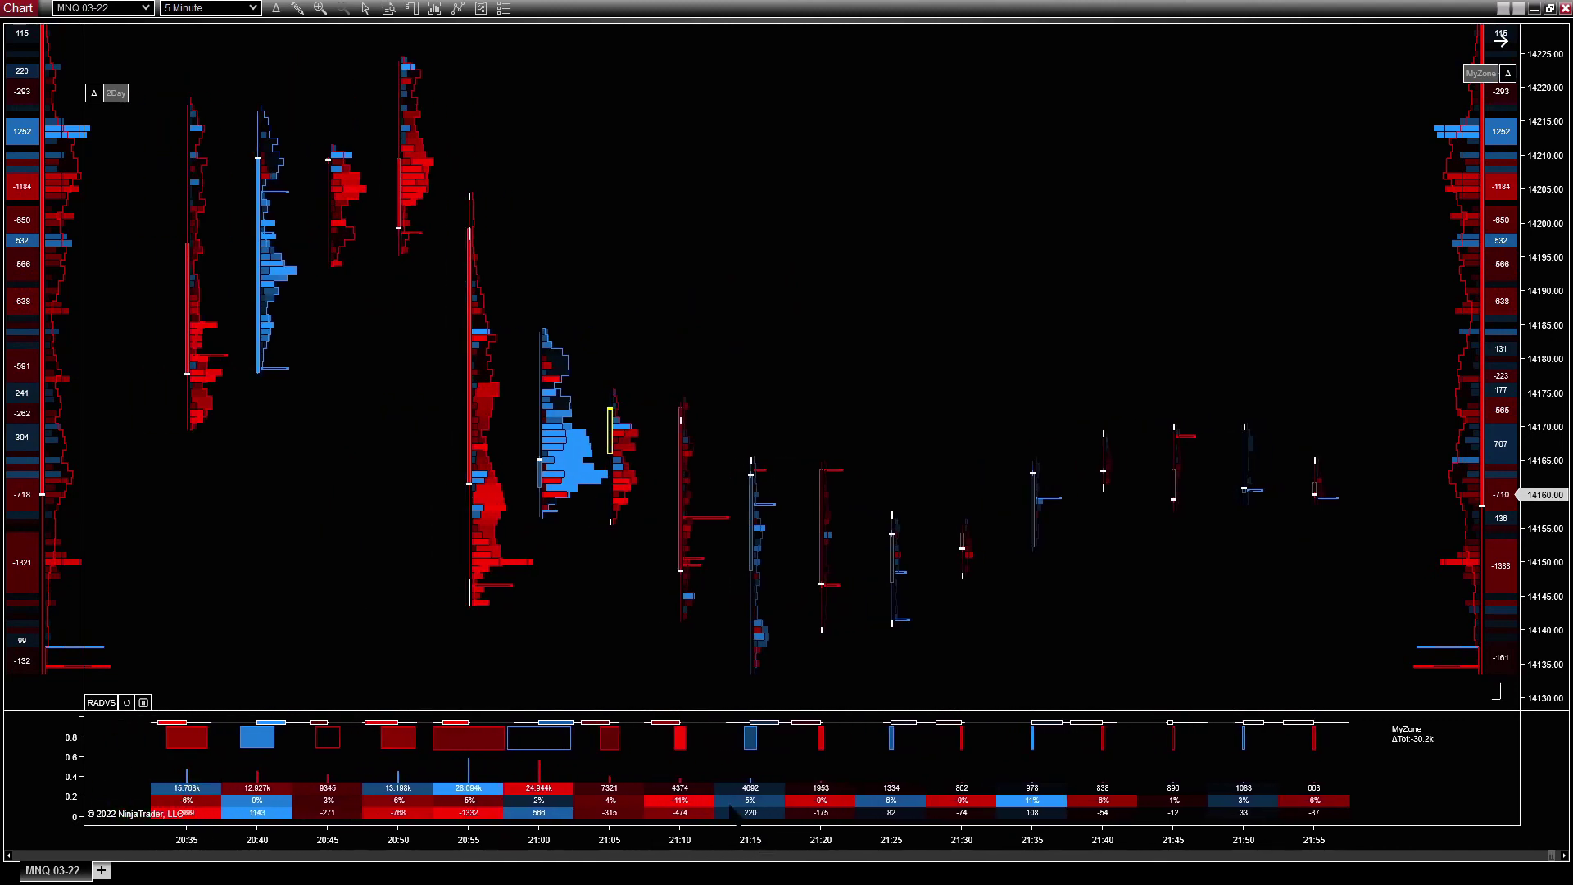
pyautogui.moveTo(829, 852); pyautogui.dragTo(934, 854)
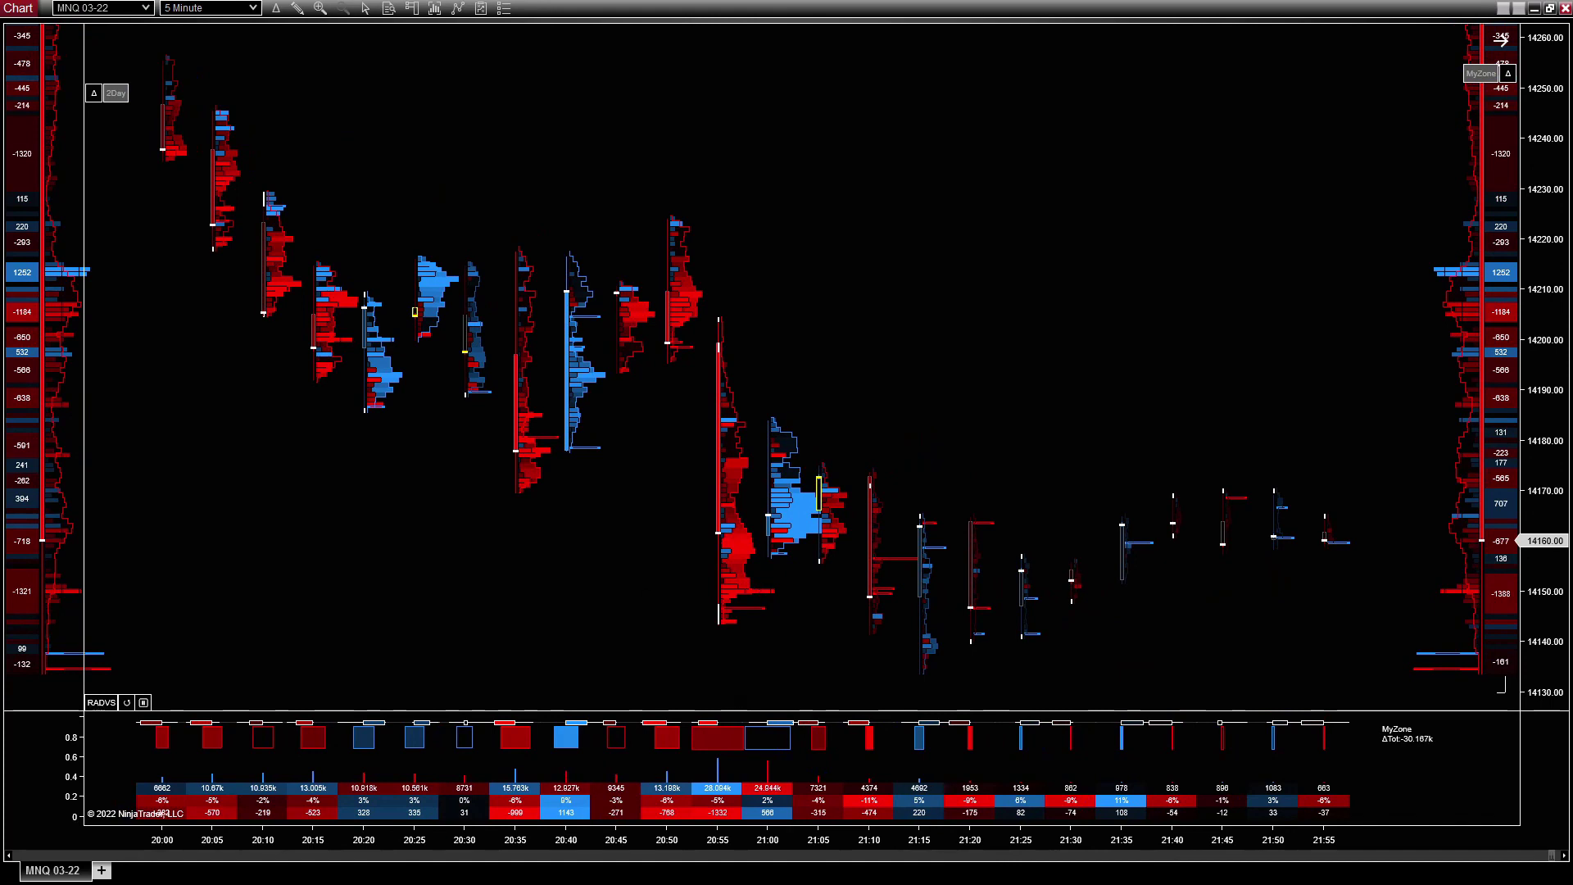